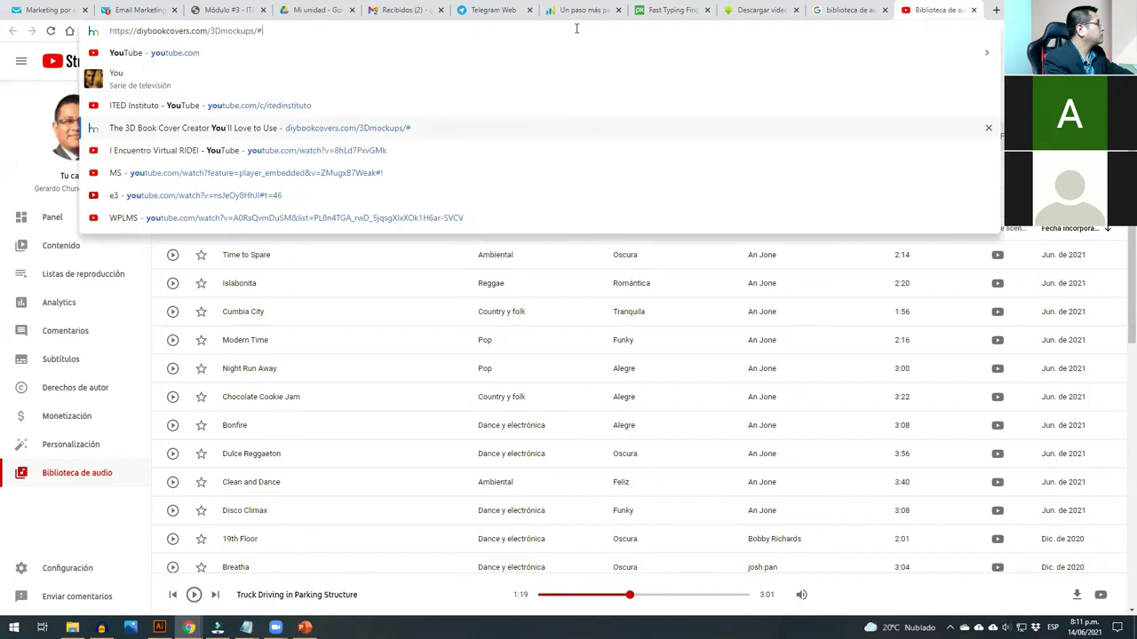
- Open the YouTube video "I Encuentro Virtual RIDEI" from the address suggestions and pause it
{"action": "key", "text": "Down"}
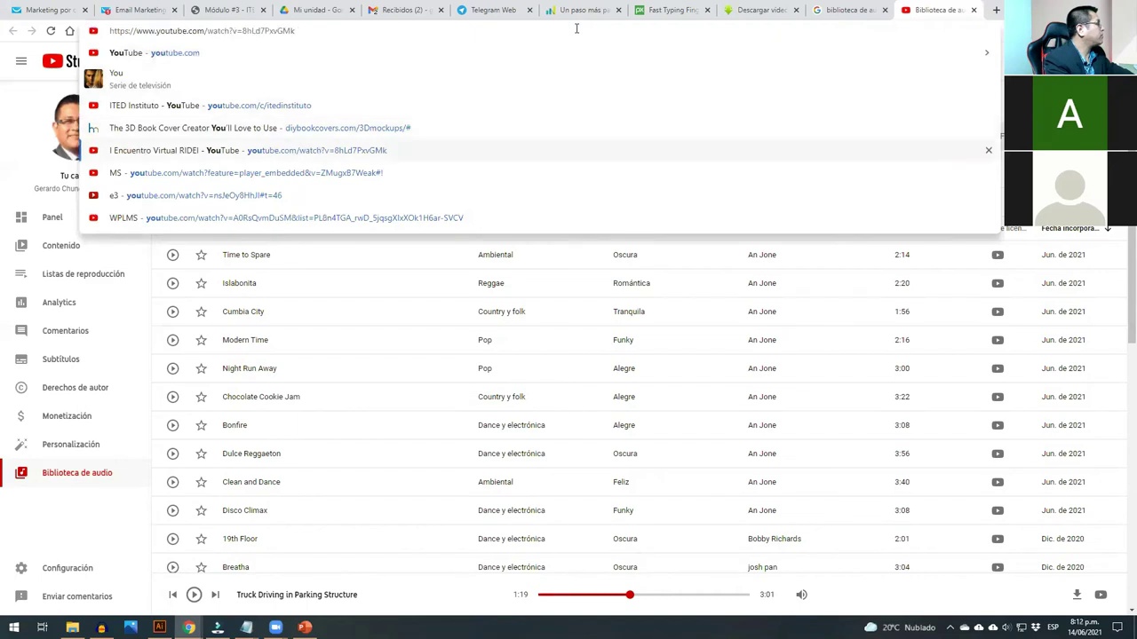
{"action": "key", "text": "Return"}
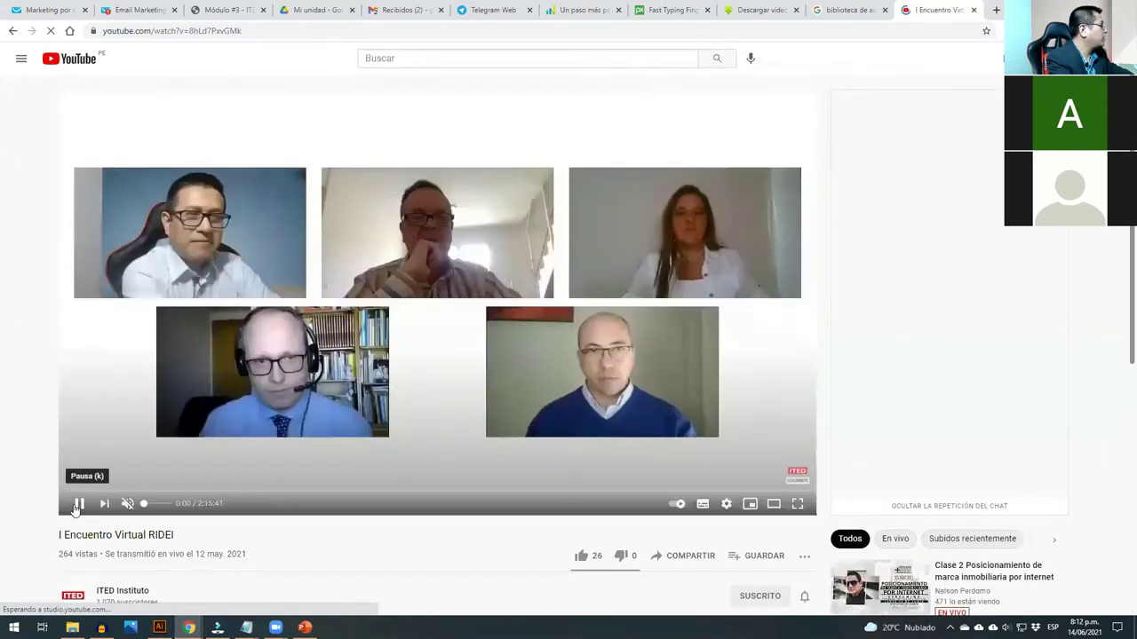
{"action": "left_click", "coordinate": [78, 503]}
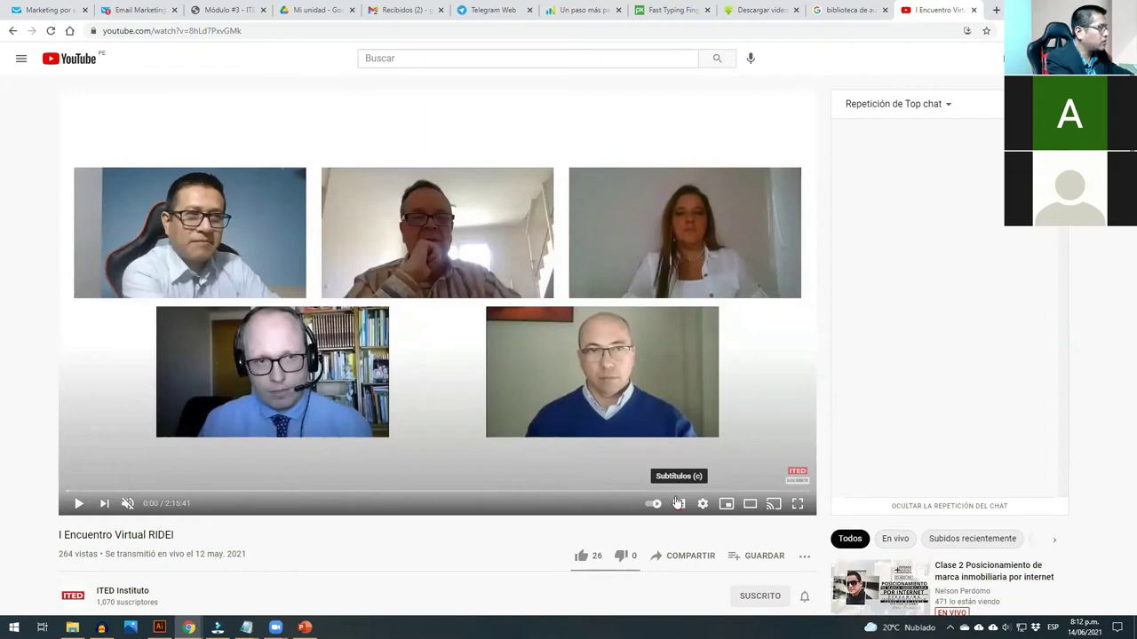
- Turn on the video's automatically generated Spanish captions and jump to 18:21
{"action": "left_click", "coordinate": [678, 503]}
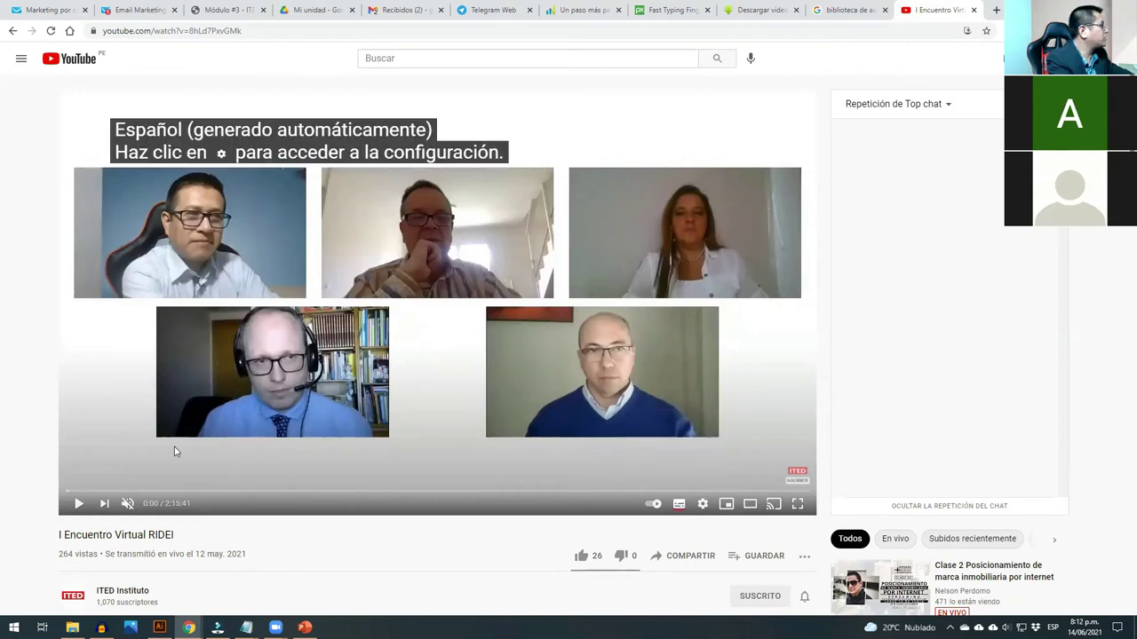
{"action": "left_click", "coordinate": [166, 490]}
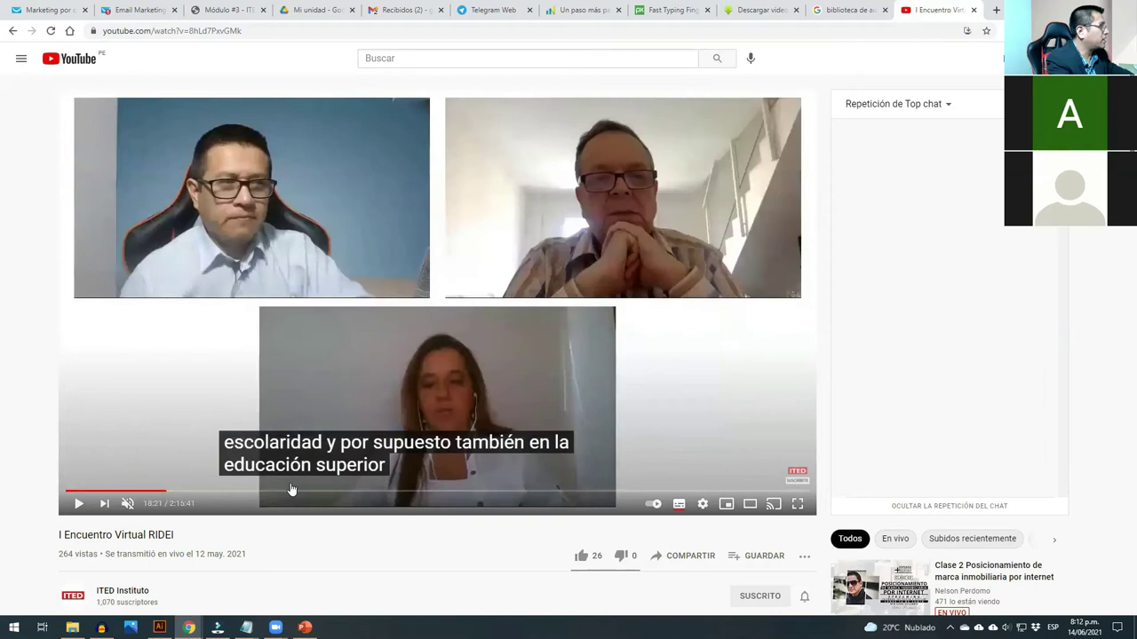
- Examine the available subtitle tracks in the player settings, and compare the paused frame with captions off and on
{"action": "left_click", "coordinate": [701, 503]}
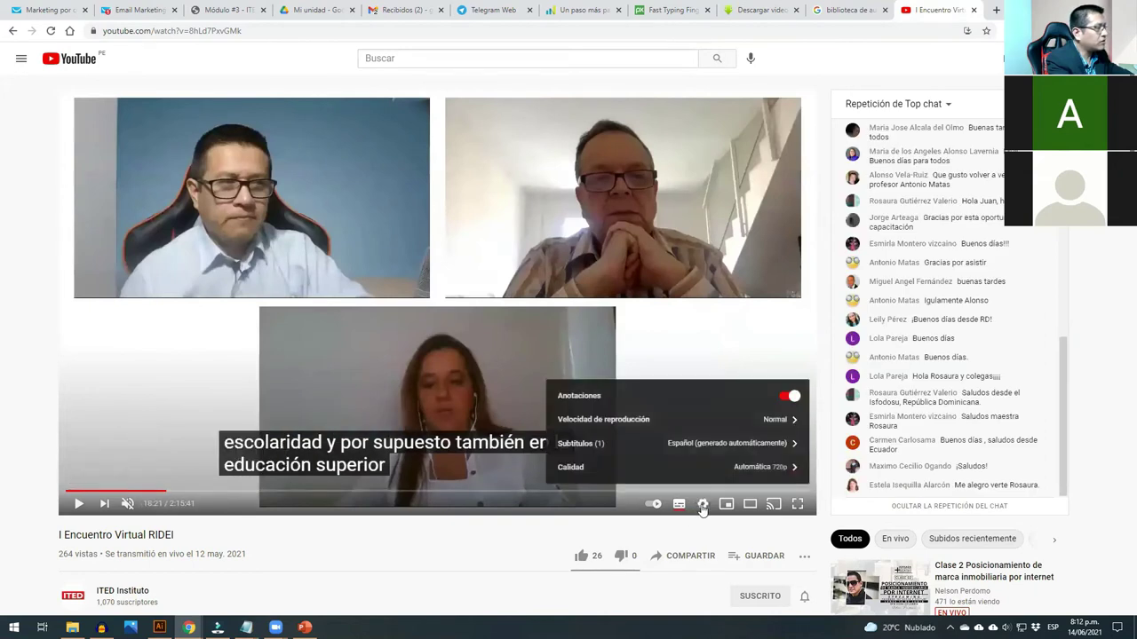
{"action": "left_click", "coordinate": [719, 444]}
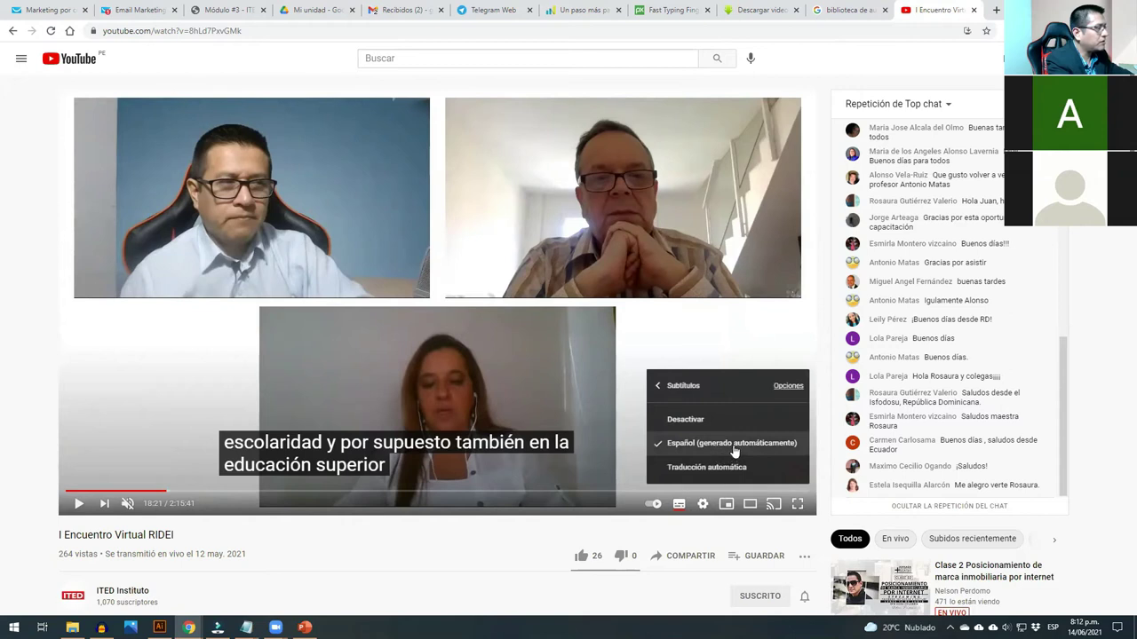
{"action": "left_click", "coordinate": [452, 366]}
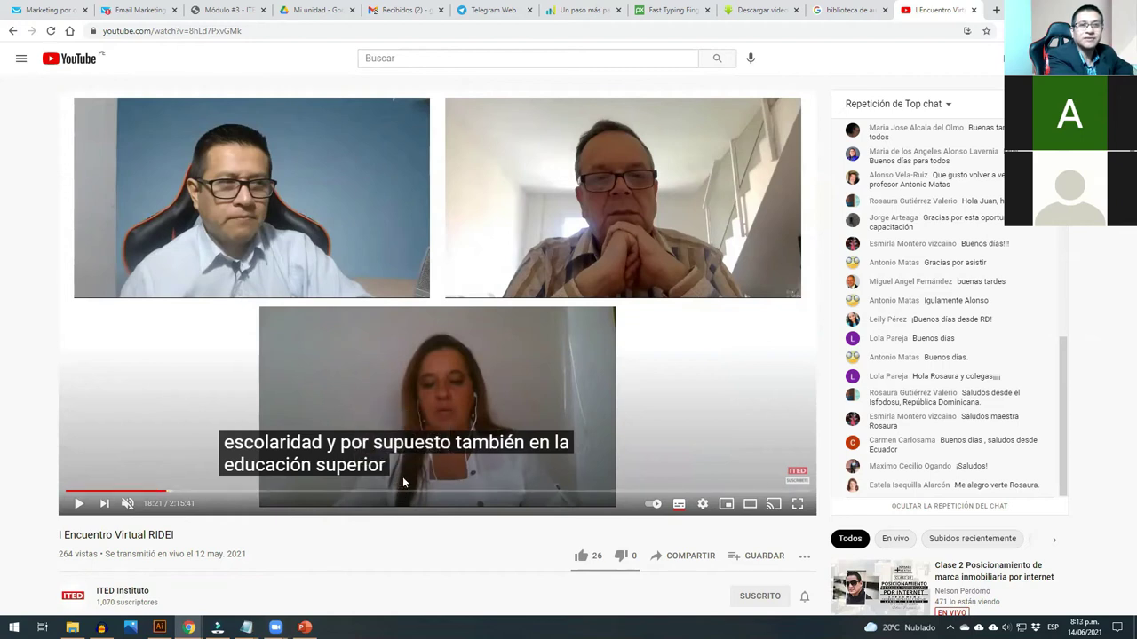
{"action": "left_click", "coordinate": [678, 504]}
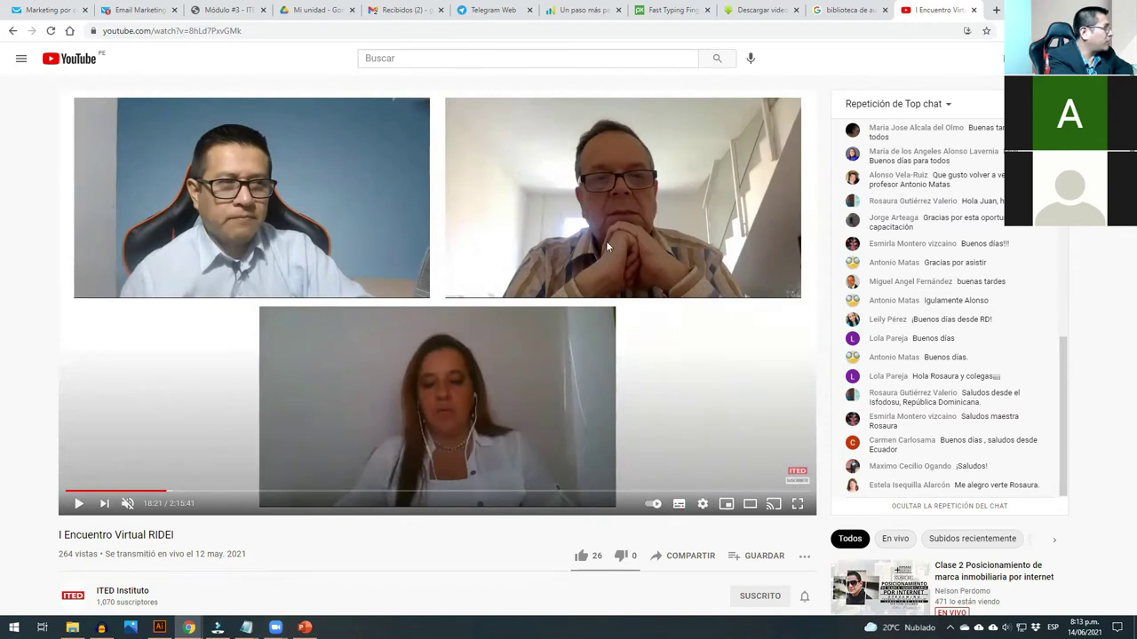
{"action": "left_click", "coordinate": [679, 504]}
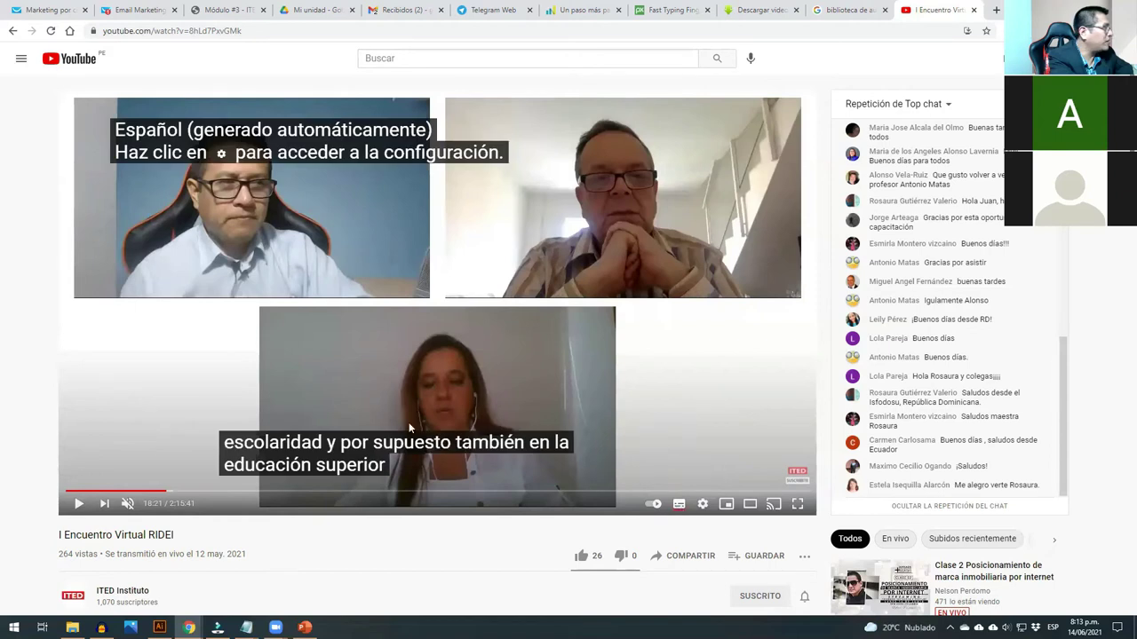
- Auto-translate the video's captions to English (Inglés) and play a short stretch to check them, pausing at 18:43
{"action": "left_click", "coordinate": [702, 505]}
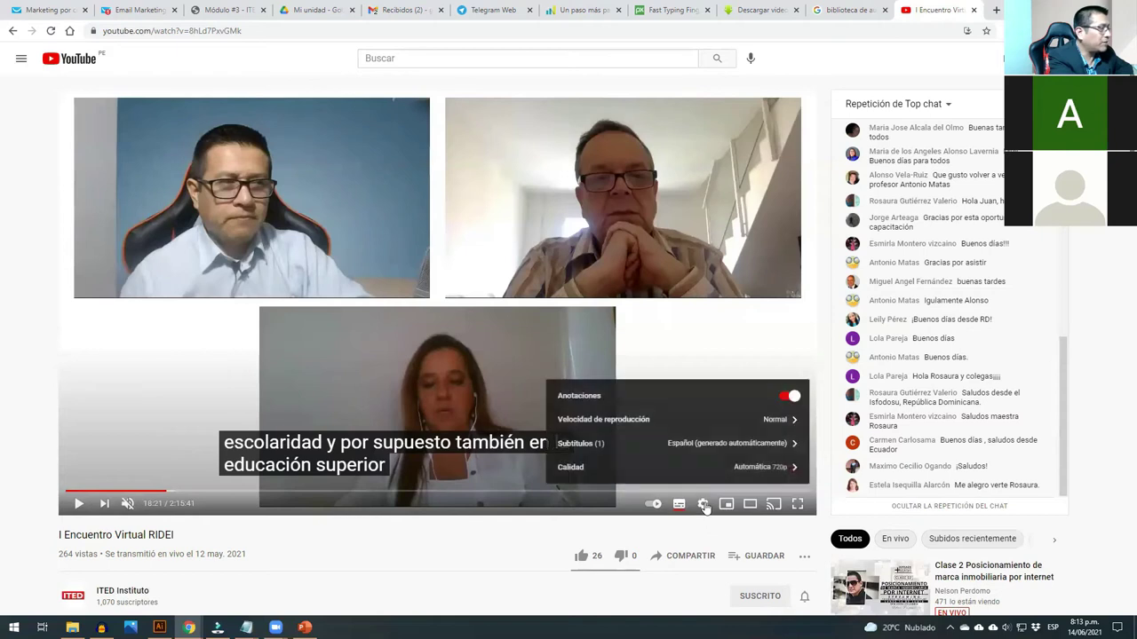
{"action": "left_click", "coordinate": [698, 446]}
{"action": "scroll", "coordinate": [764, 459], "scroll_direction": "down", "scroll_amount": 1}
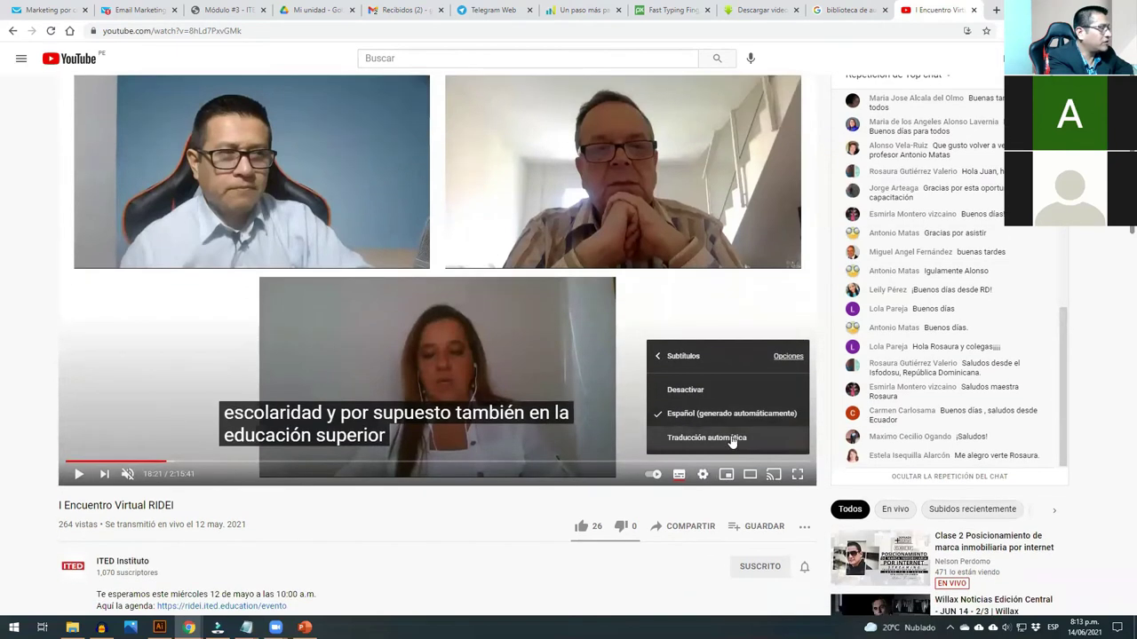
{"action": "scroll", "coordinate": [730, 442], "scroll_direction": "up", "scroll_amount": 1}
{"action": "left_click", "coordinate": [723, 465]}
{"action": "scroll", "coordinate": [719, 391], "scroll_direction": "down", "scroll_amount": 2}
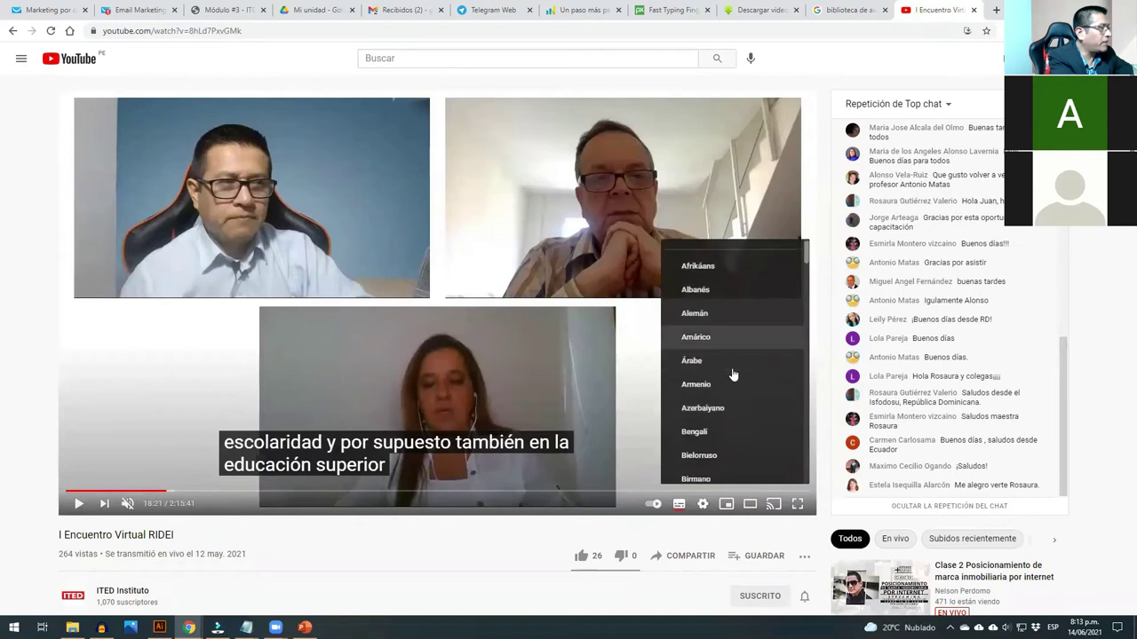
{"action": "scroll", "coordinate": [728, 386], "scroll_direction": "down", "scroll_amount": 10}
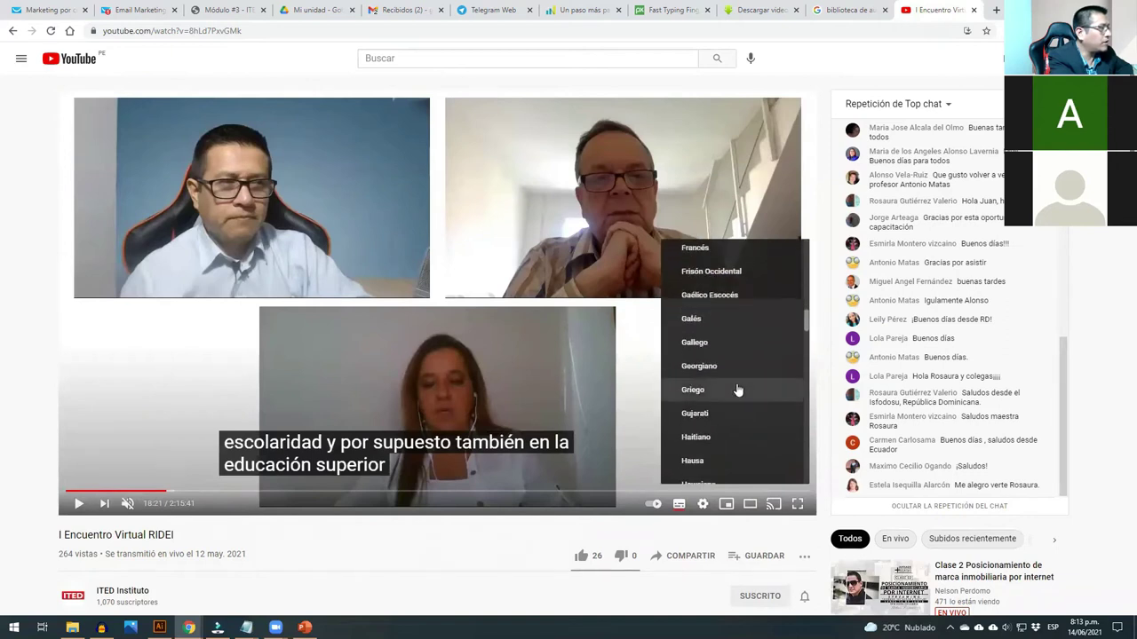
{"action": "scroll", "coordinate": [737, 389], "scroll_direction": "down", "scroll_amount": 10}
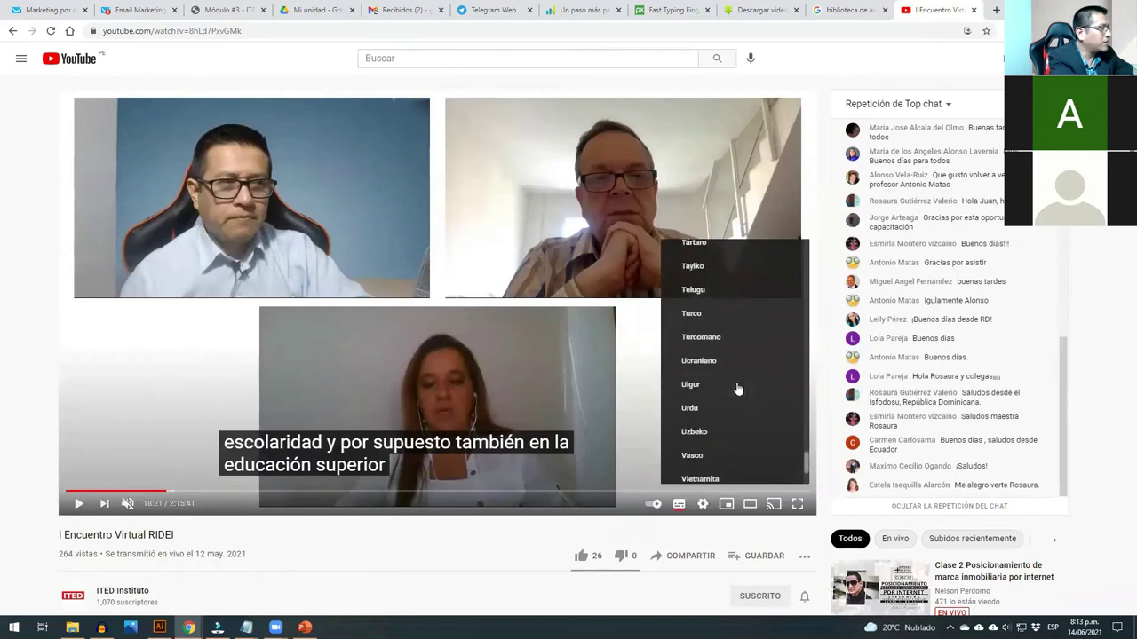
{"action": "scroll", "coordinate": [737, 389], "scroll_direction": "up", "scroll_amount": 10}
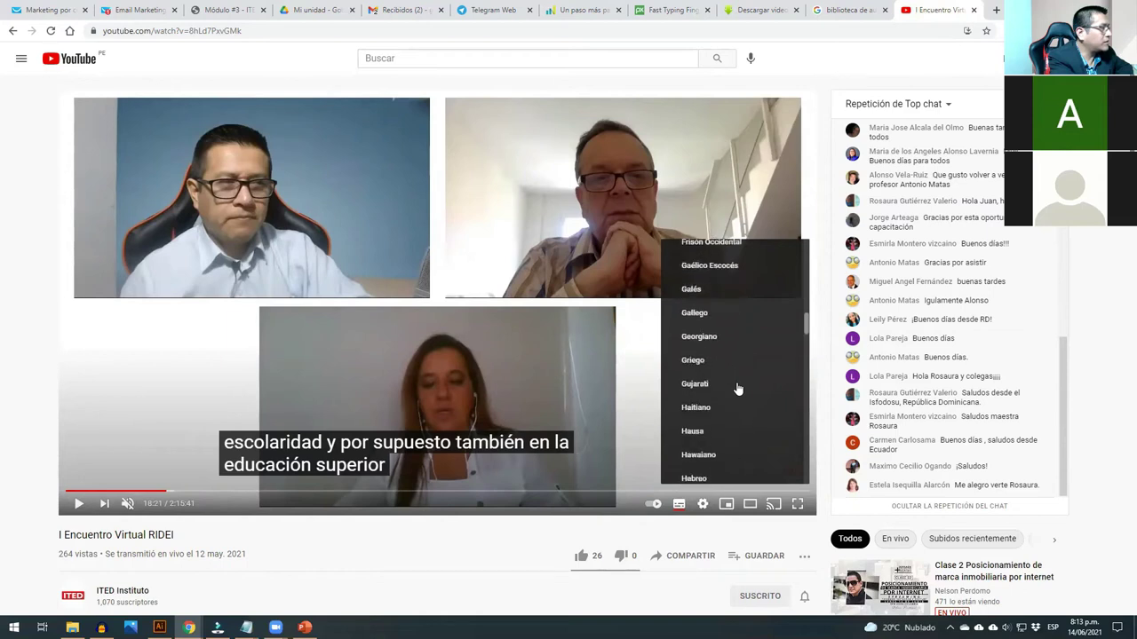
{"action": "scroll", "coordinate": [737, 389], "scroll_direction": "down", "scroll_amount": 3}
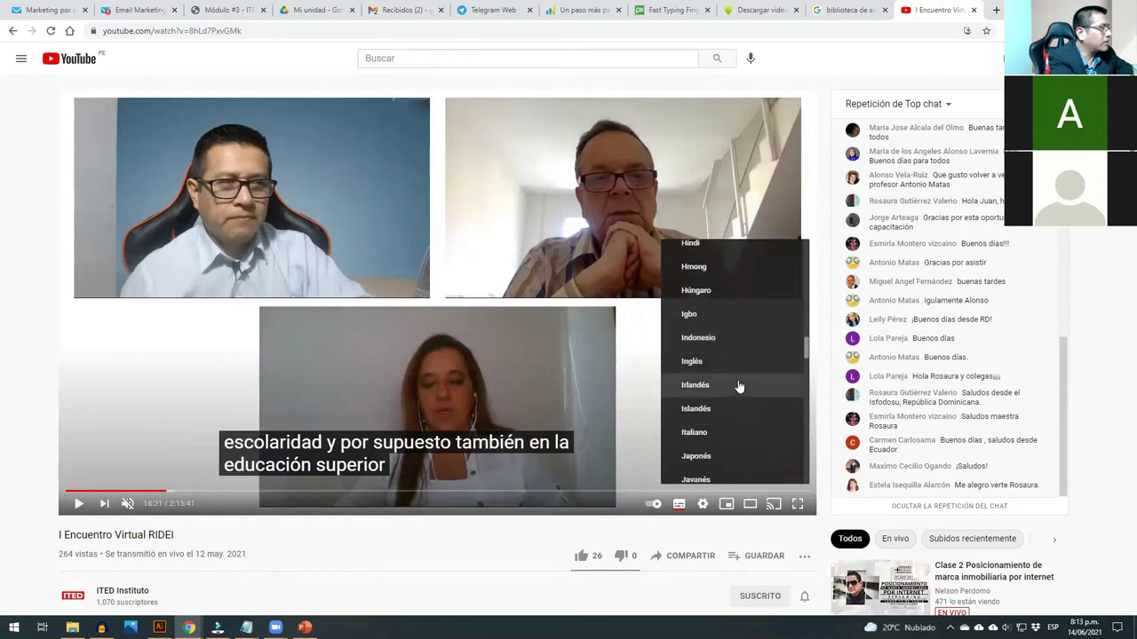
{"action": "left_click", "coordinate": [729, 361]}
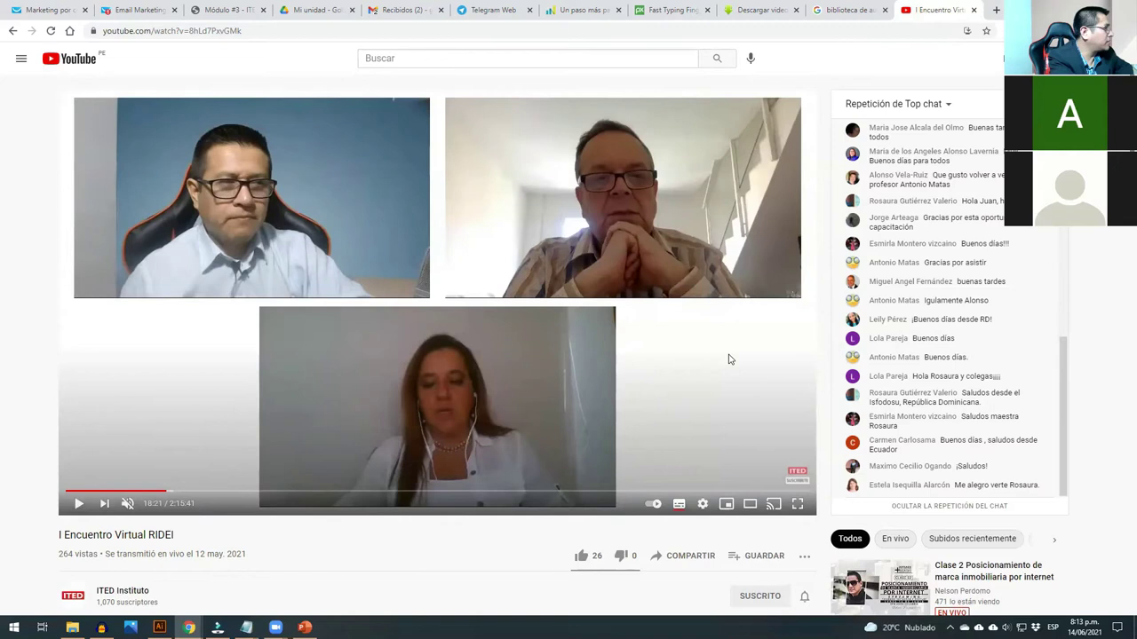
{"action": "key", "text": "space"}
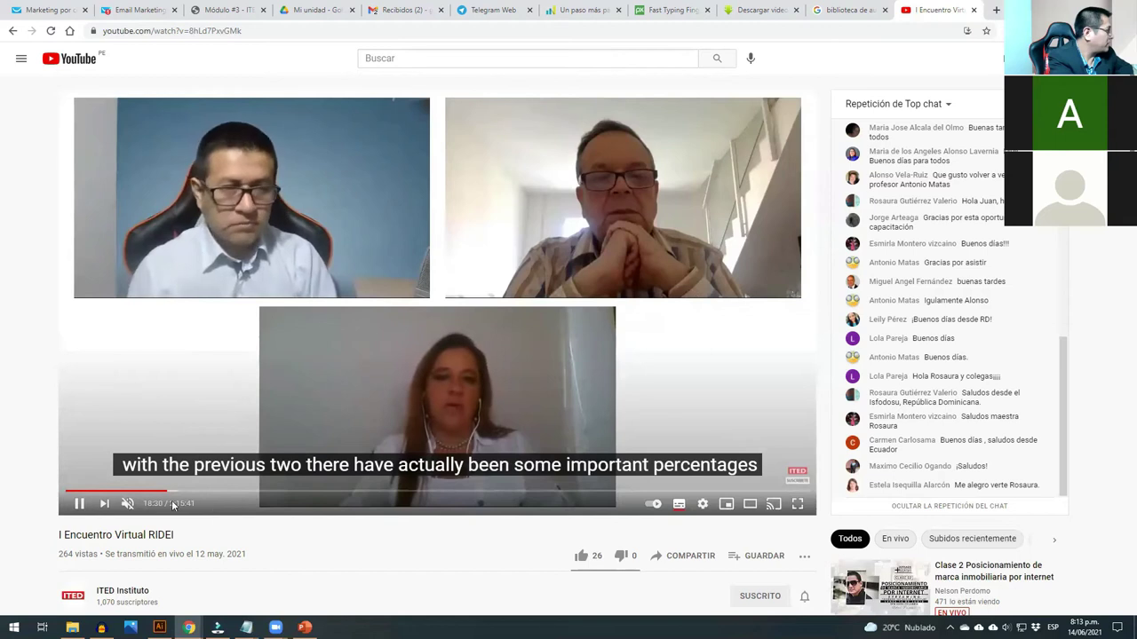
{"action": "left_click", "coordinate": [78, 505]}
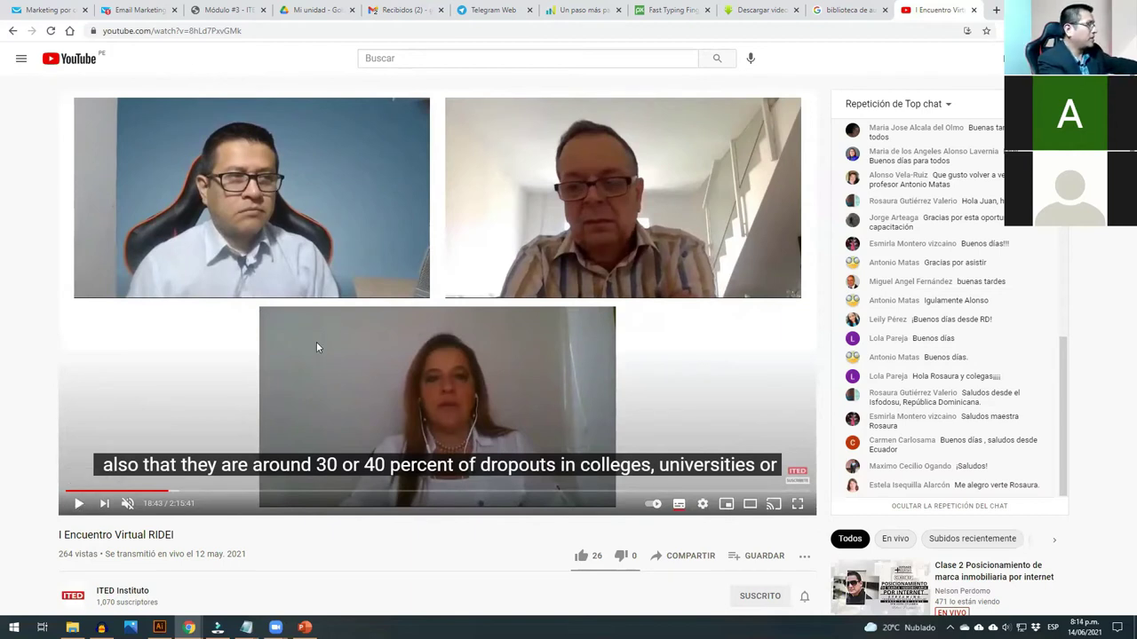
- Switch to Wondershare Filmora and reposition its start window
{"action": "left_click", "coordinate": [217, 627]}
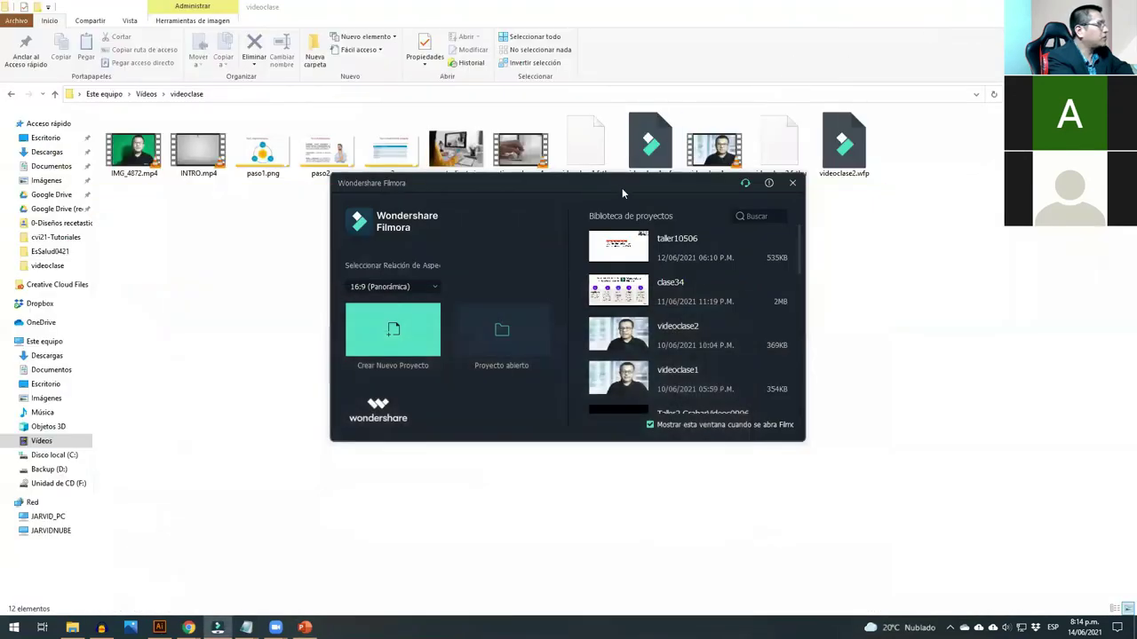
{"action": "left_click_drag", "start_coordinate": [621, 189], "coordinate": [643, 214]}
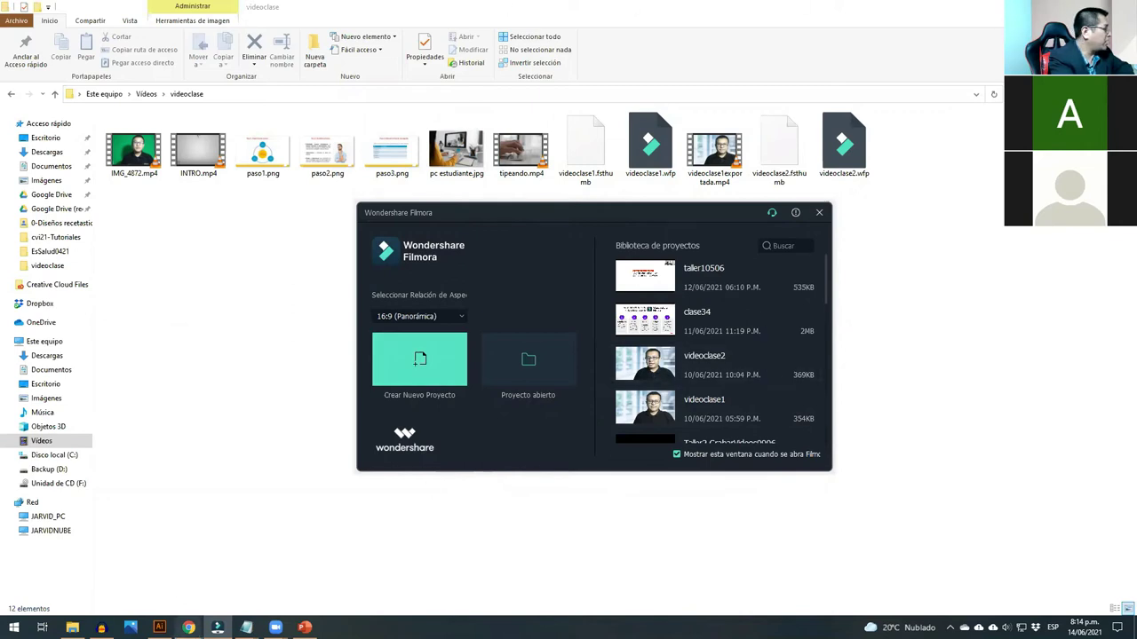
- Switch to the Módulo #3 lesson page in the browser and review the steps for downloading, installing and editing with Filmora X
{"action": "mouse_move", "coordinate": [189, 627]}
{"action": "left_click", "coordinate": [121, 586]}
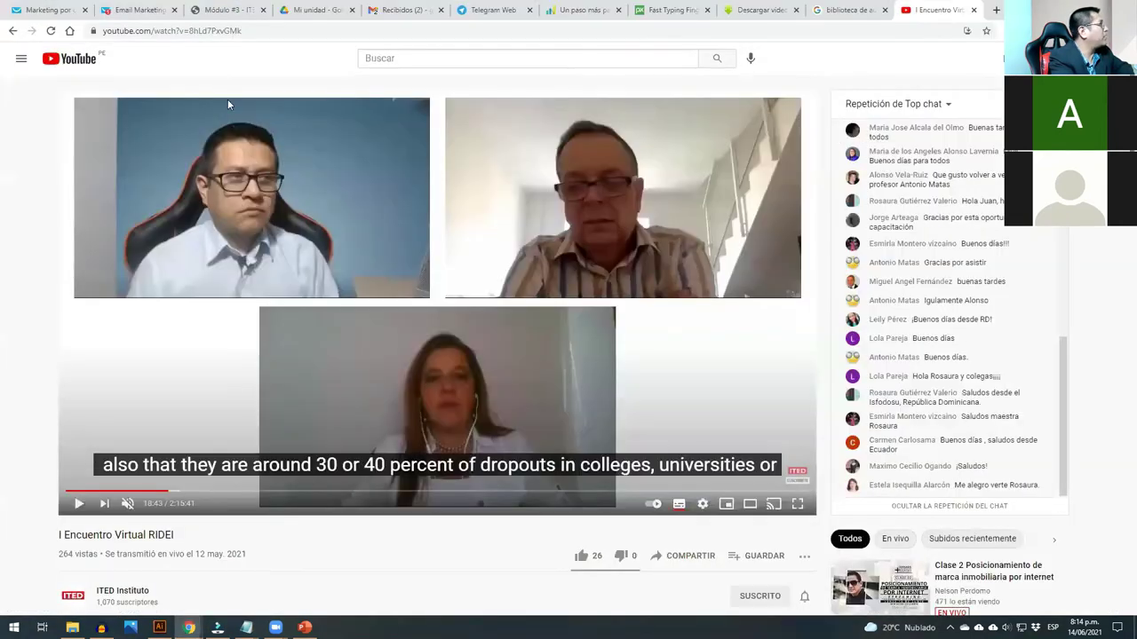
{"action": "left_click", "coordinate": [235, 6]}
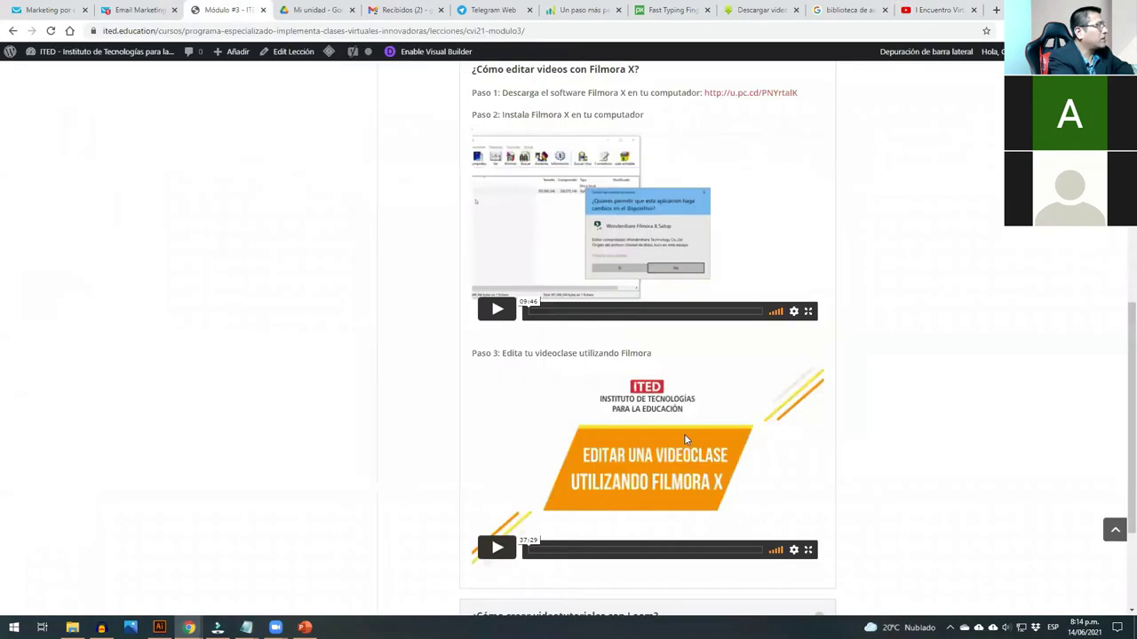
{"action": "scroll", "coordinate": [684, 439], "scroll_direction": "up", "scroll_amount": 2}
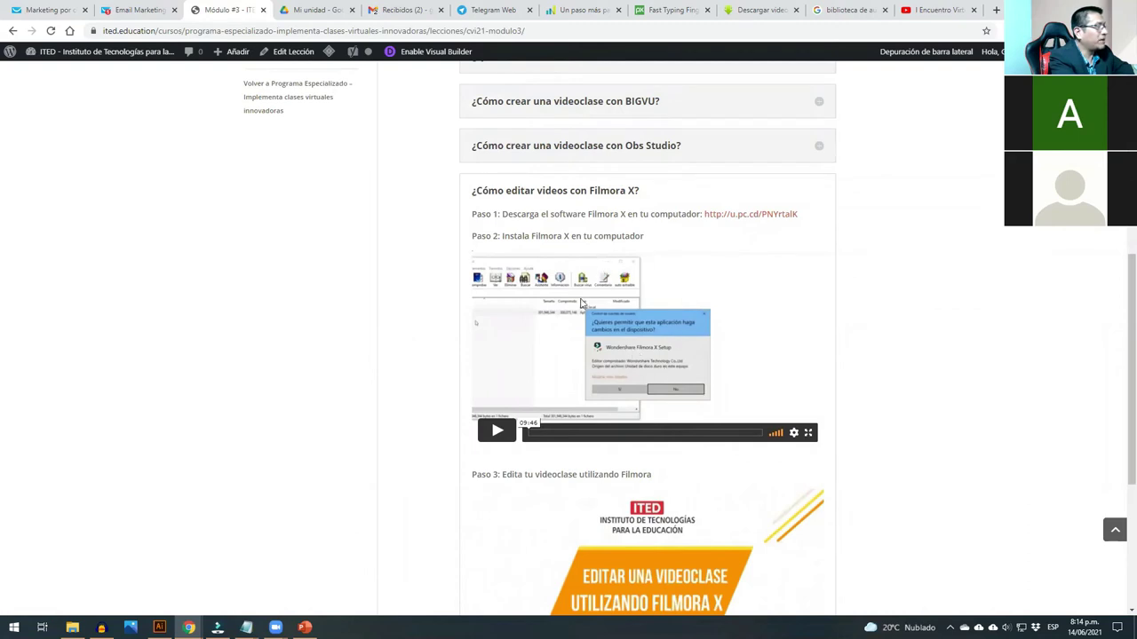
{"action": "scroll", "coordinate": [631, 364], "scroll_direction": "down", "scroll_amount": 3}
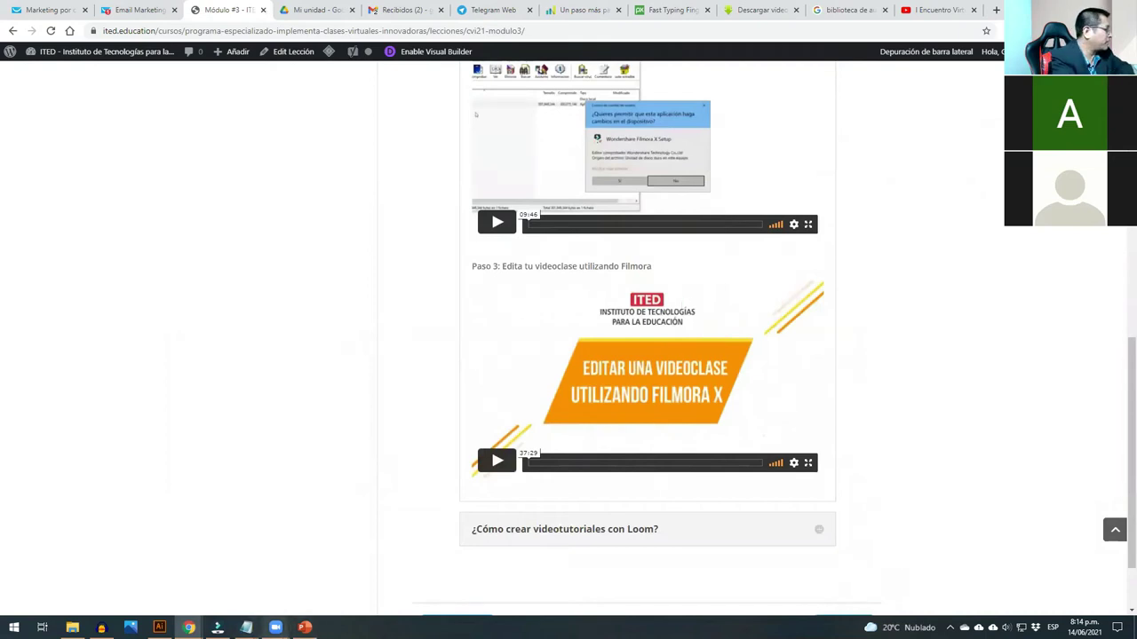
- Switch to Wondershare Filmora and create a new project with the 16:9 (Panorámica) aspect ratio
{"action": "left_click", "coordinate": [217, 627]}
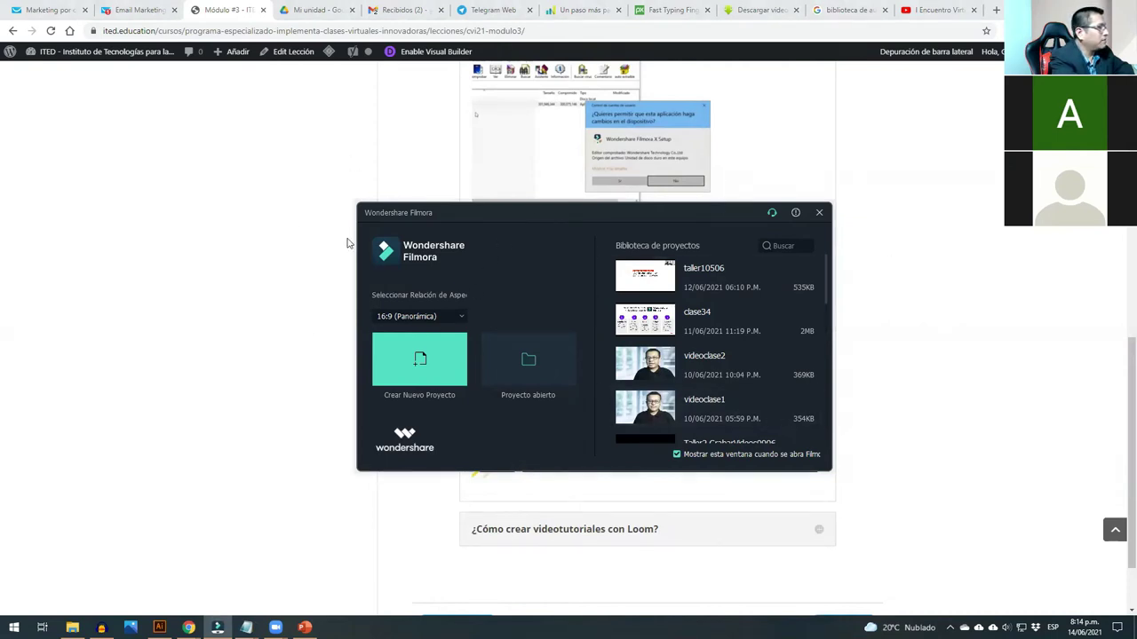
{"action": "left_click", "coordinate": [458, 319]}
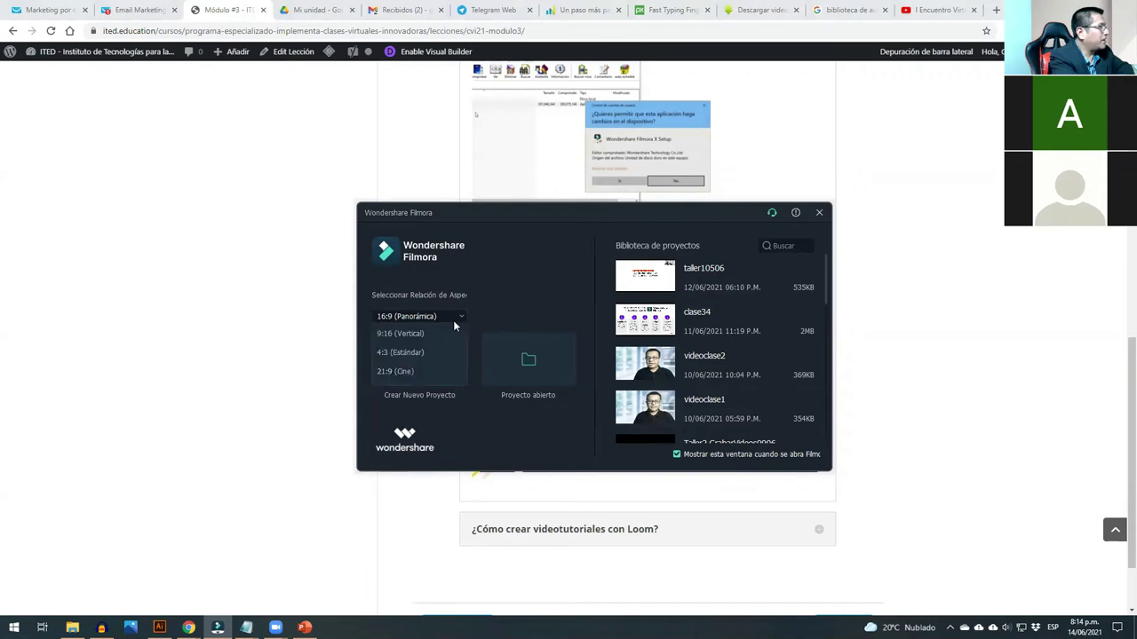
{"action": "left_click", "coordinate": [439, 340]}
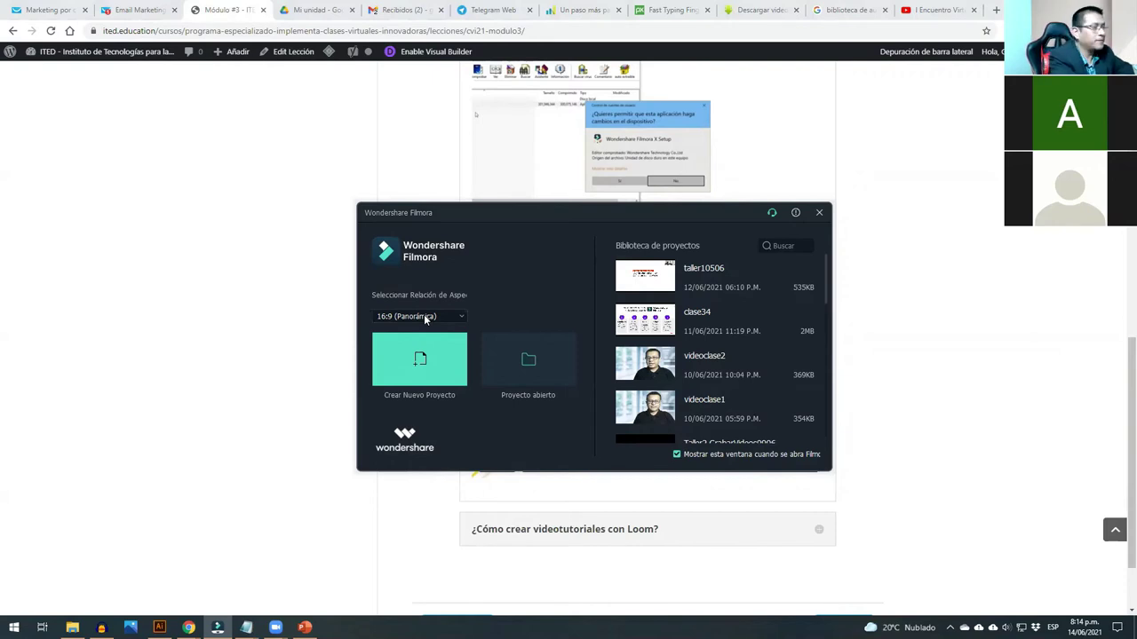
{"action": "left_click", "coordinate": [435, 376]}
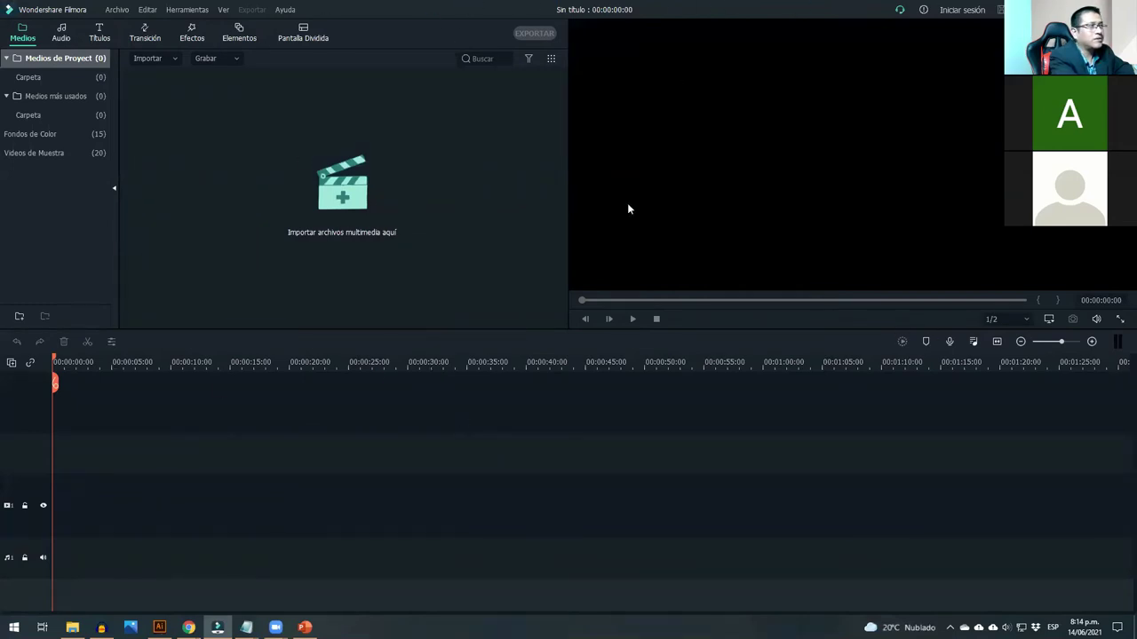
- Look through Filmora's audio, titles and effects libraries
{"action": "left_click", "coordinate": [61, 38]}
{"action": "left_click", "coordinate": [100, 38]}
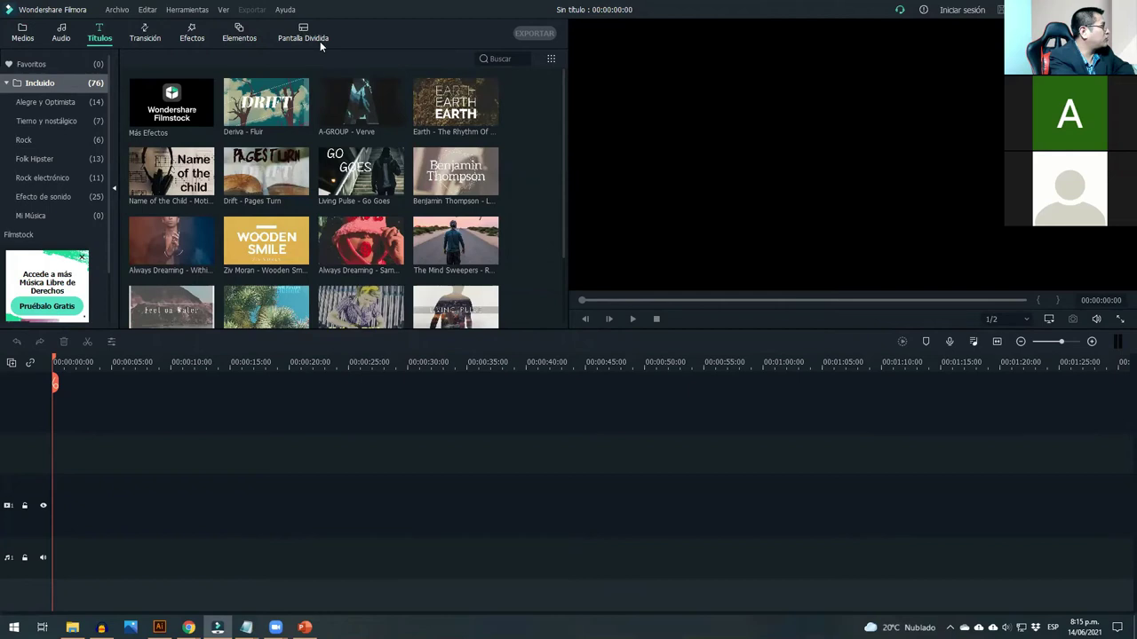
{"action": "left_click", "coordinate": [192, 38]}
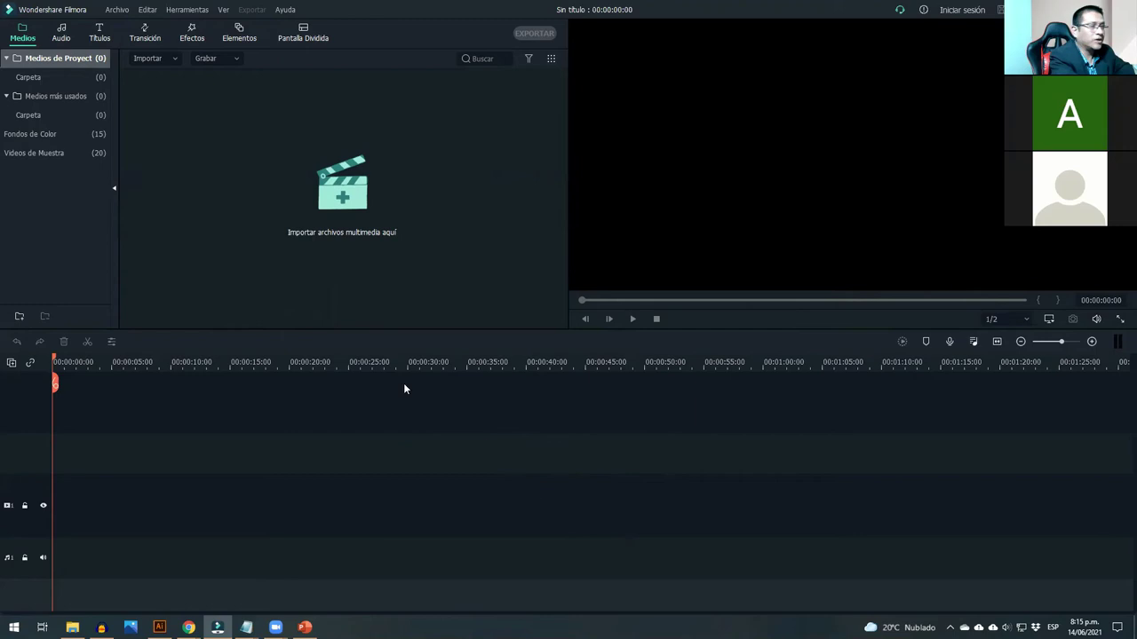
- Import IMG_4872.mp4, INTRO.mp4, paso1.png, paso2.png, paso3.png, pc estudiante.jpg and tipeando.mp4 from the videoclase folder
{"action": "double_click", "coordinate": [221, 136]}
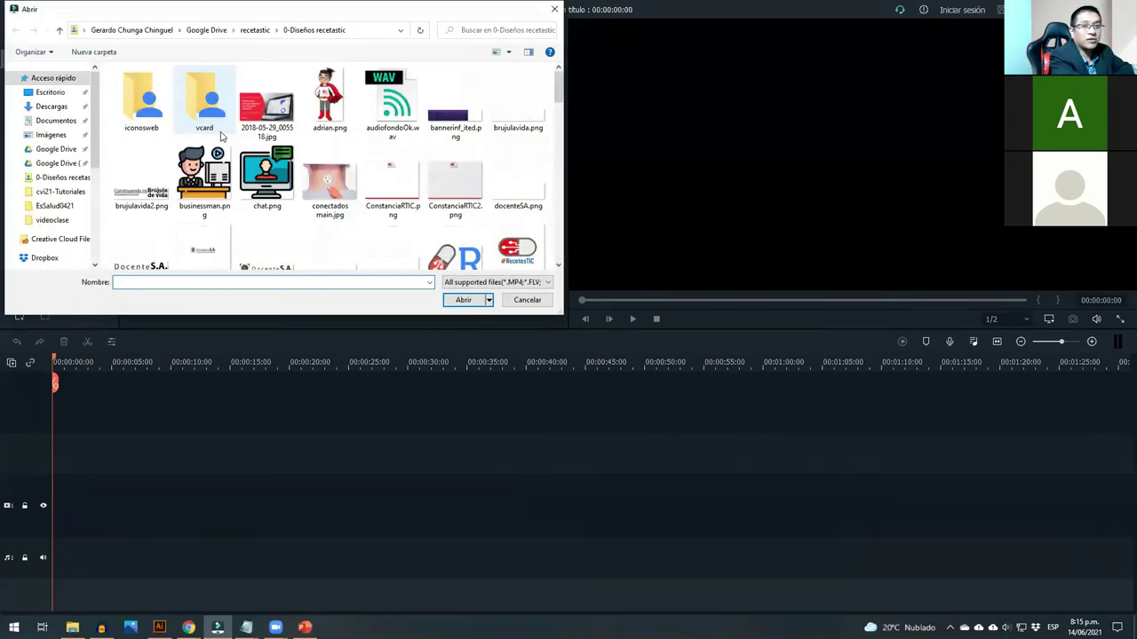
{"action": "left_click", "coordinate": [76, 219]}
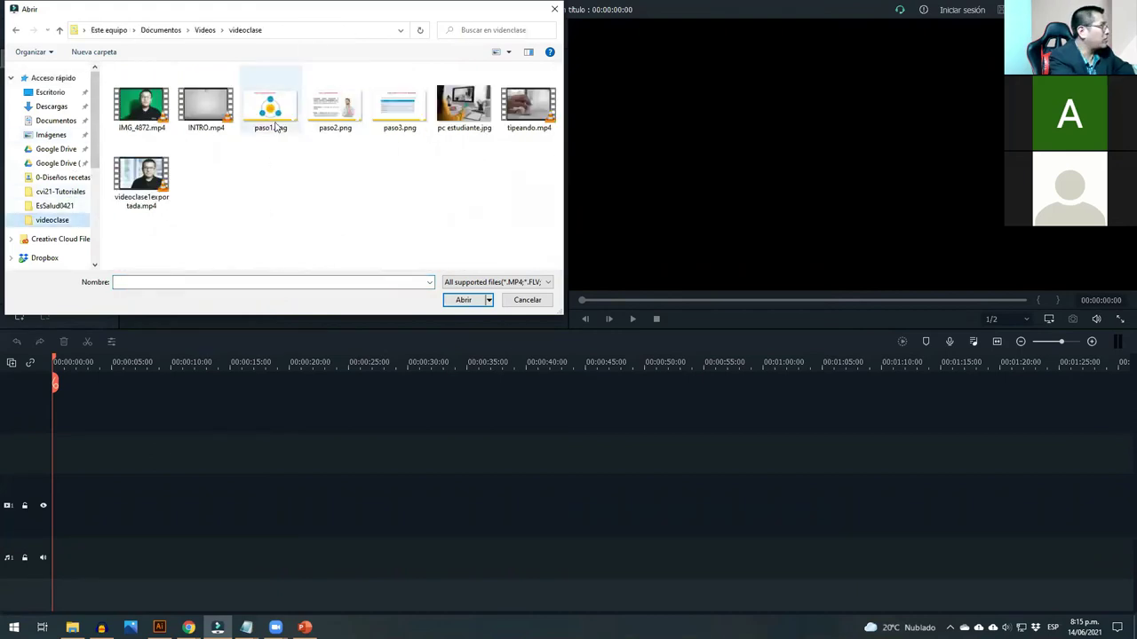
{"action": "left_click", "coordinate": [167, 122]}
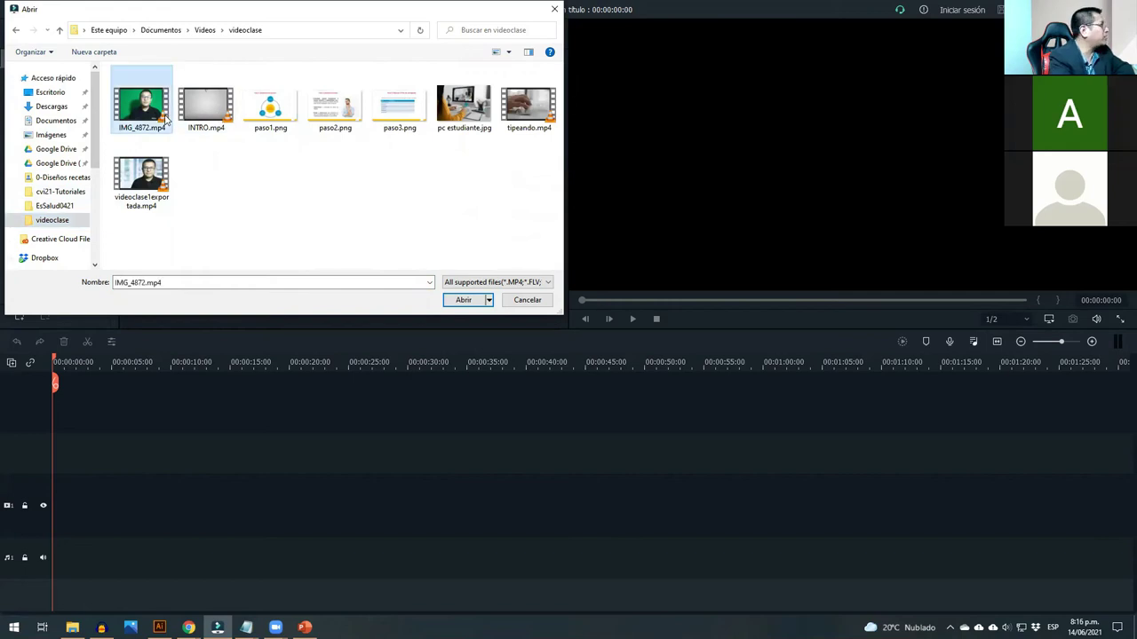
{"action": "key", "text": "shift+Right"}
{"action": "key", "text": "shift+Right"}
{"action": "key", "text": "shift+Right"}
{"action": "key", "text": "shift+Right"}
{"action": "key", "text": "shift+Right"}
{"action": "key", "text": "shift+Right"}
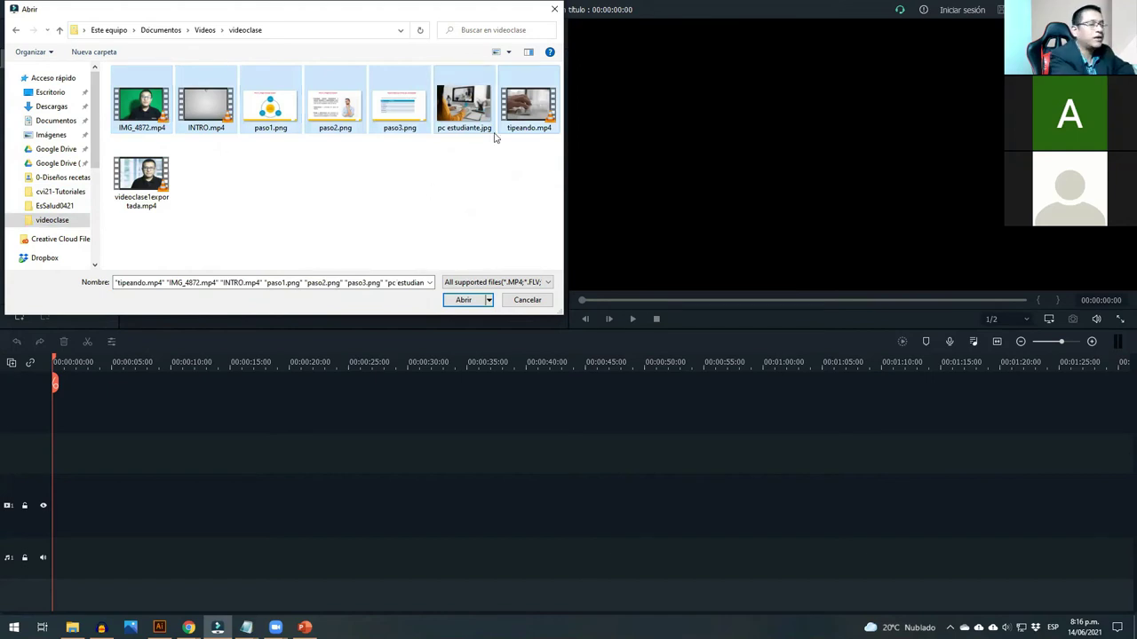
{"action": "left_click", "coordinate": [478, 301]}
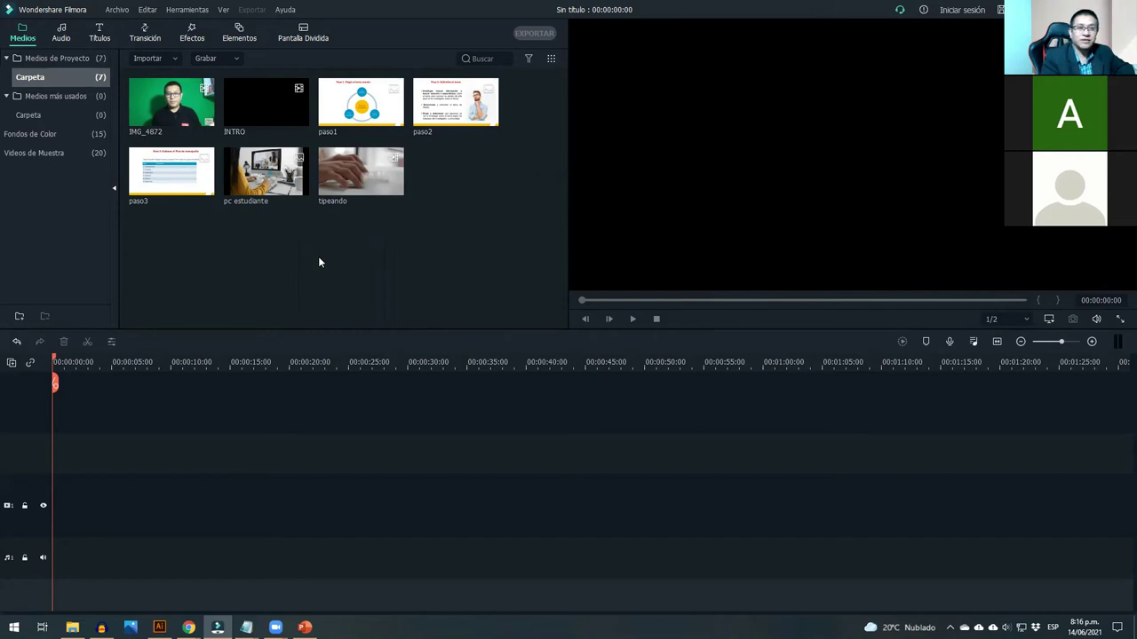
- Place IMG_4872 at the start of the video track and match the project settings to the media at 1280 x 720 30fps
{"action": "left_click", "coordinate": [161, 99]}
{"action": "left_click_drag", "start_coordinate": [160, 98], "coordinate": [51, 505]}
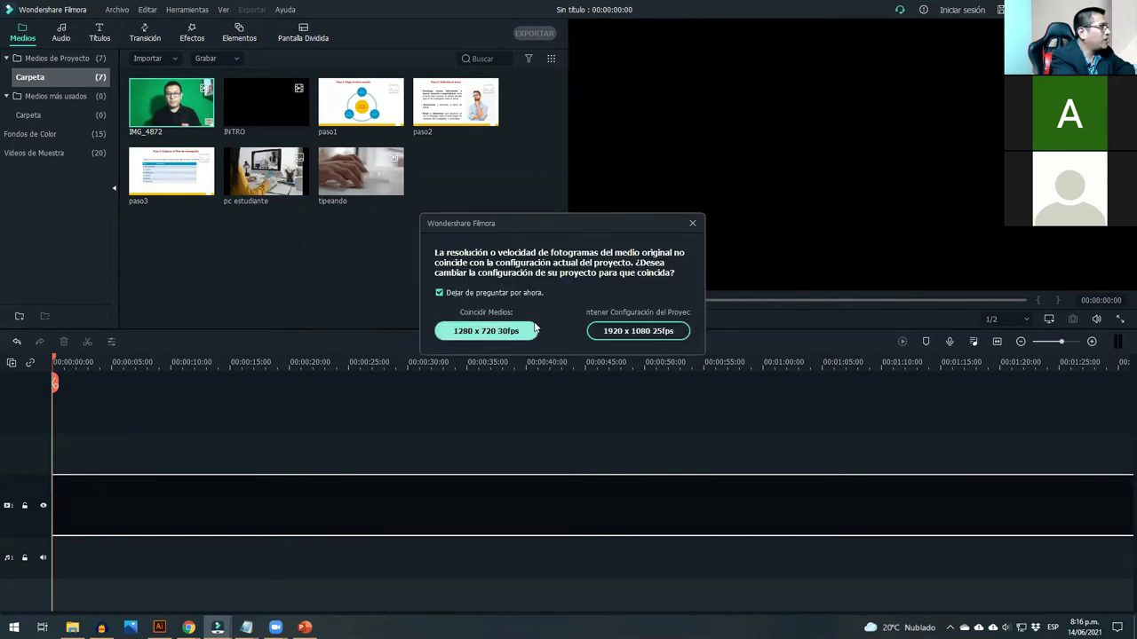
{"action": "left_click", "coordinate": [471, 333]}
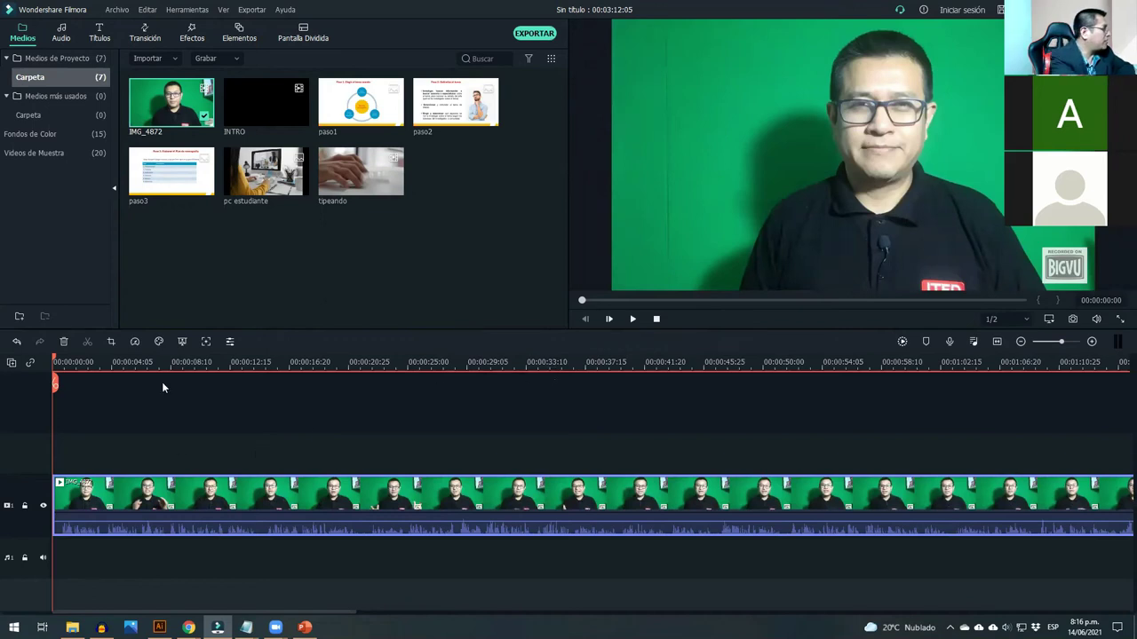
- Trim the beginning of the IMG_4872 clip by splitting it at 00:00:00:21 and deleting the leading piece
{"action": "left_click_drag", "start_coordinate": [54, 357], "coordinate": [60, 444]}
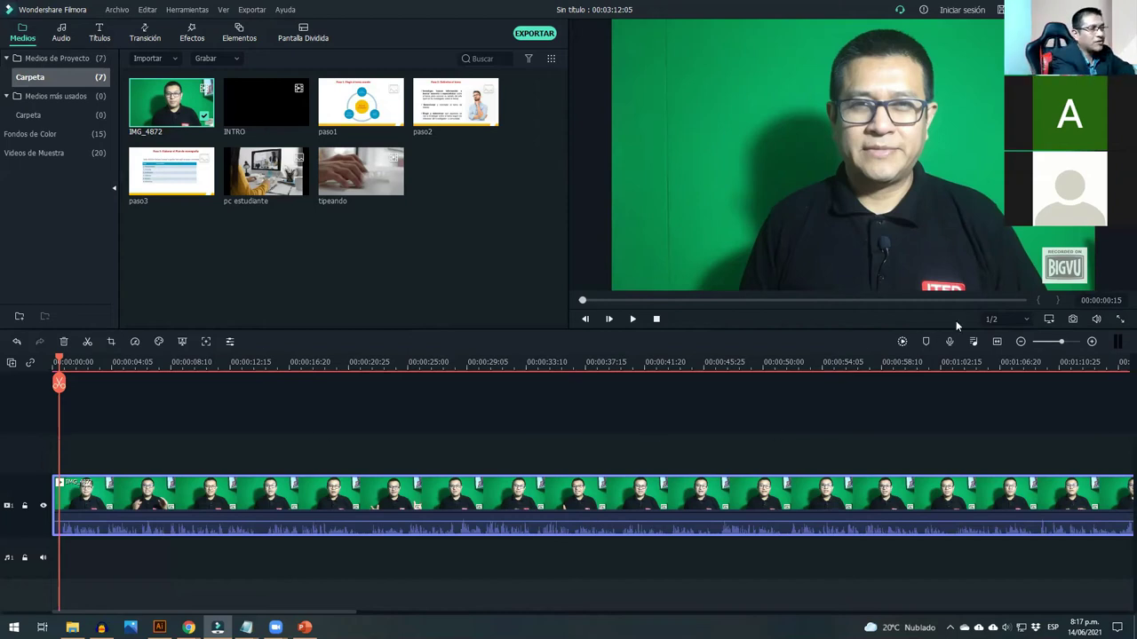
{"action": "left_click", "coordinate": [1021, 343]}
{"action": "left_click", "coordinate": [1021, 342]}
{"action": "left_click", "coordinate": [1092, 342]}
{"action": "left_click", "coordinate": [1092, 342]}
{"action": "left_click", "coordinate": [1092, 342]}
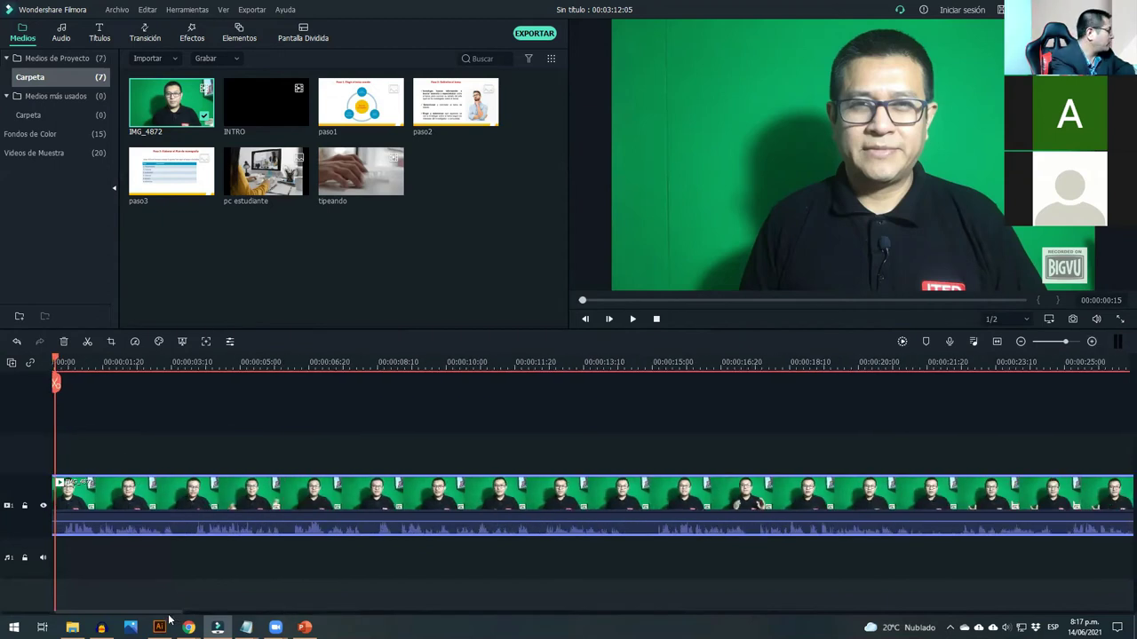
{"action": "left_click", "coordinate": [1092, 342]}
{"action": "scroll", "coordinate": [84, 612], "scroll_direction": "left", "scroll_amount": 2}
{"action": "left_click_drag", "start_coordinate": [102, 360], "coordinate": [122, 360]}
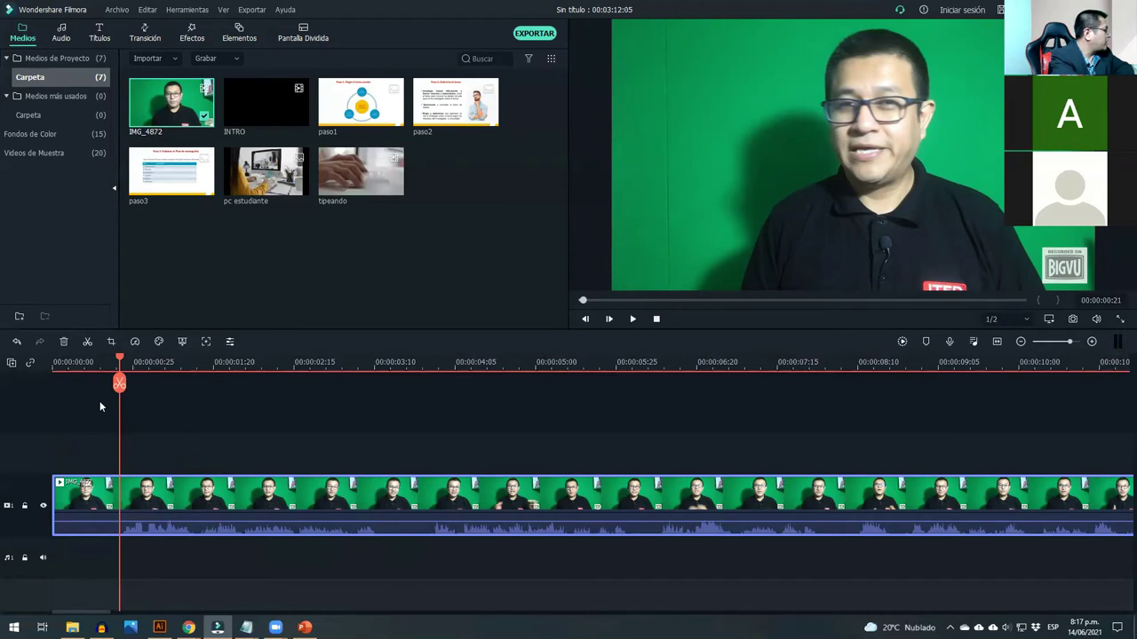
{"action": "left_click", "coordinate": [120, 383]}
{"action": "left_click", "coordinate": [93, 502]}
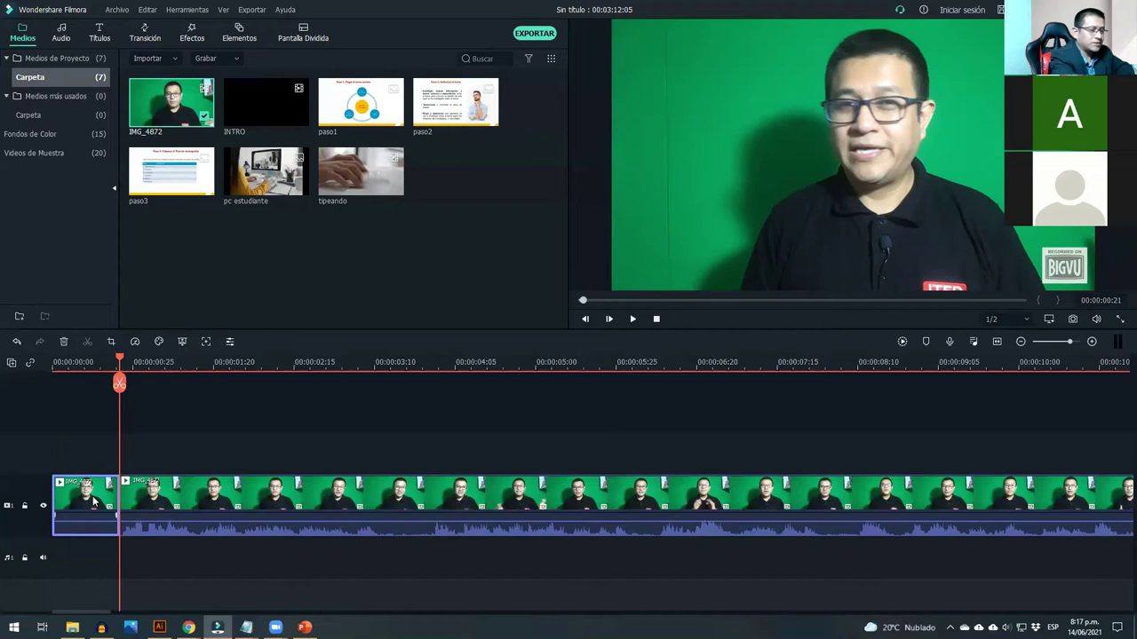
{"action": "key", "text": "Delete"}
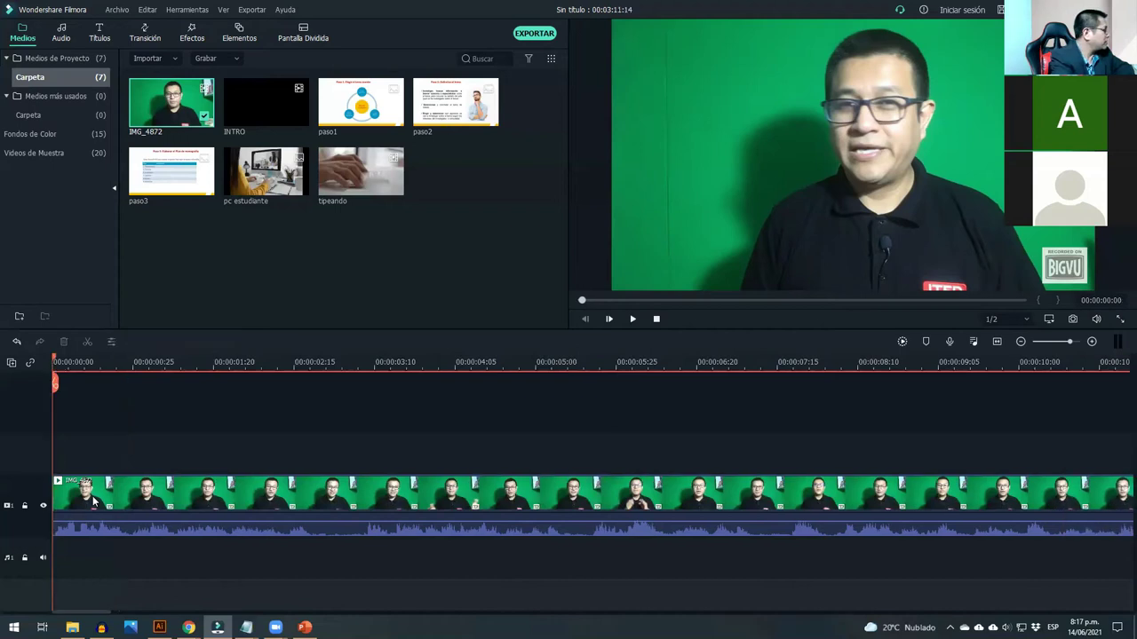
- Trim the end of the IMG_4872 clip by splitting it at 00:03:09:06 and deleting the trailing piece
{"action": "left_click", "coordinate": [1020, 341]}
{"action": "left_click", "coordinate": [1021, 341]}
{"action": "left_click", "coordinate": [1021, 341]}
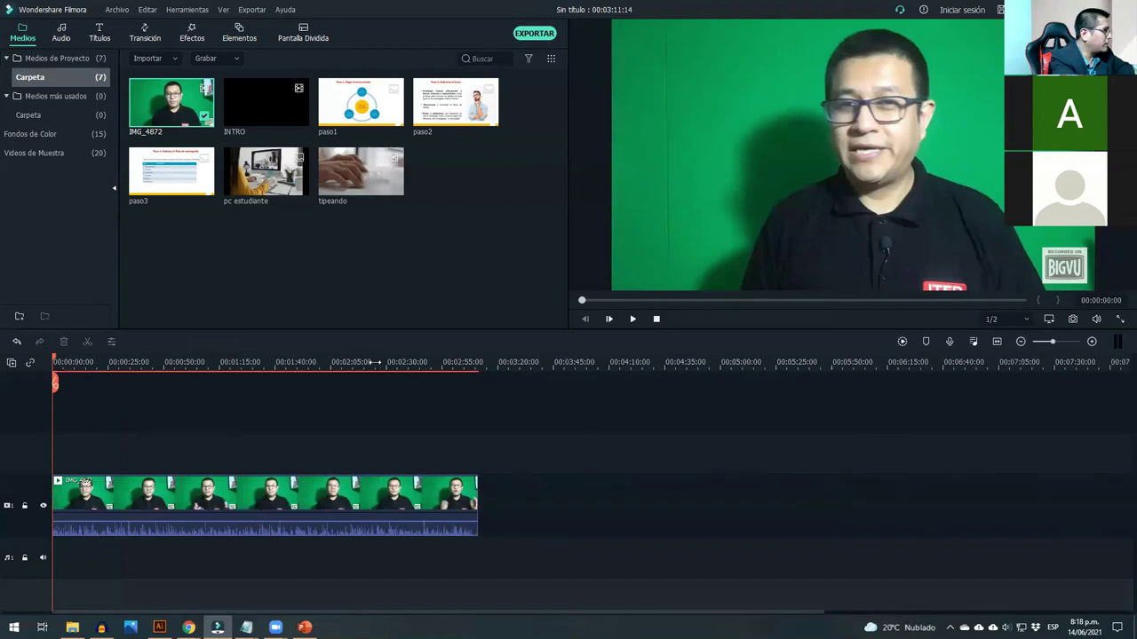
{"action": "left_click", "coordinate": [482, 363]}
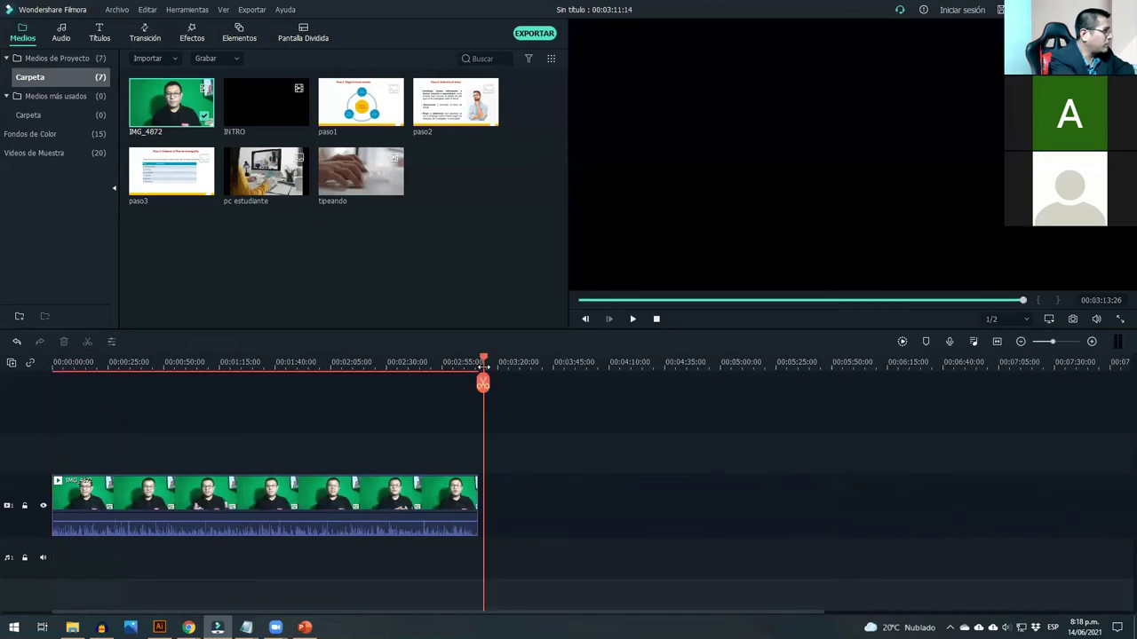
{"action": "left_click", "coordinate": [1091, 341]}
{"action": "left_click", "coordinate": [1091, 341]}
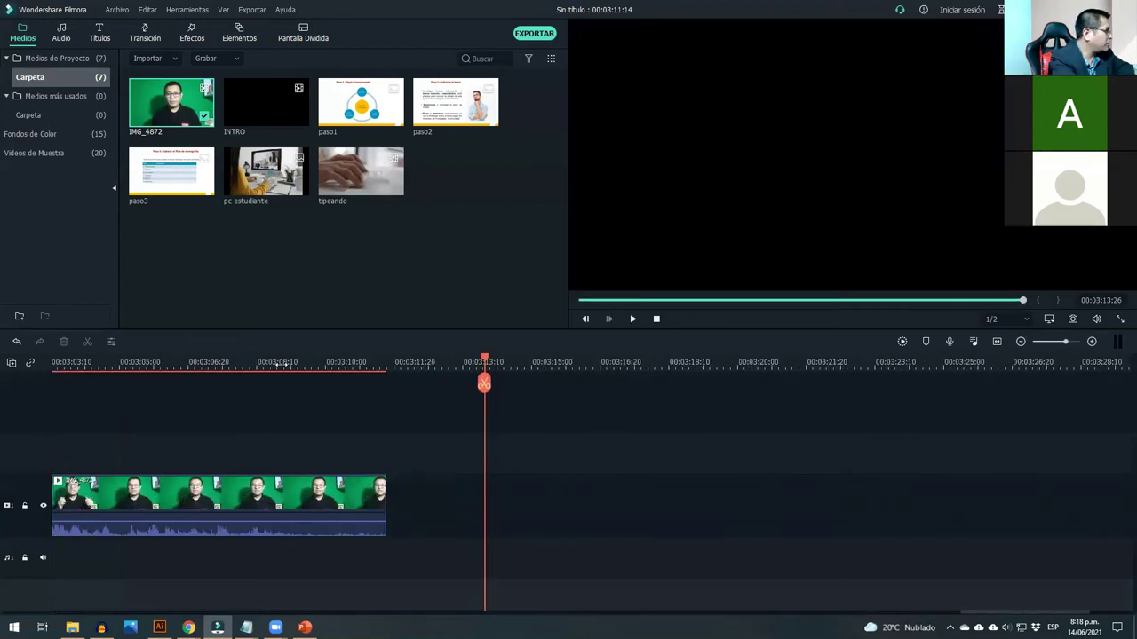
{"action": "left_click", "coordinate": [280, 364]}
{"action": "left_click", "coordinate": [297, 363]}
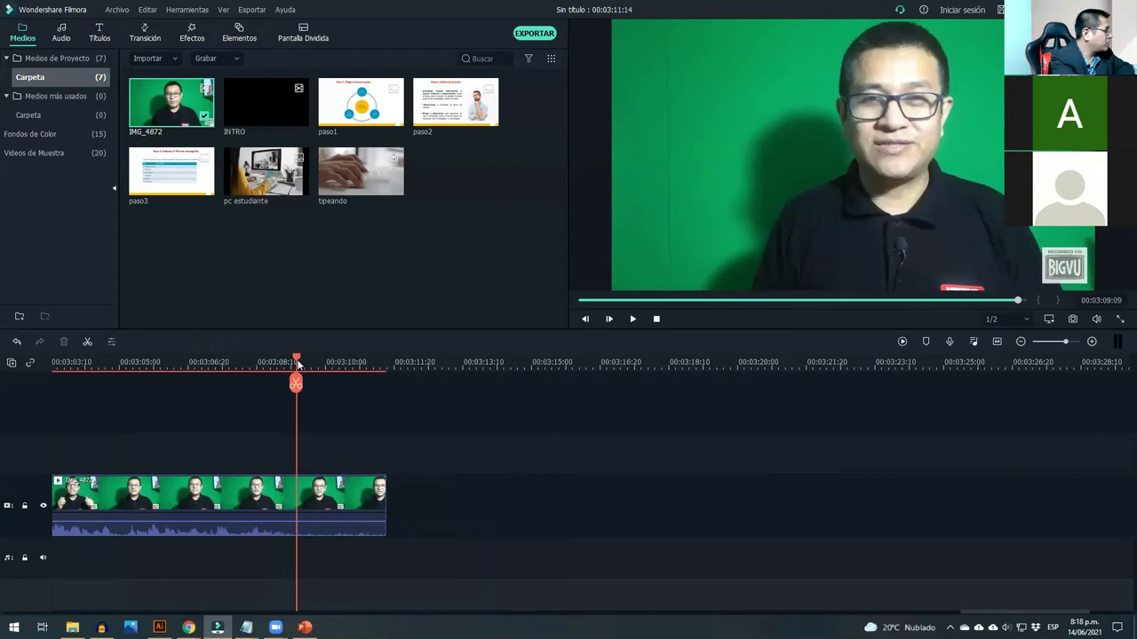
{"action": "left_click", "coordinate": [317, 504]}
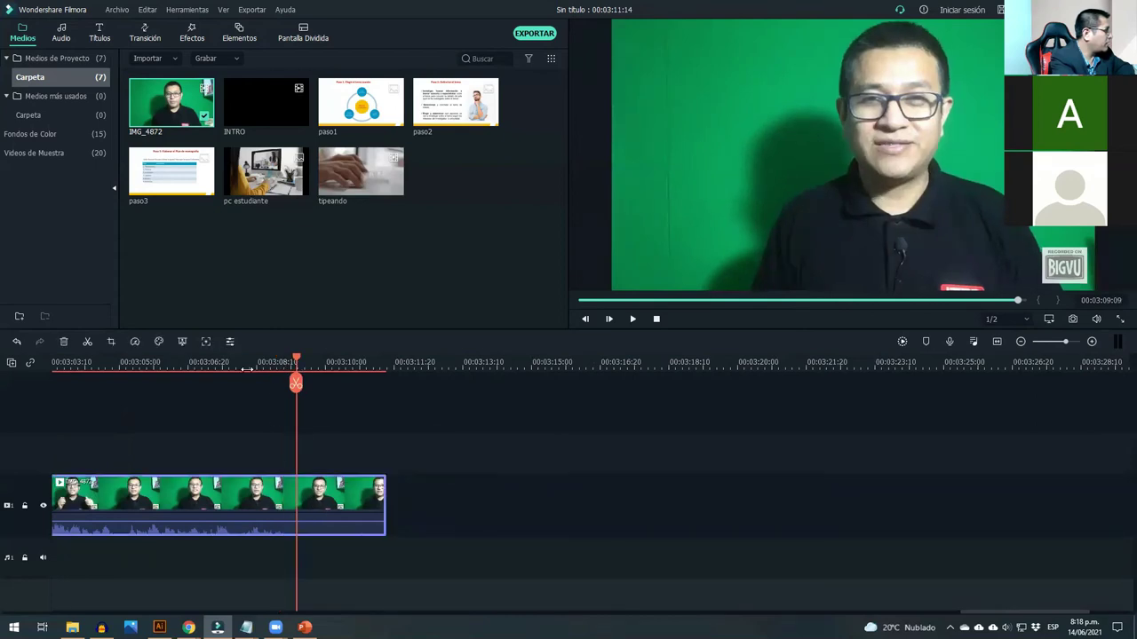
{"action": "left_click", "coordinate": [194, 364]}
{"action": "left_click", "coordinate": [632, 319]}
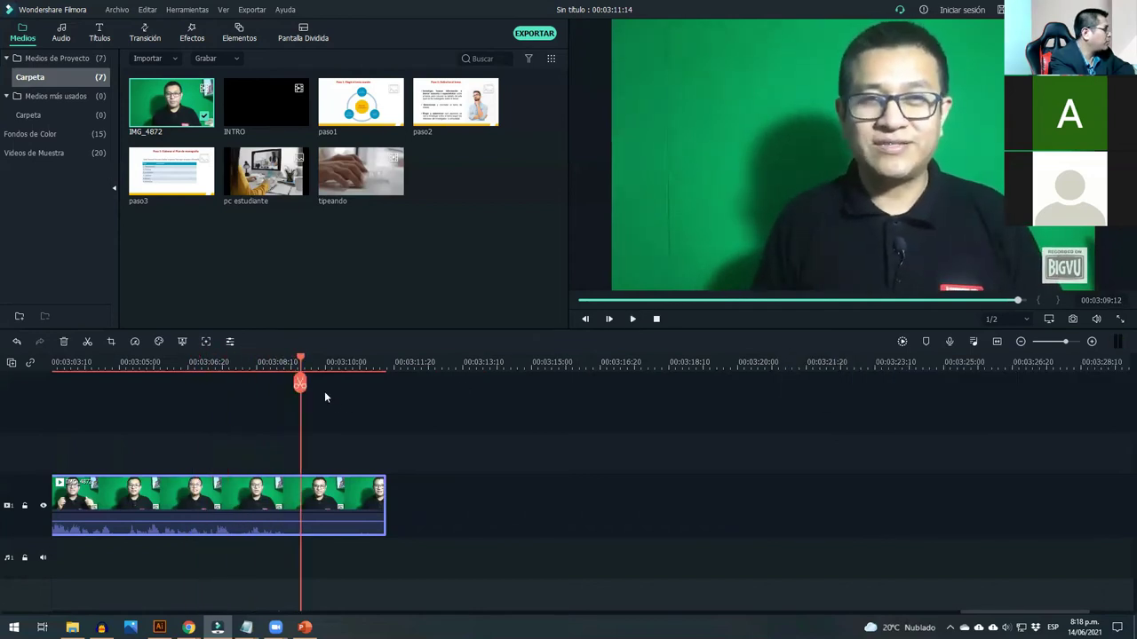
{"action": "mouse_move", "coordinate": [300, 358]}
{"action": "left_mouse_down"}
{"action": "mouse_move", "coordinate": [269, 360]}
{"action": "mouse_move", "coordinate": [294, 366]}
{"action": "left_mouse_up"}
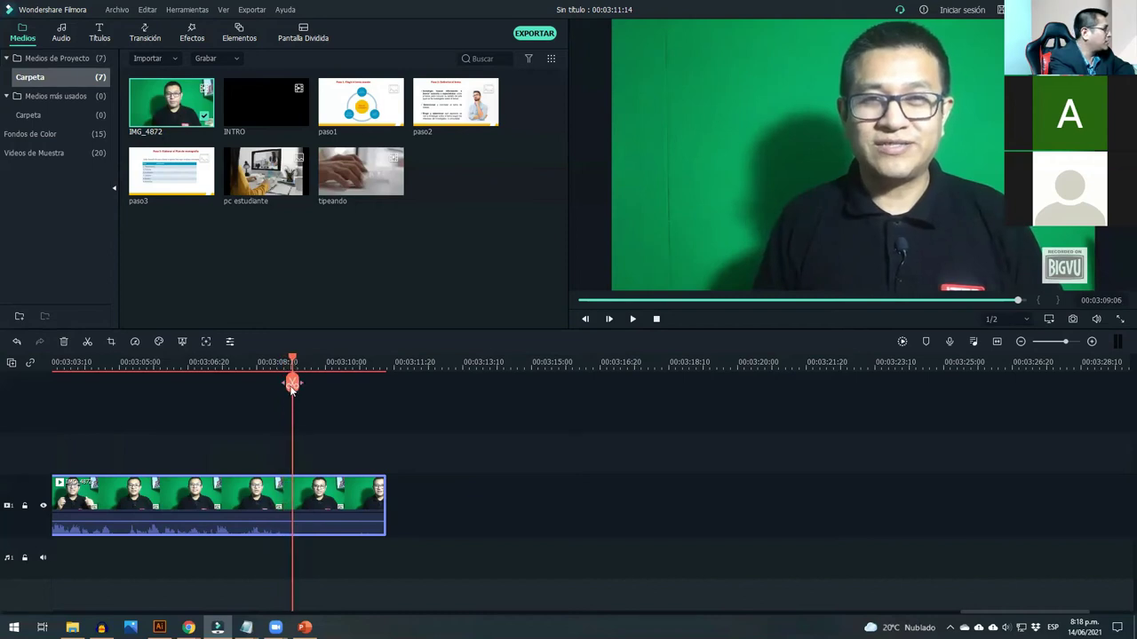
{"action": "left_click", "coordinate": [292, 384]}
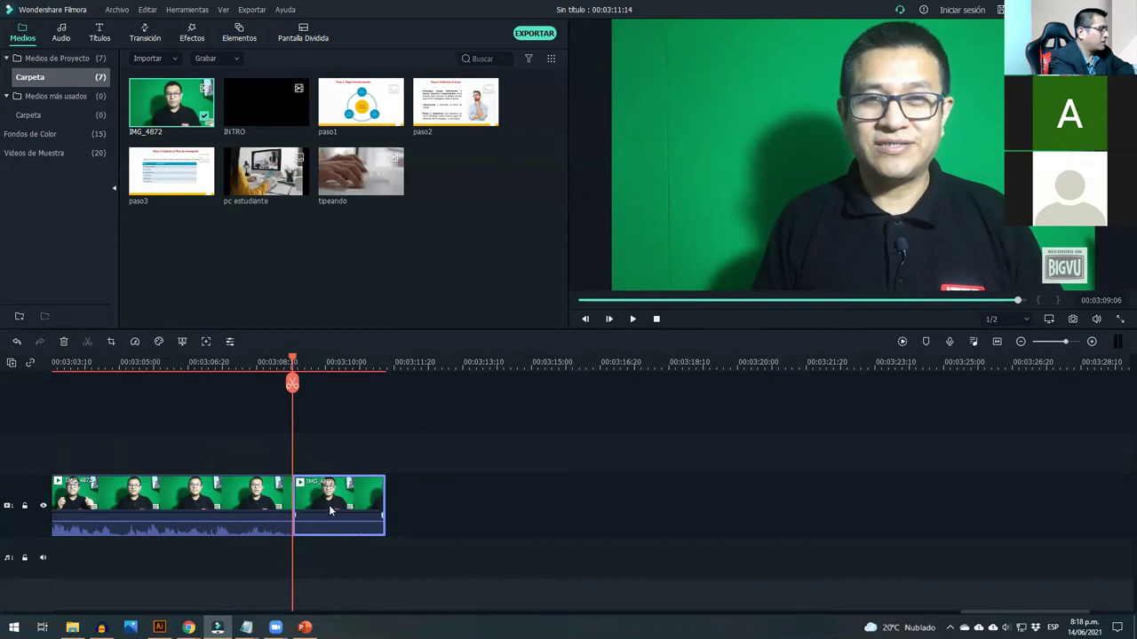
{"action": "key", "text": "Delete"}
{"action": "key", "text": "Home"}
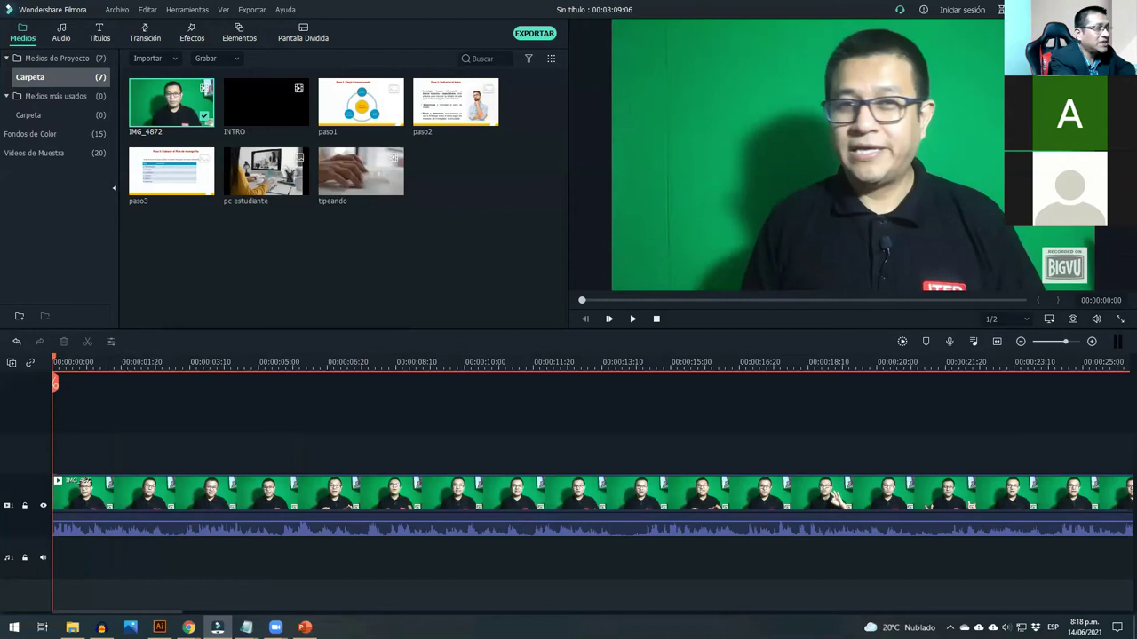
- Import videoclase1exportada.mp4 and place it directly after the IMG_4872 clip on the video track
{"action": "left_click", "coordinate": [1020, 342]}
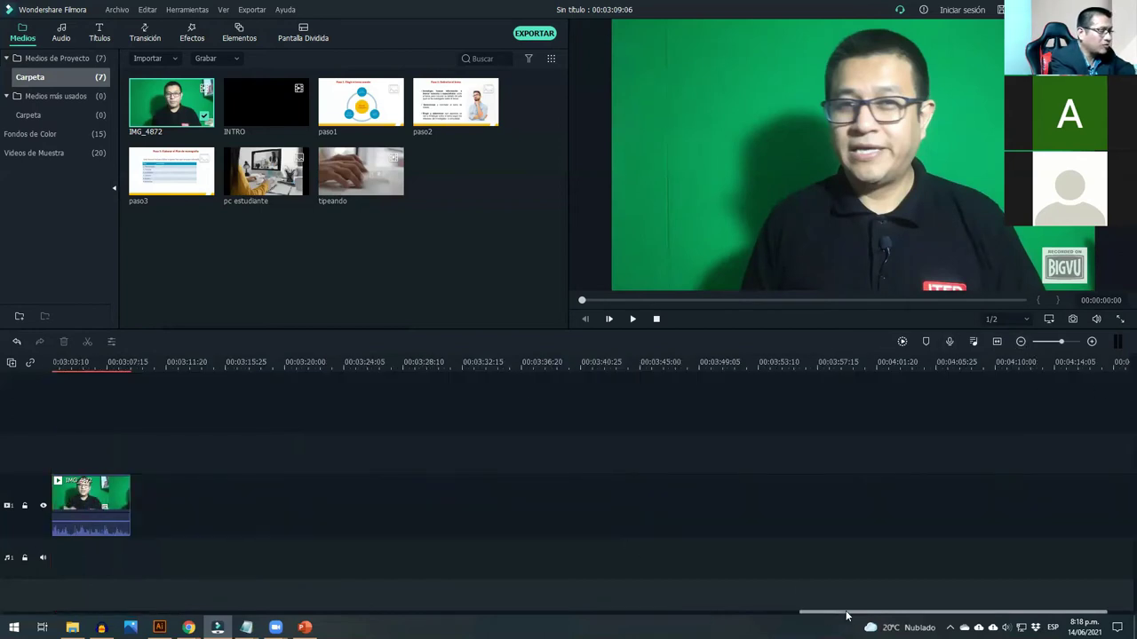
{"action": "left_click_drag", "start_coordinate": [850, 615], "coordinate": [124, 615]}
{"action": "left_click", "coordinate": [1022, 341]}
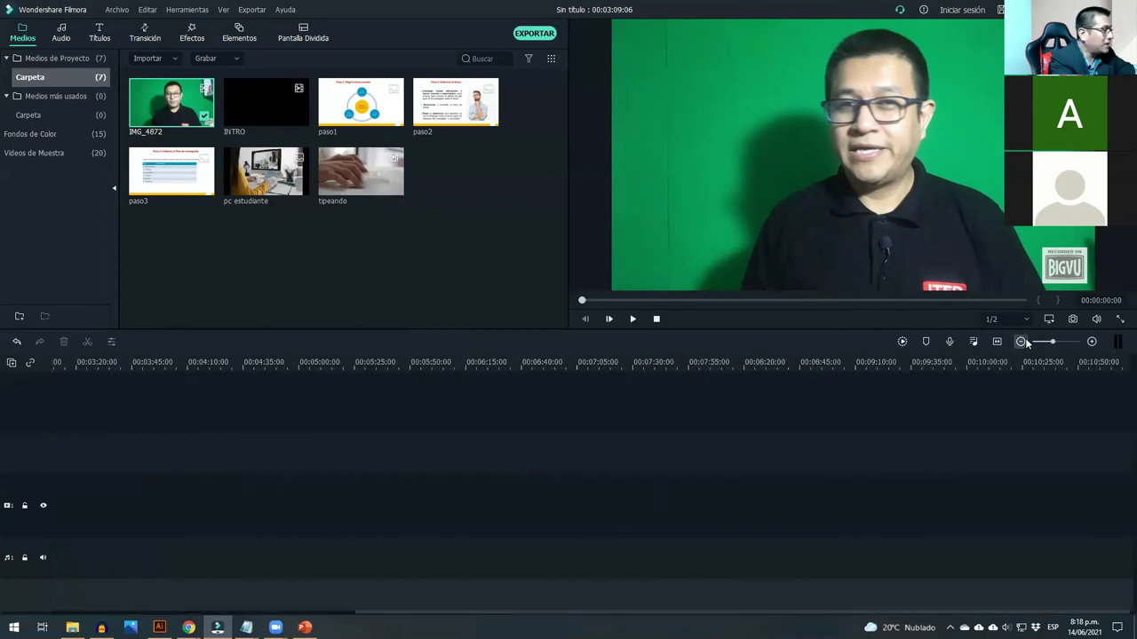
{"action": "left_click_drag", "start_coordinate": [645, 611], "coordinate": [345, 612]}
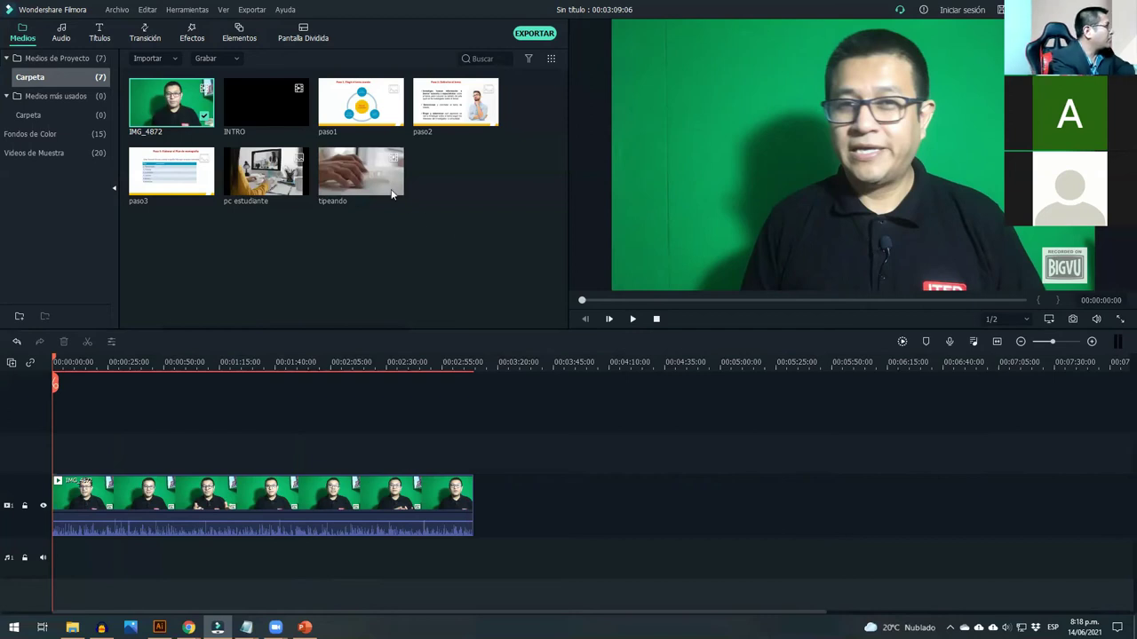
{"action": "right_click", "coordinate": [279, 246]}
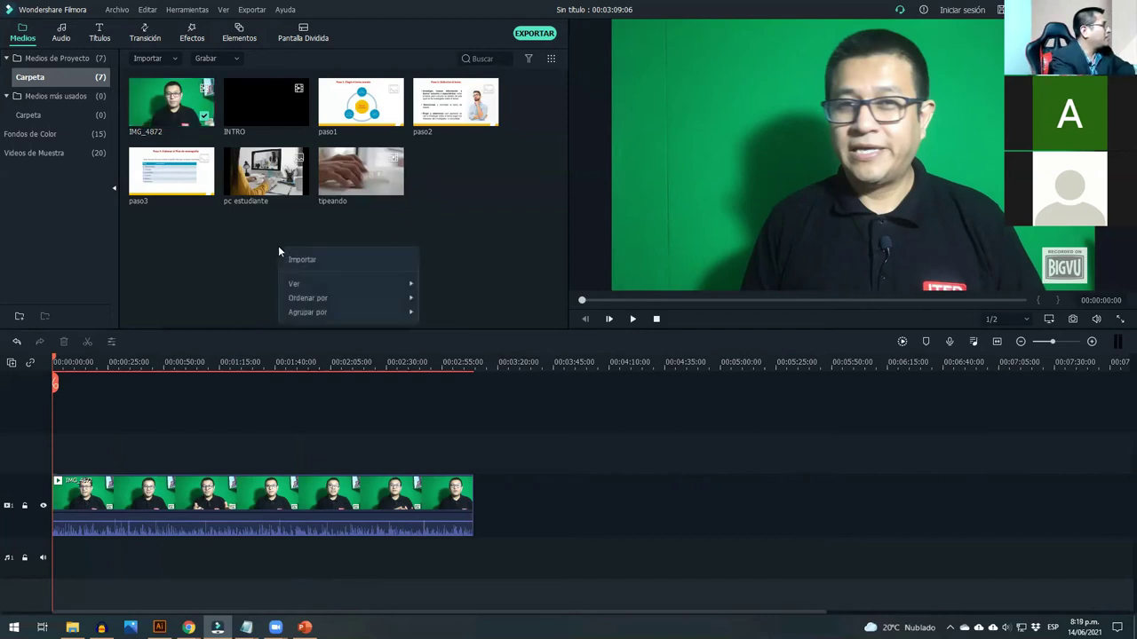
{"action": "left_click", "coordinate": [300, 255]}
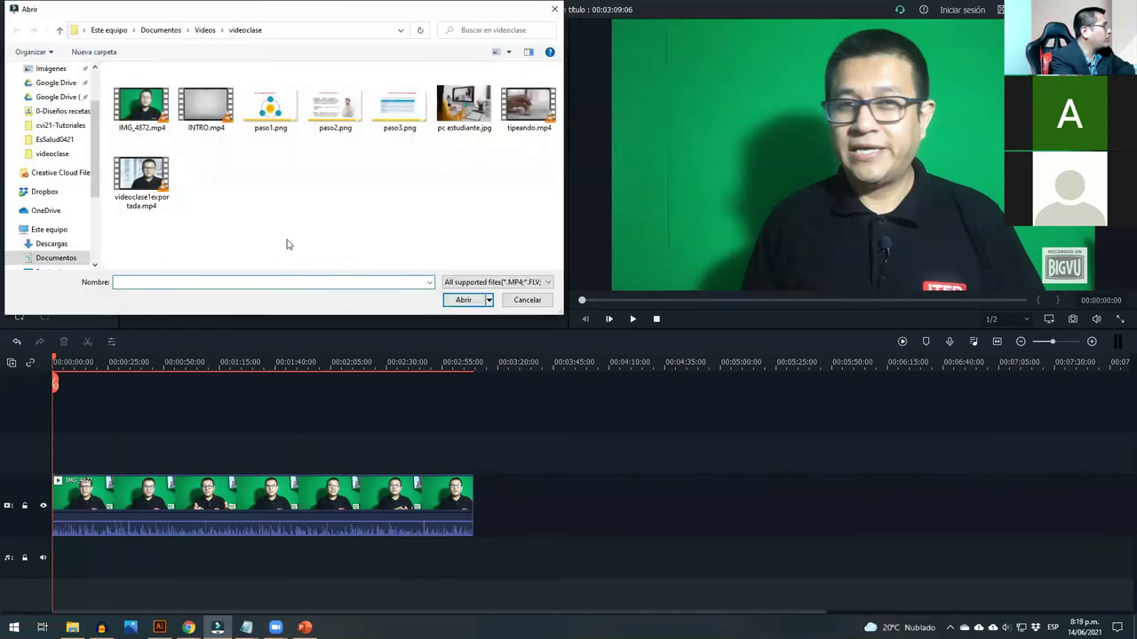
{"action": "double_click", "coordinate": [160, 188]}
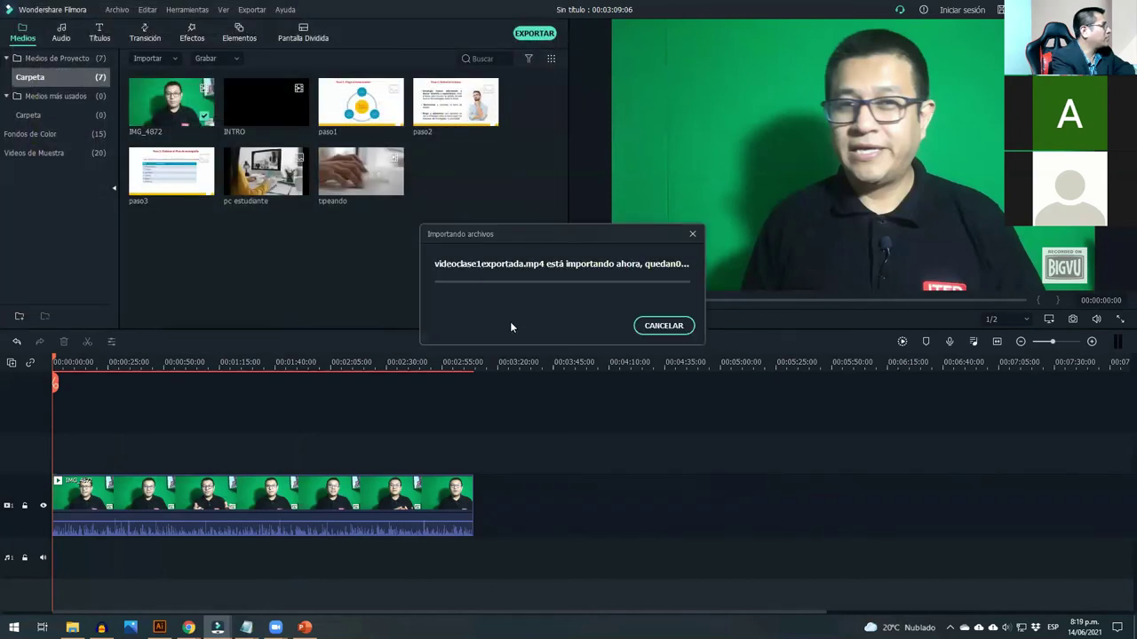
{"action": "left_click_drag", "start_coordinate": [463, 180], "coordinate": [482, 507]}
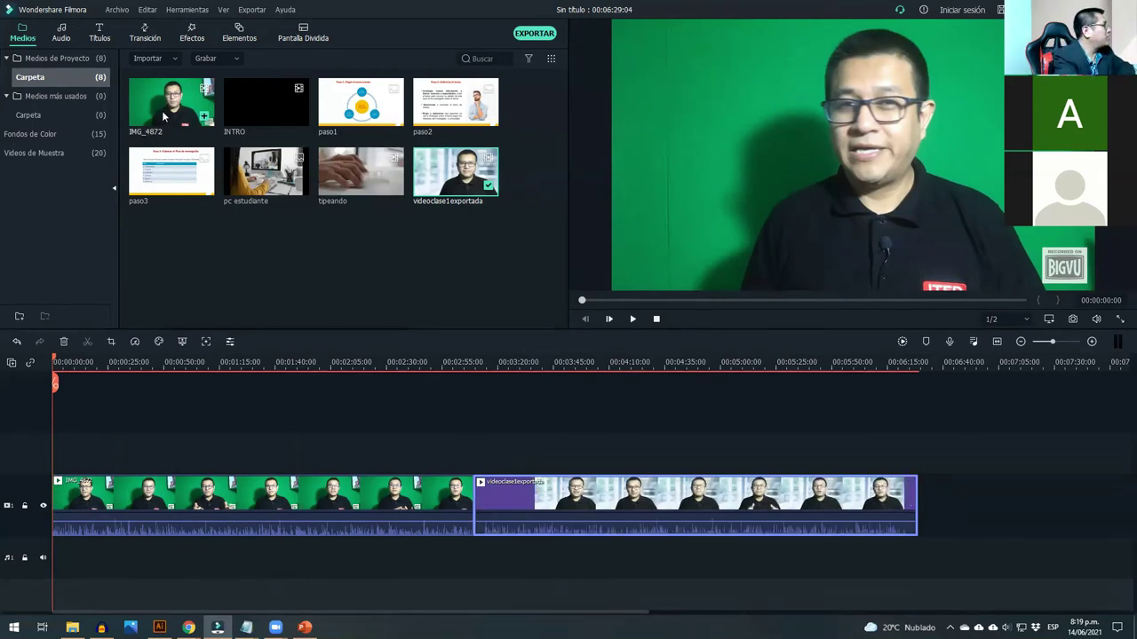
- Split the IMG_4872 clip at 00:02:42:22
{"action": "left_click", "coordinate": [373, 489]}
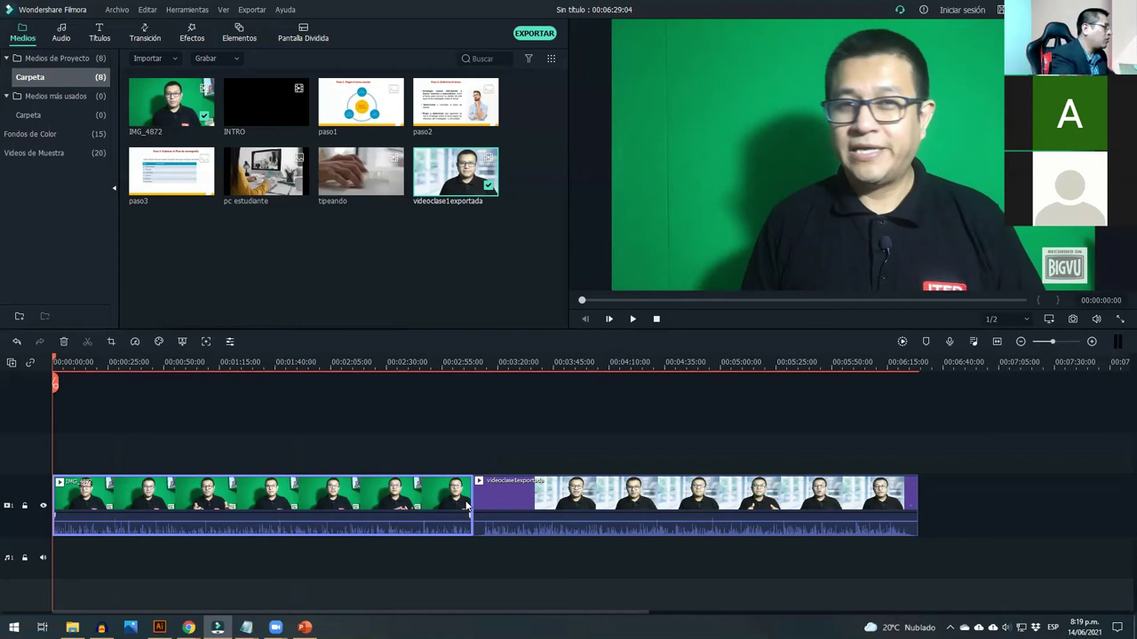
{"action": "right_click", "coordinate": [415, 505]}
{"action": "left_click_drag", "start_coordinate": [374, 364], "coordinate": [415, 360]}
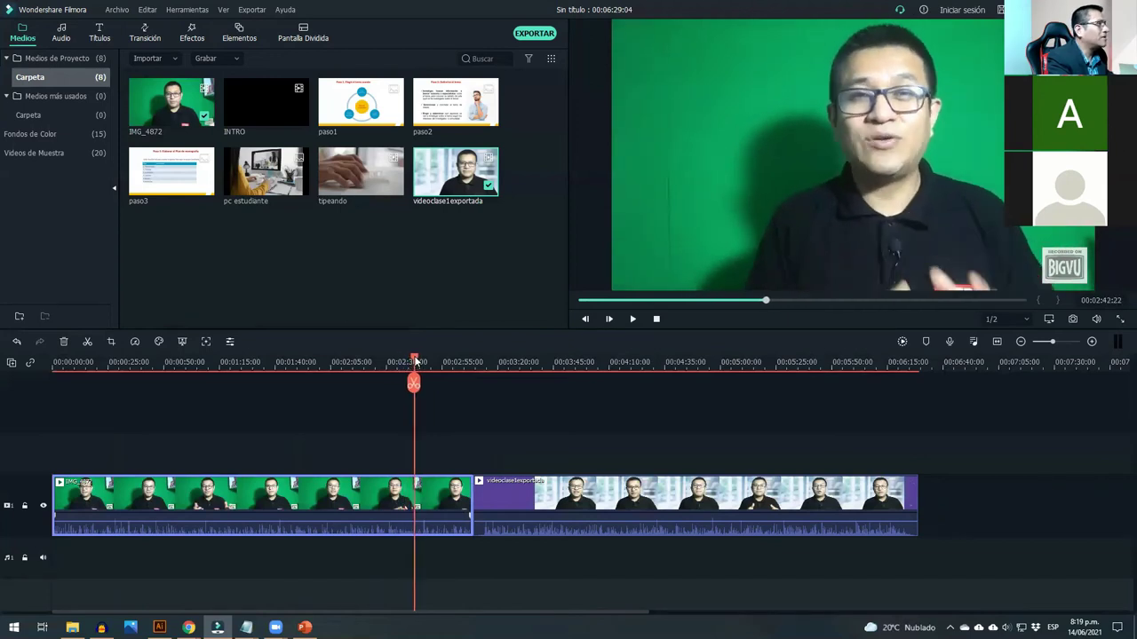
{"action": "left_click", "coordinate": [412, 389]}
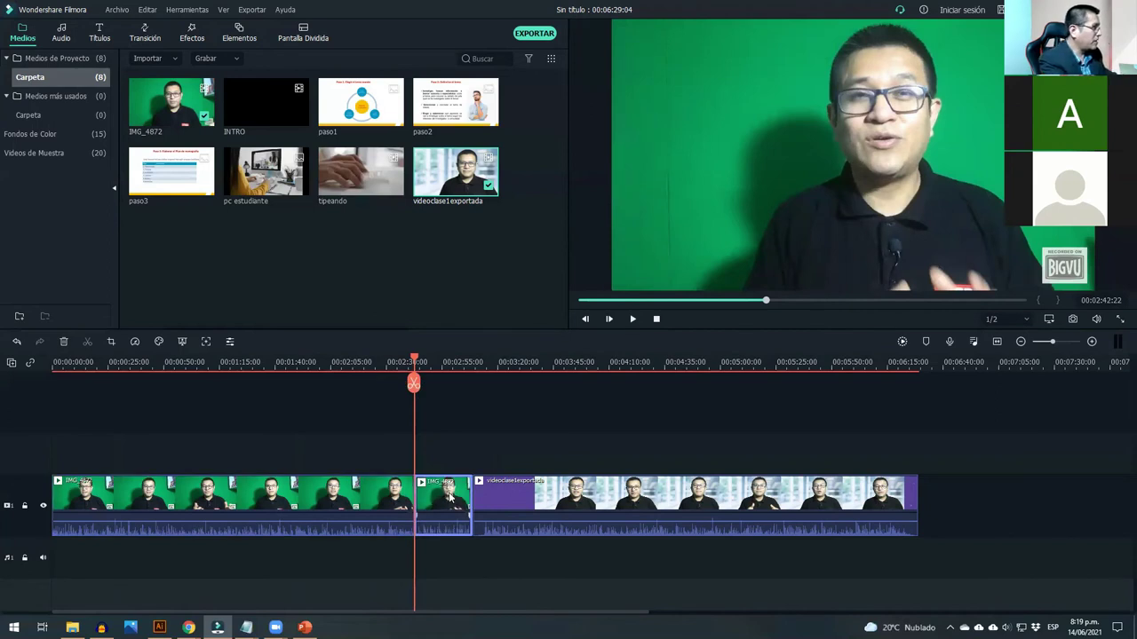
- Try to reorder the clips so the split-off end piece of IMG_4872 comes after videoclase1exportada on the video track
{"action": "left_click_drag", "start_coordinate": [460, 486], "coordinate": [960, 503]}
{"action": "left_click_drag", "start_coordinate": [610, 504], "coordinate": [541, 499]}
{"action": "left_click", "coordinate": [896, 500]}
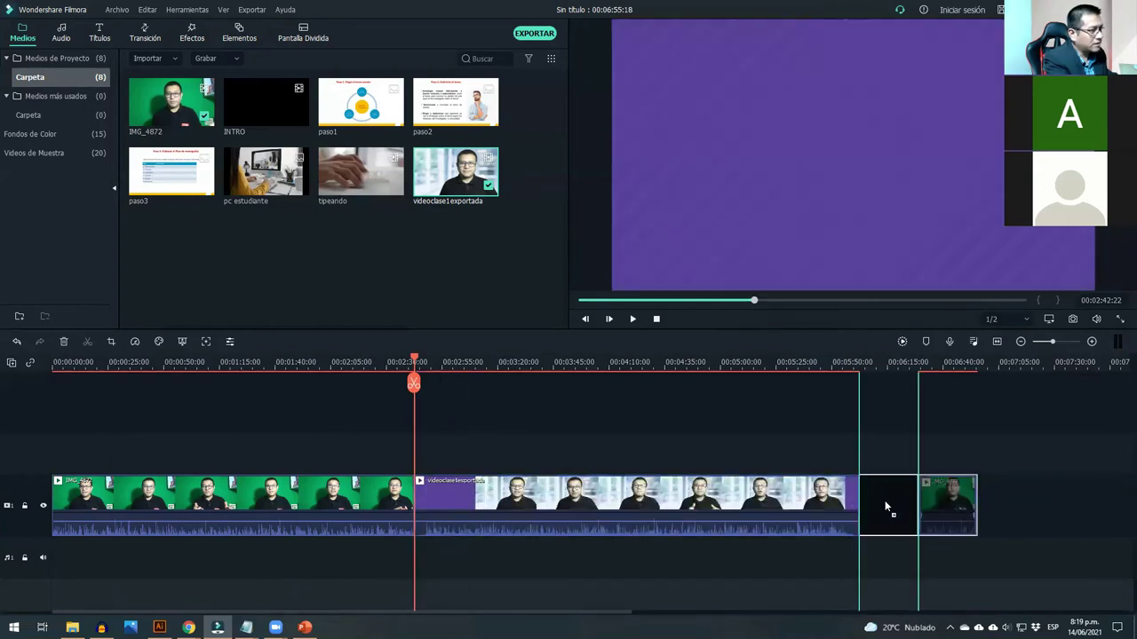
{"action": "key", "text": "Delete"}
- Undo the clip reordering and the last split of the IMG_4872 clip
{"action": "left_click", "coordinate": [379, 362]}
{"action": "left_click_drag", "start_coordinate": [378, 356], "coordinate": [391, 425]}
{"action": "key", "text": "ctrl+z"}
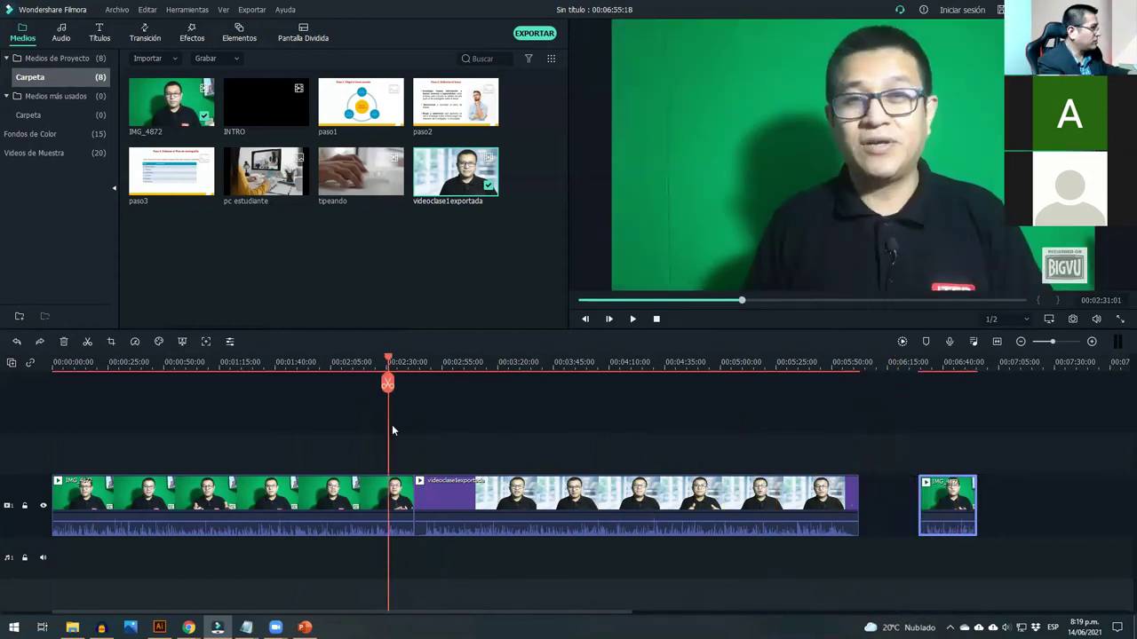
{"action": "key", "text": "ctrl+z"}
{"action": "key", "text": "ctrl+z"}
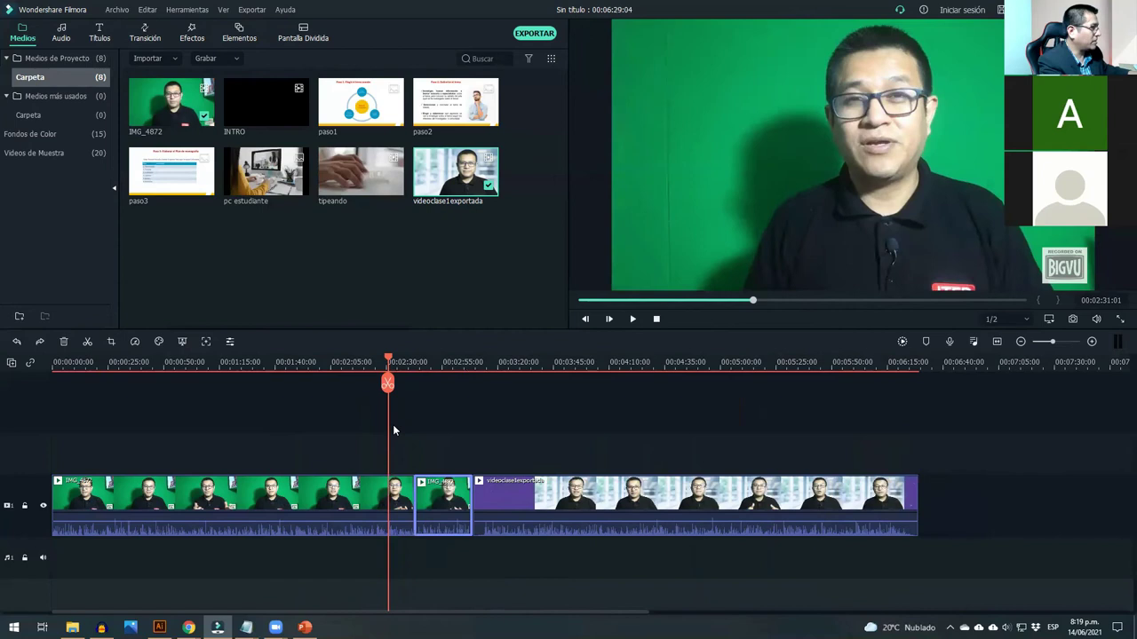
{"action": "key", "text": "ctrl+z"}
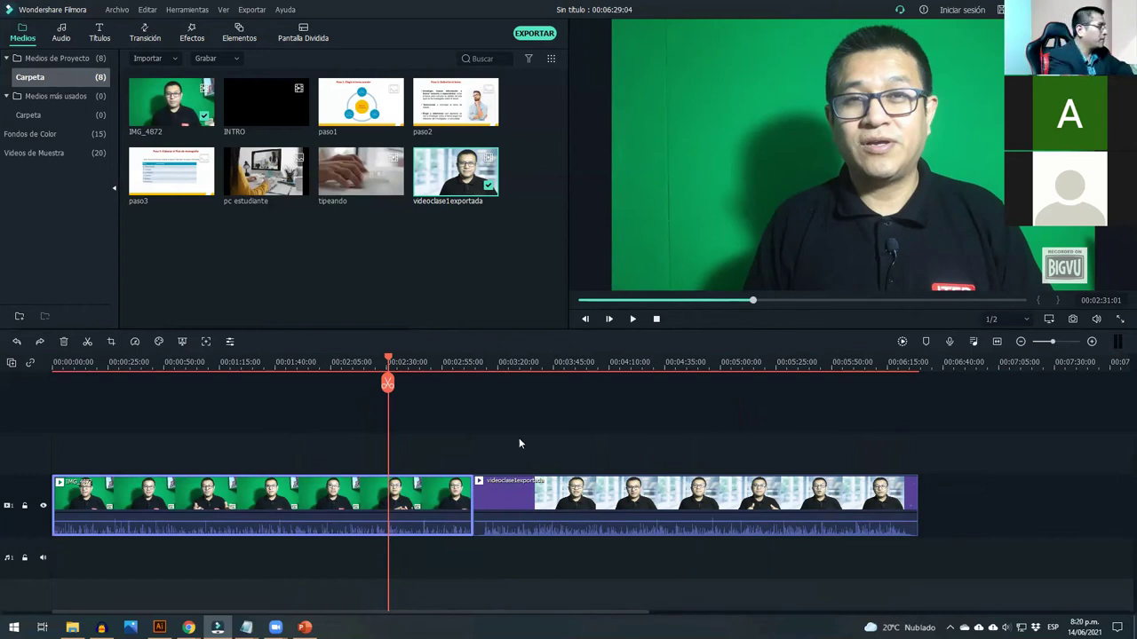
- Delete the videoclase1exportada clip from the video track
{"action": "left_click", "coordinate": [511, 502]}
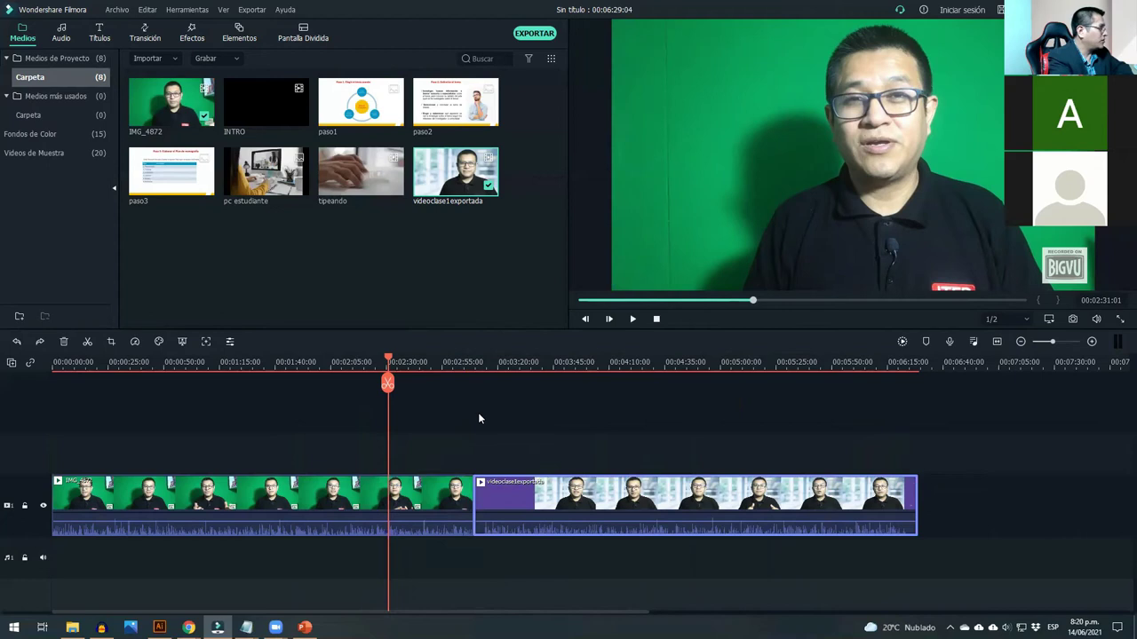
{"action": "left_click_drag", "start_coordinate": [391, 363], "coordinate": [40, 429]}
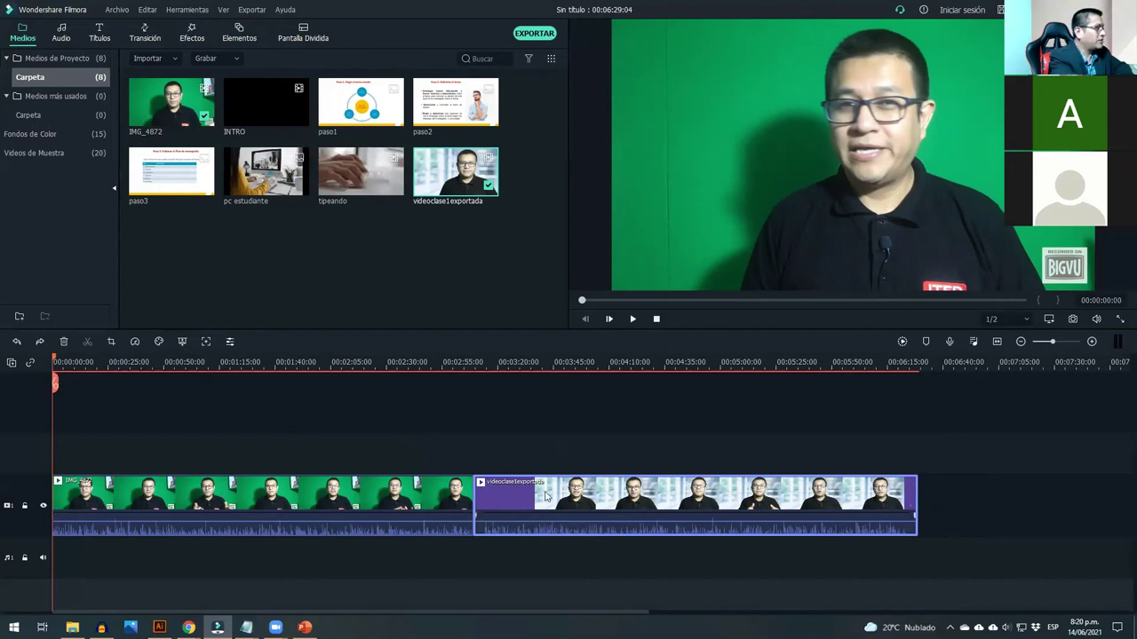
{"action": "key", "text": "Delete"}
- Place the INTRO media clip on the second video track, beyond the end of the IMG_4872 clip
{"action": "left_click", "coordinate": [256, 105]}
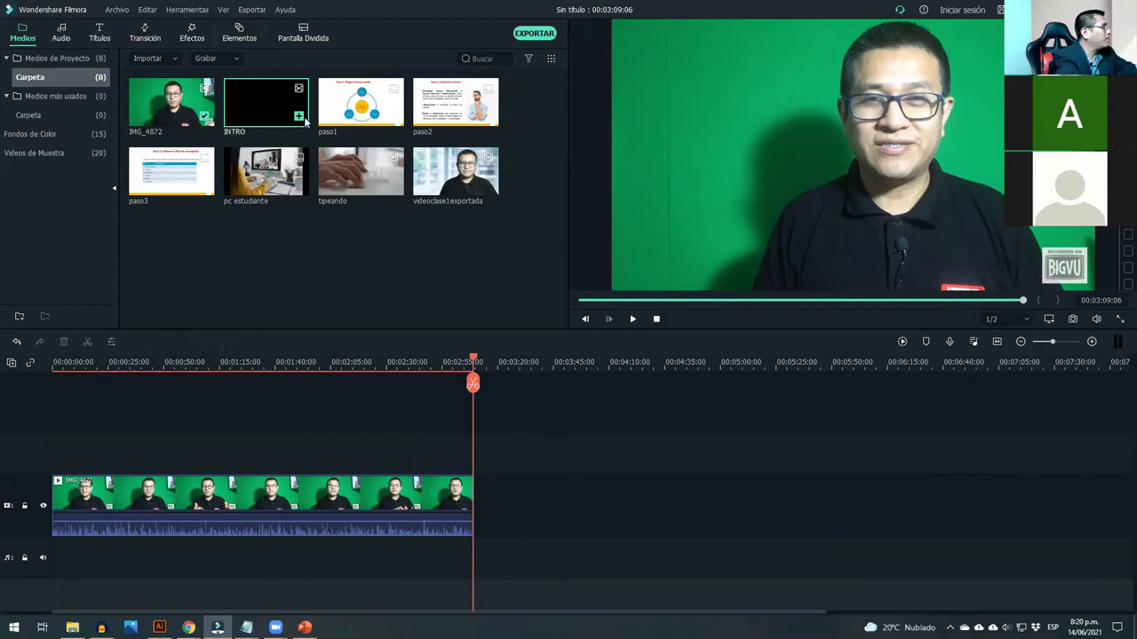
{"action": "left_click_drag", "start_coordinate": [280, 105], "coordinate": [525, 455]}
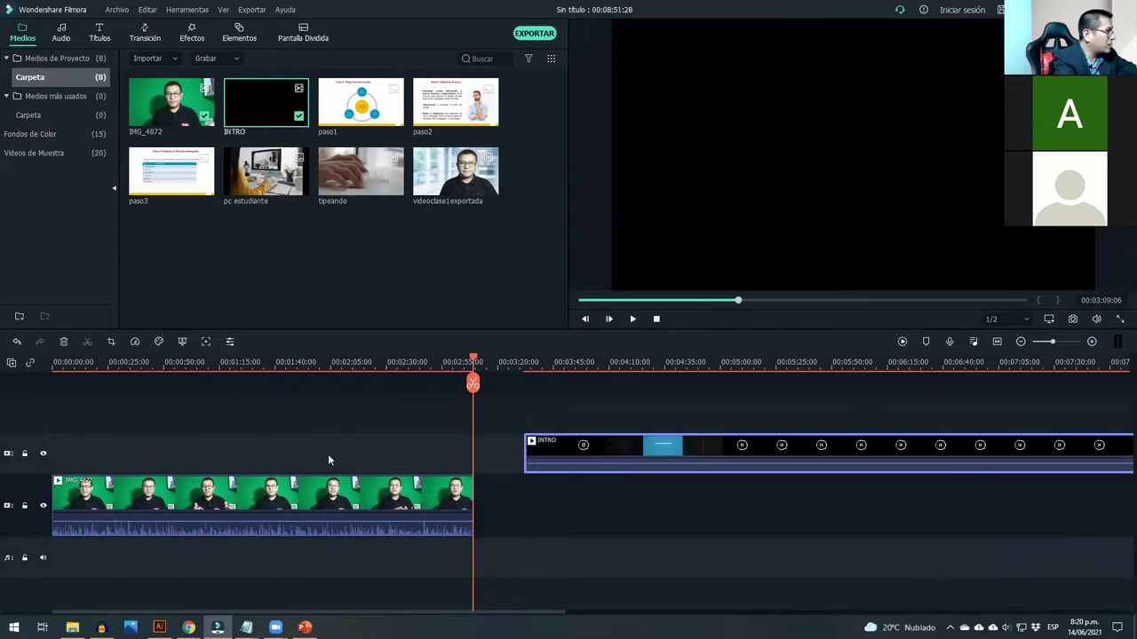
{"action": "left_click_drag", "start_coordinate": [525, 614], "coordinate": [601, 614]}
- Preview the INTRO clip around its turquoise animation and split it at 00:06:29:24, where that animation begins
{"action": "left_click_drag", "start_coordinate": [315, 359], "coordinate": [759, 383]}
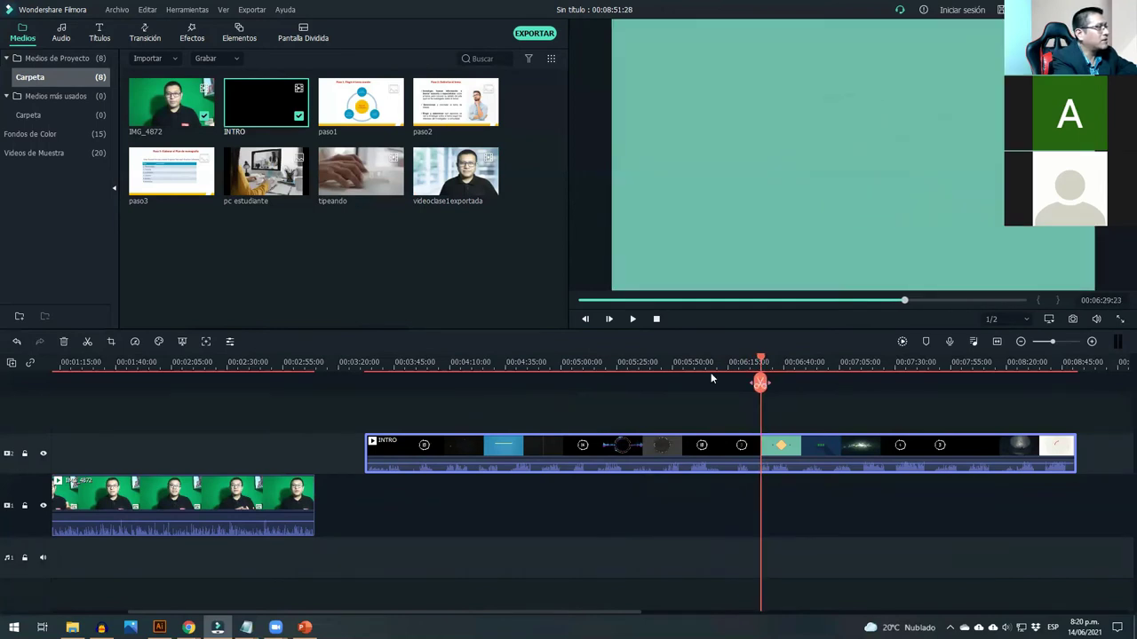
{"action": "left_click", "coordinate": [634, 319]}
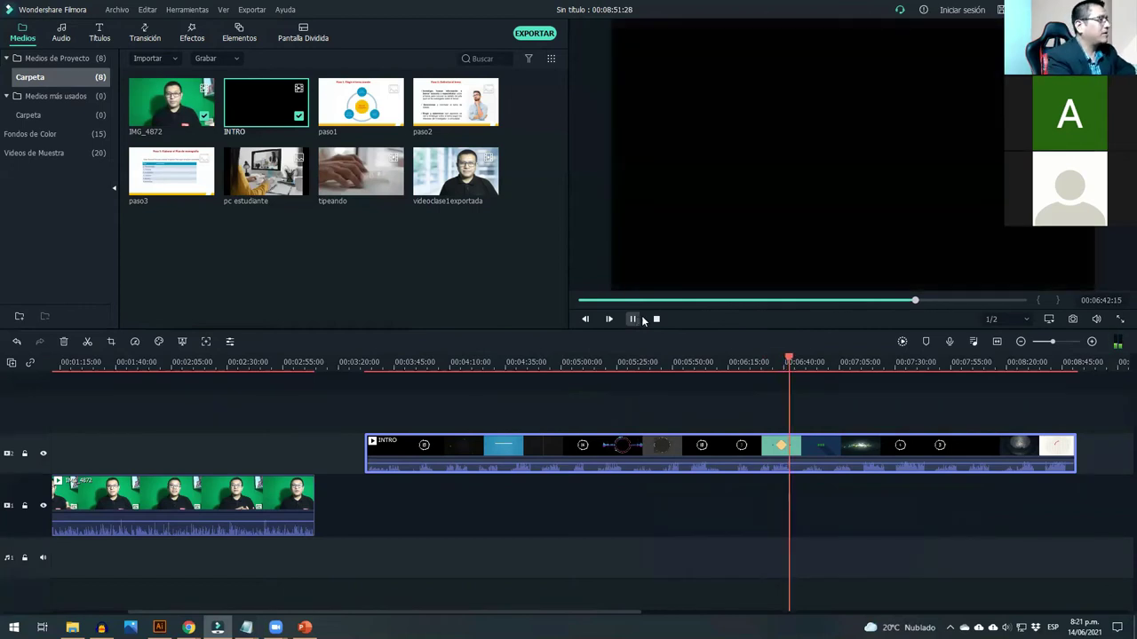
{"action": "left_click", "coordinate": [633, 319]}
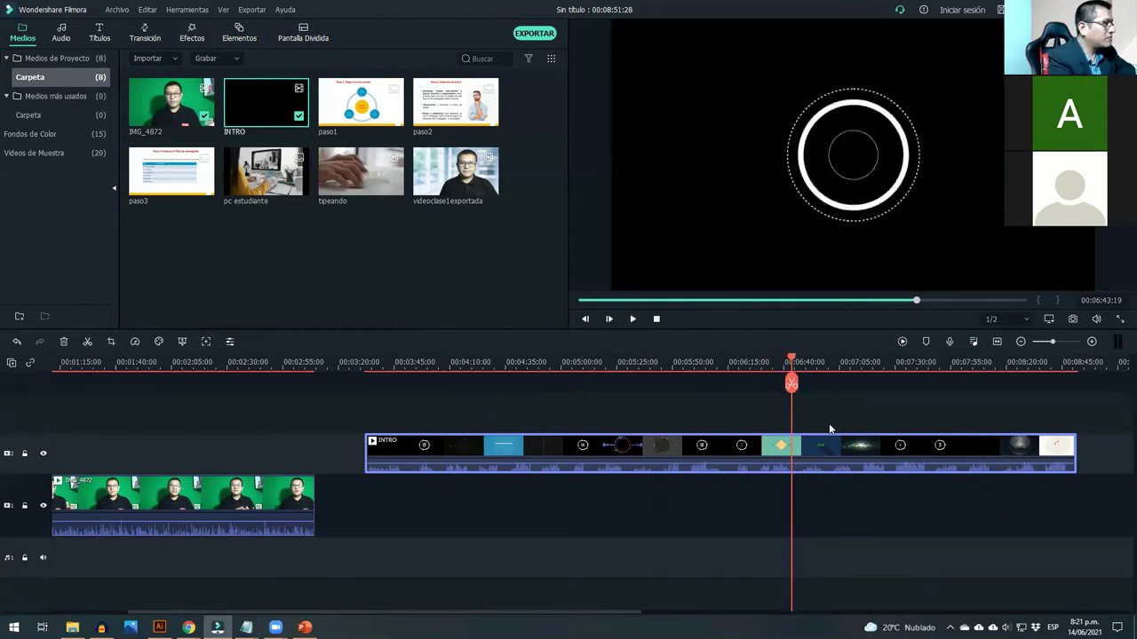
{"action": "left_click", "coordinate": [753, 362]}
{"action": "left_click_drag", "start_coordinate": [753, 358], "coordinate": [761, 359]}
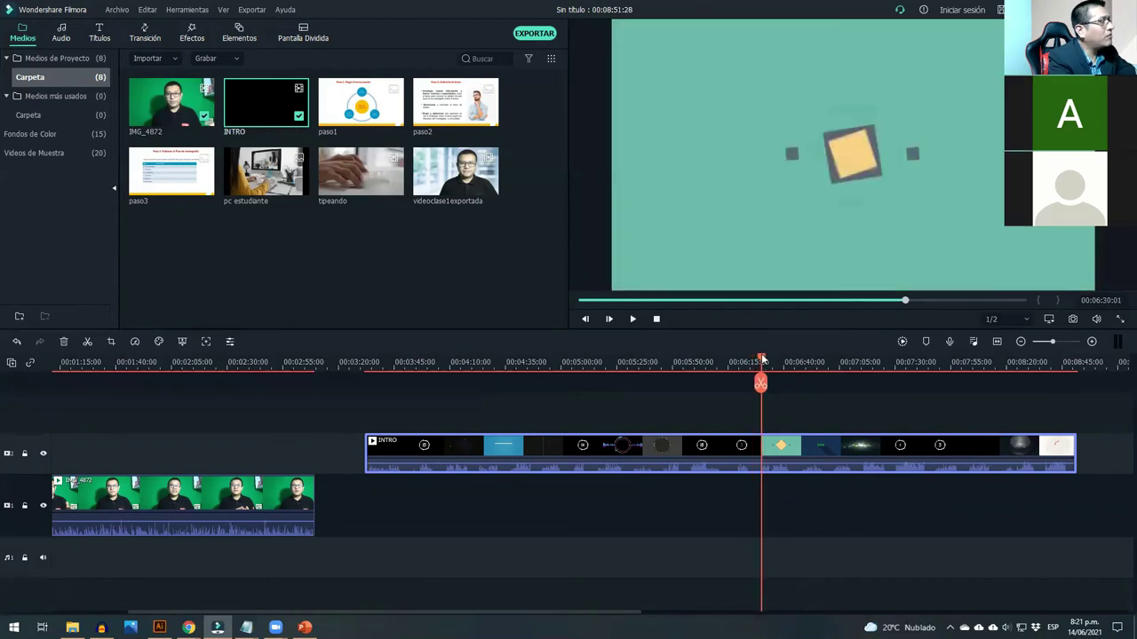
{"action": "left_click", "coordinate": [1092, 341]}
{"action": "left_click", "coordinate": [1092, 341]}
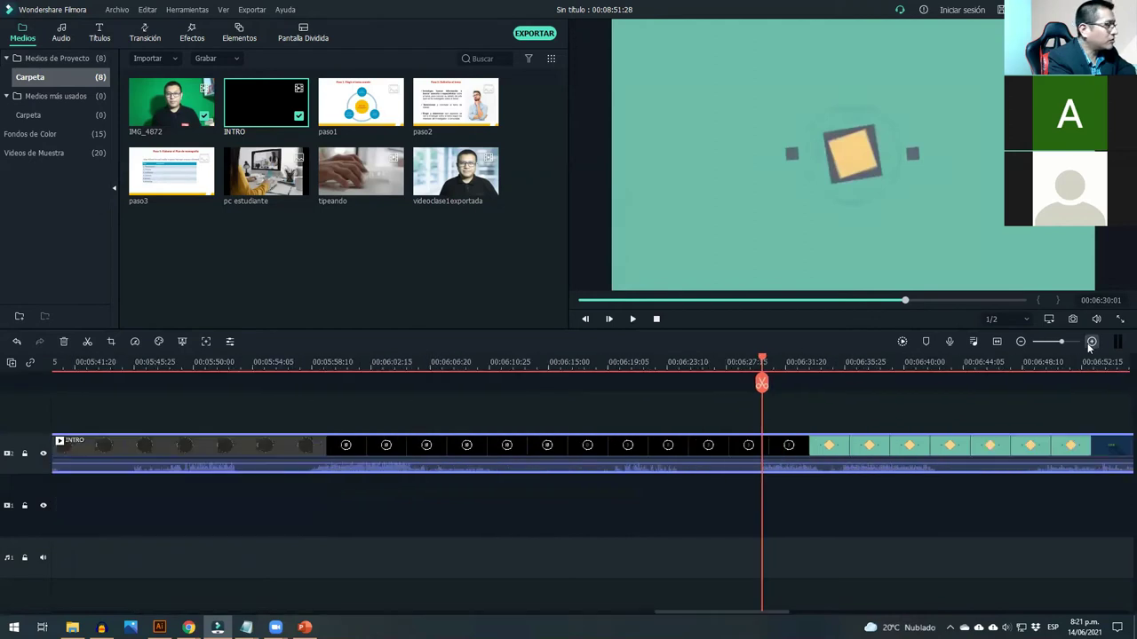
{"action": "left_click_drag", "start_coordinate": [761, 358], "coordinate": [760, 362]}
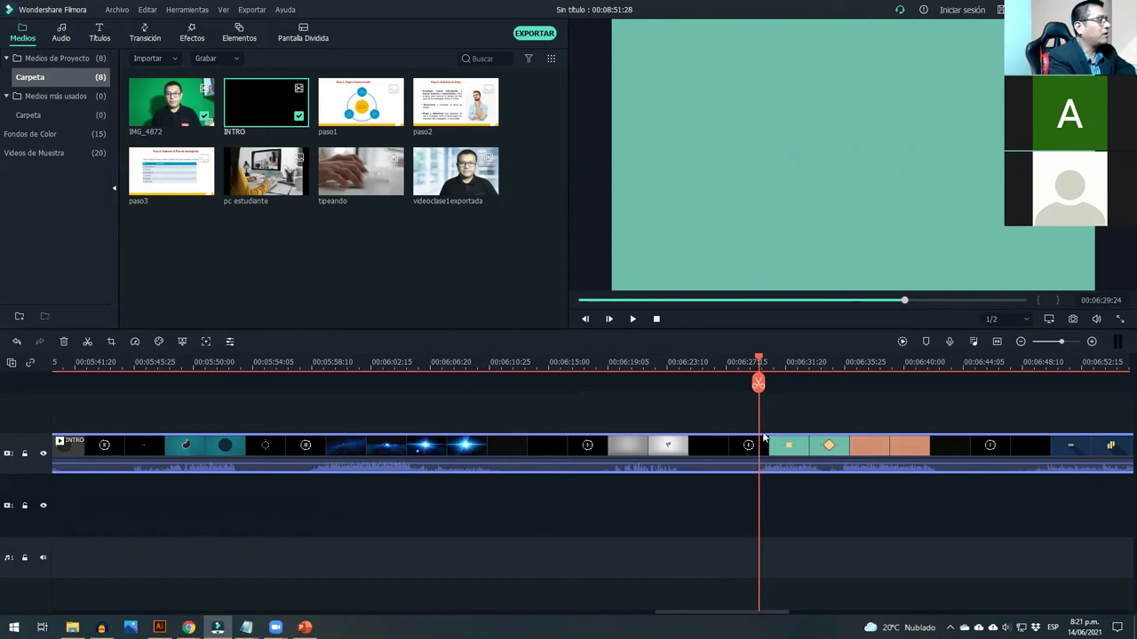
{"action": "left_click", "coordinate": [757, 383]}
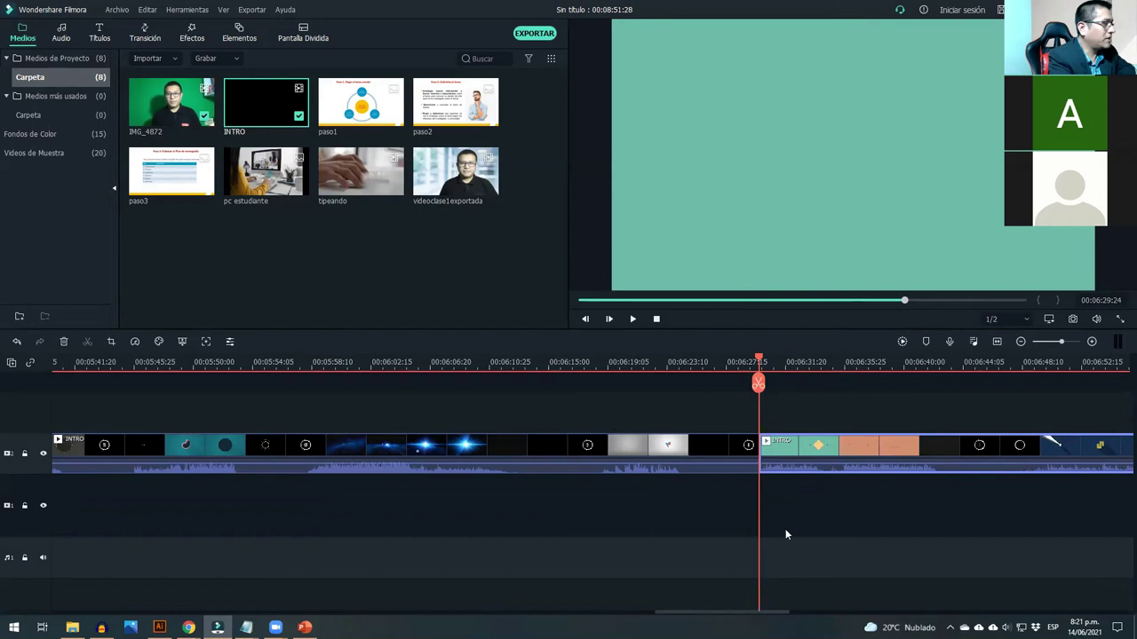
- Split the INTRO clip again at 00:06:41:07 and move the cut-out turquoise piece down to the first video track
{"action": "left_click_drag", "start_coordinate": [750, 617], "coordinate": [771, 614]}
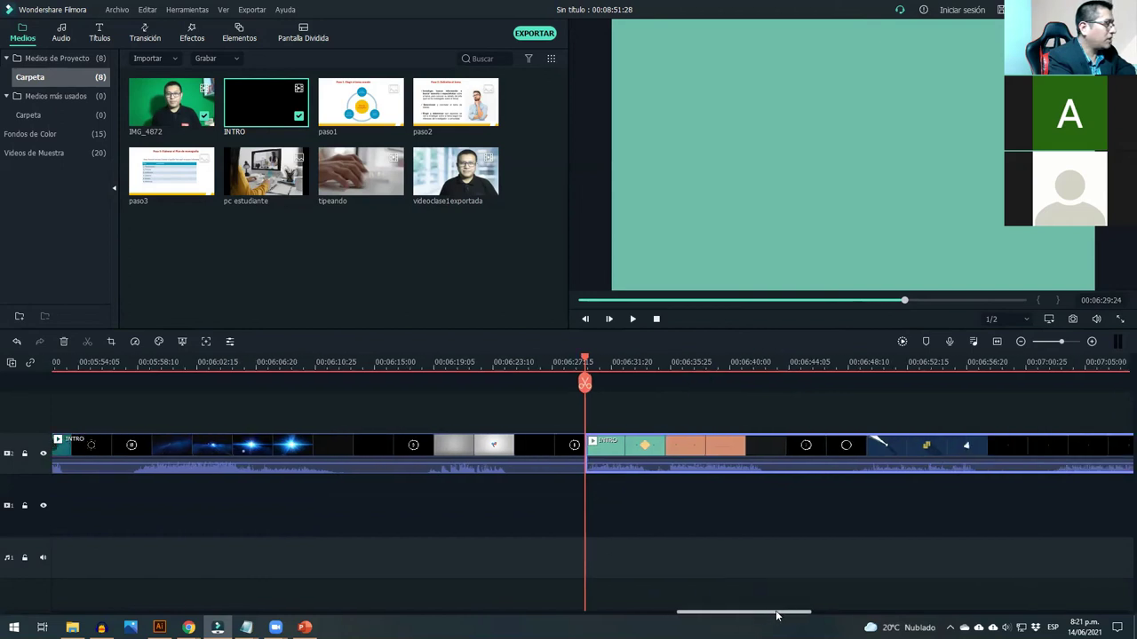
{"action": "left_click_drag", "start_coordinate": [586, 359], "coordinate": [748, 362]}
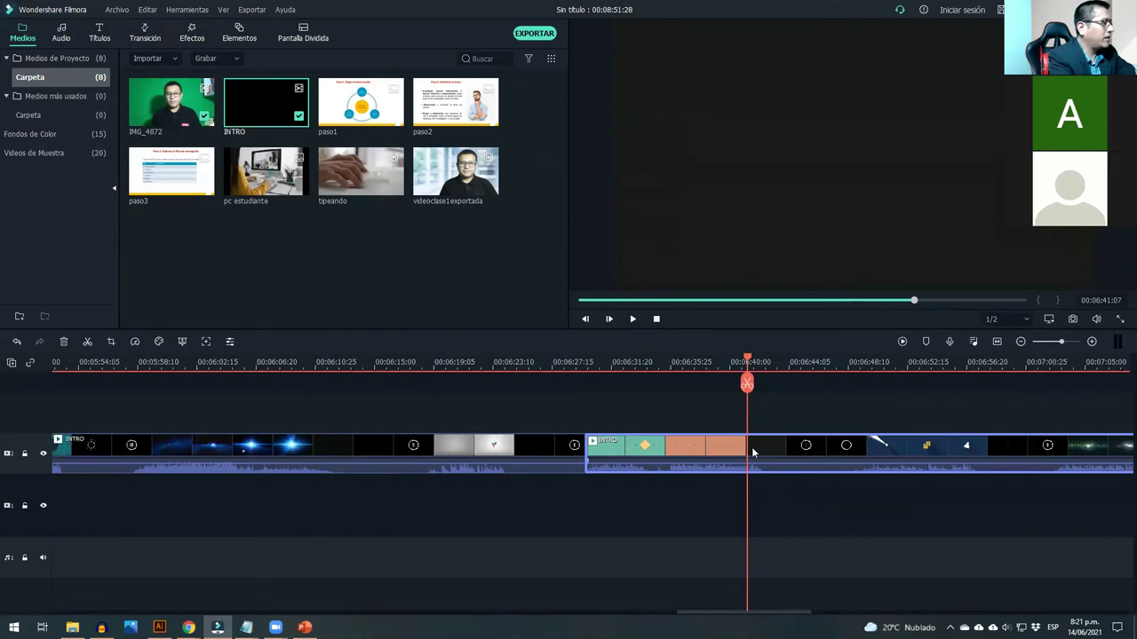
{"action": "left_click", "coordinate": [747, 383]}
{"action": "left_click_drag", "start_coordinate": [660, 463], "coordinate": [546, 534]}
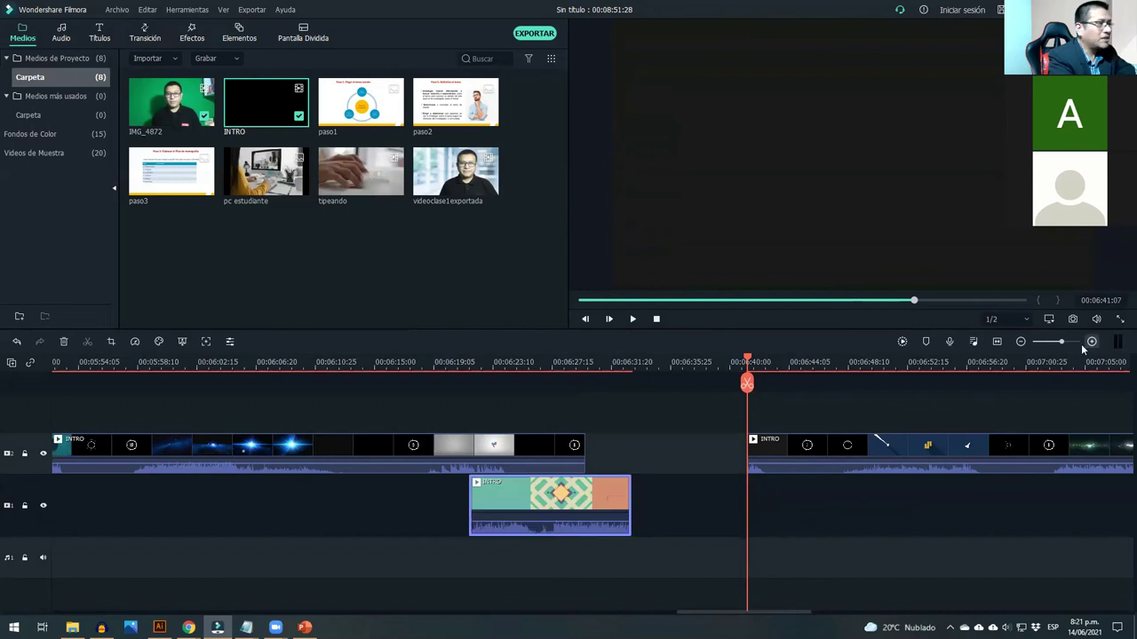
- Move the two remaining INTRO pieces along the second video track past 00:12:30:00, placing them back to back
{"action": "left_click", "coordinate": [1021, 341]}
{"action": "left_click", "coordinate": [1020, 341]}
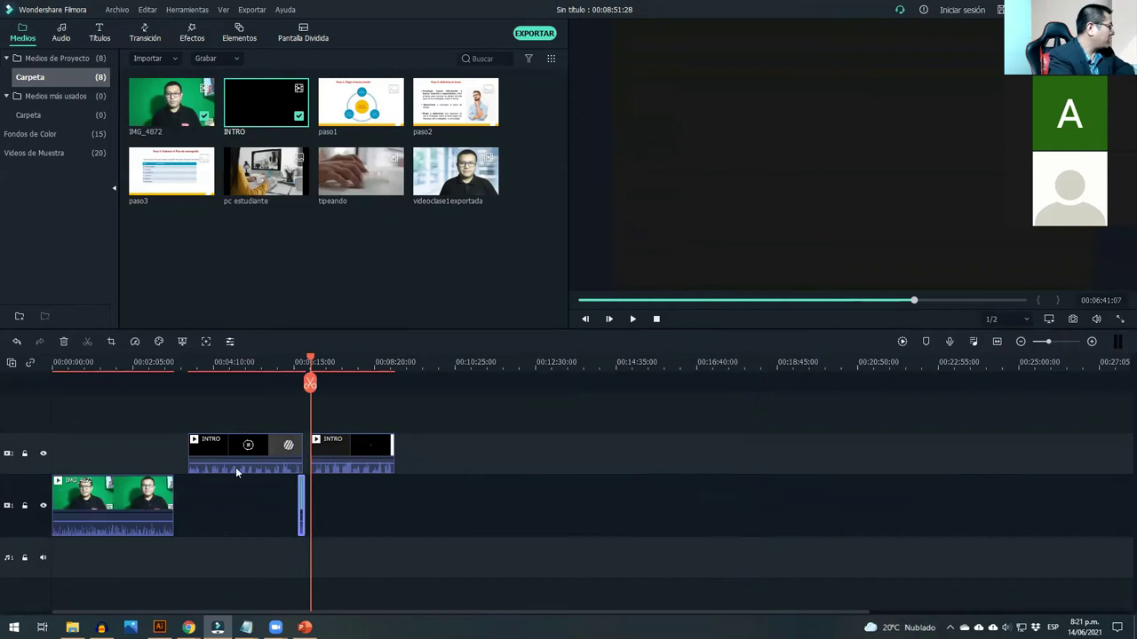
{"action": "left_click_drag", "start_coordinate": [246, 450], "coordinate": [627, 457]}
{"action": "left_click_drag", "start_coordinate": [372, 451], "coordinate": [757, 457]}
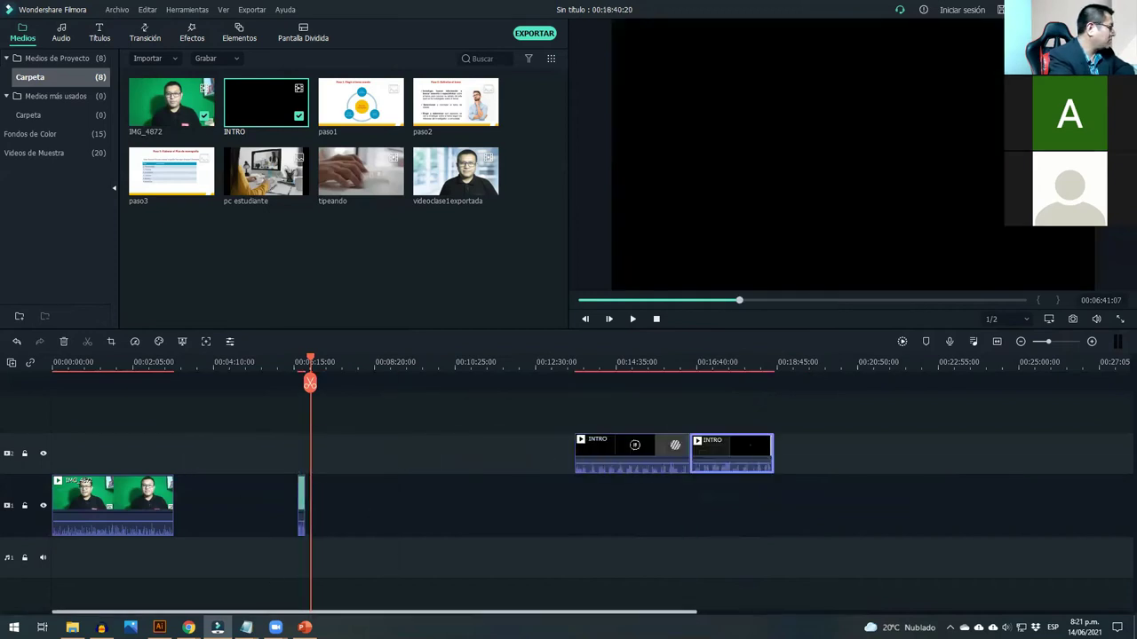
- Place the short turquoise INTRO piece at the start of the first video track, followed directly by the IMG_4872 clip
{"action": "left_click", "coordinate": [100, 504]}
{"action": "left_click_drag", "start_coordinate": [135, 499], "coordinate": [183, 499]}
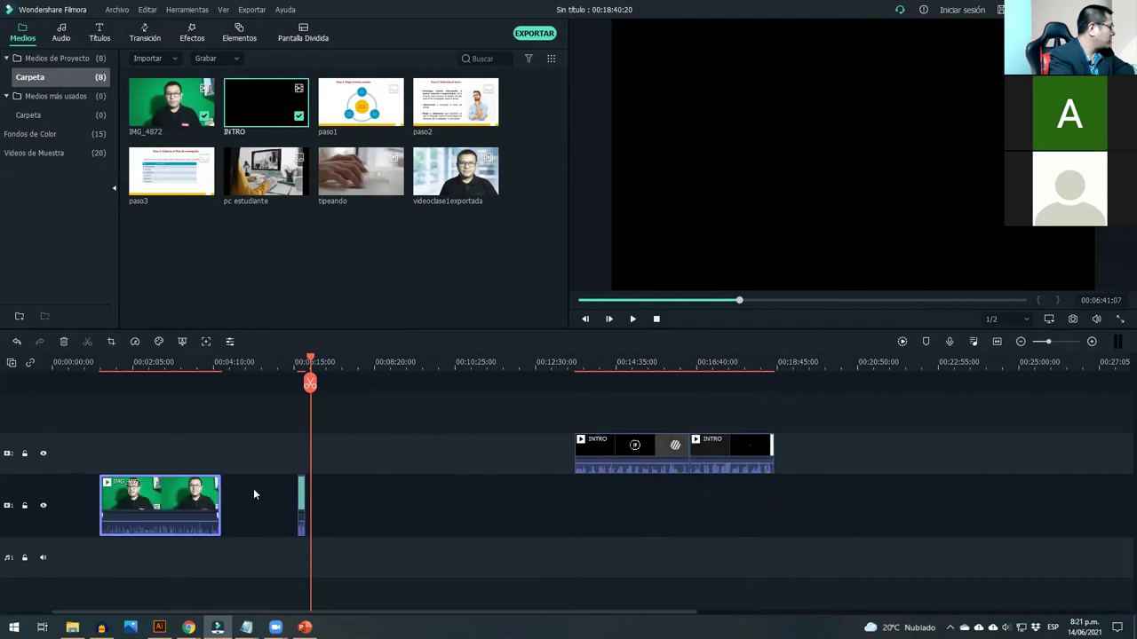
{"action": "left_click", "coordinate": [302, 497]}
{"action": "left_click_drag", "start_coordinate": [302, 497], "coordinate": [57, 511]}
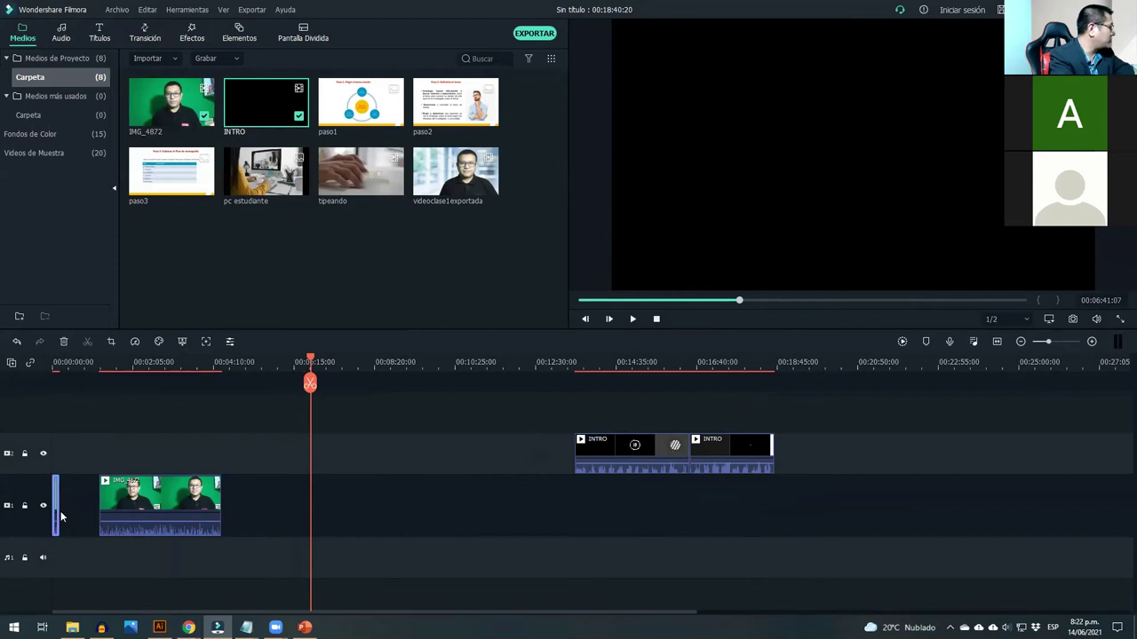
{"action": "left_click_drag", "start_coordinate": [130, 498], "coordinate": [89, 499]}
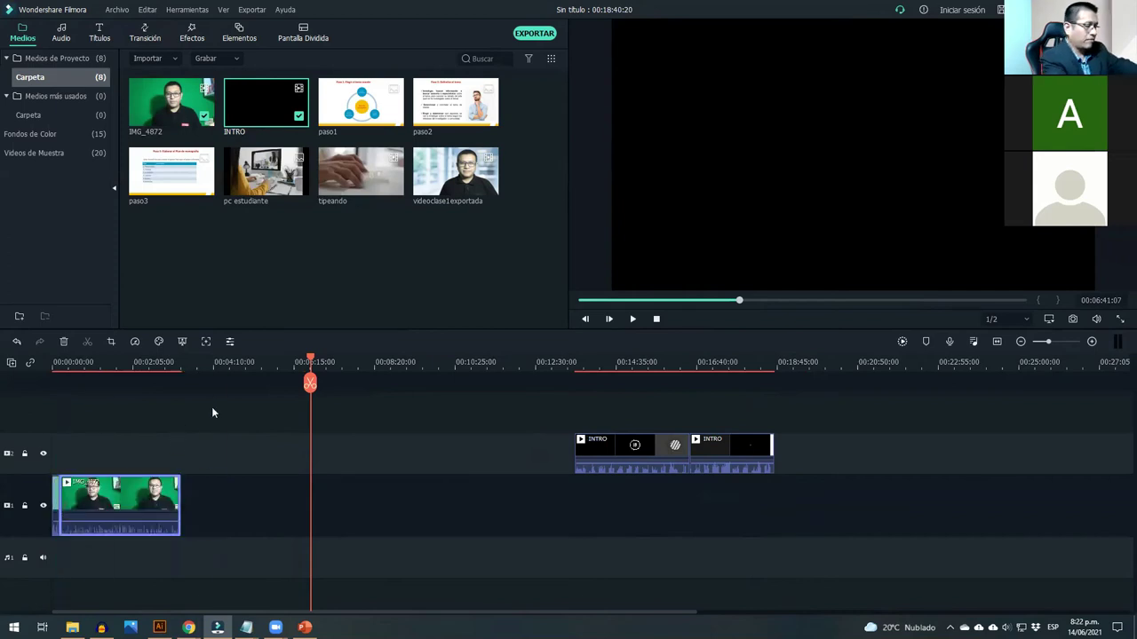
- Play the sequence from the beginning to check how the intro leads into the IMG_4872 clip
{"action": "key", "text": "Home"}
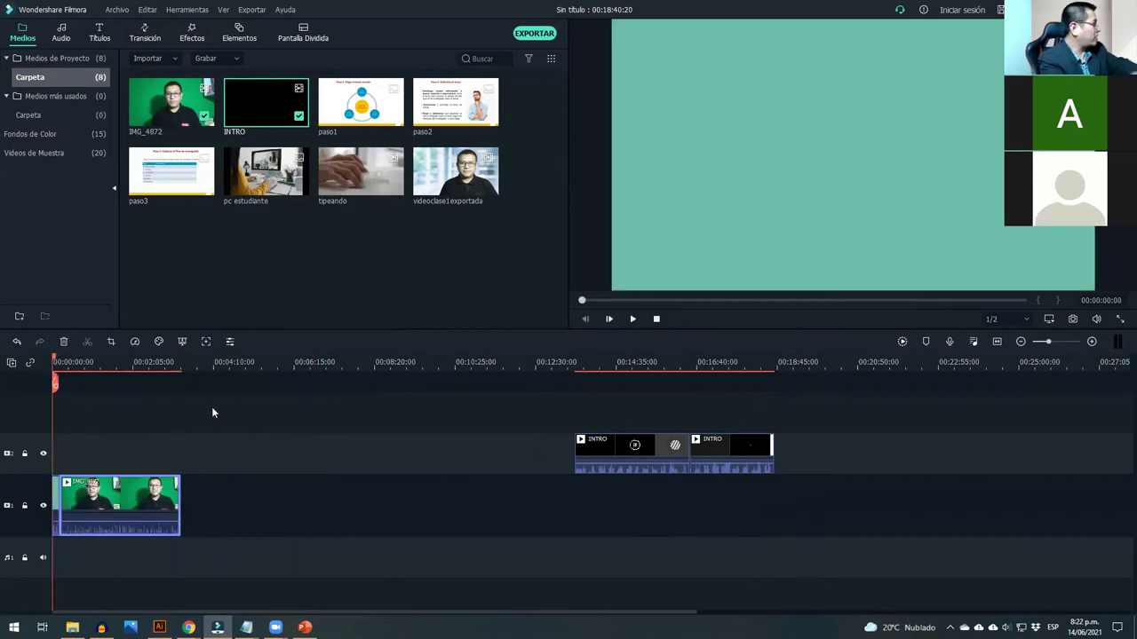
{"action": "left_click", "coordinate": [632, 319]}
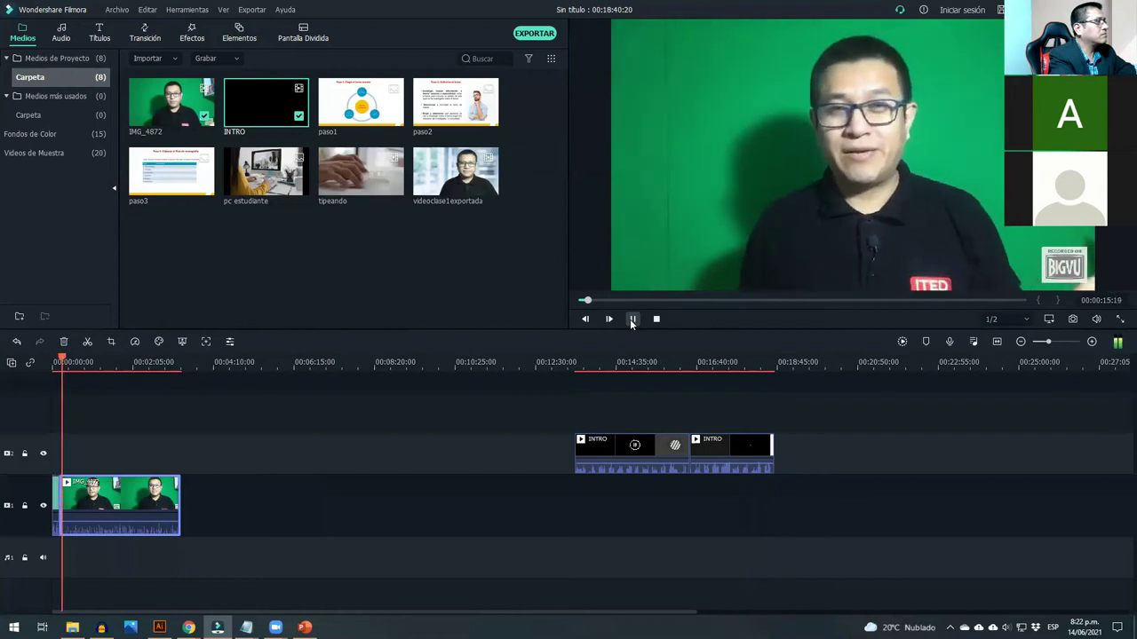
{"action": "left_click", "coordinate": [631, 318]}
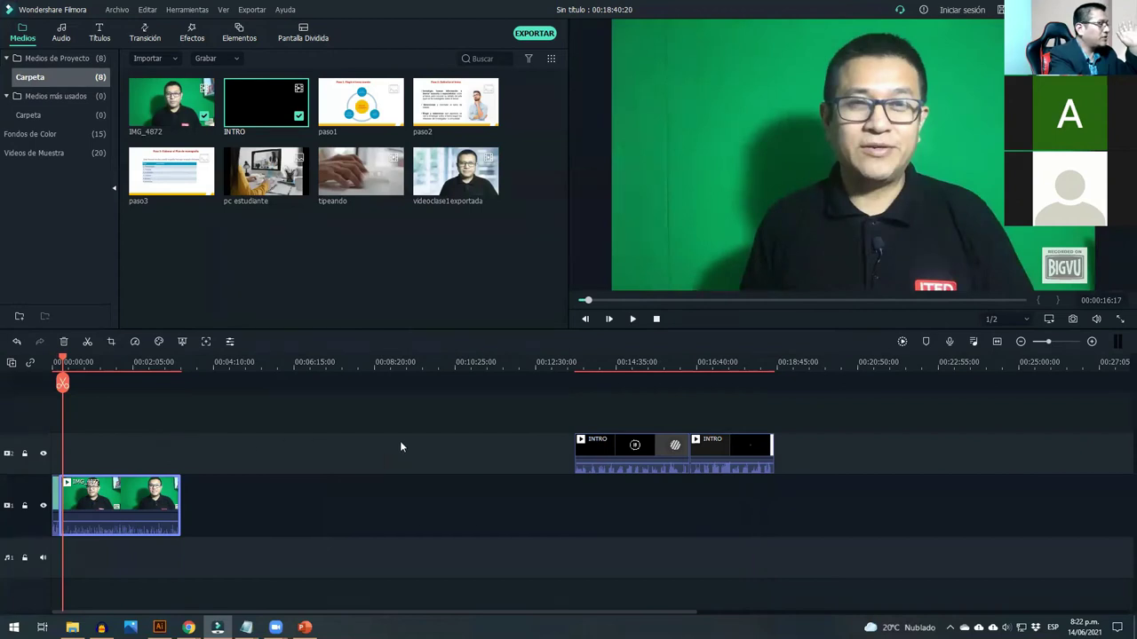
- Preview the INTRO pieces on the second video track and split the last one at 00:16:36:28, where the white animation begins
{"action": "left_click", "coordinate": [673, 366]}
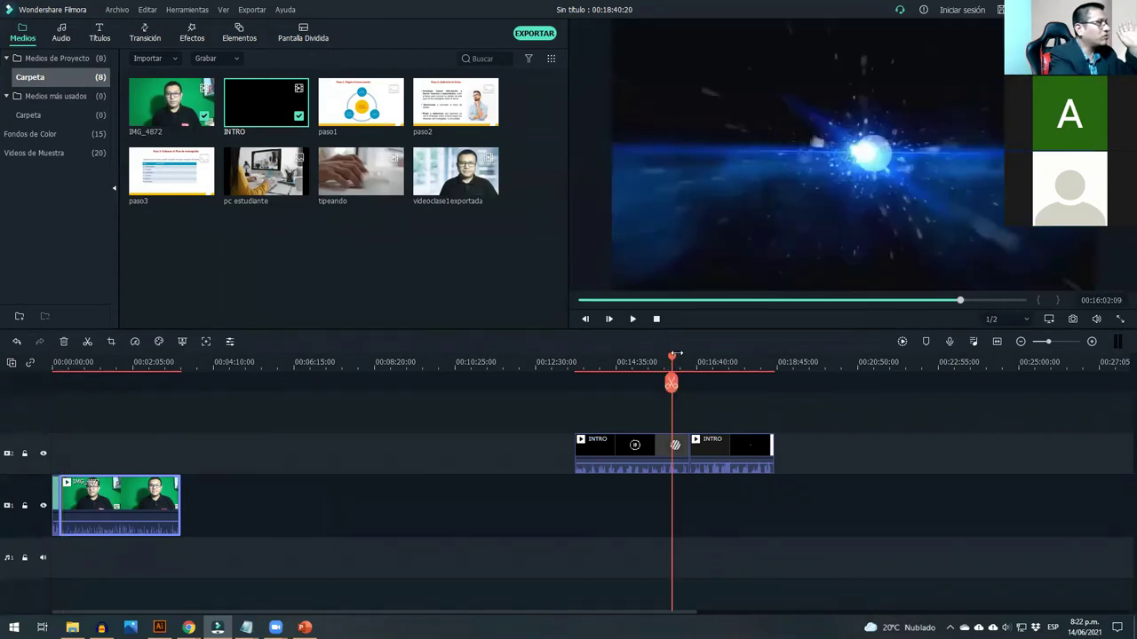
{"action": "mouse_move", "coordinate": [672, 359]}
{"action": "left_mouse_down"}
{"action": "mouse_move", "coordinate": [663, 359]}
{"action": "mouse_move", "coordinate": [673, 363]}
{"action": "left_mouse_up"}
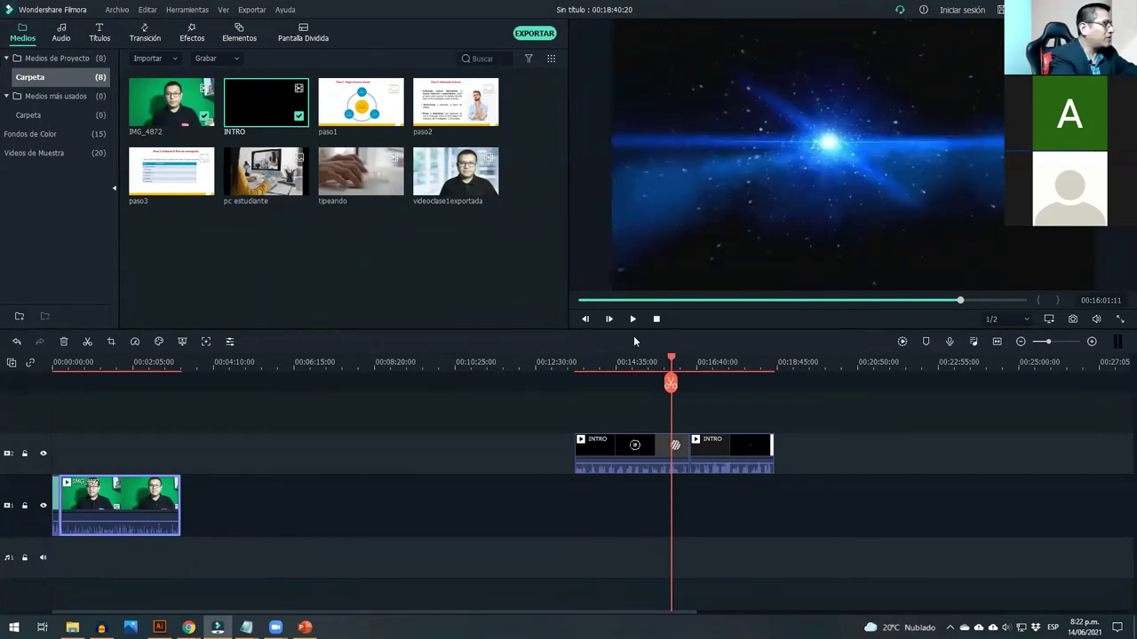
{"action": "left_click", "coordinate": [633, 320]}
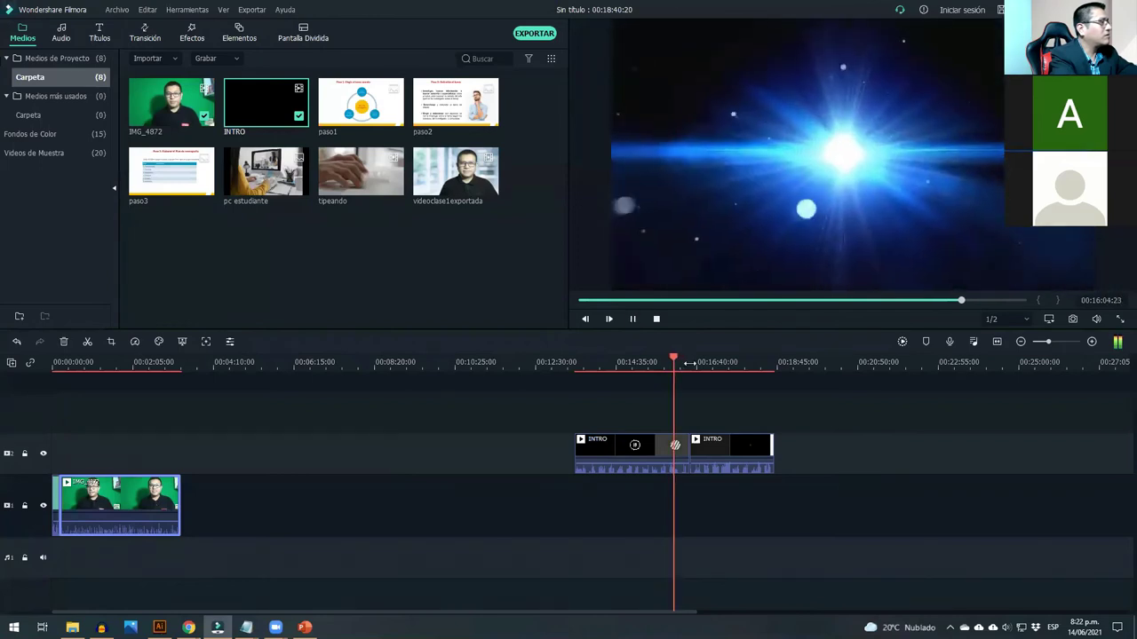
{"action": "left_click_drag", "start_coordinate": [675, 360], "coordinate": [696, 359]}
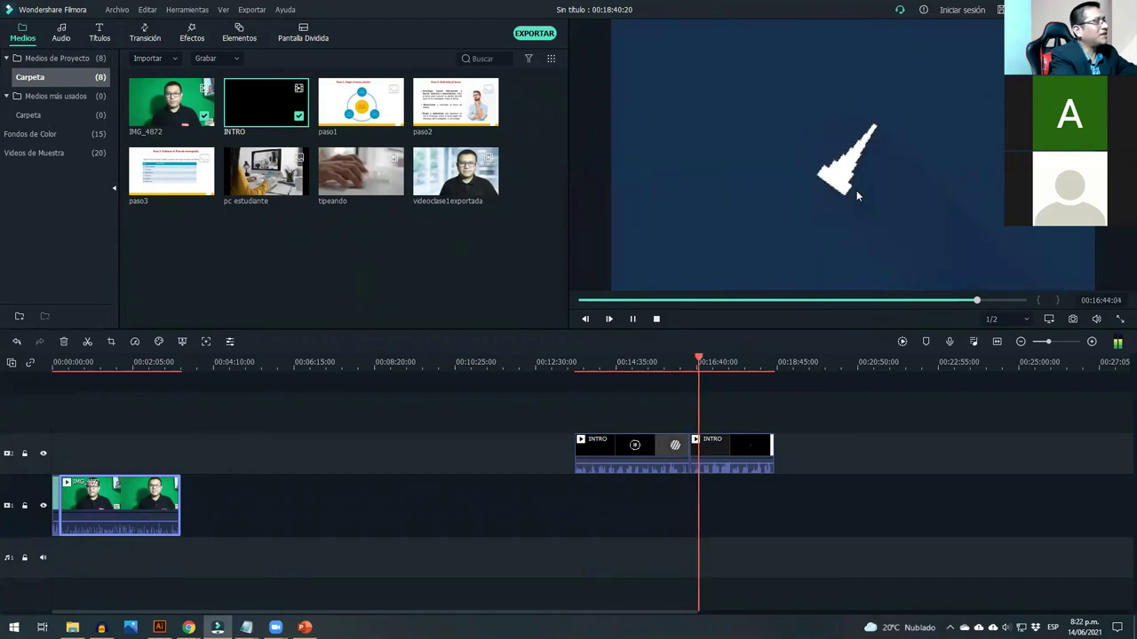
{"action": "left_click", "coordinate": [1090, 343]}
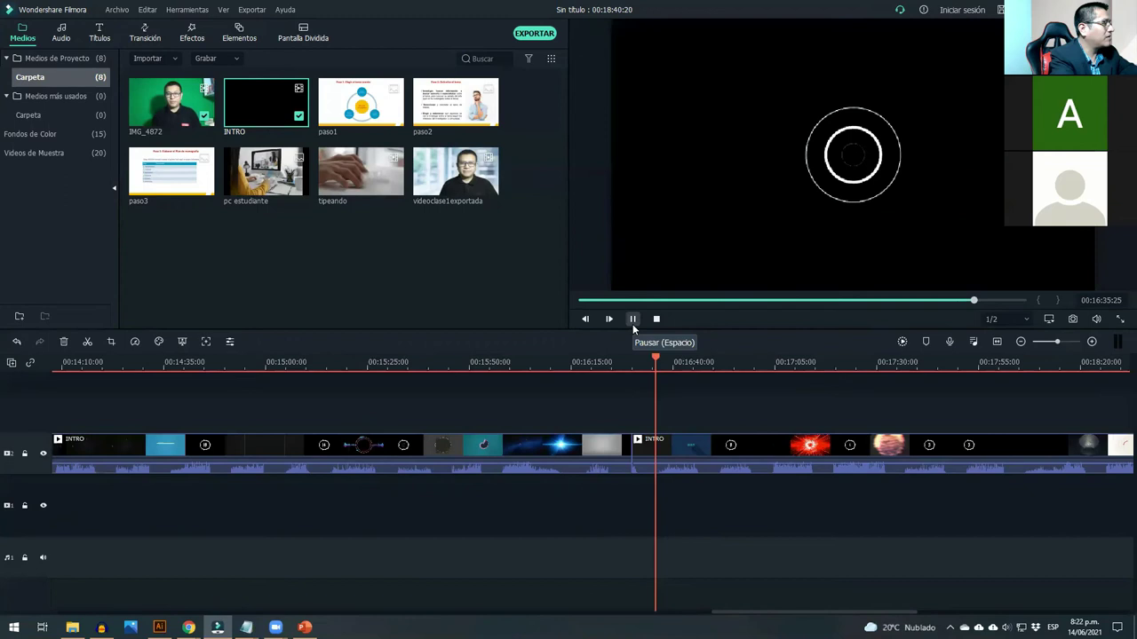
{"action": "left_click", "coordinate": [633, 321]}
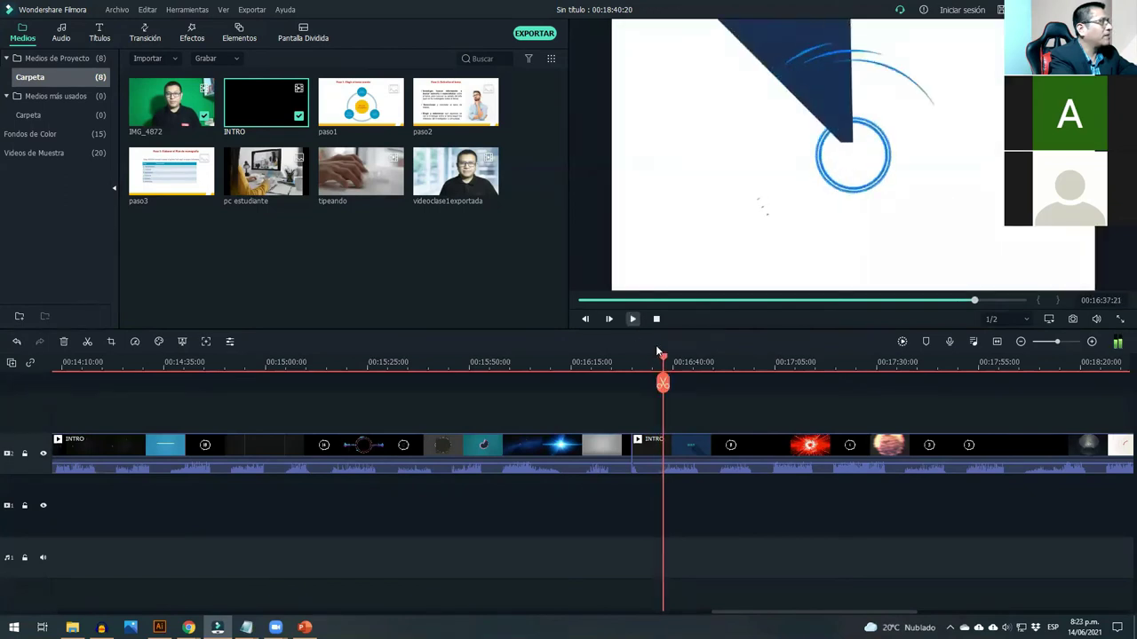
{"action": "left_click_drag", "start_coordinate": [664, 356], "coordinate": [659, 357]}
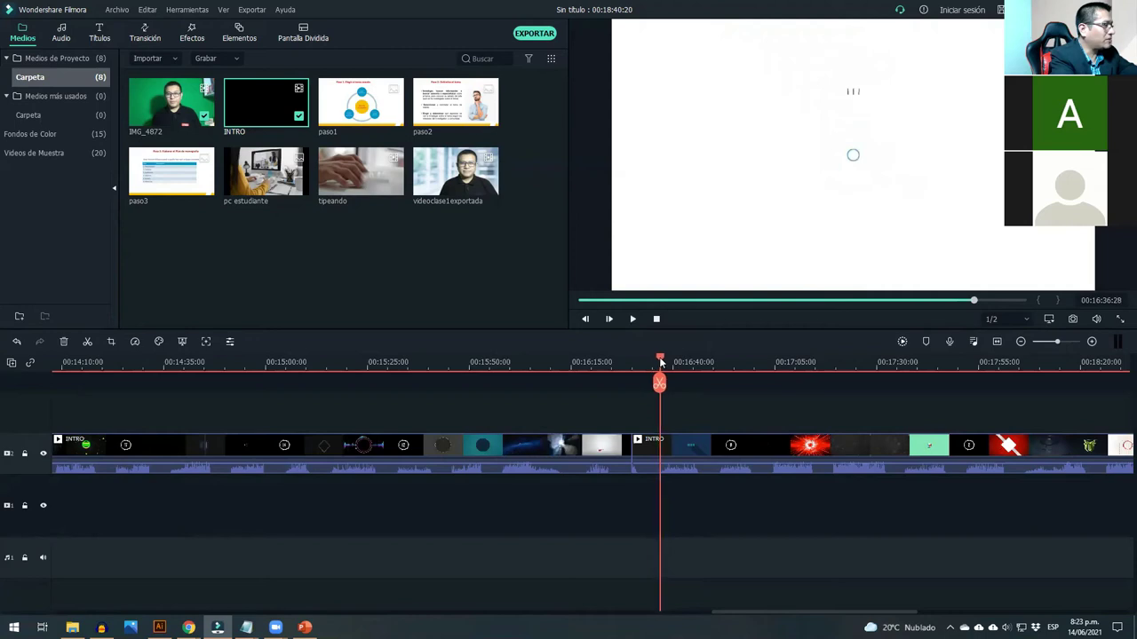
{"action": "left_click", "coordinate": [651, 447]}
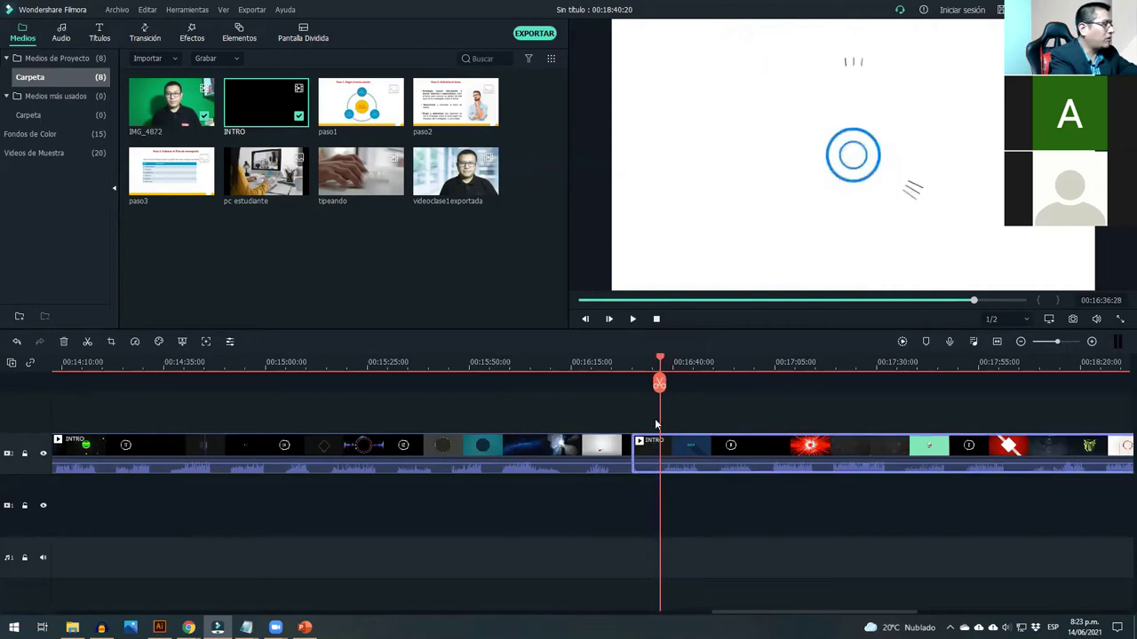
{"action": "left_click", "coordinate": [659, 384]}
- Split the INTRO clip again at 00:16:44:19 and move the cut-out white piece down to the first video track
{"action": "left_click_drag", "start_coordinate": [661, 357], "coordinate": [692, 356]}
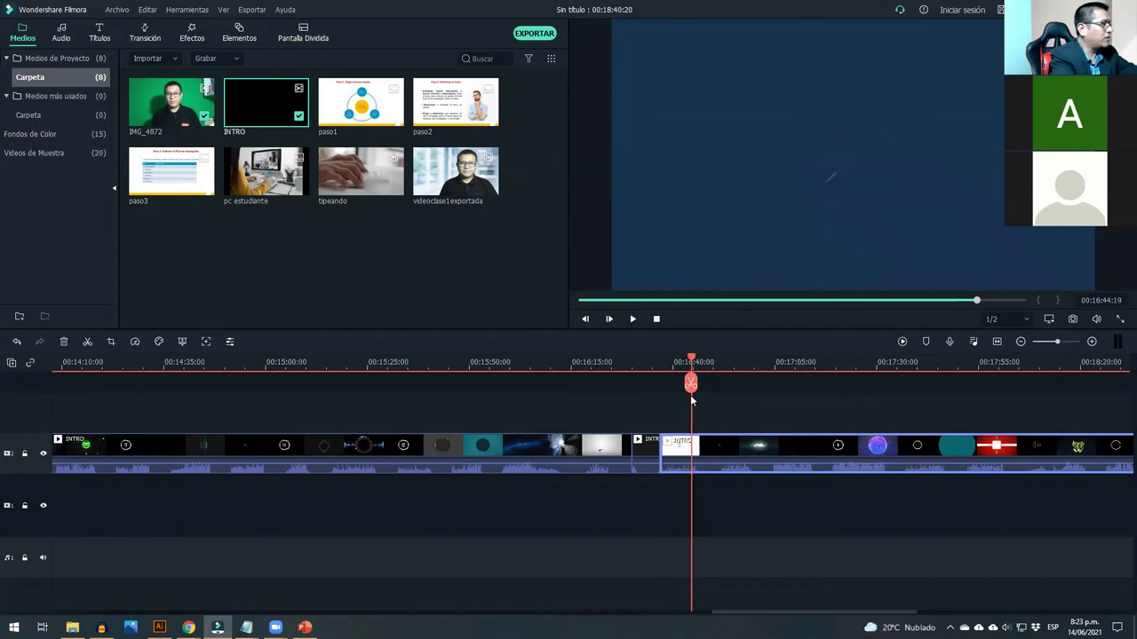
{"action": "left_click", "coordinate": [691, 387]}
{"action": "left_click_drag", "start_coordinate": [679, 448], "coordinate": [329, 577]}
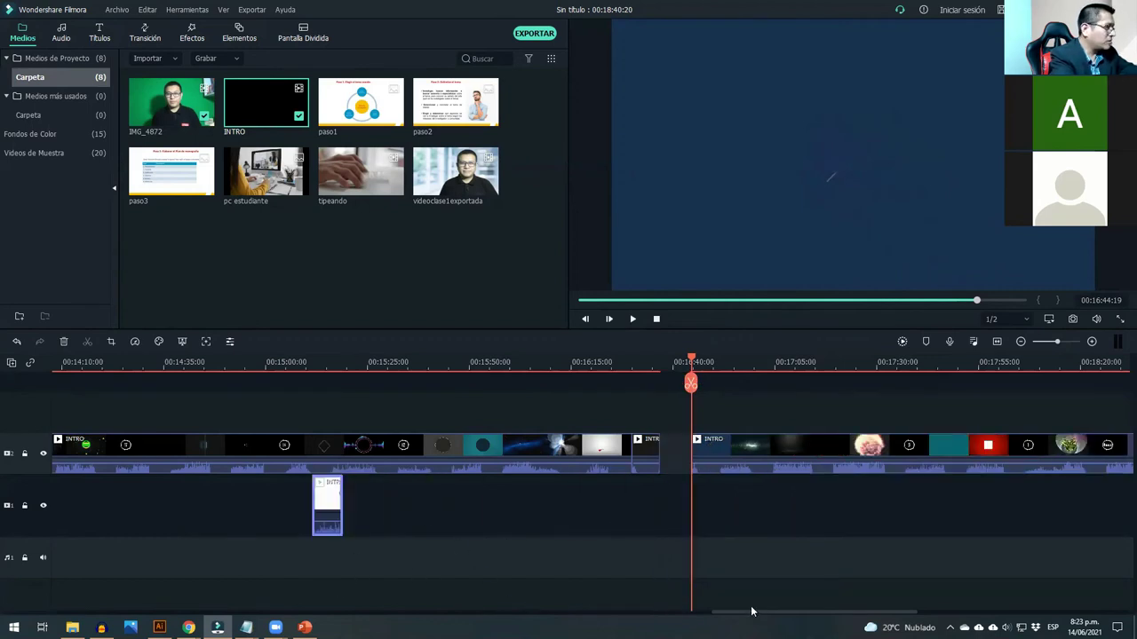
- Ripple-delete the turquoise INTRO piece before IMG_4872 and place the white INTRO piece at the start of the second video track
{"action": "left_click_drag", "start_coordinate": [761, 615], "coordinate": [659, 615]}
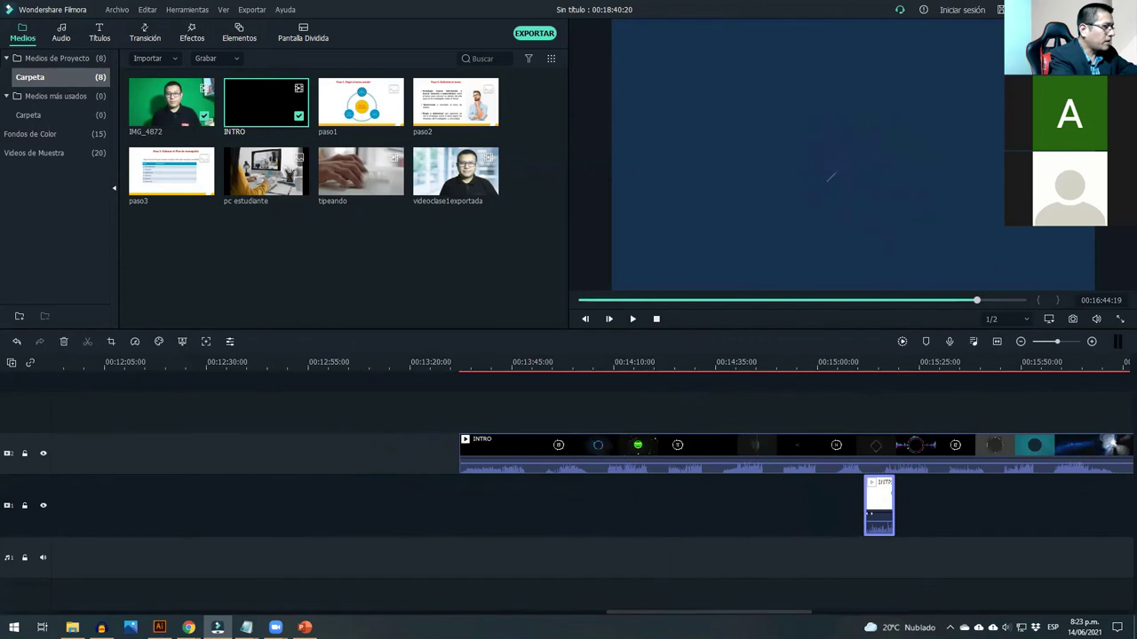
{"action": "left_click", "coordinate": [1020, 341]}
{"action": "left_click", "coordinate": [1021, 341]}
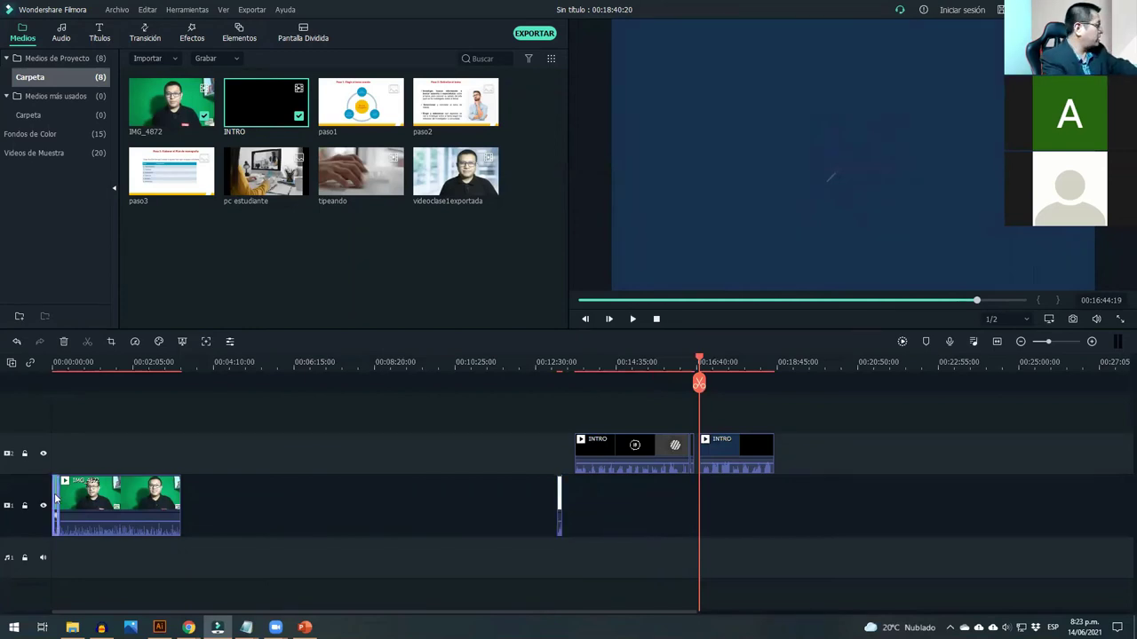
{"action": "left_click_drag", "start_coordinate": [55, 499], "coordinate": [62, 499]}
{"action": "left_click_drag", "start_coordinate": [551, 497], "coordinate": [164, 437]}
{"action": "mouse_move", "coordinate": [76, 453]}
{"action": "left_mouse_down"}
{"action": "mouse_move", "coordinate": [43, 452]}
{"action": "mouse_move", "coordinate": [55, 454]}
{"action": "left_mouse_up"}
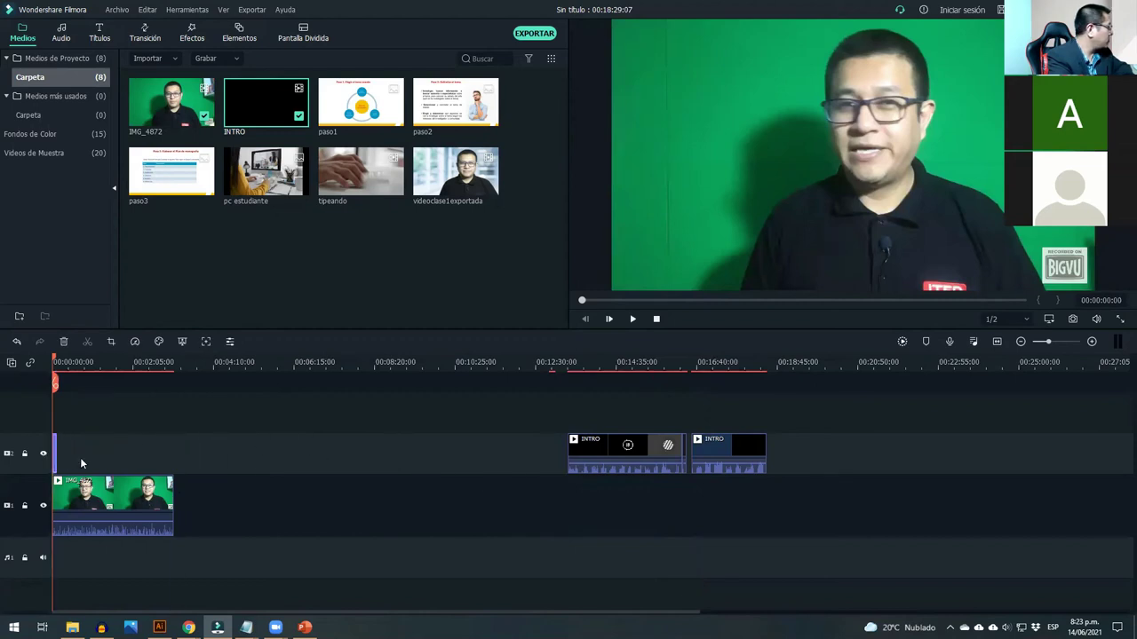
- Move the IMG_4872 clip to start where the white INTRO piece ends and play the join between them
{"action": "left_click", "coordinate": [1092, 342]}
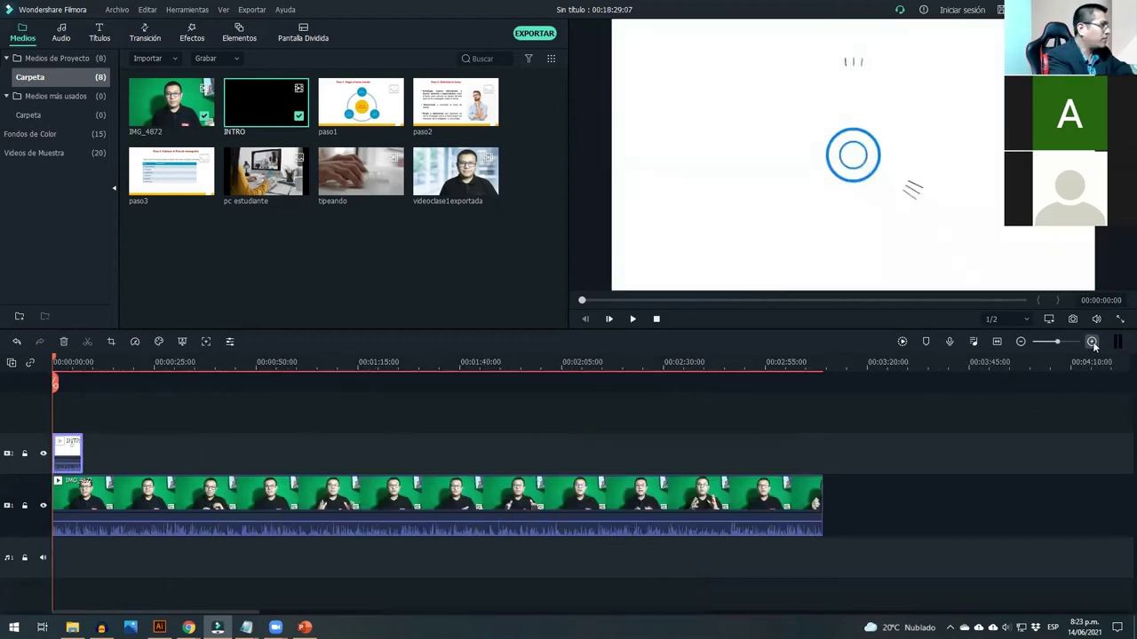
{"action": "left_click_drag", "start_coordinate": [113, 497], "coordinate": [151, 499]}
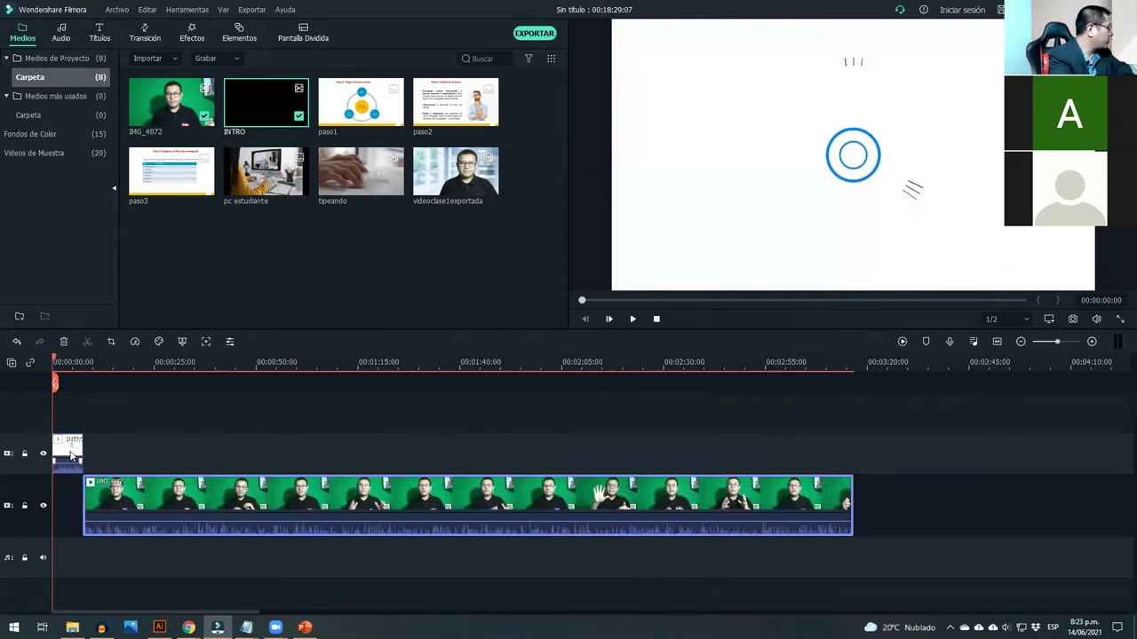
{"action": "left_click", "coordinate": [633, 320]}
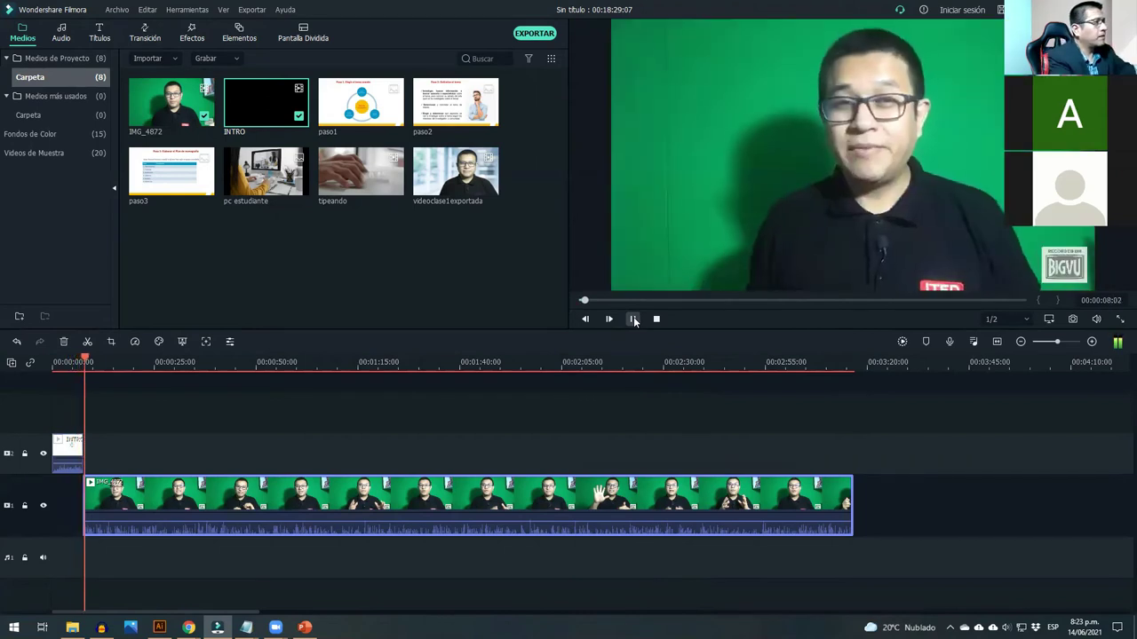
{"action": "left_click", "coordinate": [634, 319]}
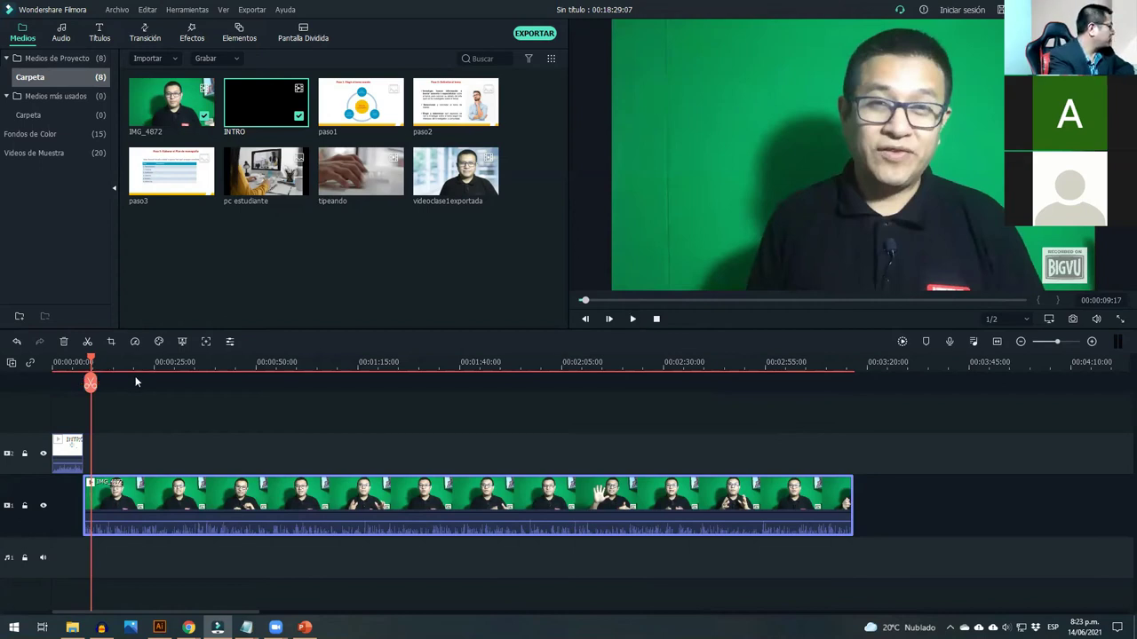
{"action": "left_click_drag", "start_coordinate": [92, 361], "coordinate": [63, 398]}
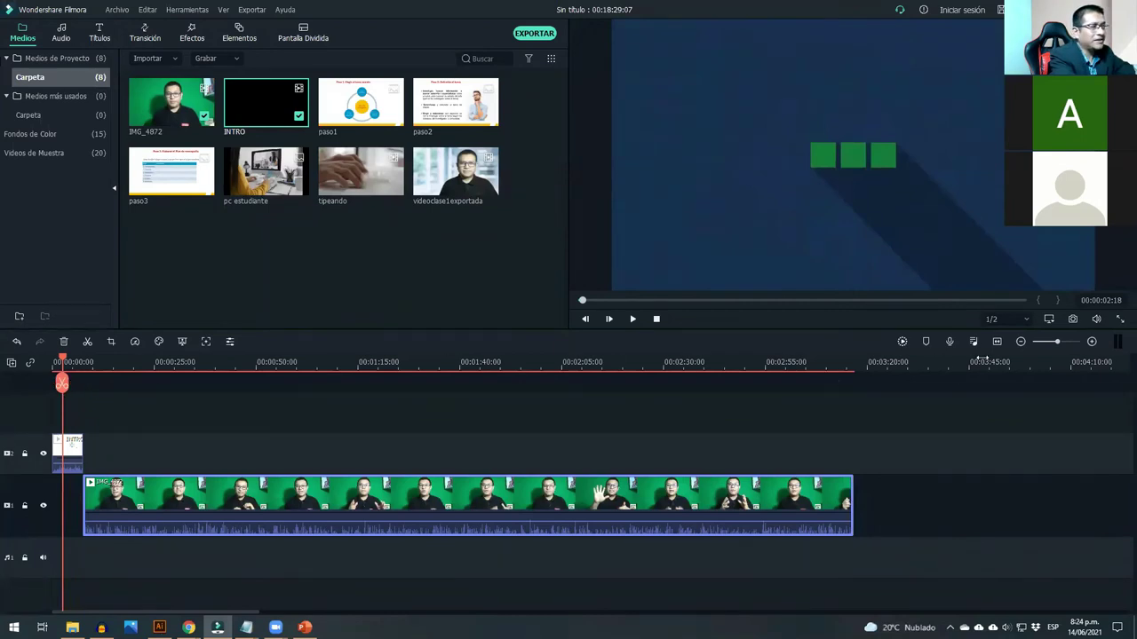
- Delete all the leftover INTRO pieces further along the second video track, keeping the short one at the start
{"action": "left_click", "coordinate": [1021, 342]}
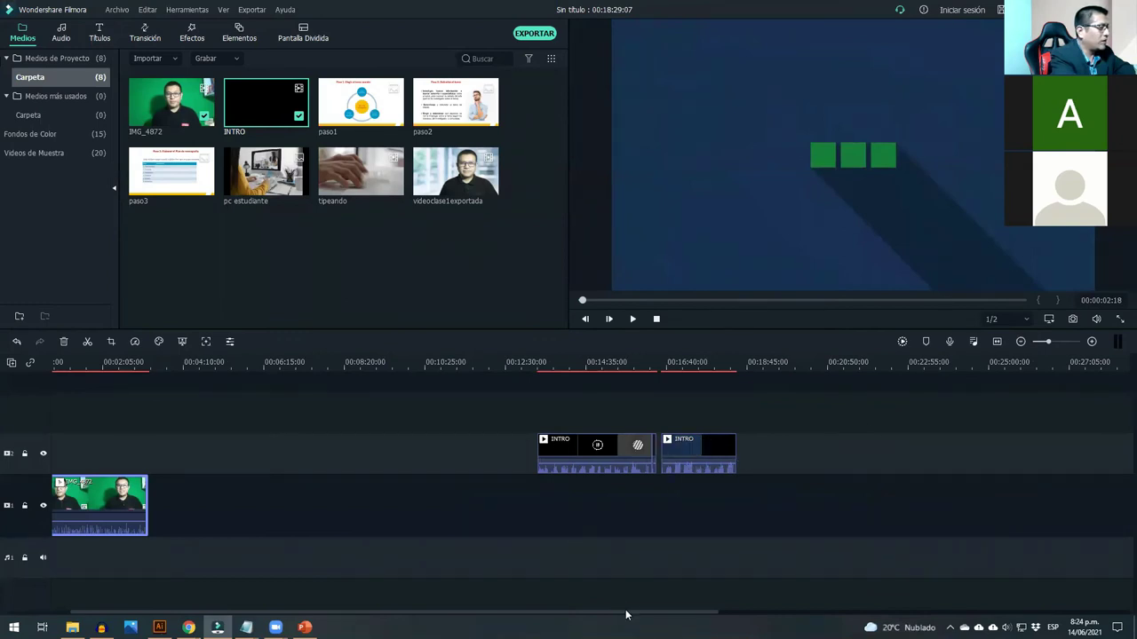
{"action": "left_click_drag", "start_coordinate": [626, 613], "coordinate": [487, 619]}
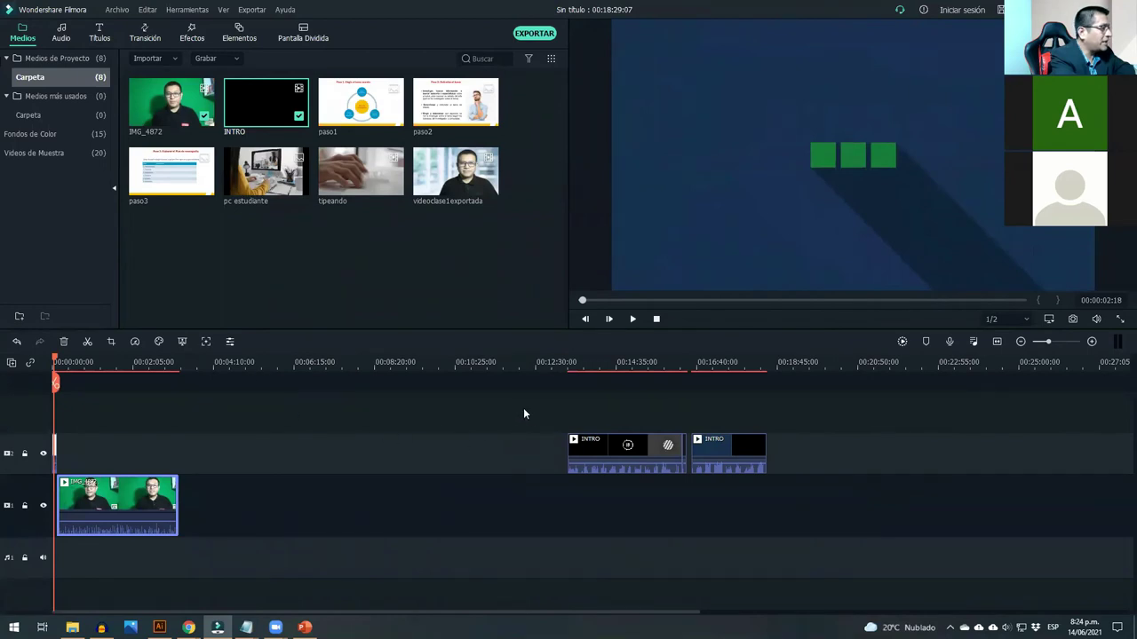
{"action": "left_click_drag", "start_coordinate": [519, 406], "coordinate": [875, 500]}
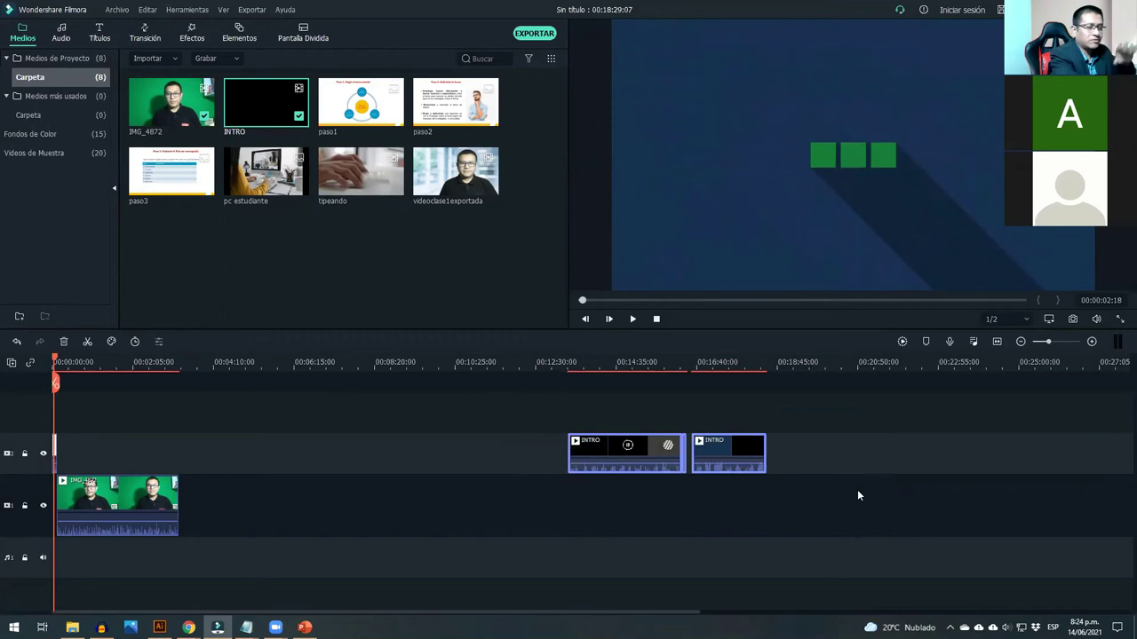
{"action": "key", "text": "Delete"}
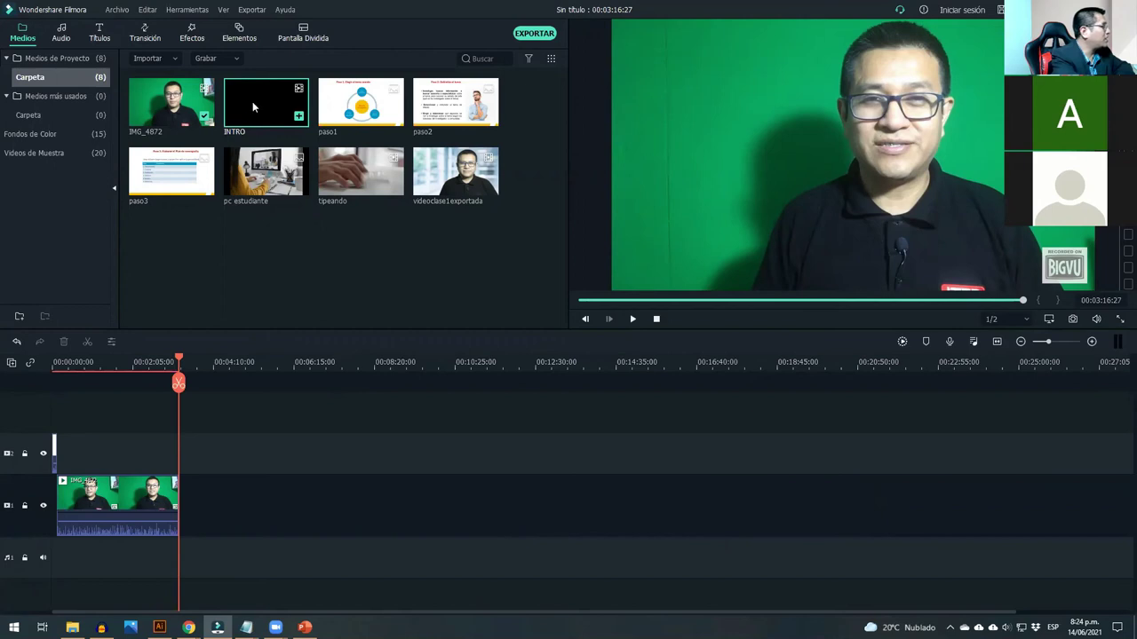
- Place the full INTRO media on the second video track after IMG_4872 and remove it again
{"action": "left_click_drag", "start_coordinate": [253, 101], "coordinate": [293, 457]}
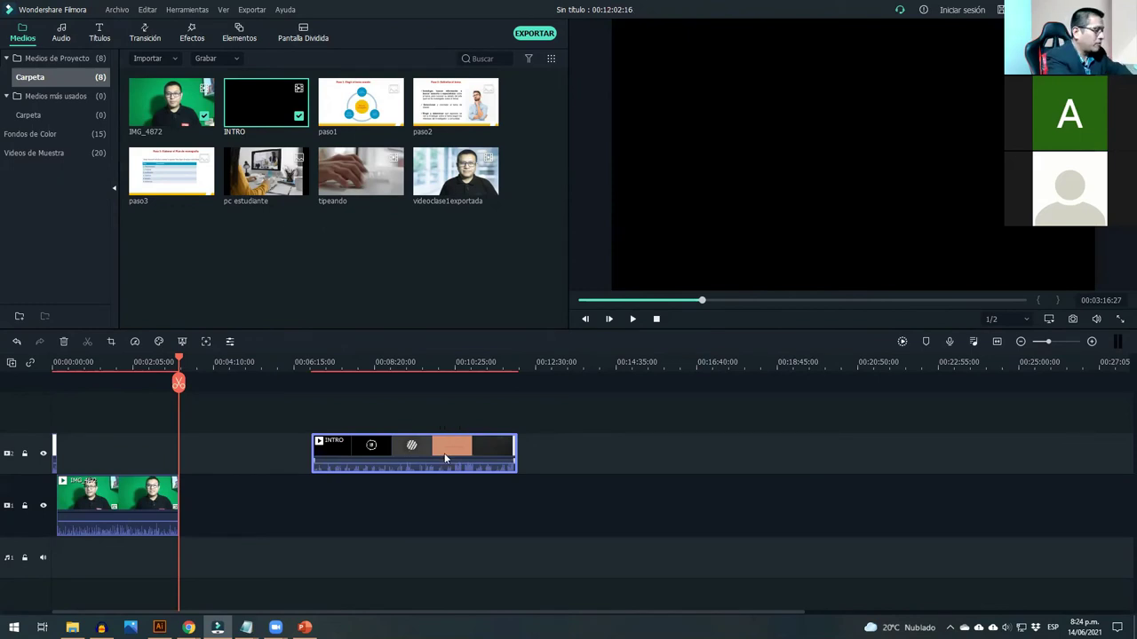
{"action": "key", "text": "Delete"}
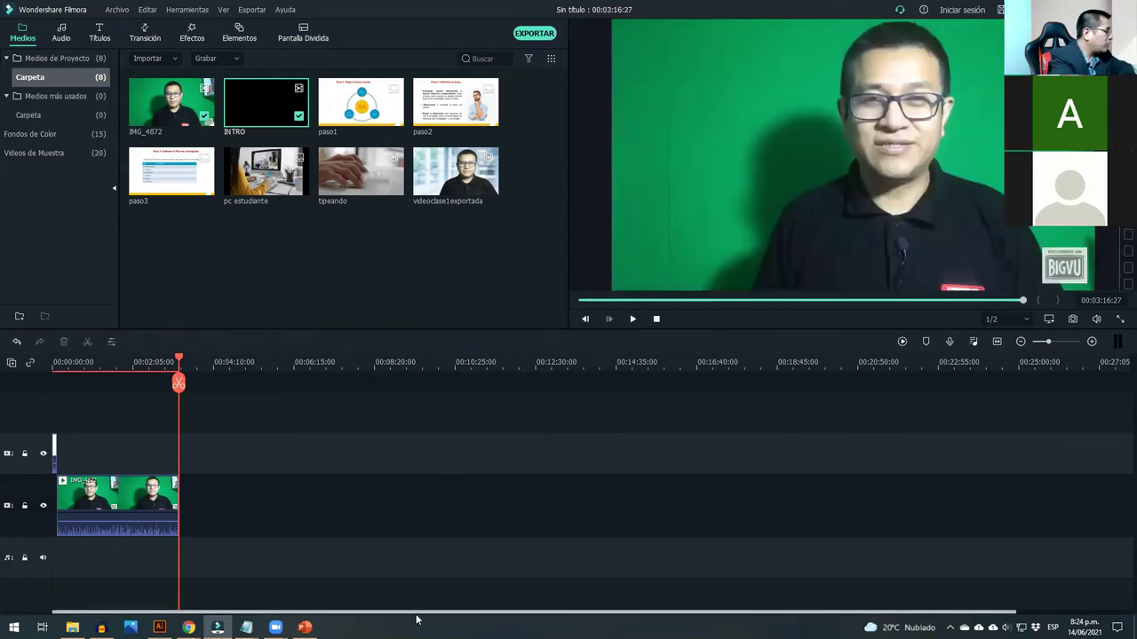
- Play the sequence from the beginning to review the INTRO piece, stopping partway through it
{"action": "left_click_drag", "start_coordinate": [182, 366], "coordinate": [35, 376]}
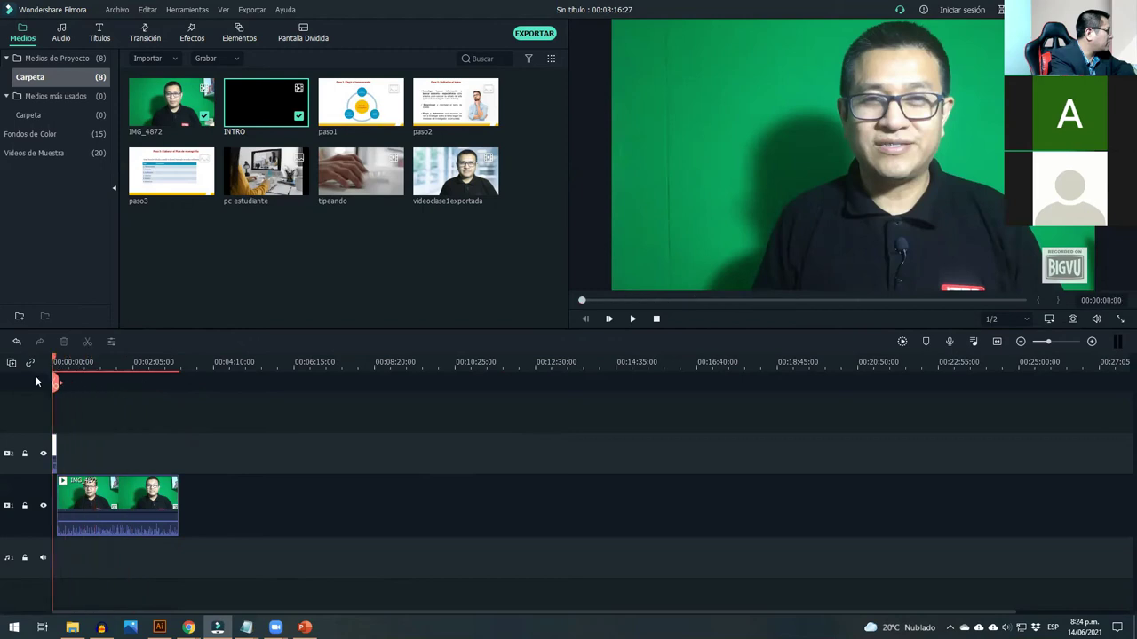
{"action": "left_click", "coordinate": [631, 319]}
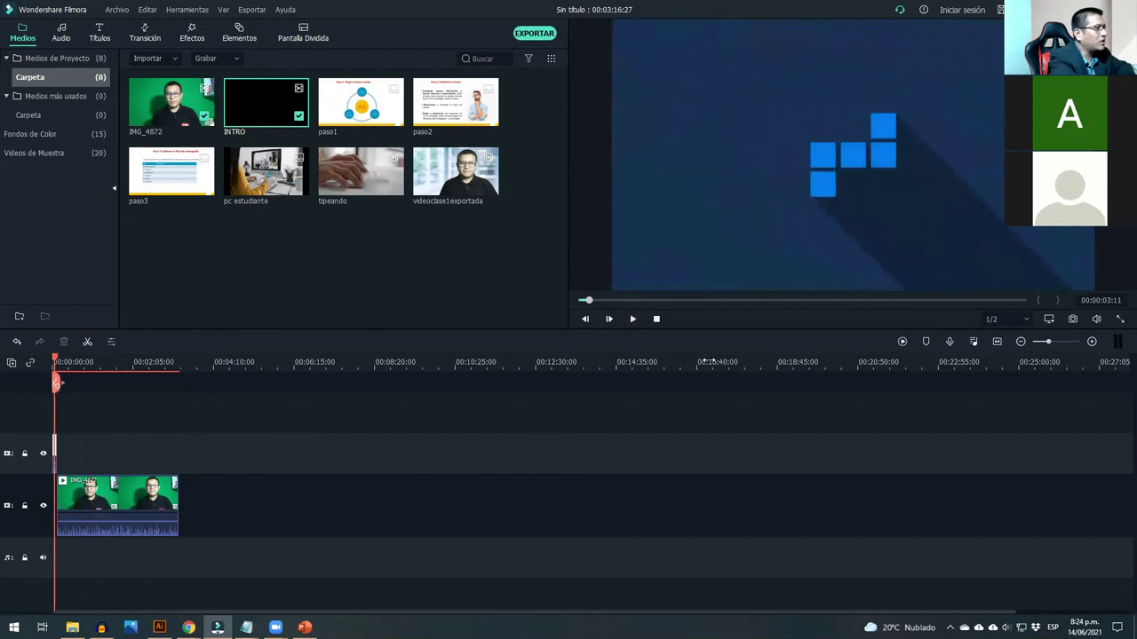
{"action": "left_click", "coordinate": [1094, 342]}
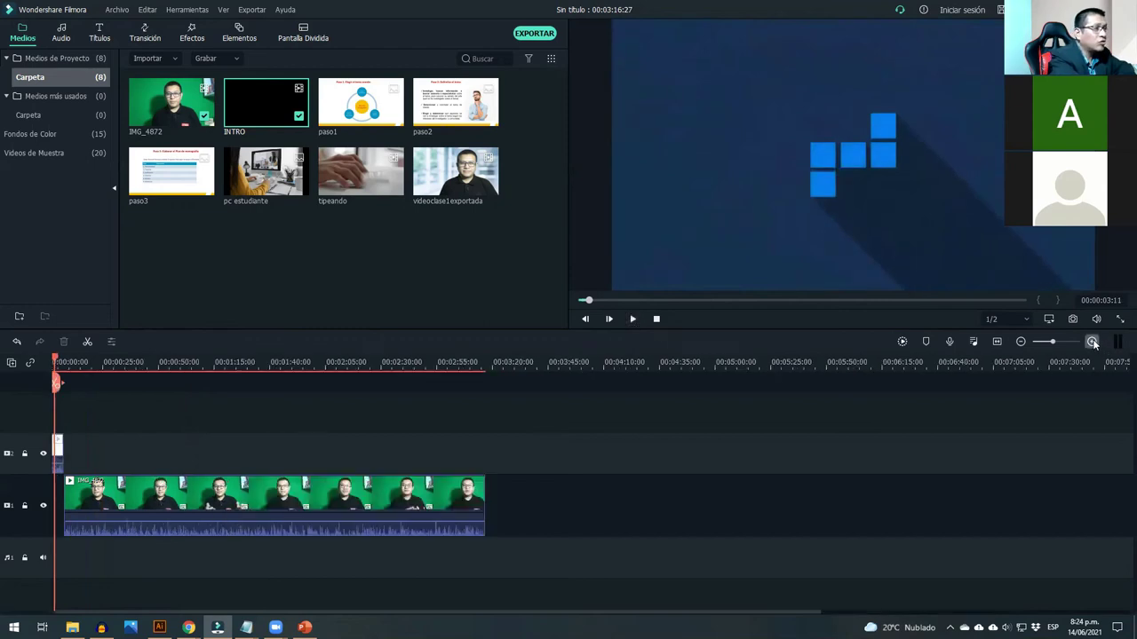
{"action": "left_click", "coordinate": [1094, 342]}
{"action": "left_click_drag", "start_coordinate": [482, 614], "coordinate": [474, 613]}
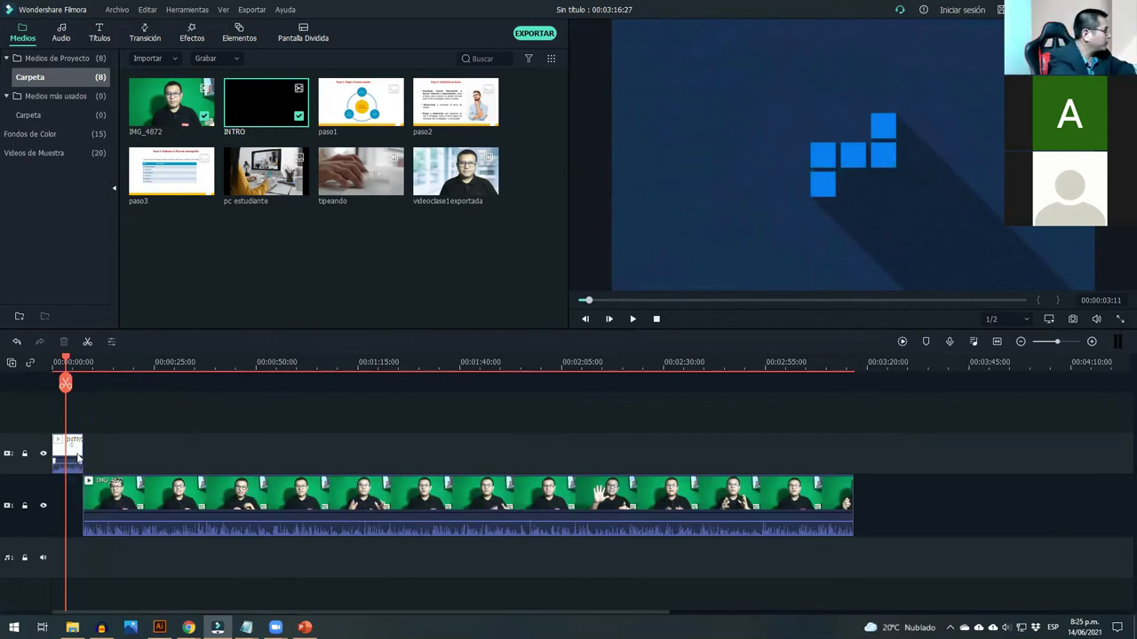
- Separate the audio from the INTRO piece, try deleting it, and undo that deletion
{"action": "left_click", "coordinate": [74, 451]}
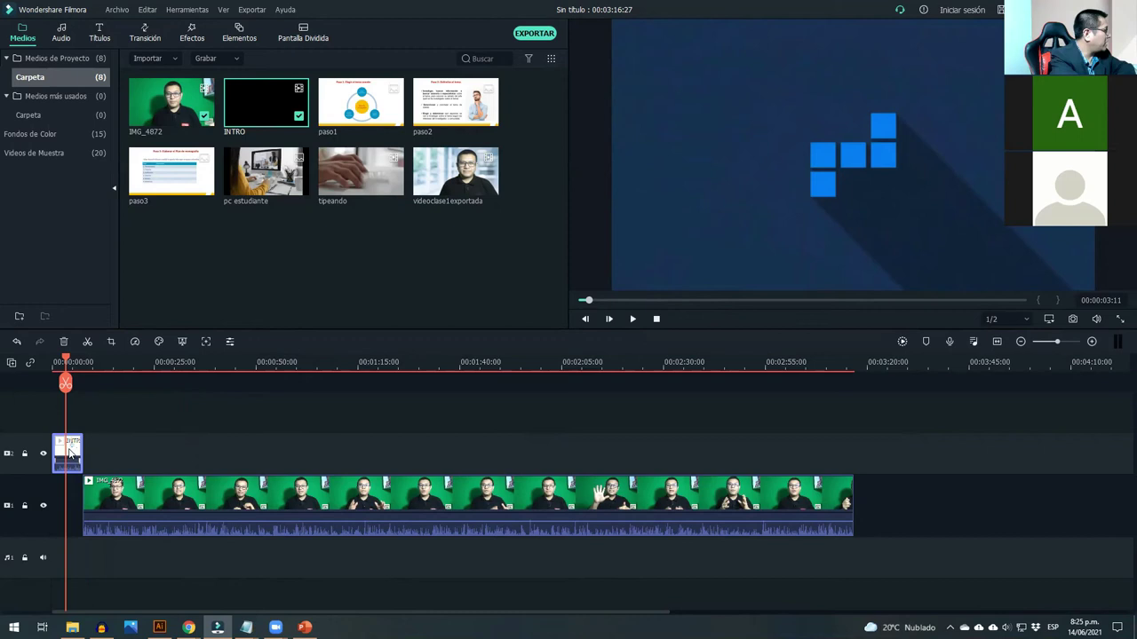
{"action": "right_click", "coordinate": [69, 454]}
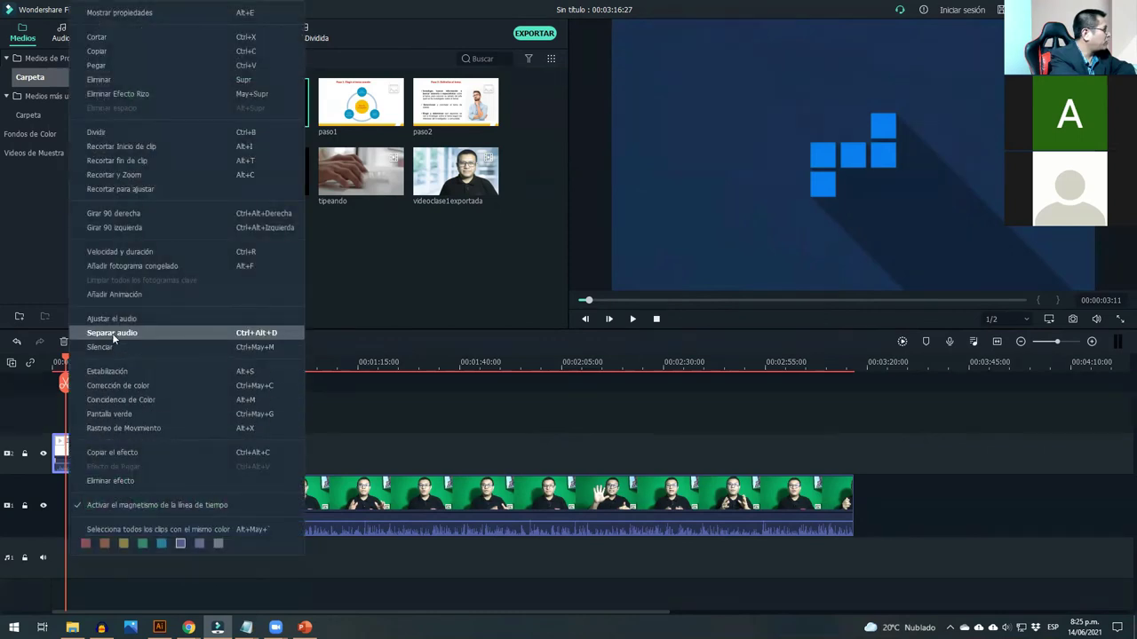
{"action": "left_click", "coordinate": [61, 451]}
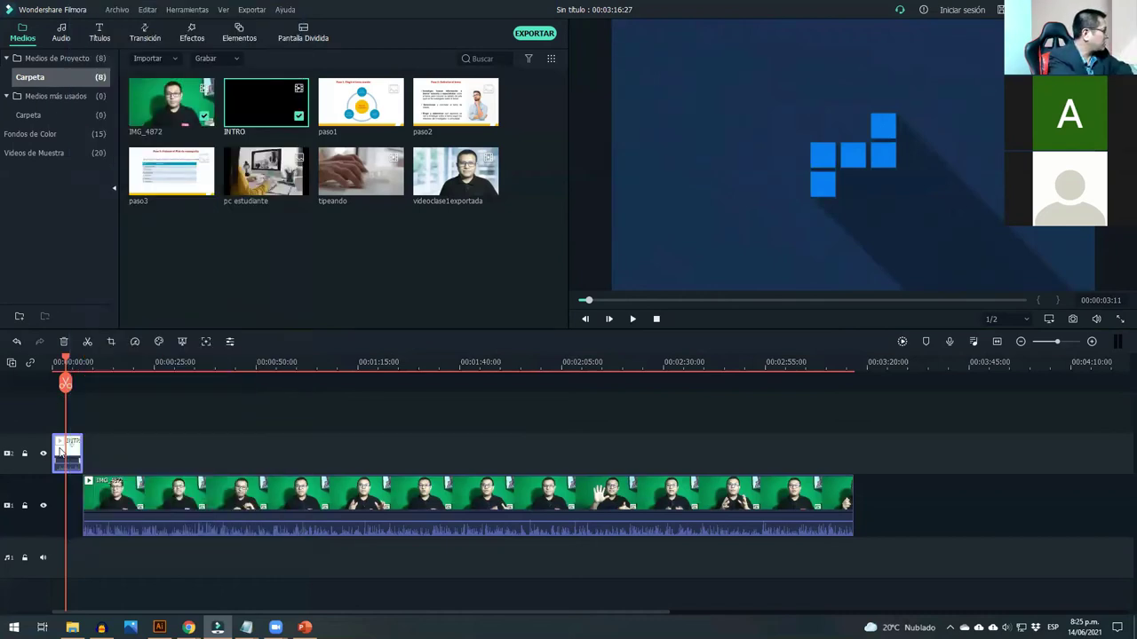
{"action": "right_click", "coordinate": [60, 450]}
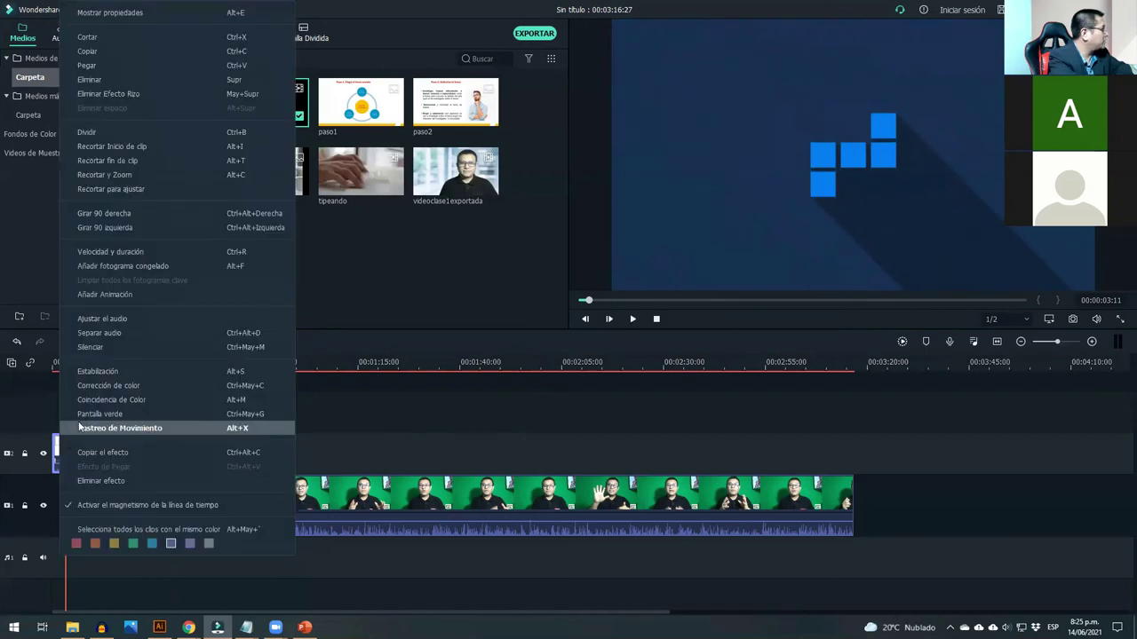
{"action": "left_click", "coordinate": [118, 332]}
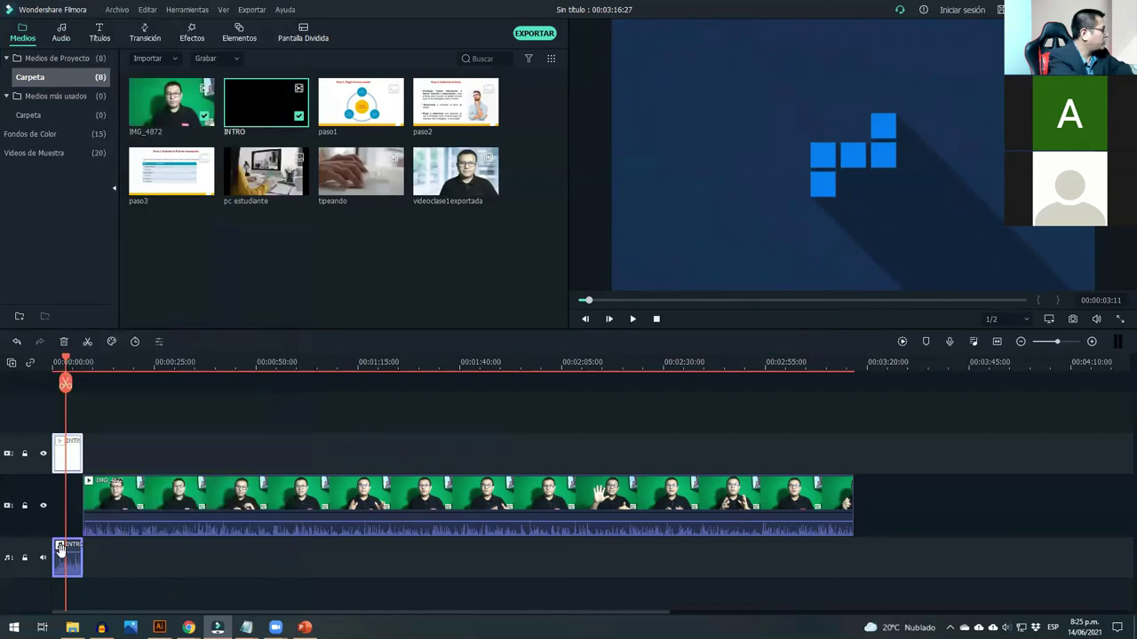
{"action": "key", "text": "Delete"}
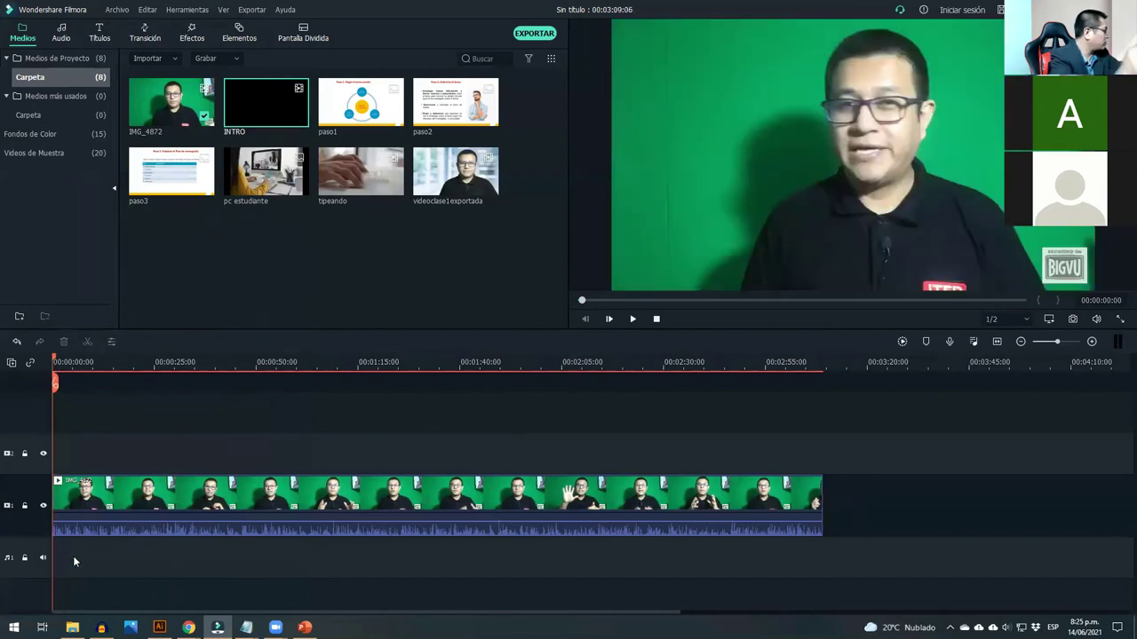
{"action": "key", "text": "ctrl+z"}
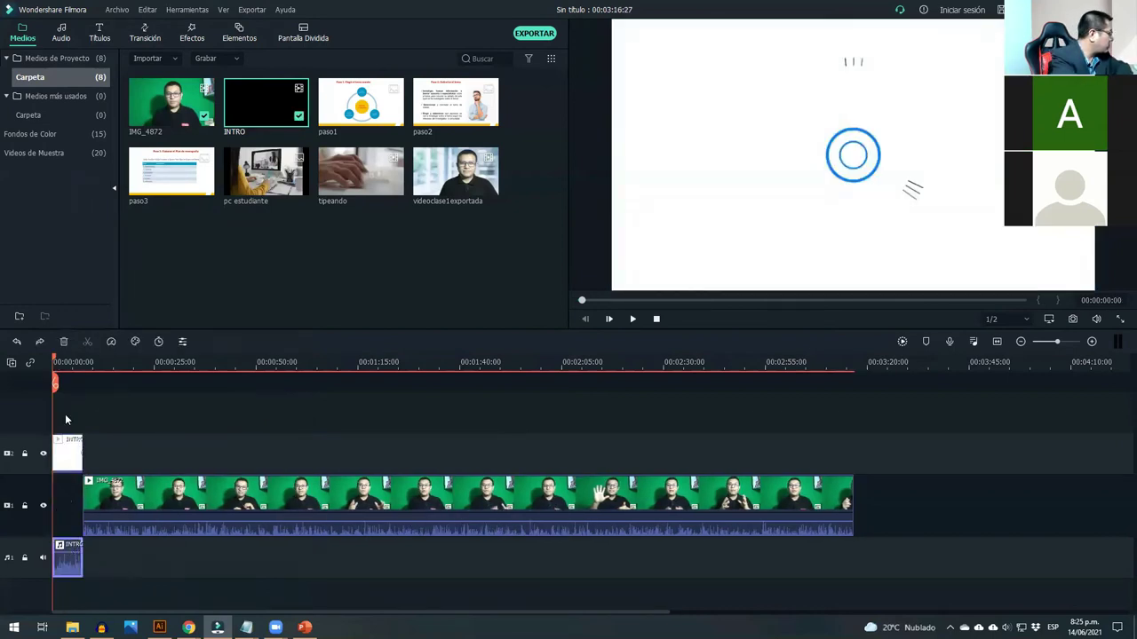
- Delete the detached INTRO audio and move IMG_4872 back to the end of the INTRO video piece
{"action": "left_click", "coordinate": [66, 459]}
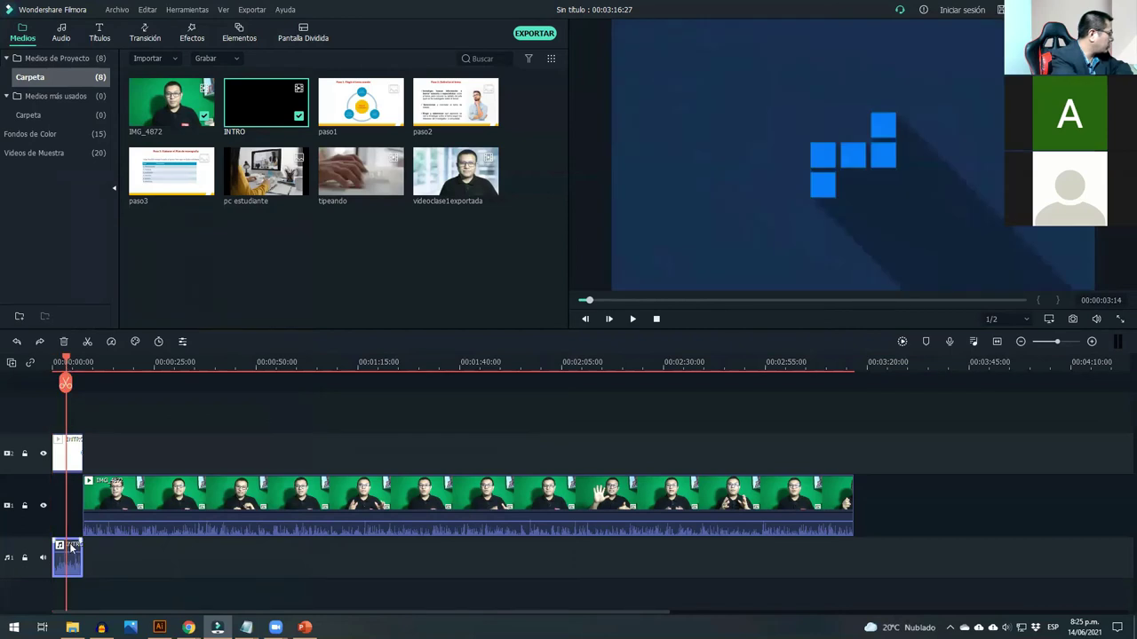
{"action": "key", "text": "Delete"}
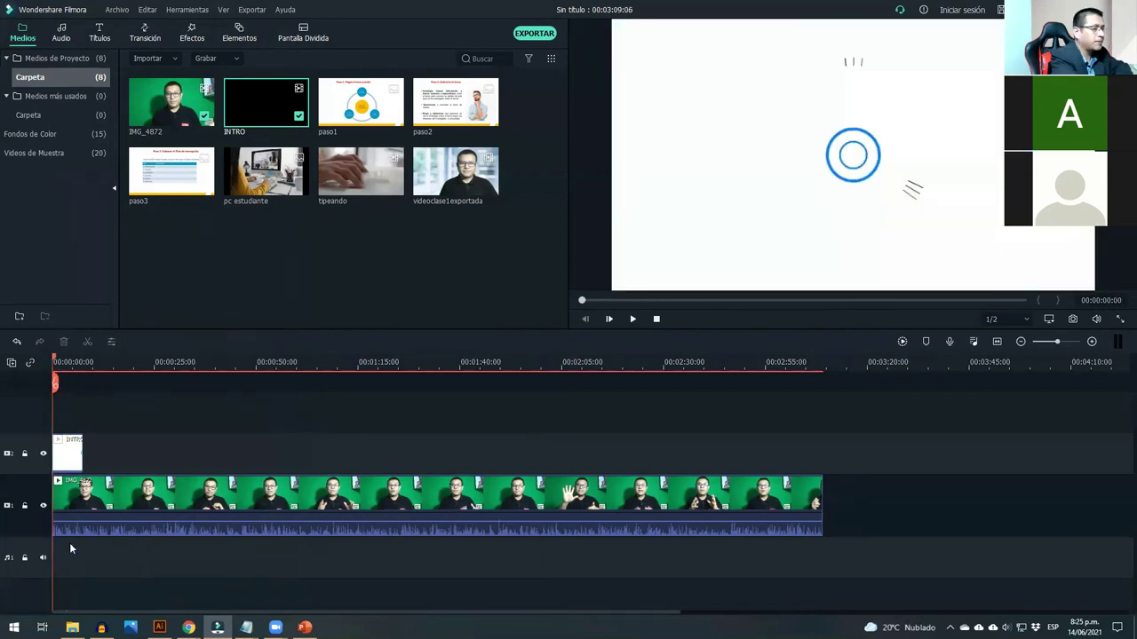
{"action": "left_click_drag", "start_coordinate": [86, 503], "coordinate": [114, 498]}
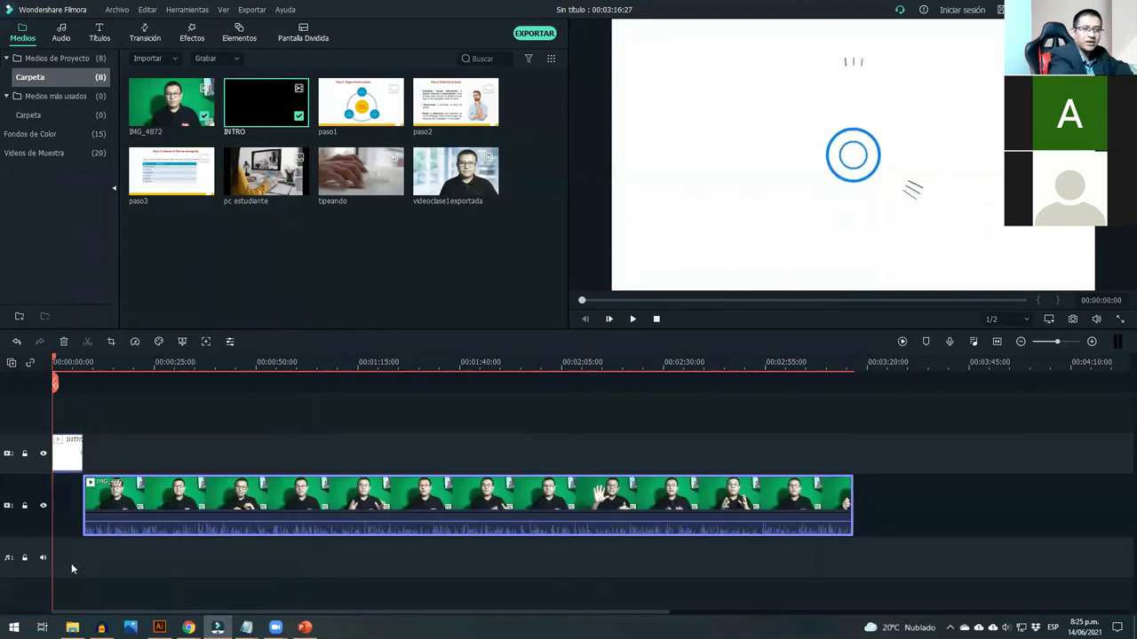
- Play the opening, and undo the IMG_4872 move, the audio deletion and the audio separation
{"action": "left_click", "coordinate": [631, 319]}
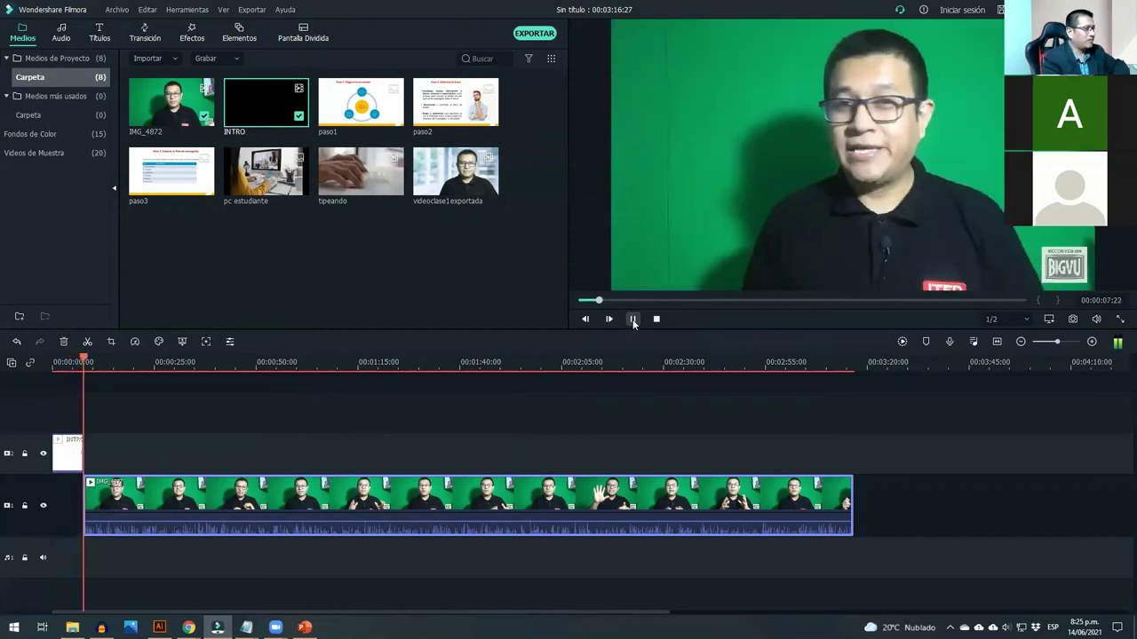
{"action": "left_click", "coordinate": [632, 319]}
{"action": "key", "text": "ctrl+z"}
{"action": "key", "text": "ctrl+z"}
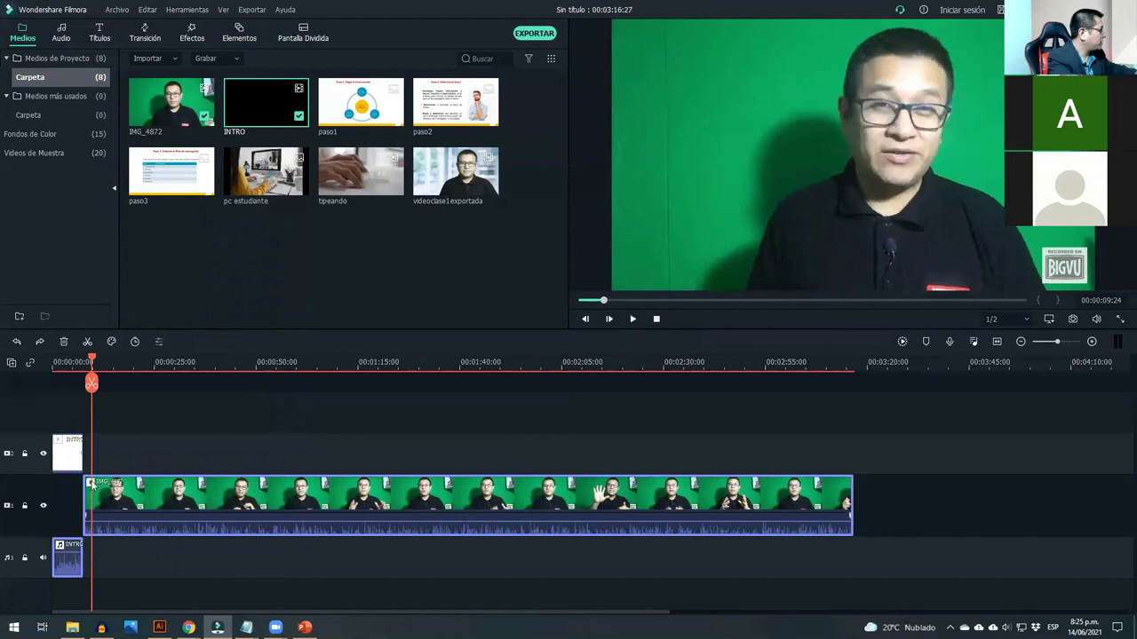
{"action": "key", "text": "ctrl+z"}
- Separate the INTRO piece's audio from its video and delete only the detached audio clip
{"action": "left_click", "coordinate": [64, 452]}
{"action": "left_click", "coordinate": [66, 368]}
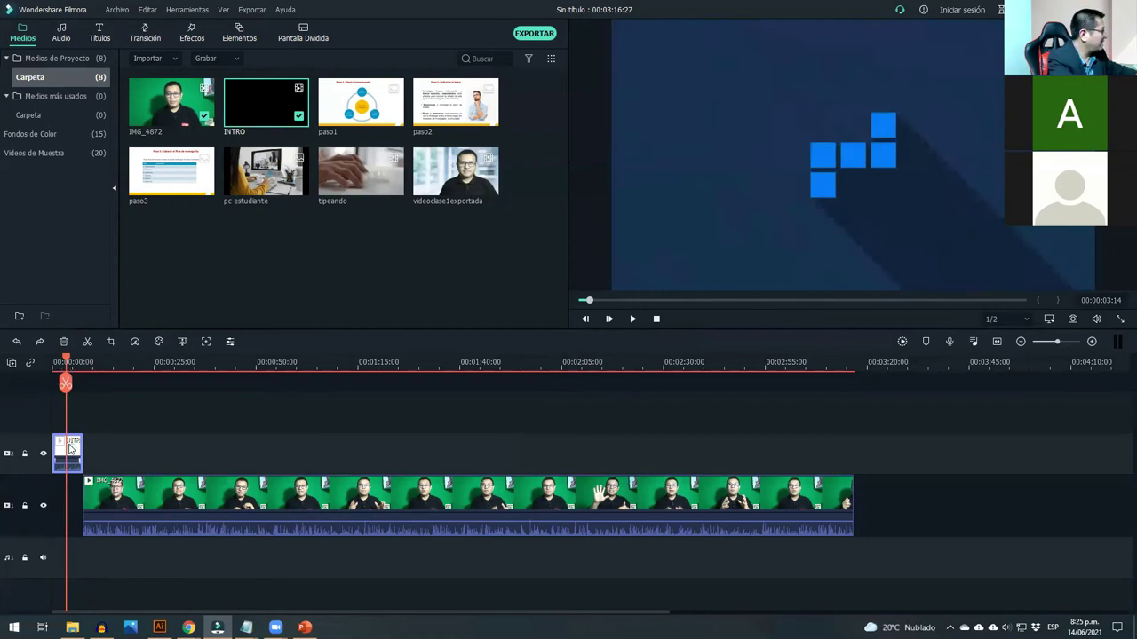
{"action": "right_click", "coordinate": [69, 449]}
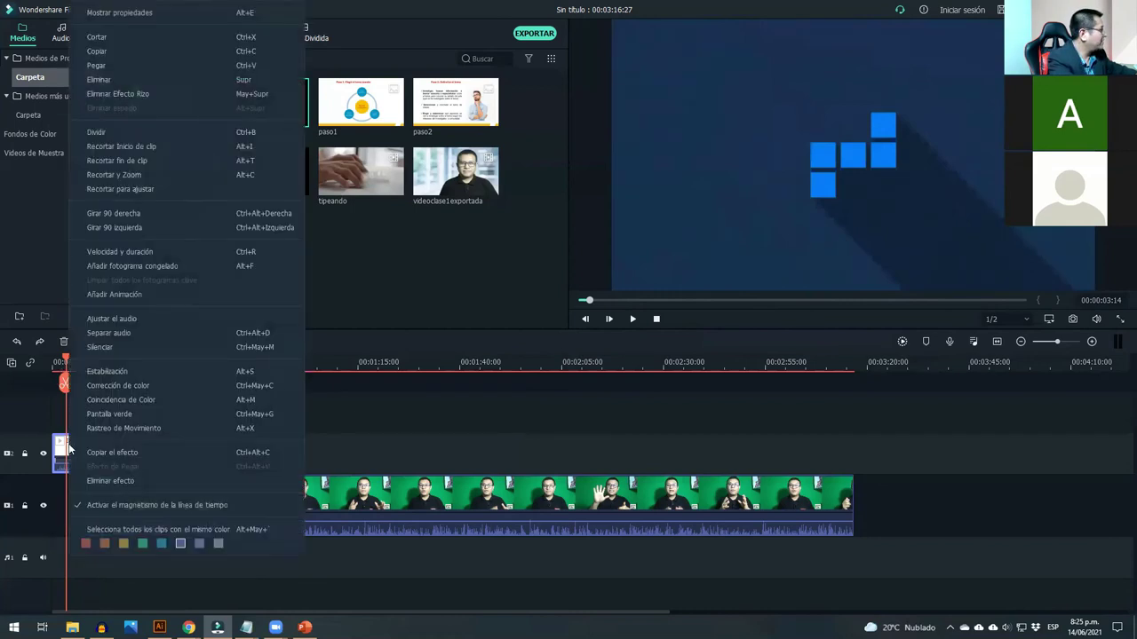
{"action": "left_click", "coordinate": [98, 335]}
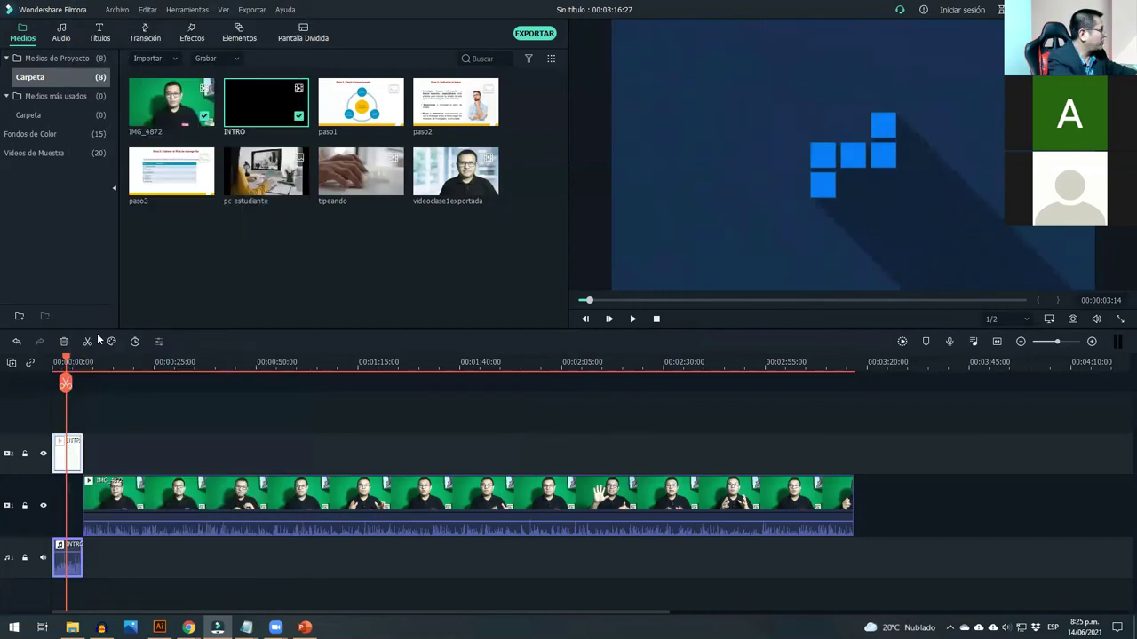
{"action": "left_click", "coordinate": [78, 561]}
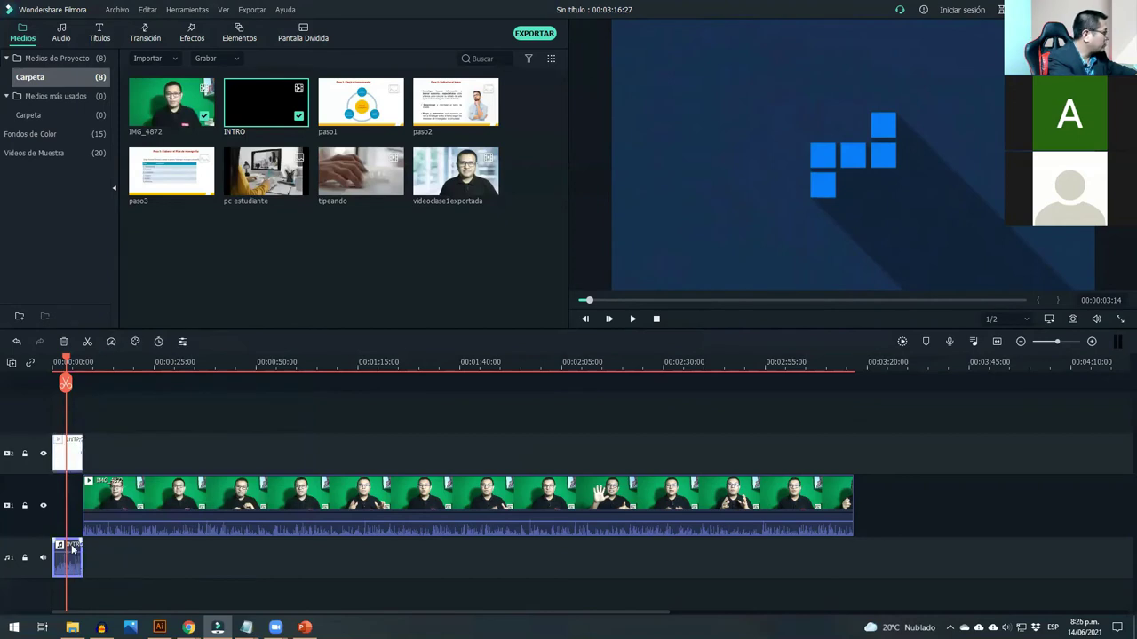
{"action": "key", "text": "Delete"}
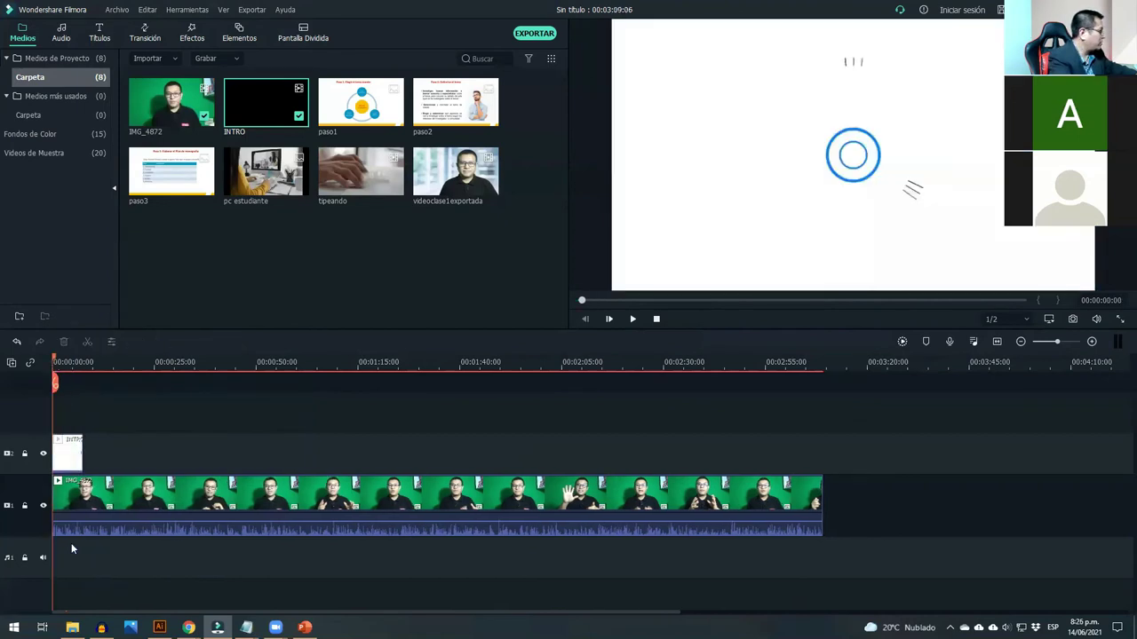
- Move the IMG_4872 clip to the end of the INTRO piece and play the opening to check the muted intro
{"action": "left_click_drag", "start_coordinate": [76, 499], "coordinate": [103, 495]}
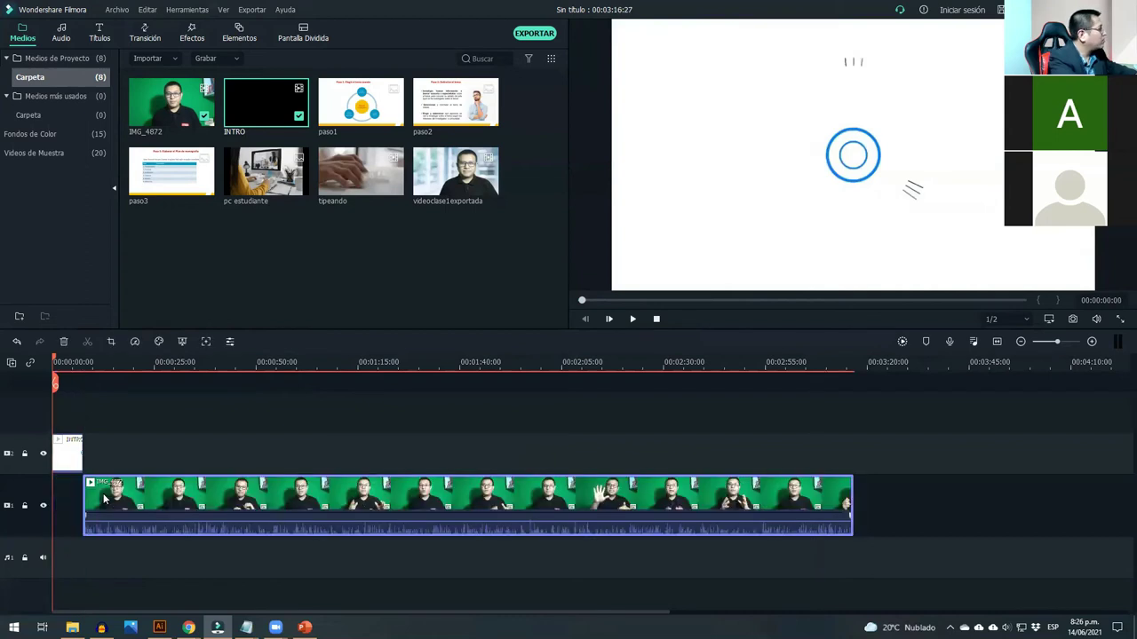
{"action": "left_click", "coordinate": [628, 320]}
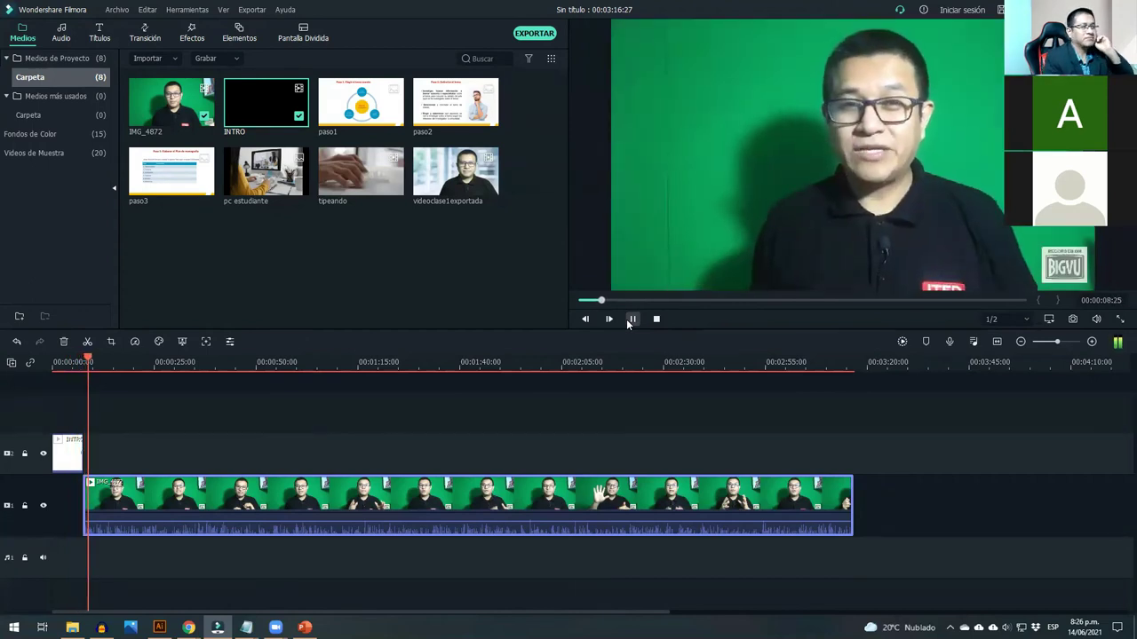
{"action": "left_click", "coordinate": [630, 320]}
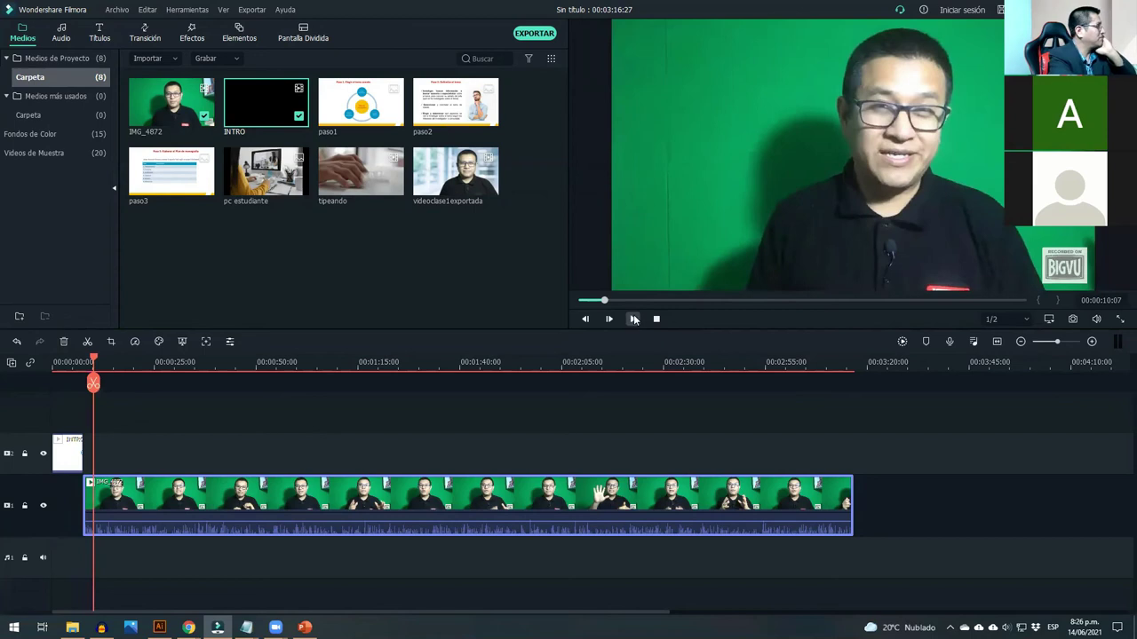
- Place the pc estudiante image on the second video track at 00:00:43:28 and enlarge it to fill the frame
{"action": "left_click_drag", "start_coordinate": [93, 355], "coordinate": [40, 378]}
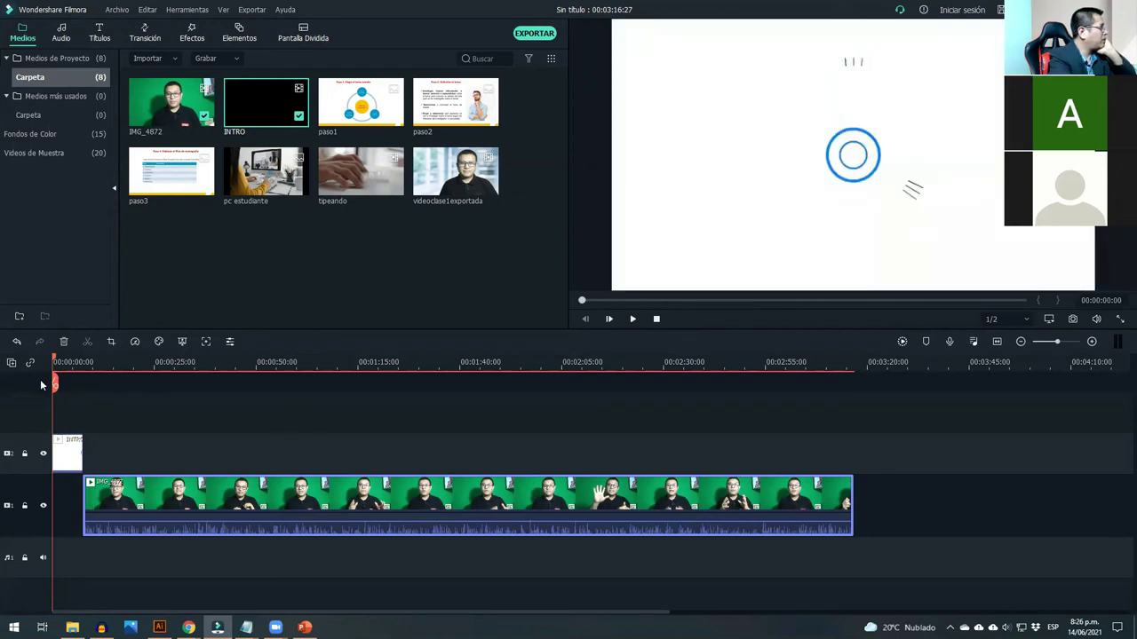
{"action": "left_click_drag", "start_coordinate": [40, 380], "coordinate": [266, 384]}
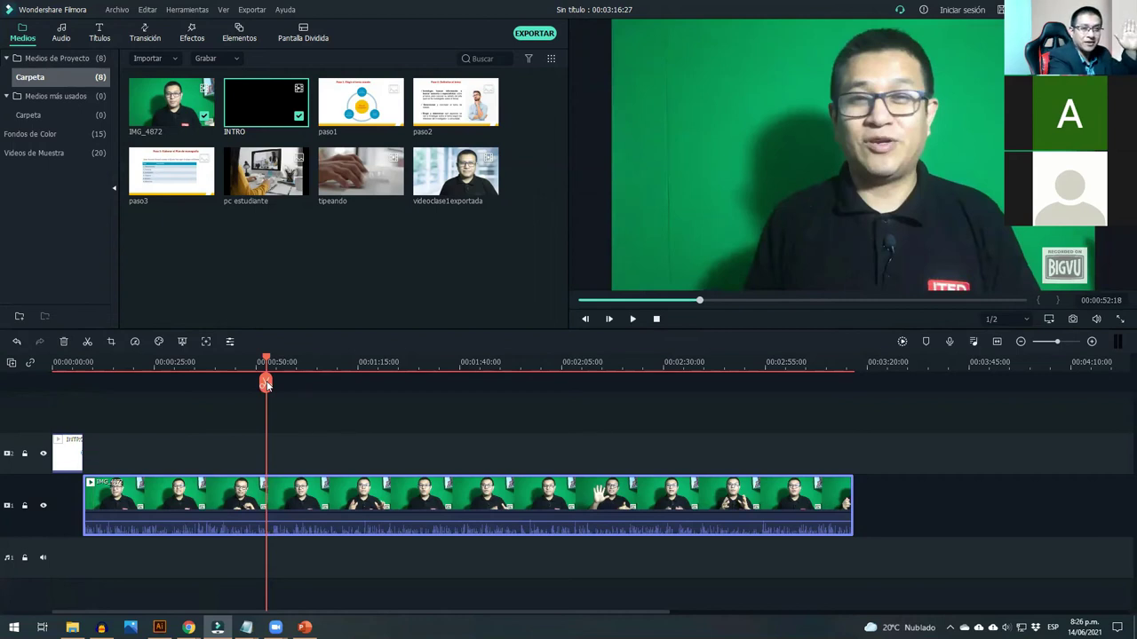
{"action": "left_click_drag", "start_coordinate": [266, 384], "coordinate": [250, 408]}
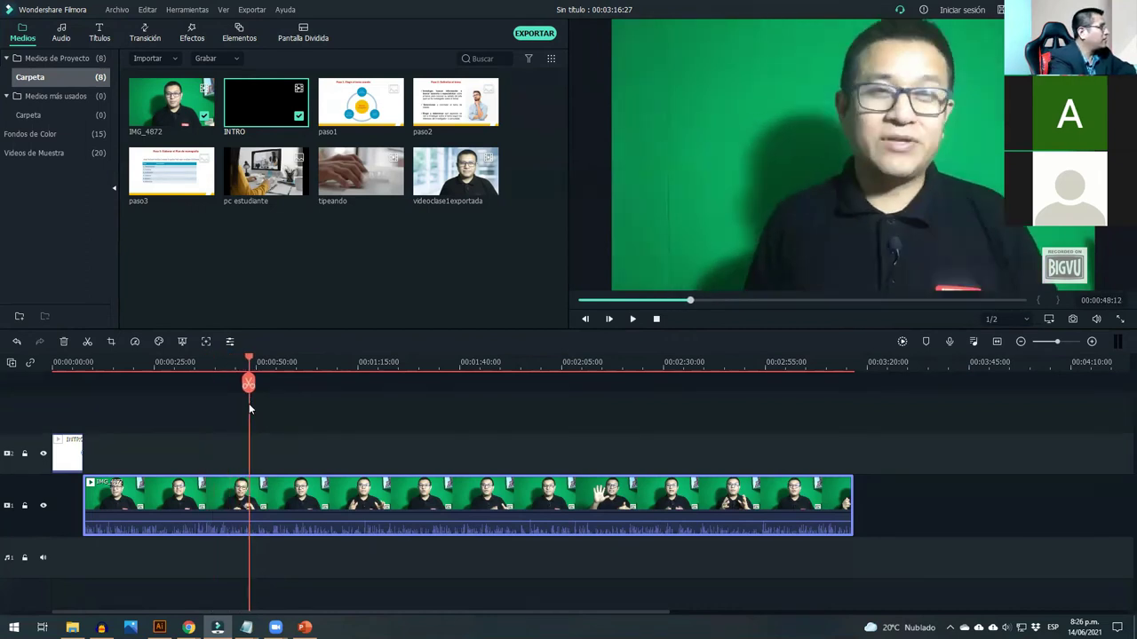
{"action": "left_click", "coordinate": [633, 319]}
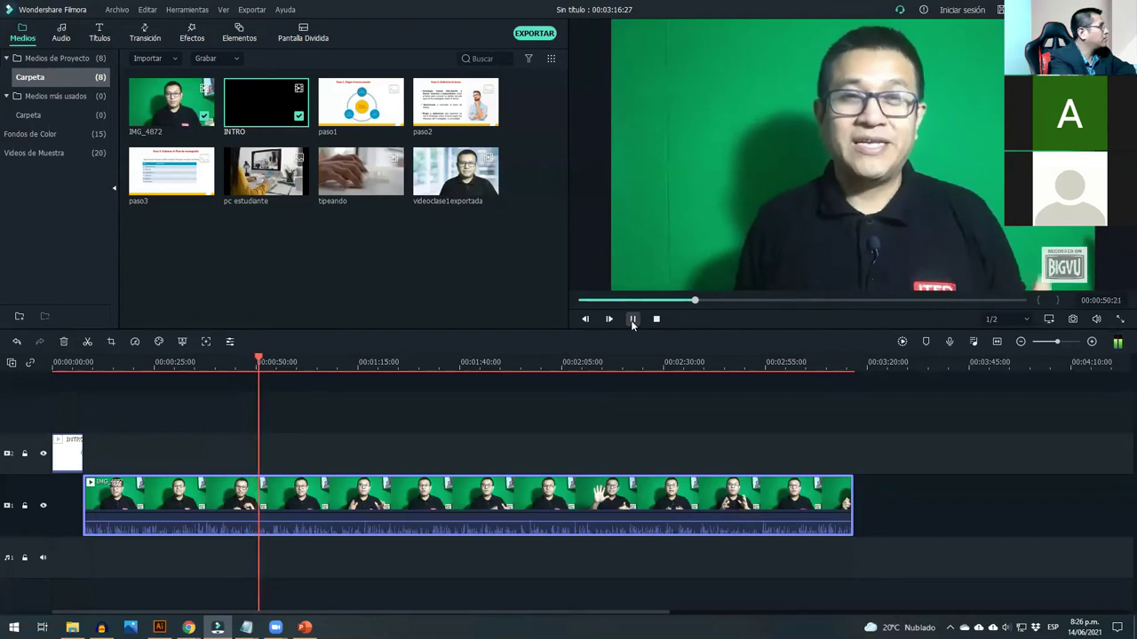
{"action": "left_click", "coordinate": [222, 369]}
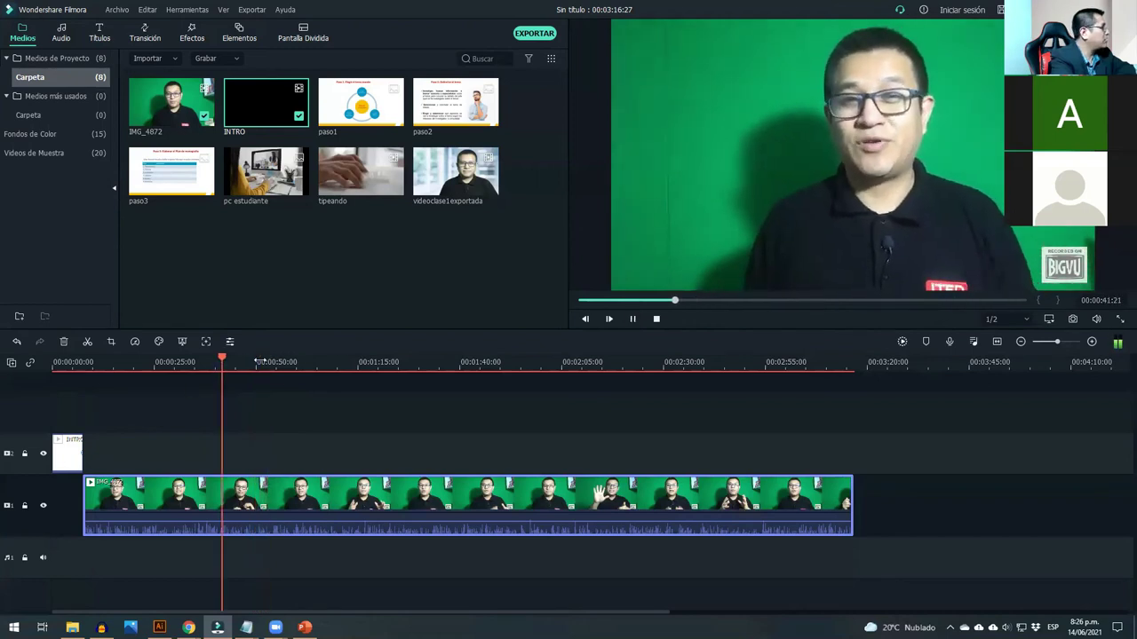
{"action": "left_click", "coordinate": [632, 318]}
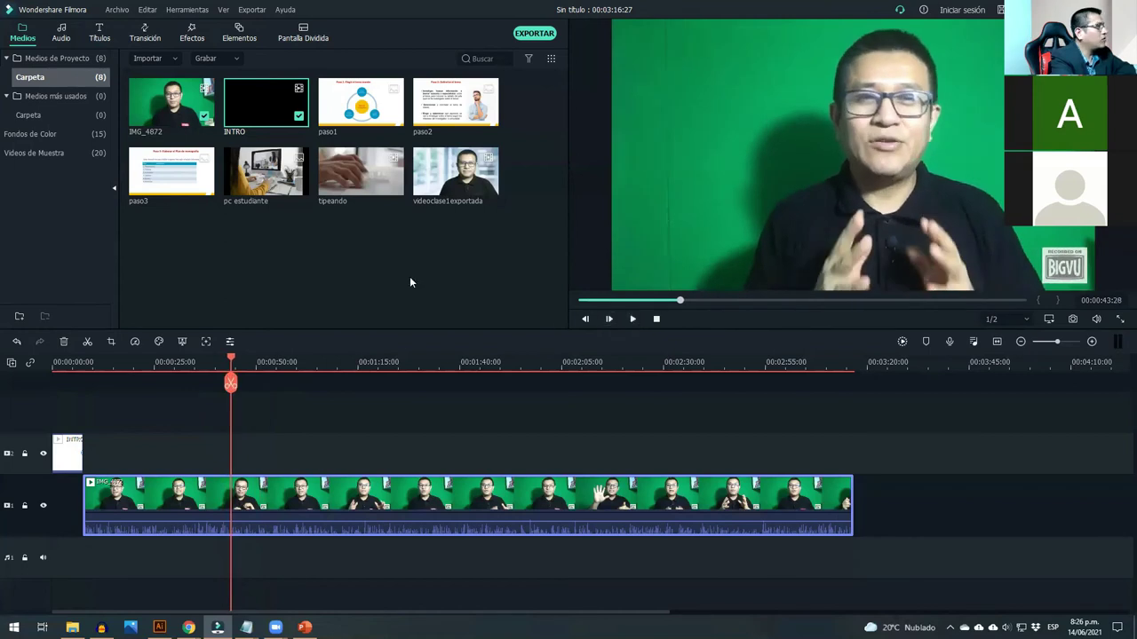
{"action": "left_click", "coordinate": [255, 178]}
{"action": "left_click_drag", "start_coordinate": [263, 362], "coordinate": [236, 453]}
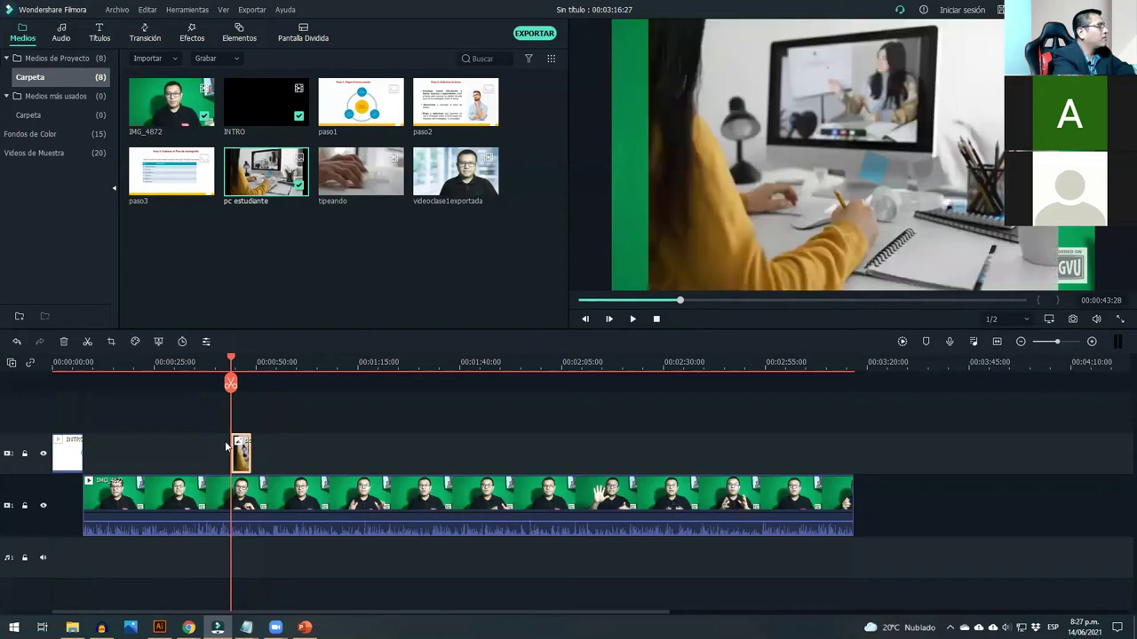
{"action": "left_click", "coordinate": [756, 162]}
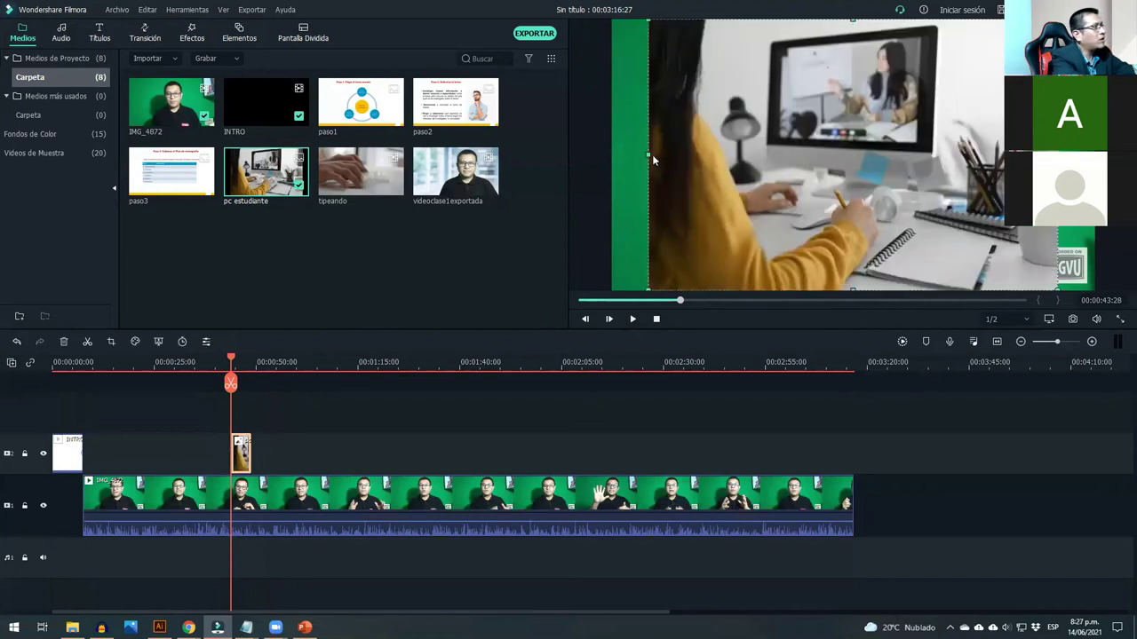
{"action": "left_click_drag", "start_coordinate": [649, 155], "coordinate": [587, 176]}
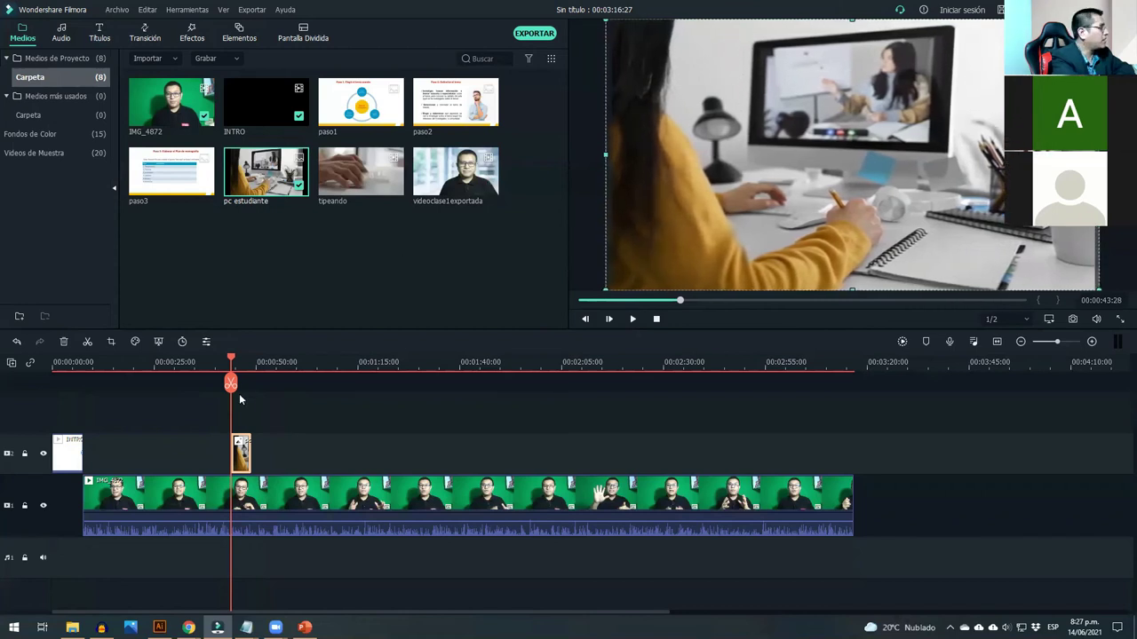
- Play the section from before the pc estudiante image until past its end to check the overlay
{"action": "left_click", "coordinate": [210, 362]}
{"action": "left_click", "coordinate": [633, 318]}
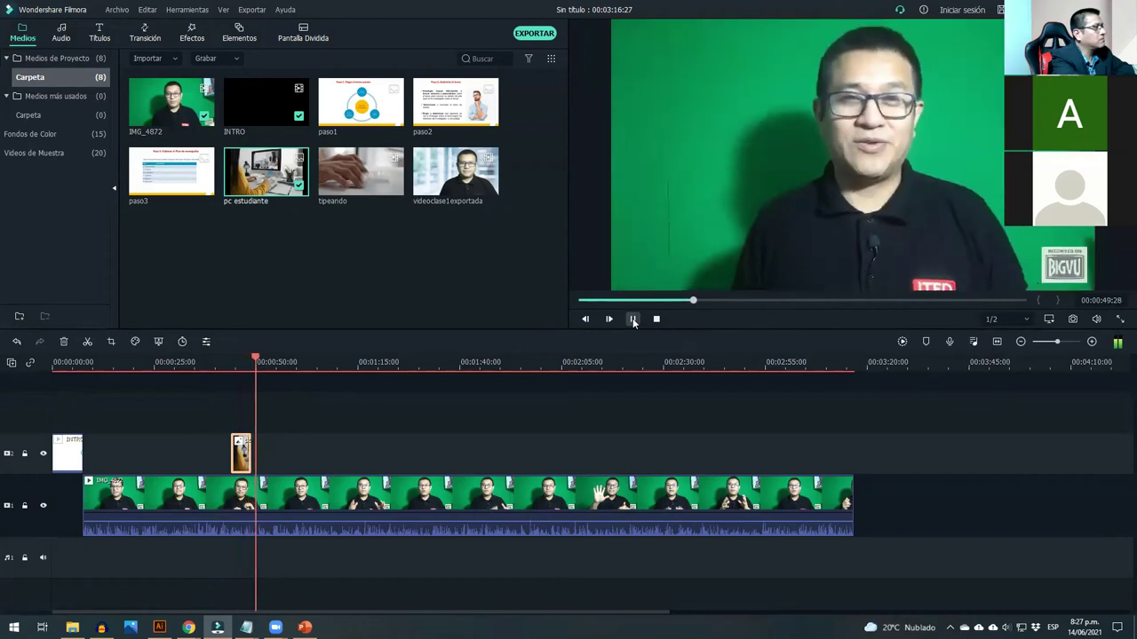
{"action": "left_click", "coordinate": [631, 320]}
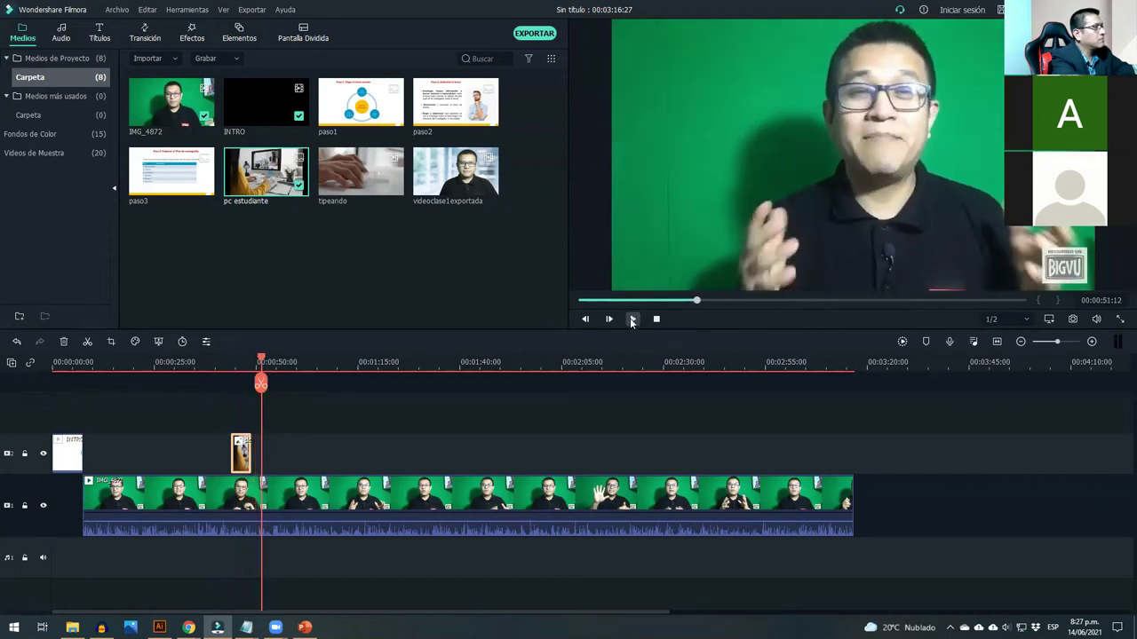
{"action": "left_click_drag", "start_coordinate": [263, 362], "coordinate": [204, 384]}
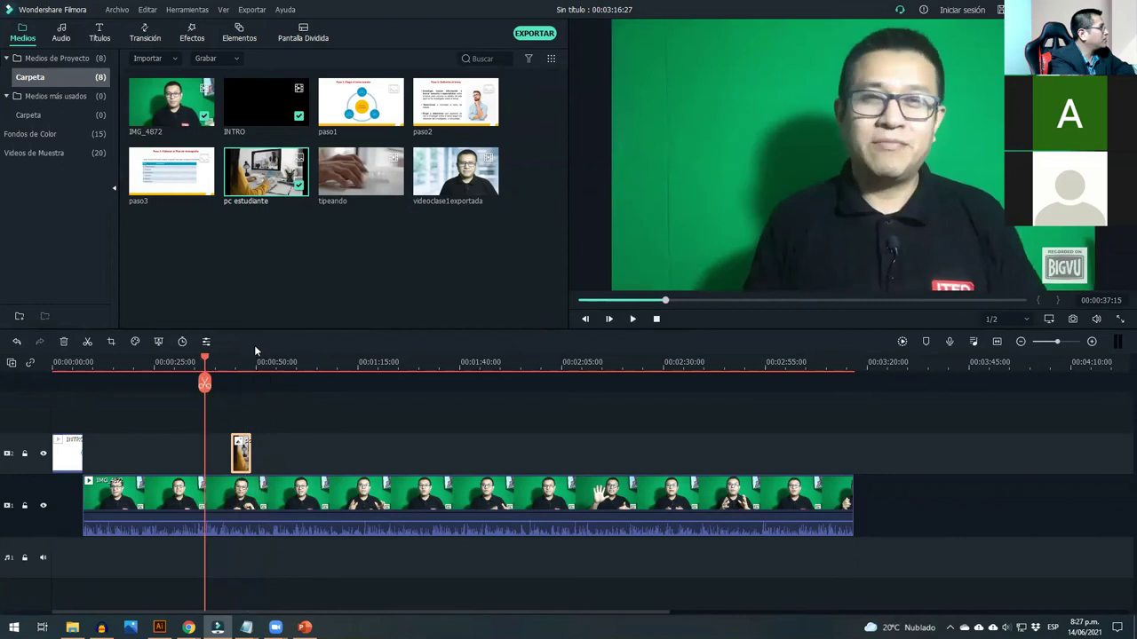
- Place the tipeando clip on the second video track at about 00:01:24 and play that part
{"action": "left_click_drag", "start_coordinate": [387, 389], "coordinate": [397, 448]}
{"action": "left_click", "coordinate": [634, 320]}
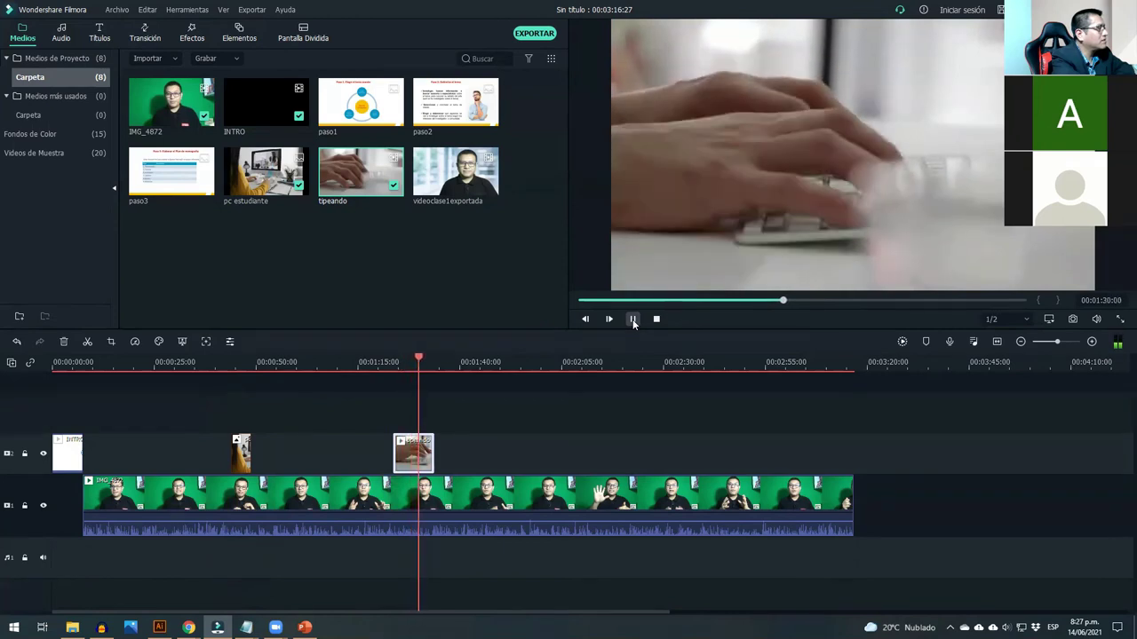
{"action": "left_click", "coordinate": [633, 319]}
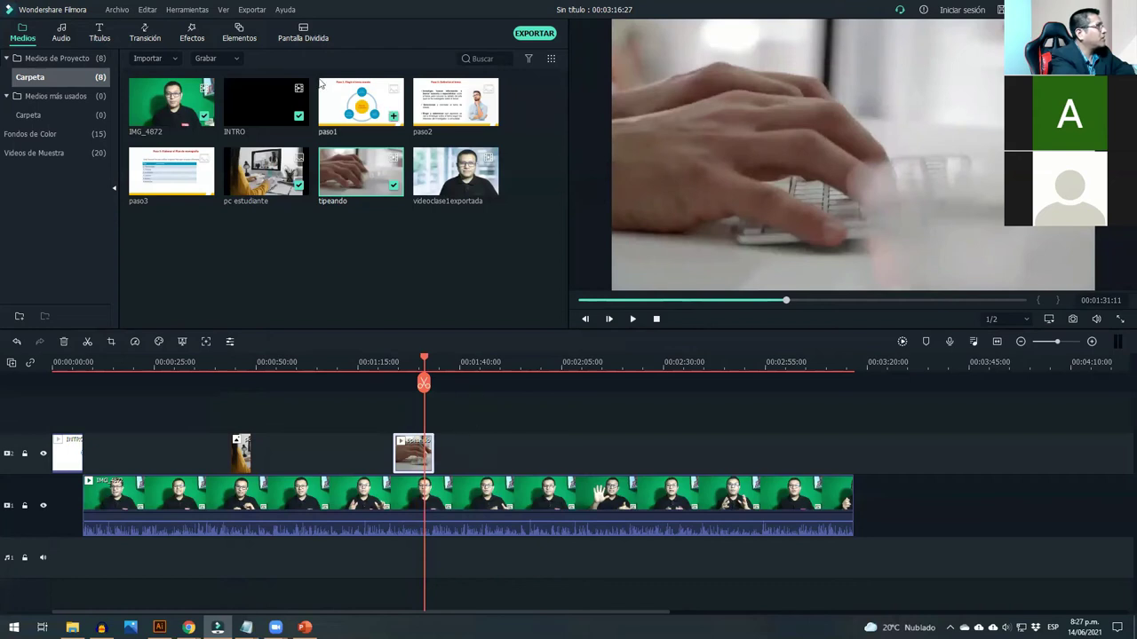
- Add the two-column Pantalla Dividida 1 split screen to the second video track at about 00:01:45
{"action": "left_click", "coordinate": [310, 40]}
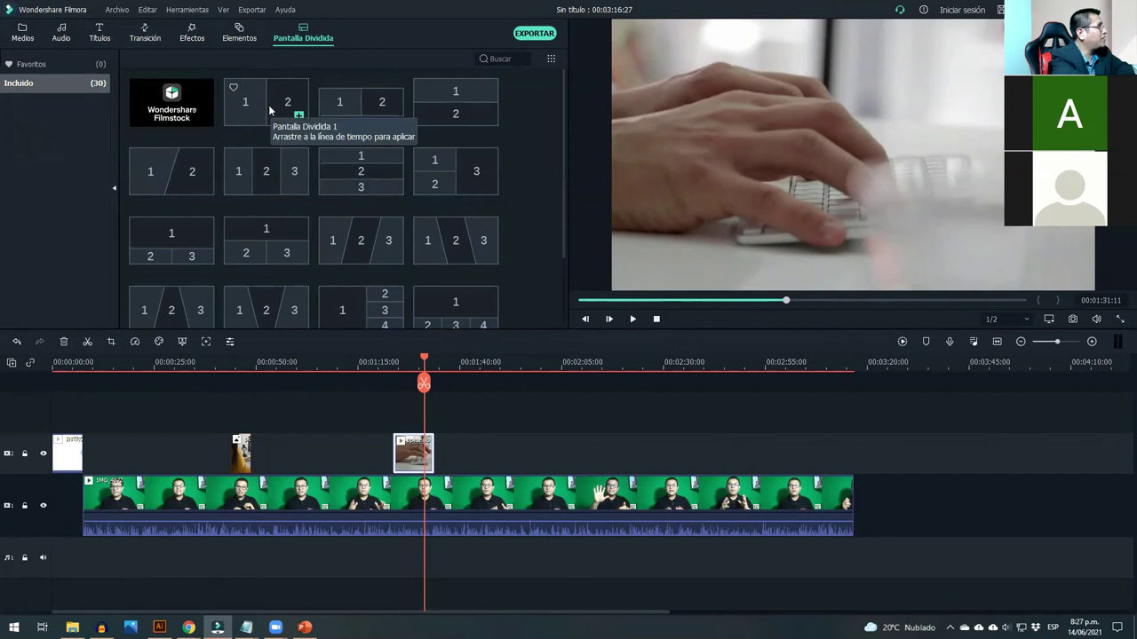
{"action": "left_click", "coordinate": [272, 113]}
{"action": "left_click_drag", "start_coordinate": [472, 349], "coordinate": [483, 453]}
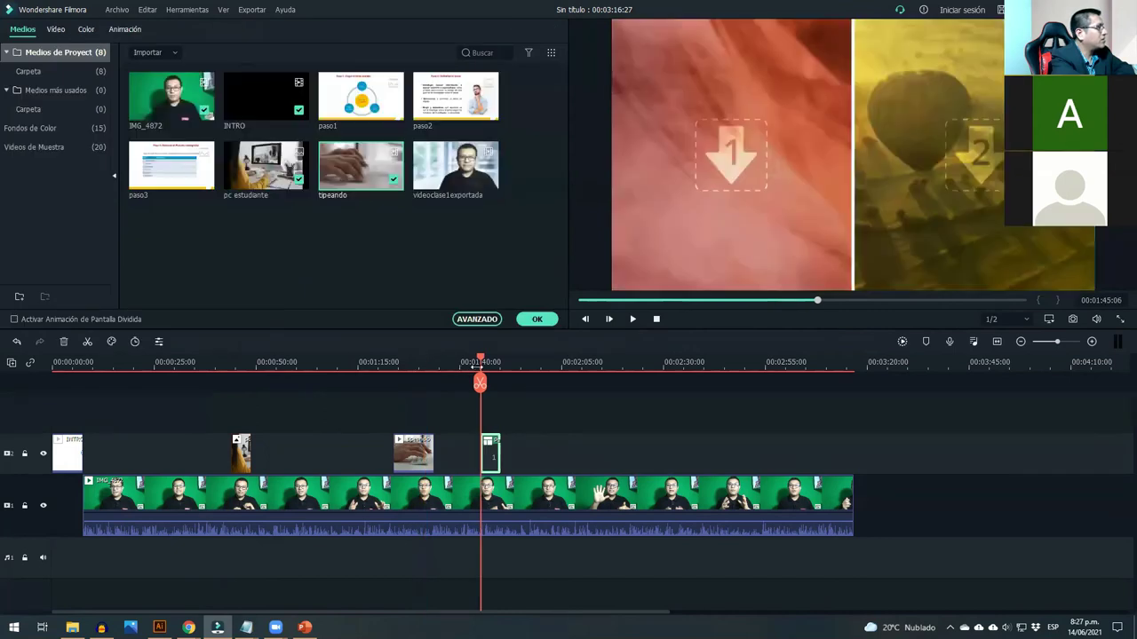
{"action": "mouse_move", "coordinate": [482, 362]}
{"action": "left_mouse_down"}
{"action": "mouse_move", "coordinate": [470, 361]}
{"action": "mouse_move", "coordinate": [494, 369]}
{"action": "left_mouse_up"}
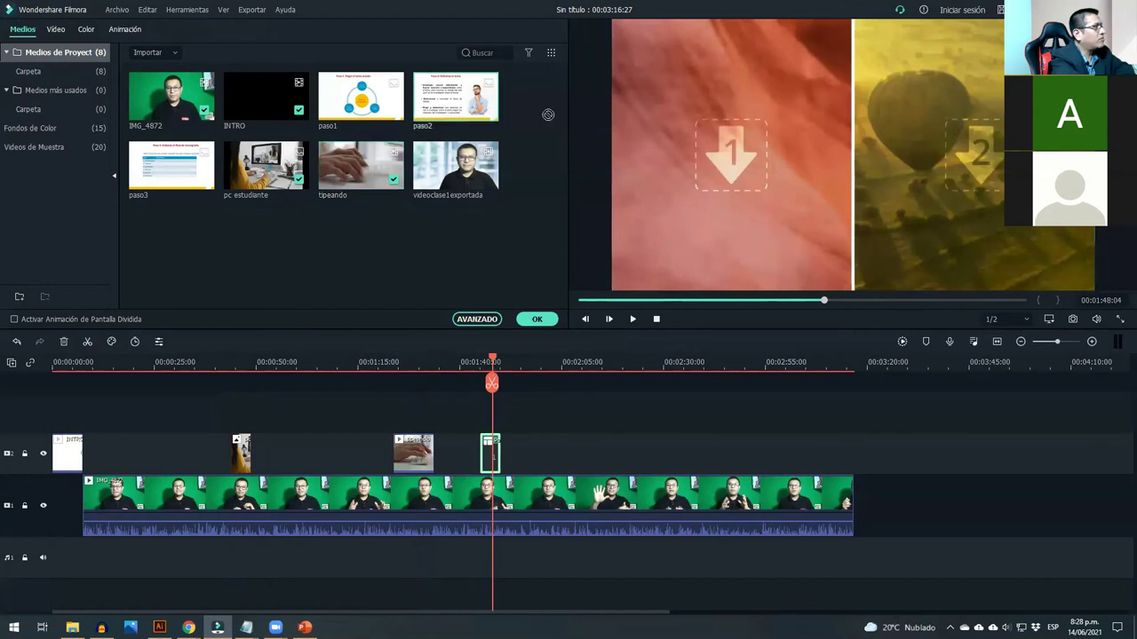
- Put the paso2 slide in cell 1 of the split screen, then shrink and reposition it so its text fits
{"action": "left_click_drag", "start_coordinate": [681, 137], "coordinate": [682, 138]}
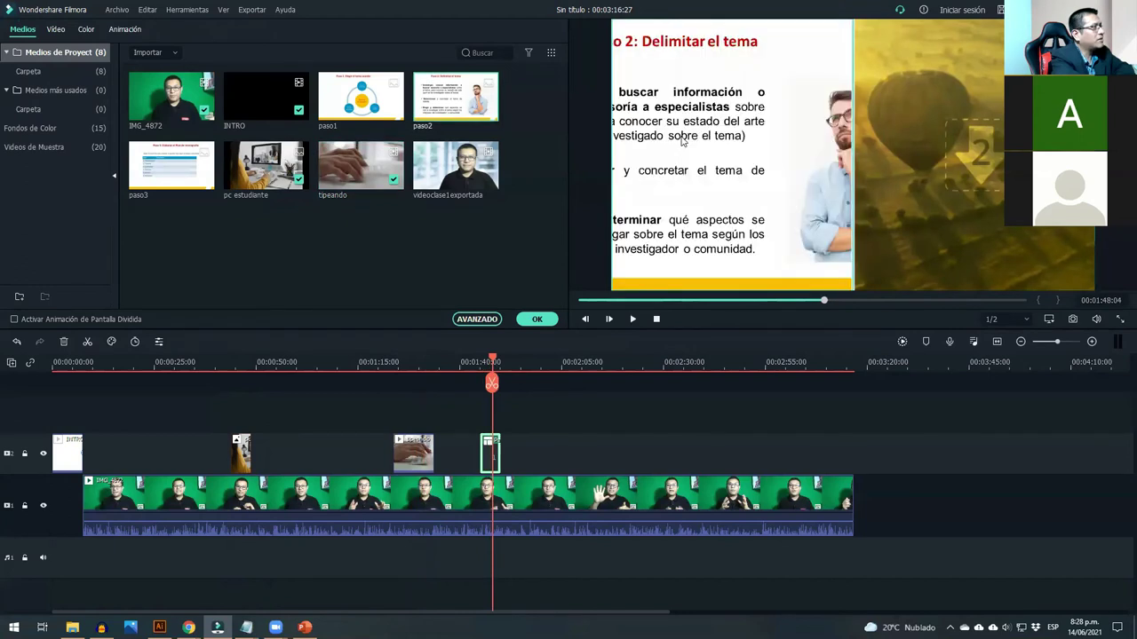
{"action": "left_click", "coordinate": [686, 140]}
{"action": "left_click_drag", "start_coordinate": [725, 164], "coordinate": [730, 165]}
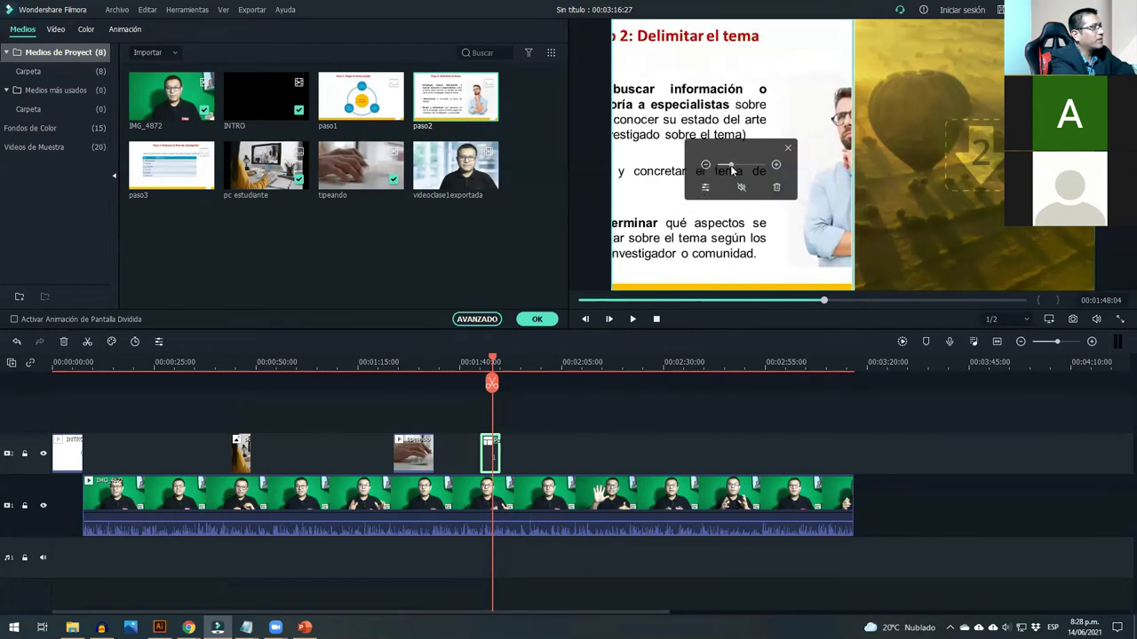
{"action": "left_click_drag", "start_coordinate": [665, 190], "coordinate": [692, 214]}
{"action": "left_click", "coordinate": [705, 165]}
- Put the pc estudiante image in cell 2 of the split screen and look over the split screen's video settings
{"action": "left_click", "coordinate": [973, 148]}
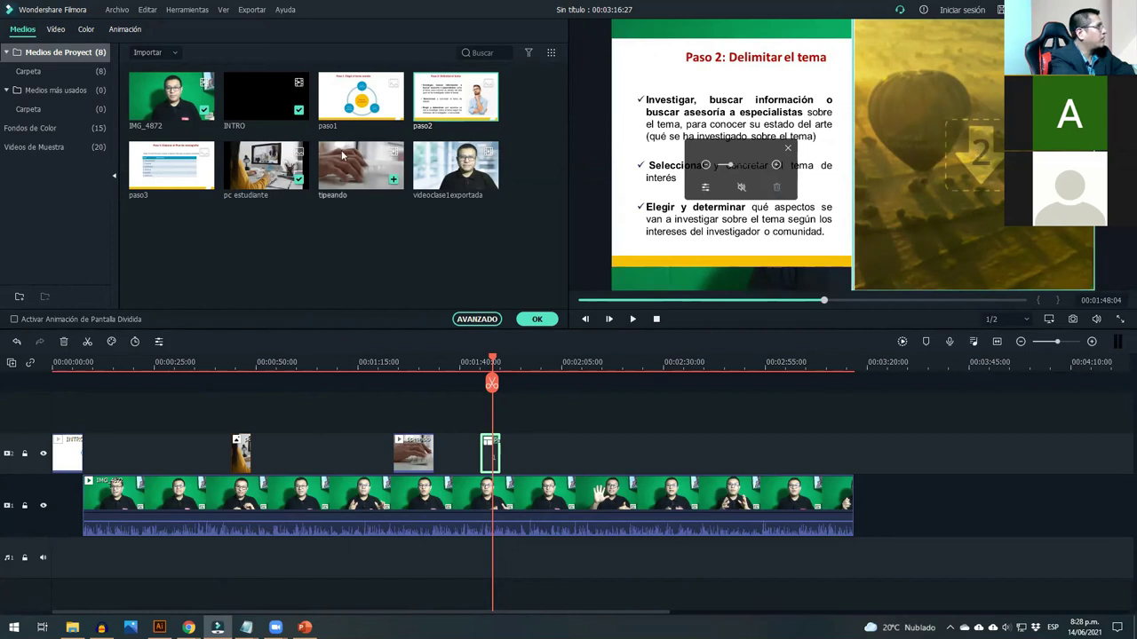
{"action": "left_click", "coordinate": [990, 165]}
{"action": "left_click_drag", "start_coordinate": [988, 160], "coordinate": [989, 160]}
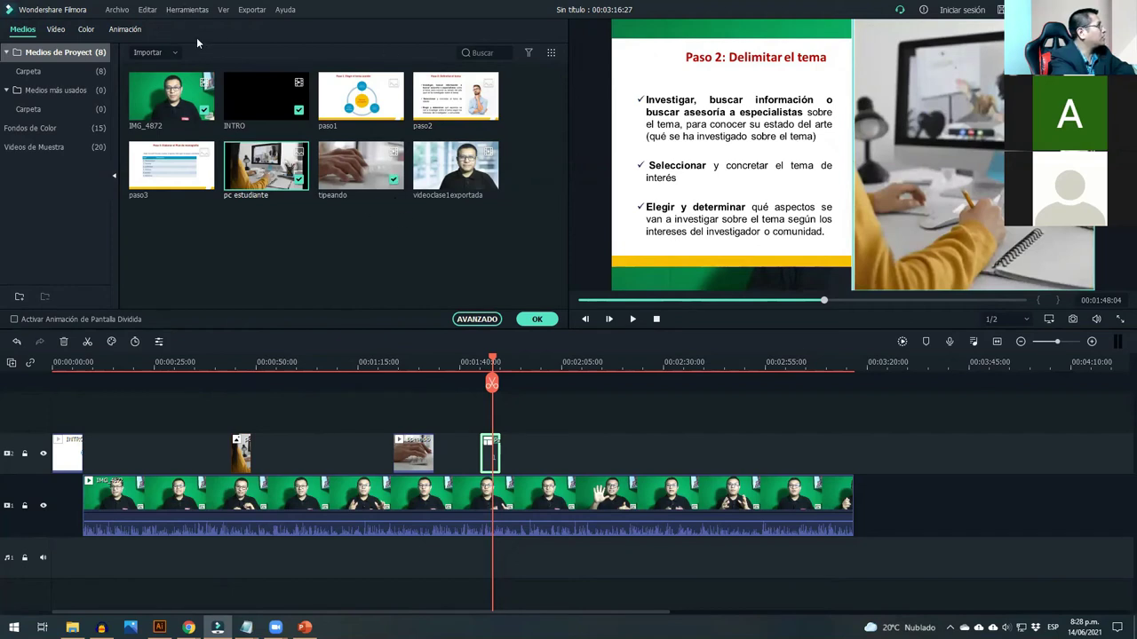
{"action": "left_click", "coordinate": [57, 30]}
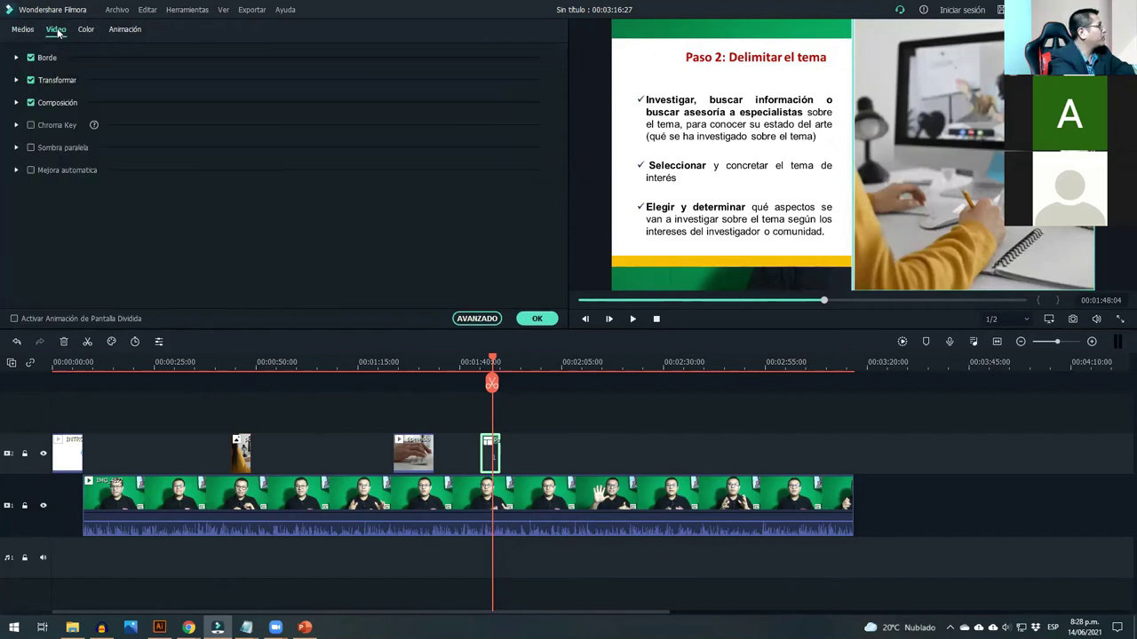
{"action": "left_click", "coordinate": [31, 32]}
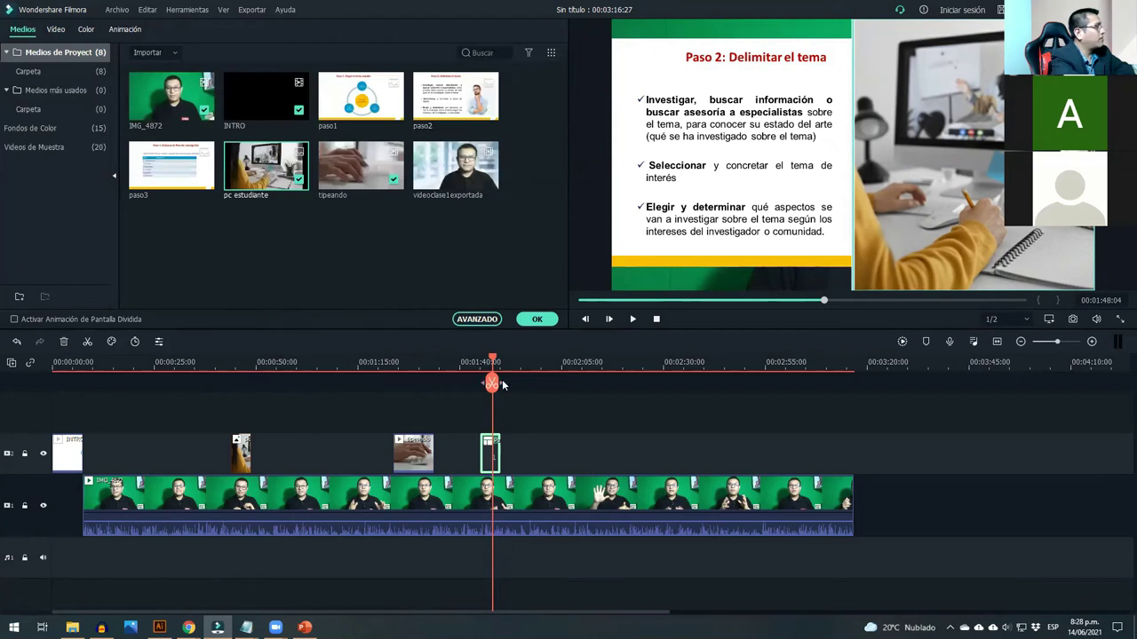
- Accept the split-screen settings and delete the split-screen clip from the timeline
{"action": "left_click", "coordinate": [537, 319]}
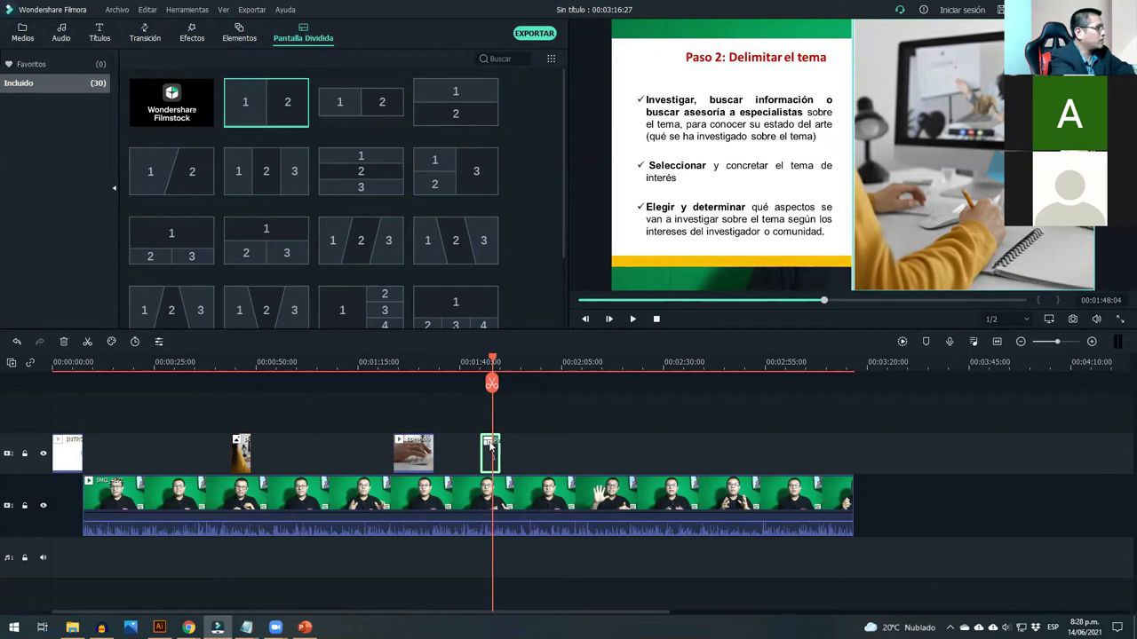
{"action": "key", "text": "Delete"}
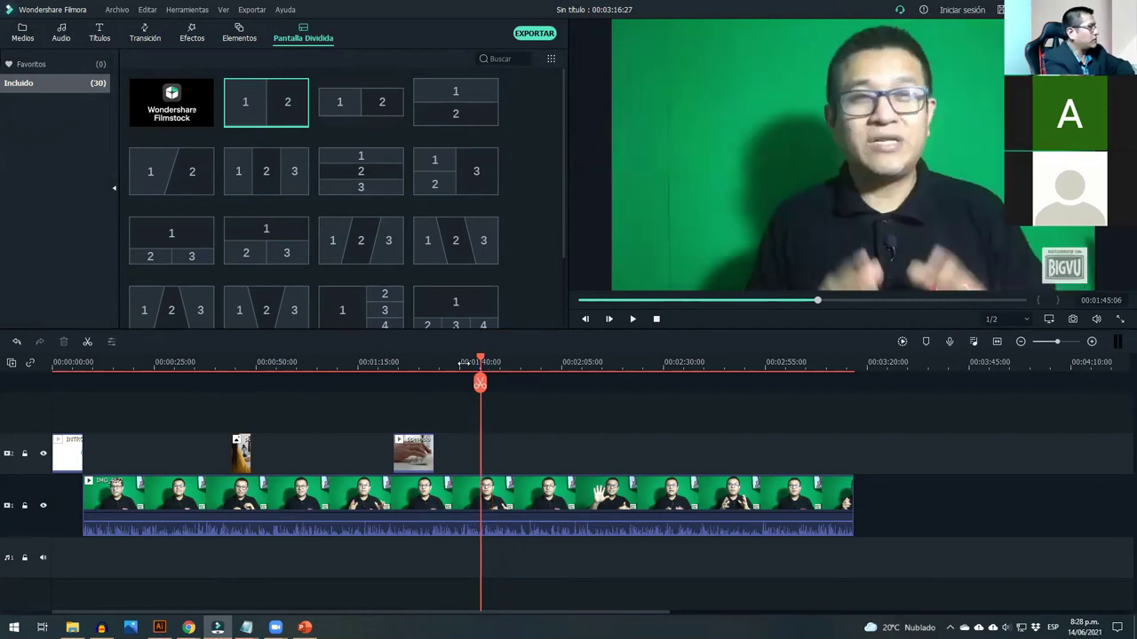
{"action": "left_click_drag", "start_coordinate": [481, 359], "coordinate": [441, 359]}
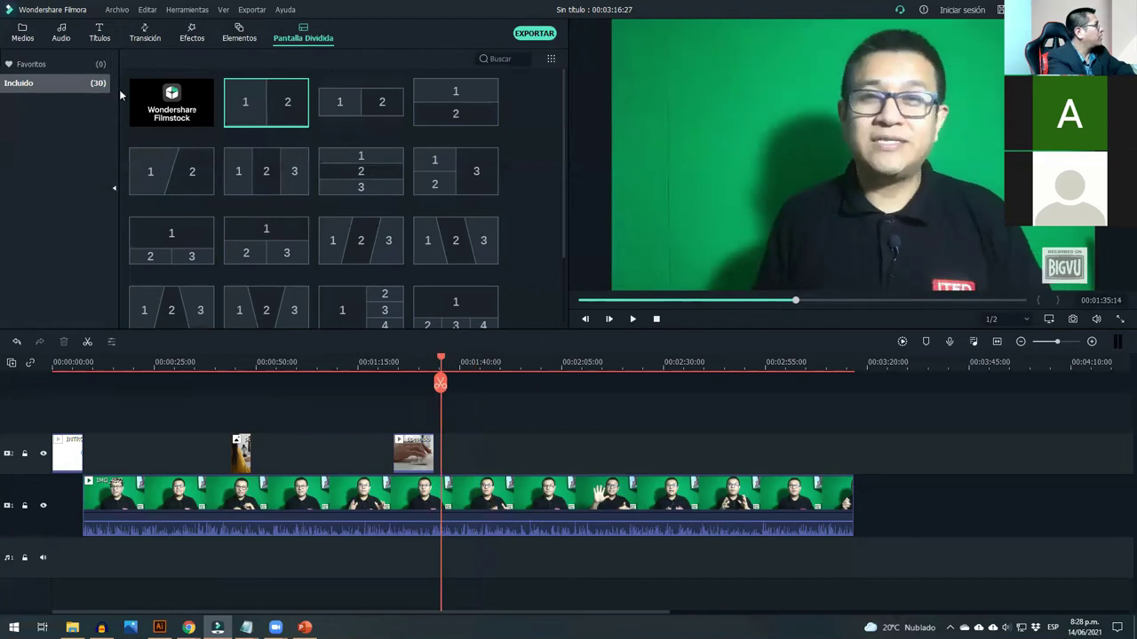
- Place a second tipeando clip on the second video track at about 00:02:02, above the recording
{"action": "left_click", "coordinate": [20, 40]}
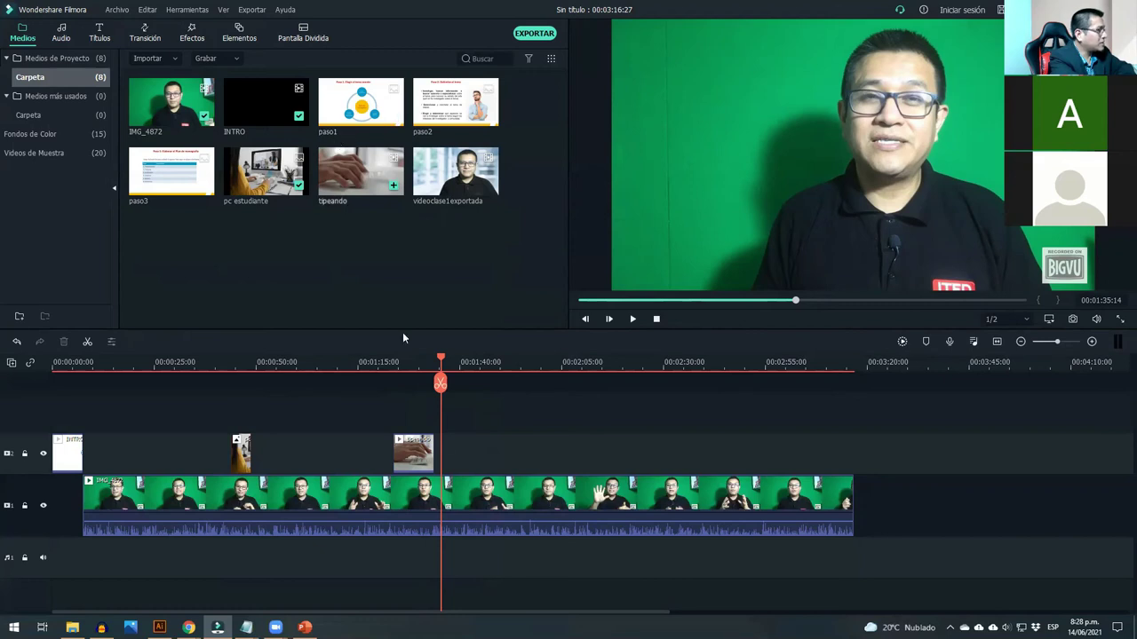
{"action": "left_click", "coordinate": [1091, 342]}
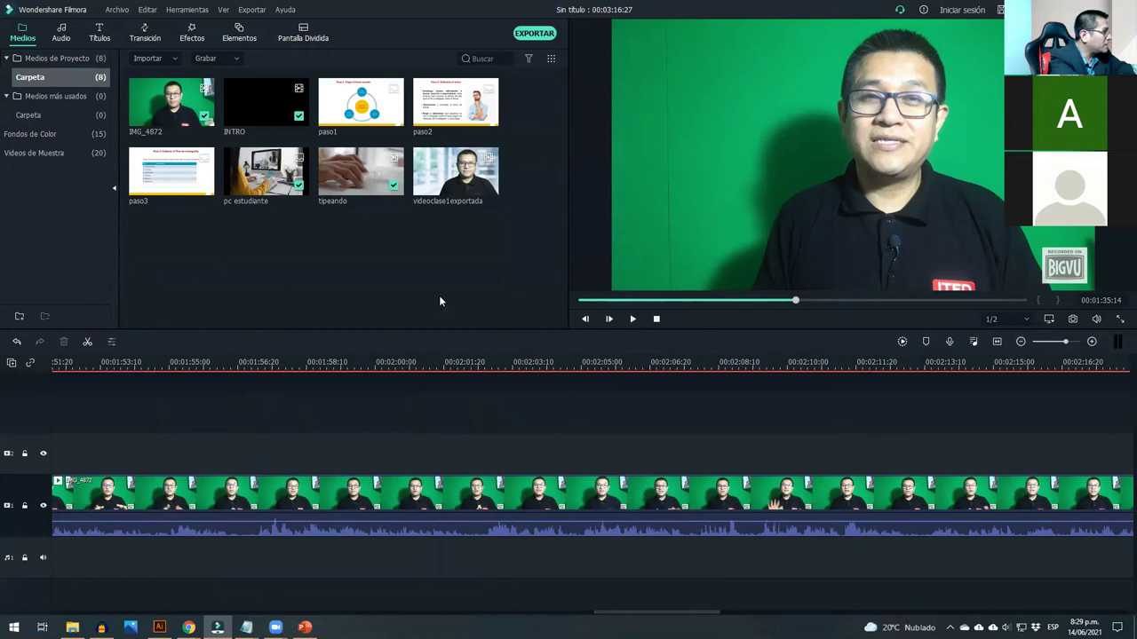
{"action": "mouse_move", "coordinate": [347, 175]}
{"action": "left_click_drag", "start_coordinate": [347, 175], "coordinate": [476, 462]}
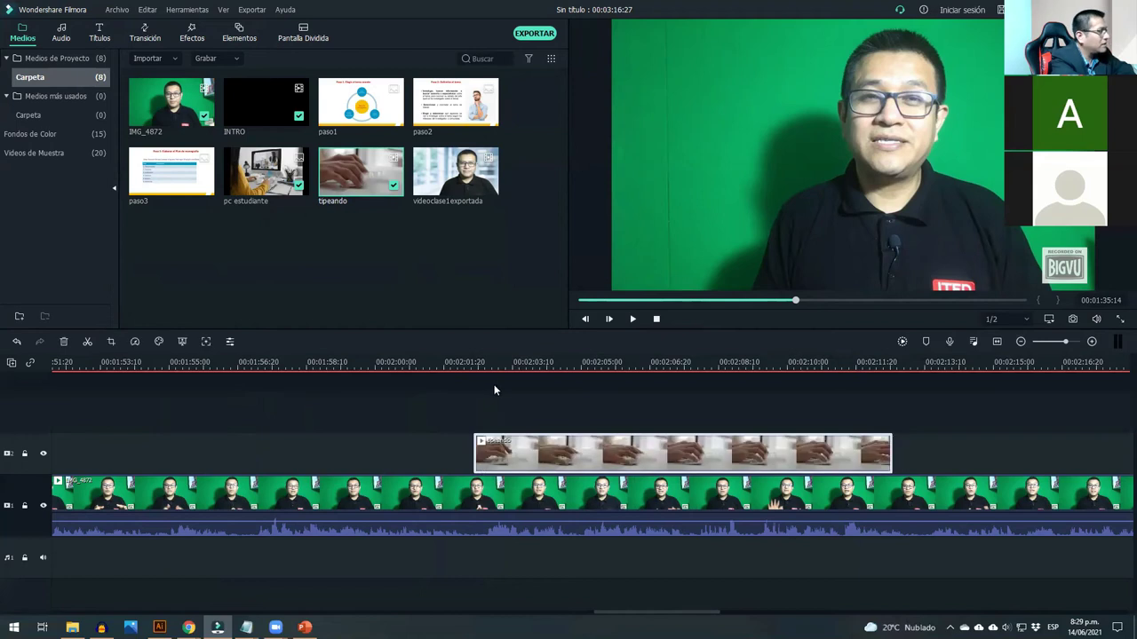
- Trim the end of the second tipeando clip to 00:02:10:02 and check the shortened clip's frames
{"action": "left_click", "coordinate": [453, 362]}
{"action": "left_click_drag", "start_coordinate": [453, 362], "coordinate": [790, 369]}
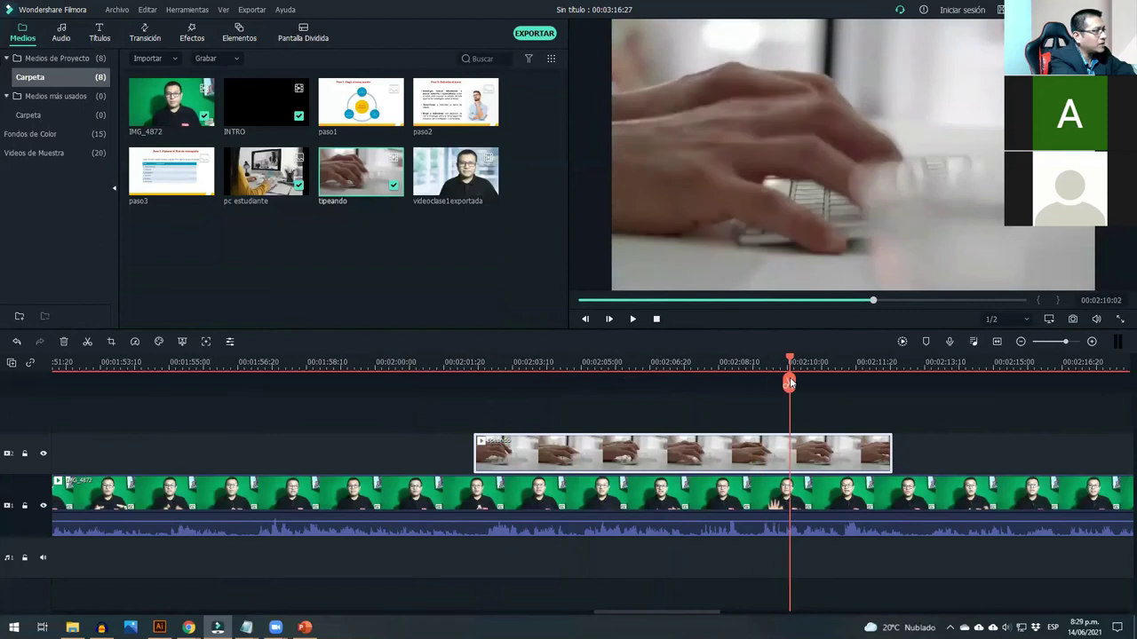
{"action": "left_click_drag", "start_coordinate": [892, 458], "coordinate": [787, 459]}
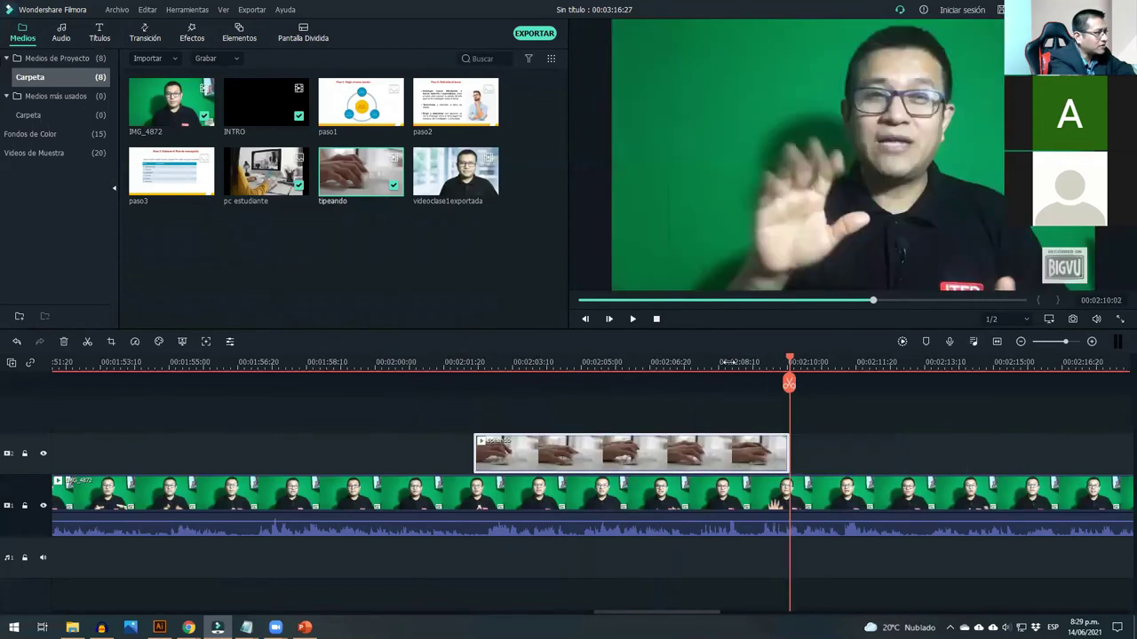
{"action": "left_click", "coordinate": [727, 362]}
{"action": "left_click", "coordinate": [775, 362]}
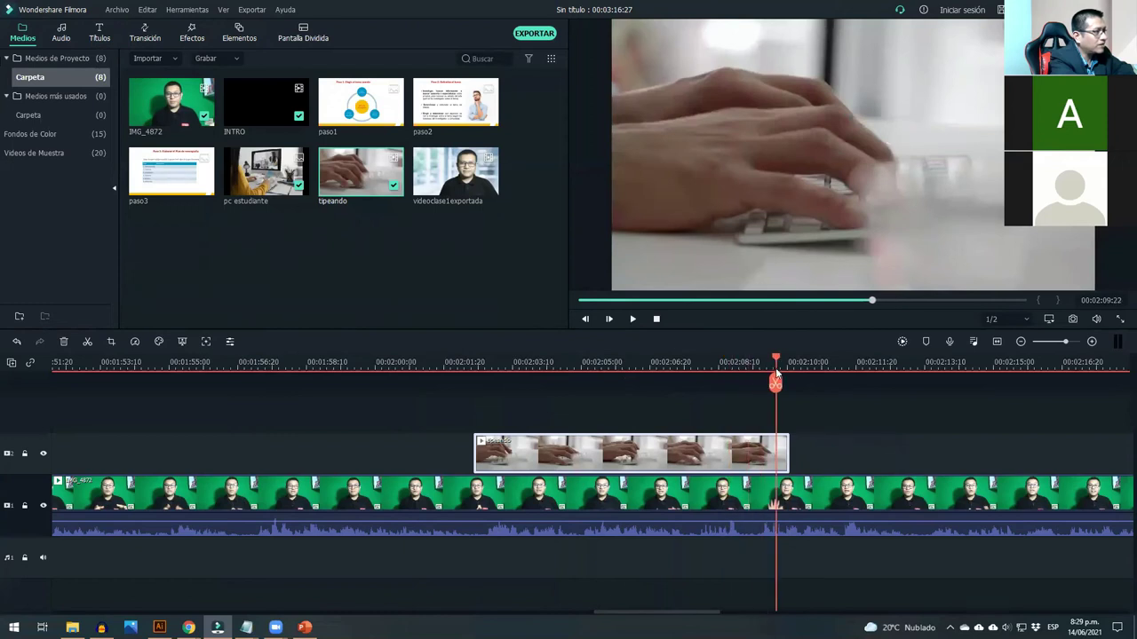
- Preview the library songs Drift - Pages Turn and Living Pulse - Go Goes as background music options
{"action": "left_click", "coordinate": [1020, 341]}
{"action": "left_click", "coordinate": [1020, 342]}
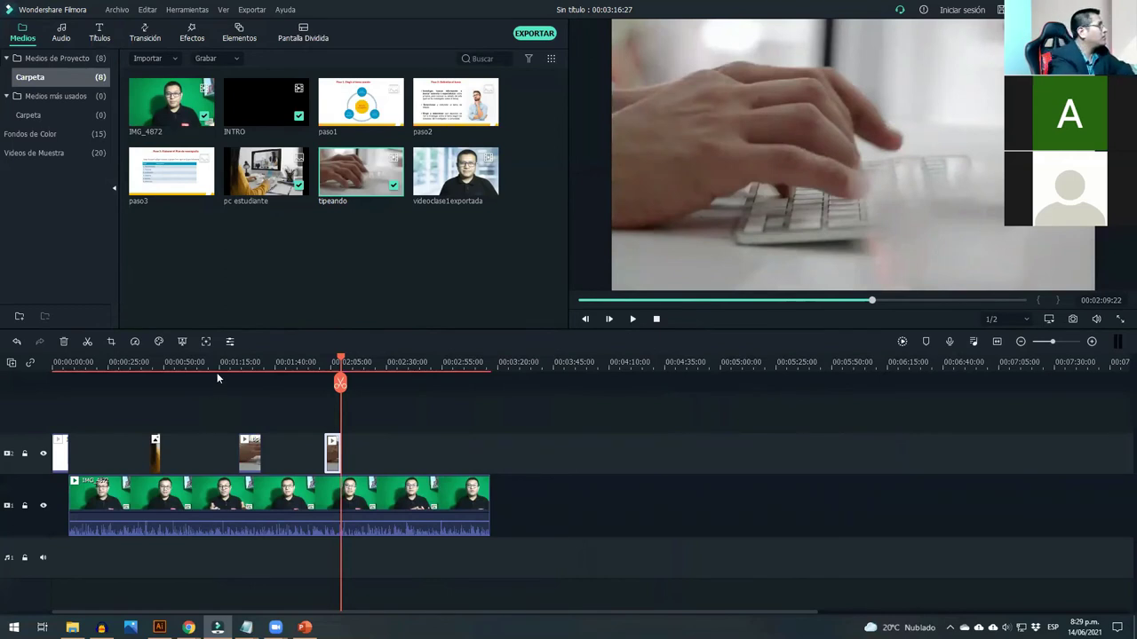
{"action": "left_click", "coordinate": [64, 37]}
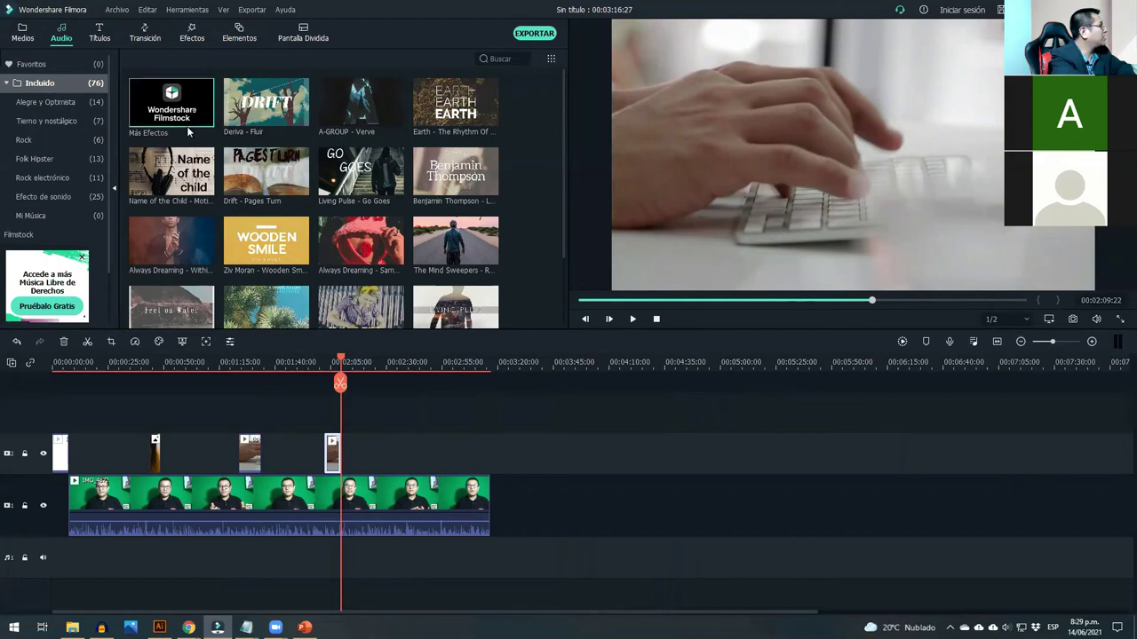
{"action": "double_click", "coordinate": [271, 180]}
{"action": "double_click", "coordinate": [345, 176]}
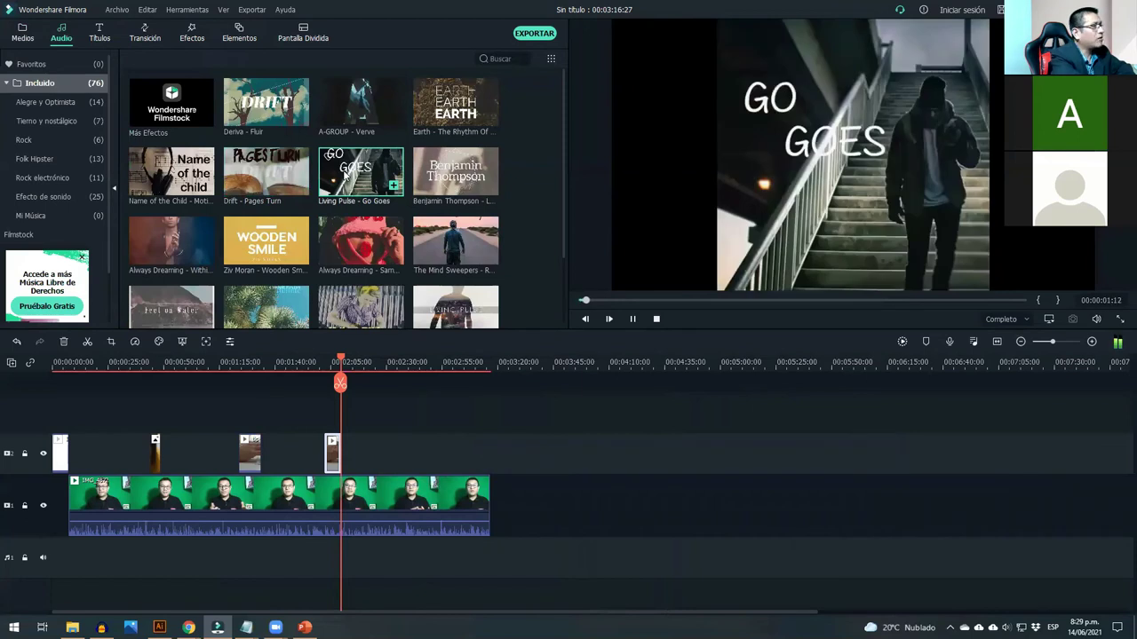
- Preview the library songs by Benjamin Thompson, The Mind Sweepers and Always Dreaming (the red-hat cover) as background music options
{"action": "double_click", "coordinate": [435, 176]}
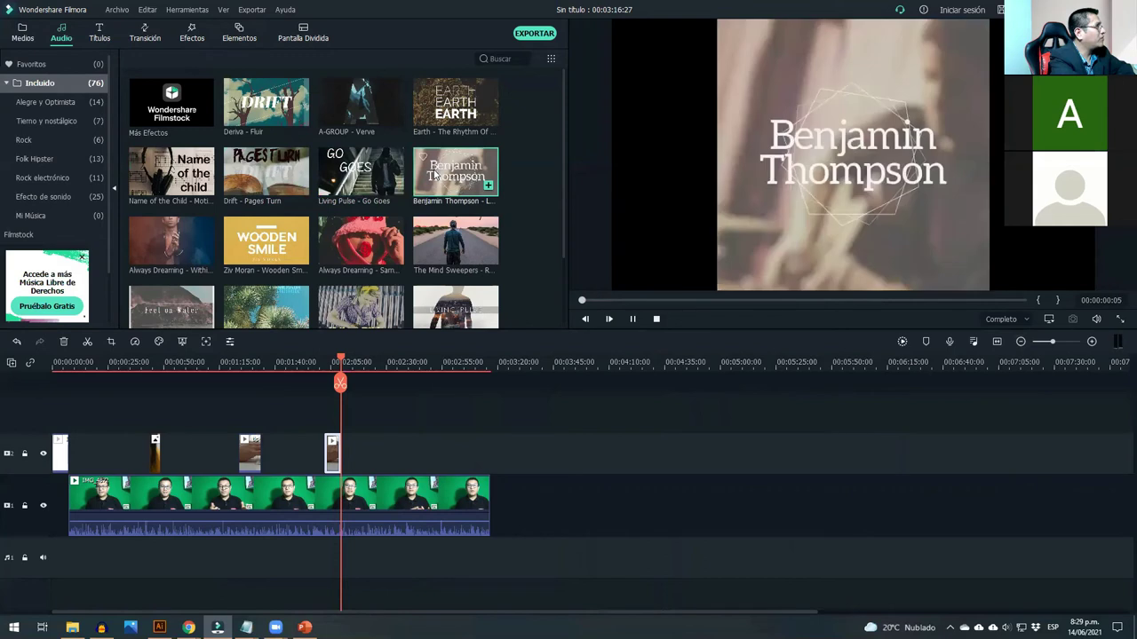
{"action": "double_click", "coordinate": [444, 238]}
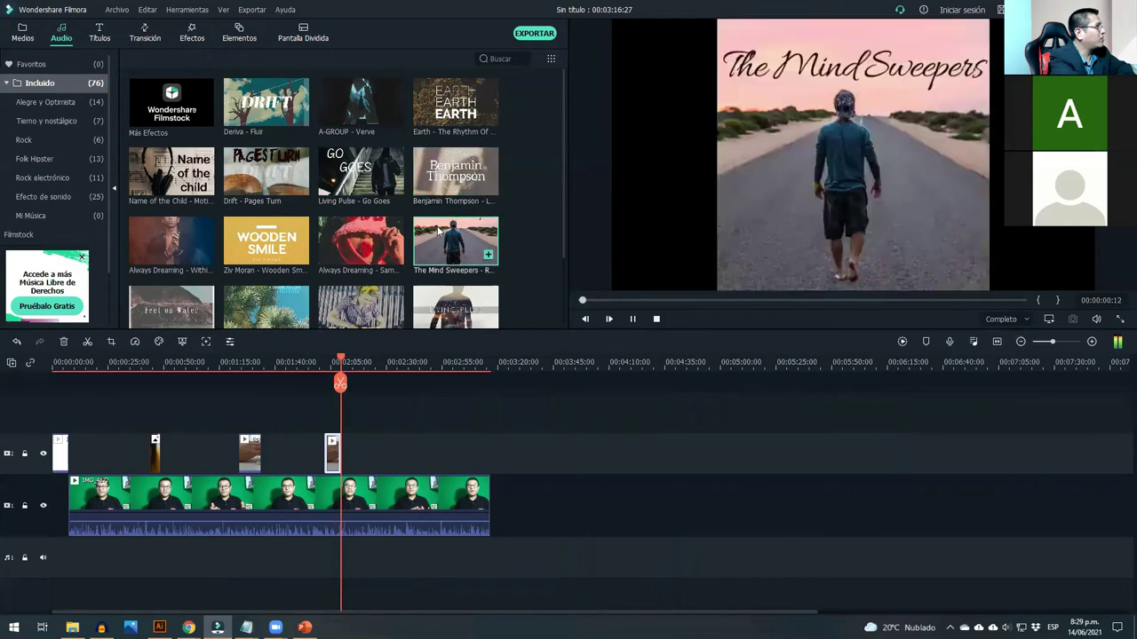
{"action": "double_click", "coordinate": [363, 254]}
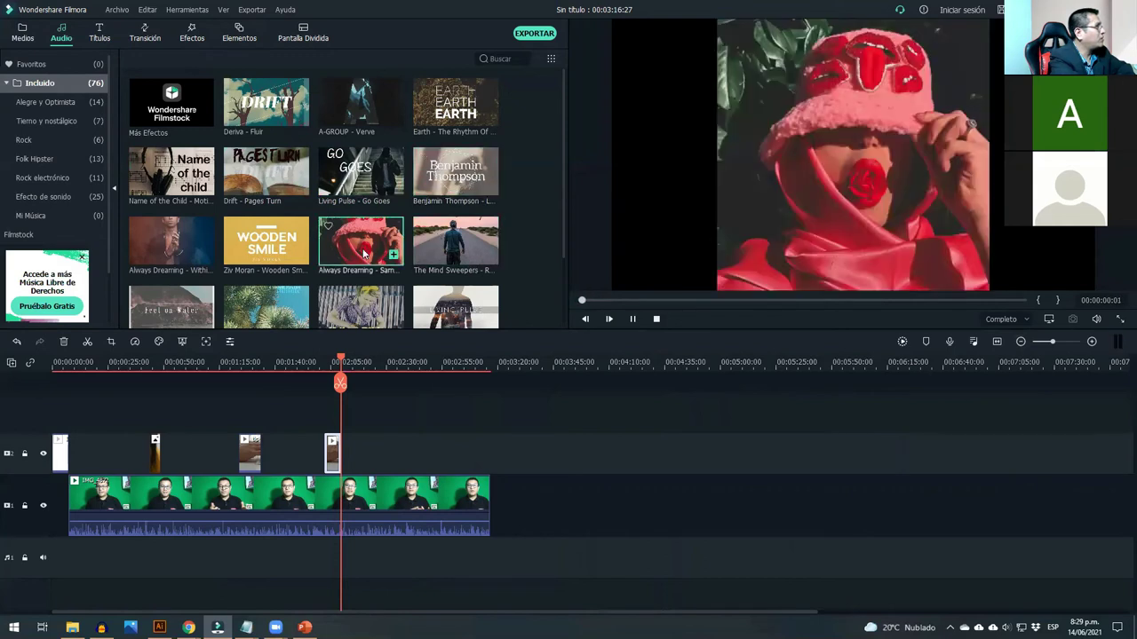
- Preview Ziv Moran - Wooden Smile - Clouds and place it on the audio track at the start of the timeline
{"action": "double_click", "coordinate": [265, 245]}
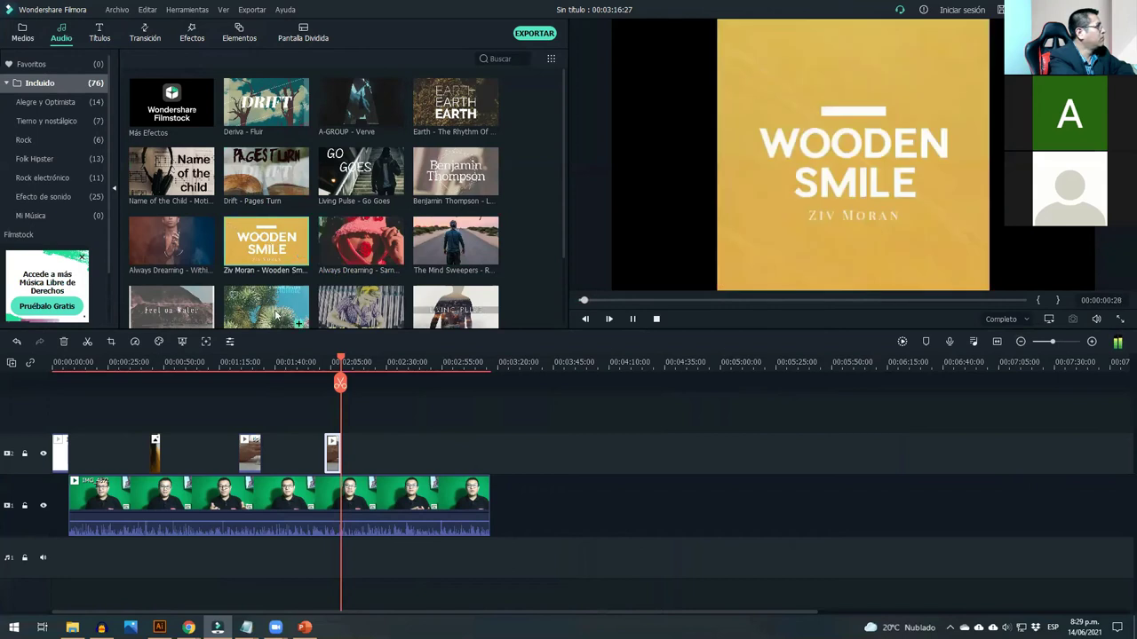
{"action": "scroll", "coordinate": [272, 302], "scroll_direction": "down", "scroll_amount": 3}
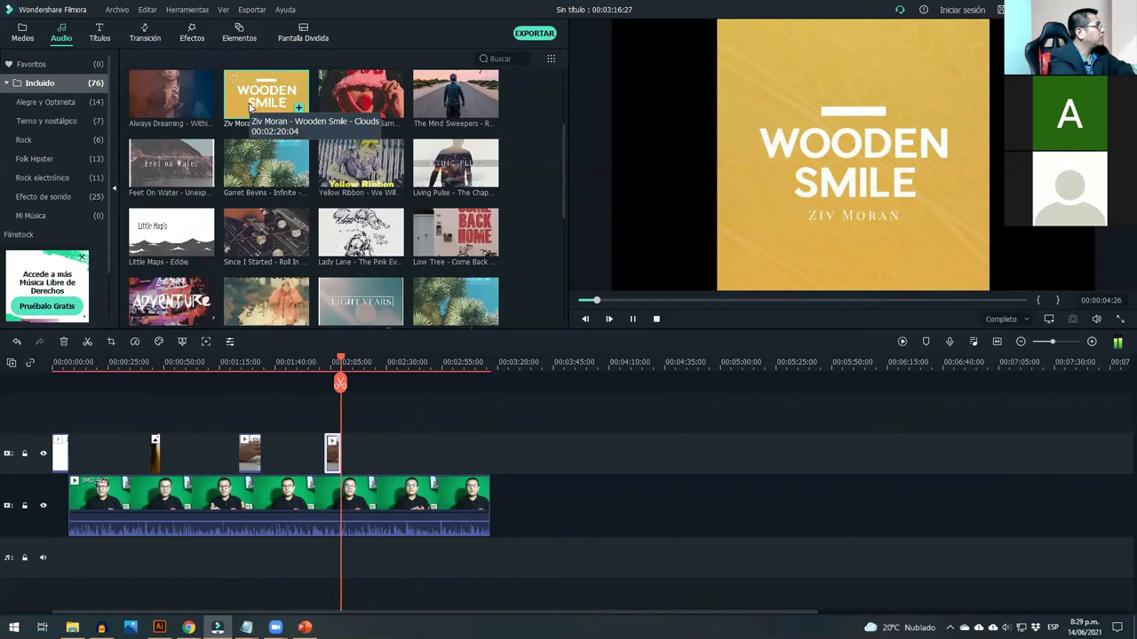
{"action": "left_click_drag", "start_coordinate": [251, 104], "coordinate": [53, 555]}
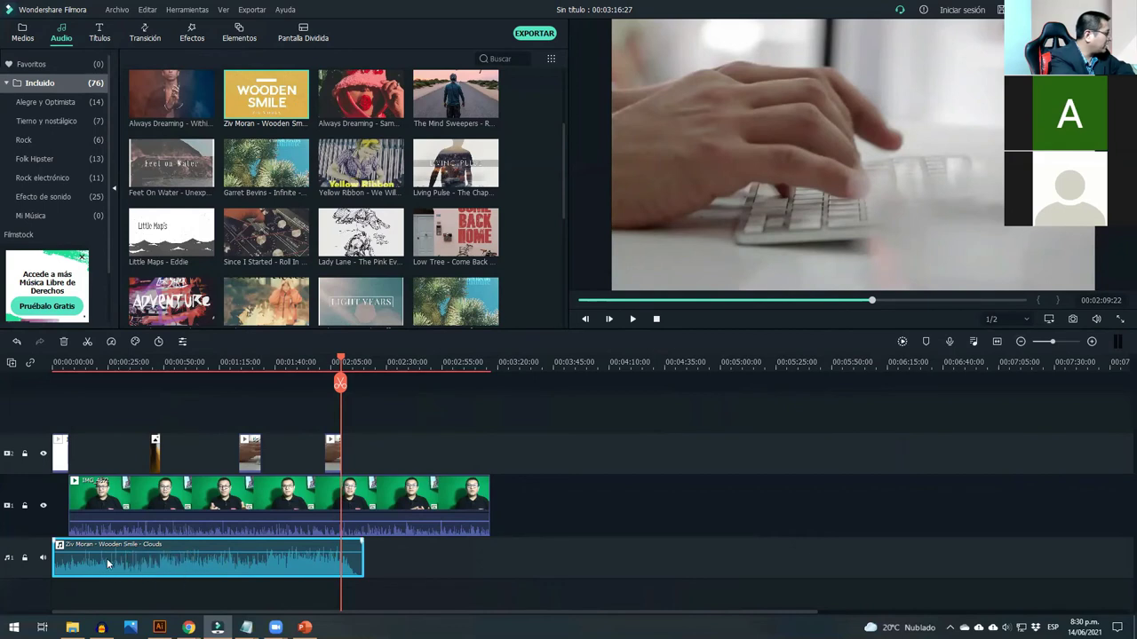
- Move the playhead to 00:00:49:22 and lower the Wooden Smile music clip's volume to -39.60 dB
{"action": "left_click", "coordinate": [162, 413]}
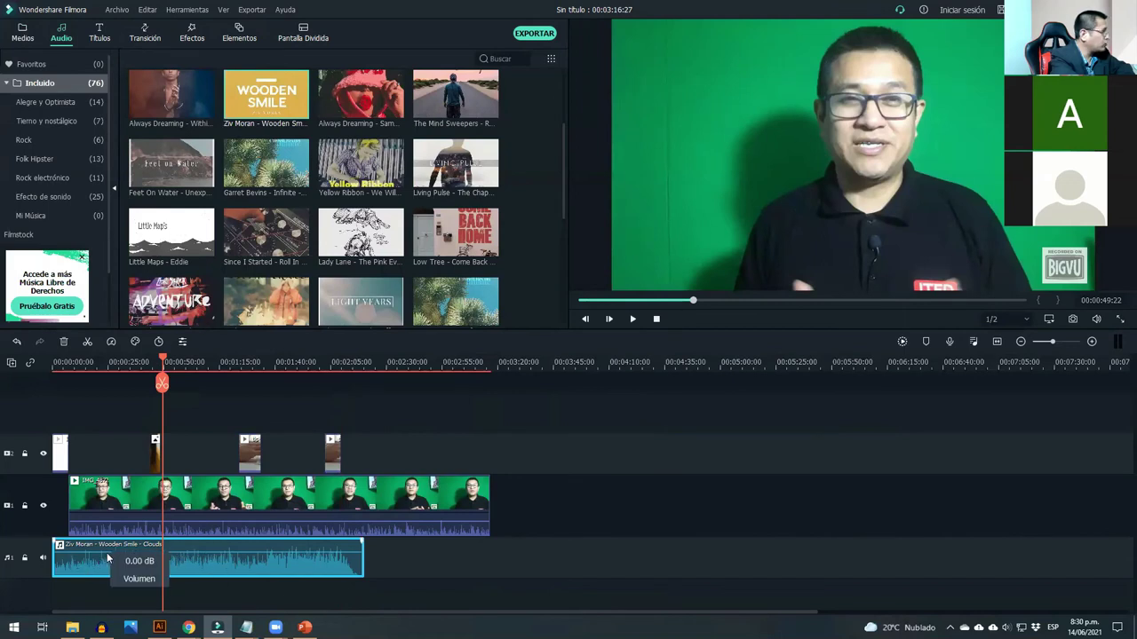
{"action": "right_click", "coordinate": [206, 559]}
{"action": "right_click", "coordinate": [193, 569]}
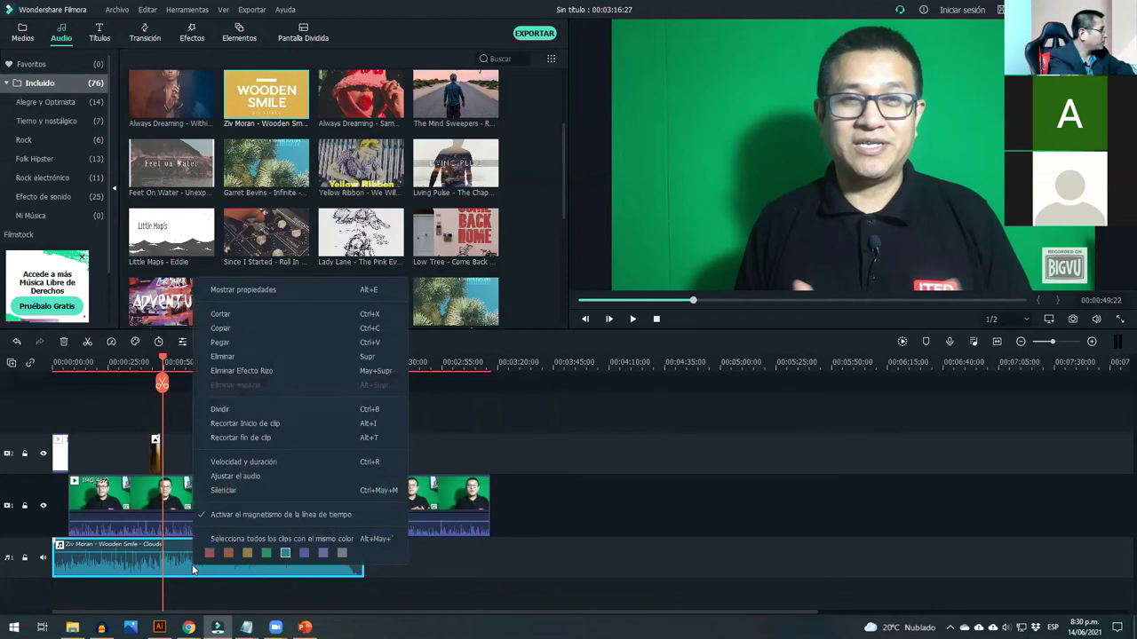
{"action": "right_click", "coordinate": [179, 567]}
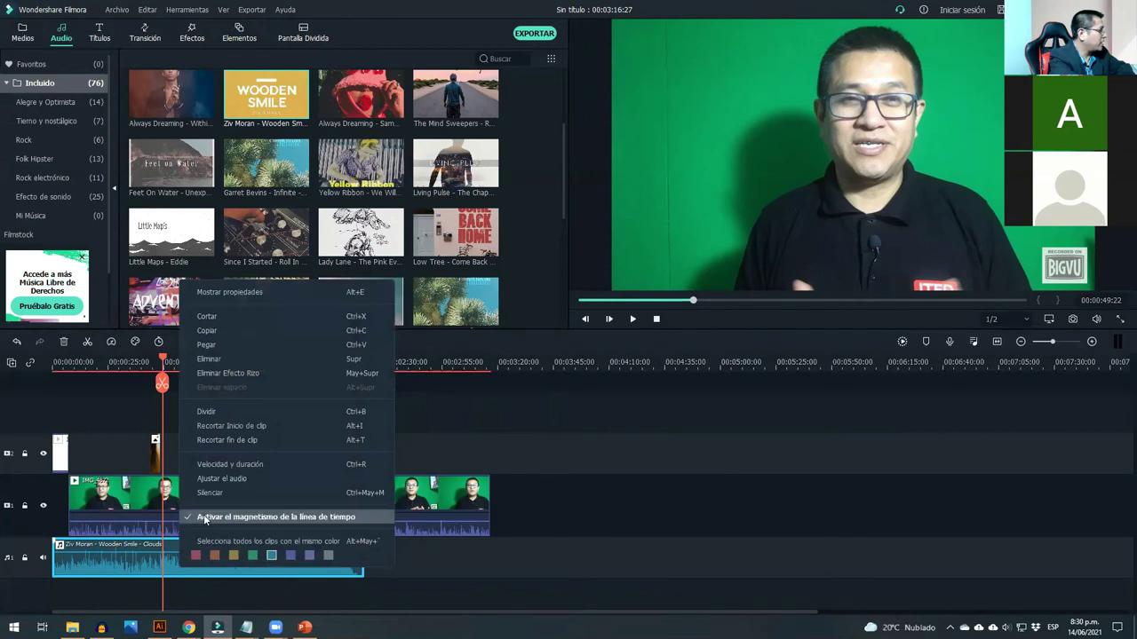
{"action": "left_click", "coordinate": [222, 479]}
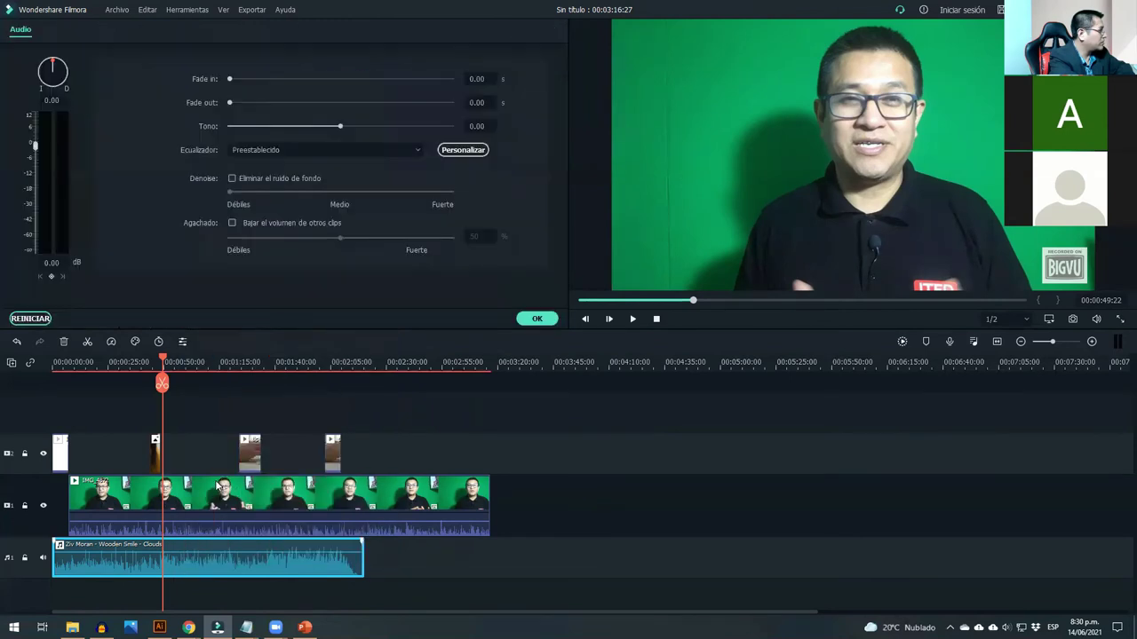
{"action": "left_click_drag", "start_coordinate": [36, 146], "coordinate": [42, 222]}
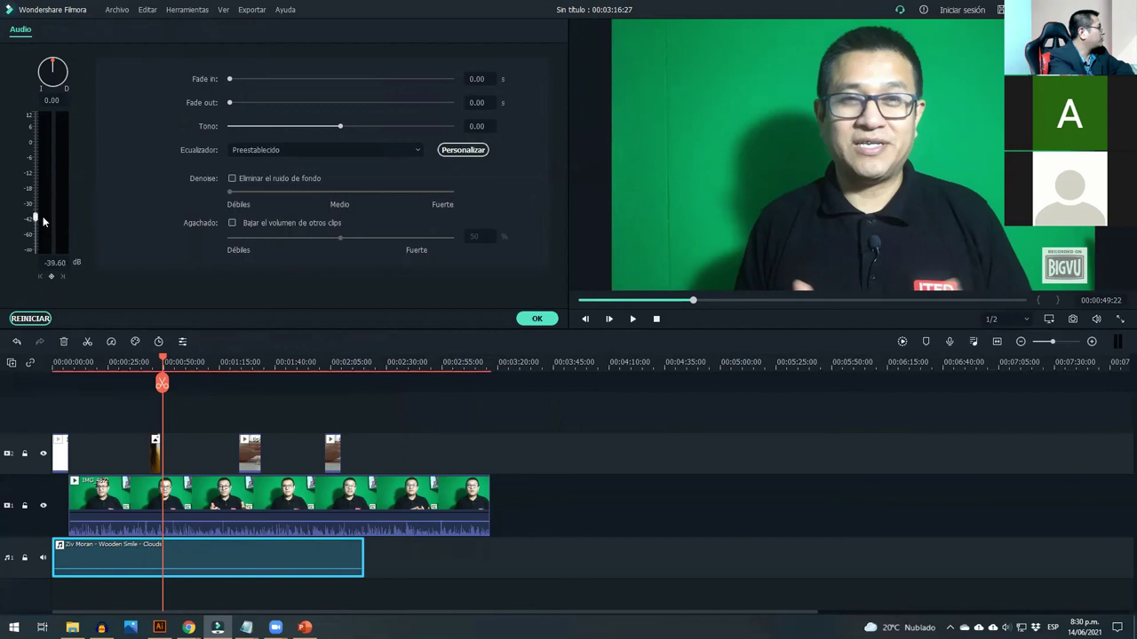
{"action": "left_click", "coordinate": [537, 318]}
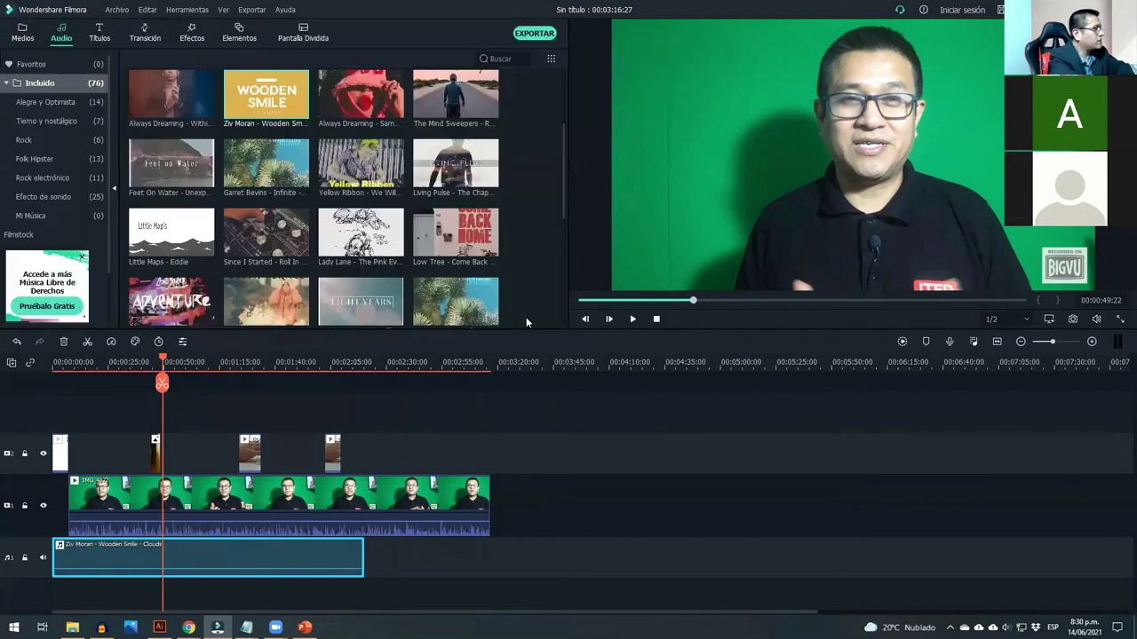
- Play the sequence from 00:00:49:22 and raise the music clip's volume to about -32 dB while listening
{"action": "left_click", "coordinate": [632, 319]}
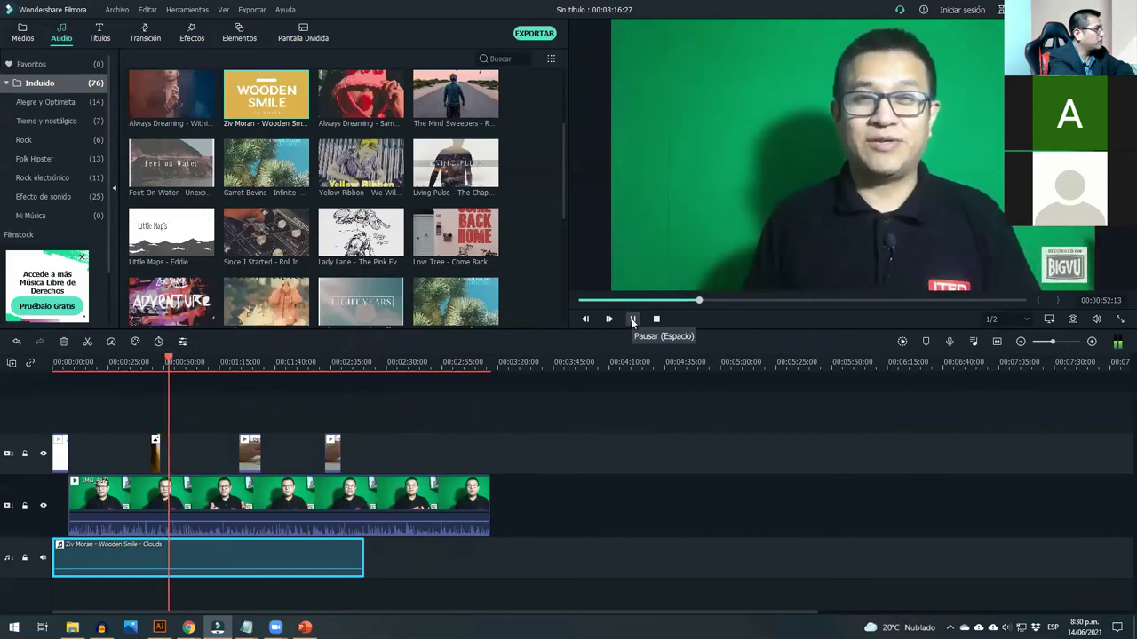
{"action": "right_click", "coordinate": [264, 557]}
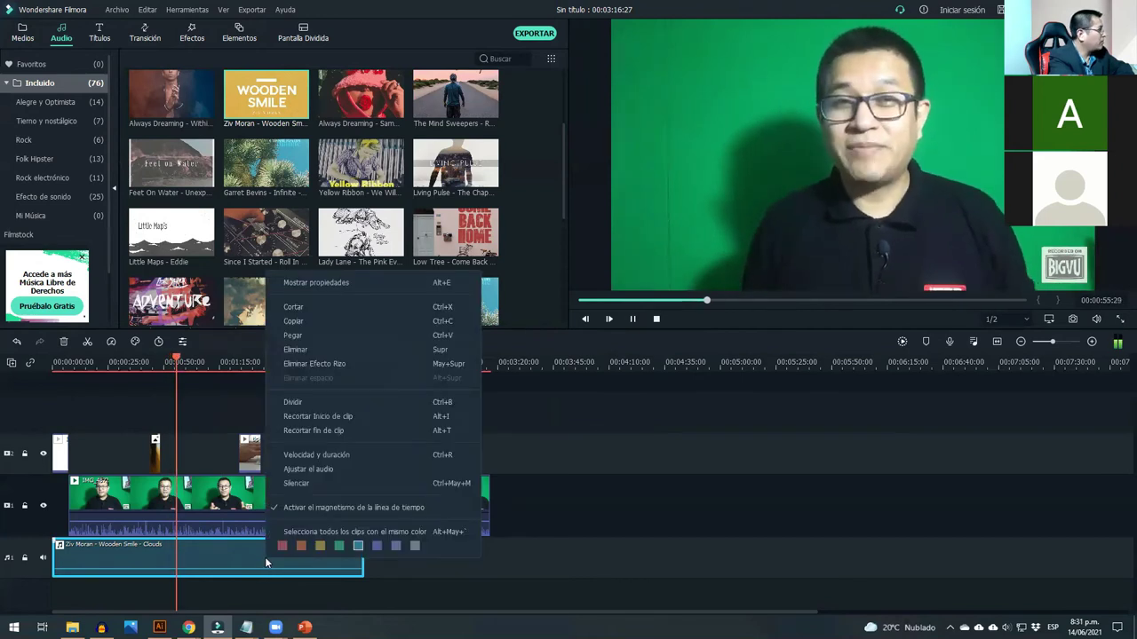
{"action": "left_click", "coordinate": [309, 472]}
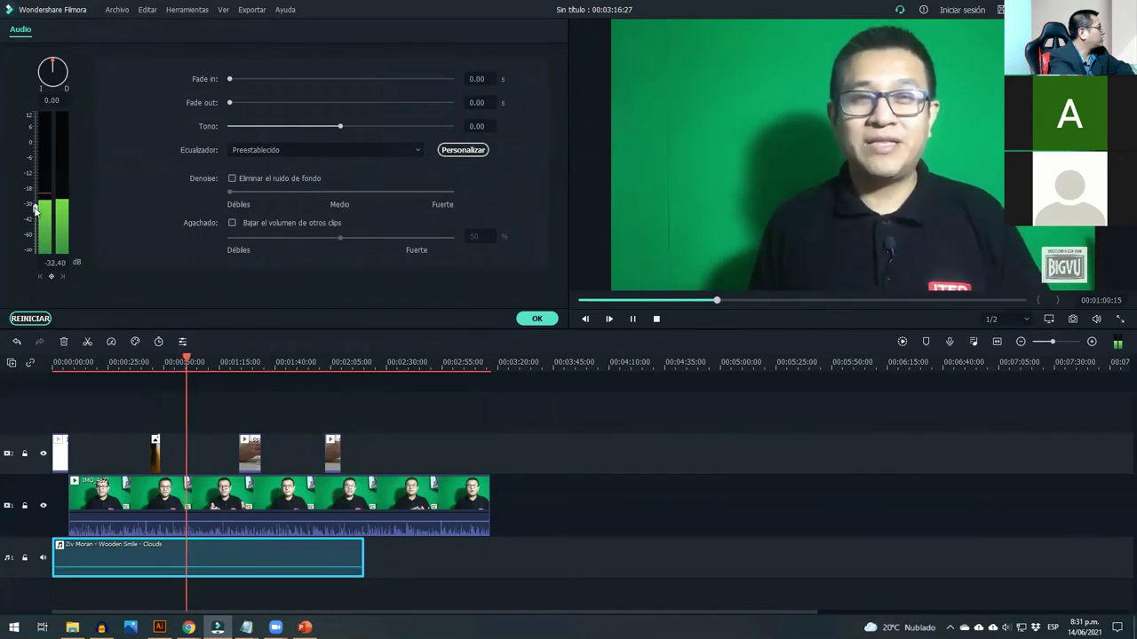
{"action": "left_click", "coordinate": [536, 318]}
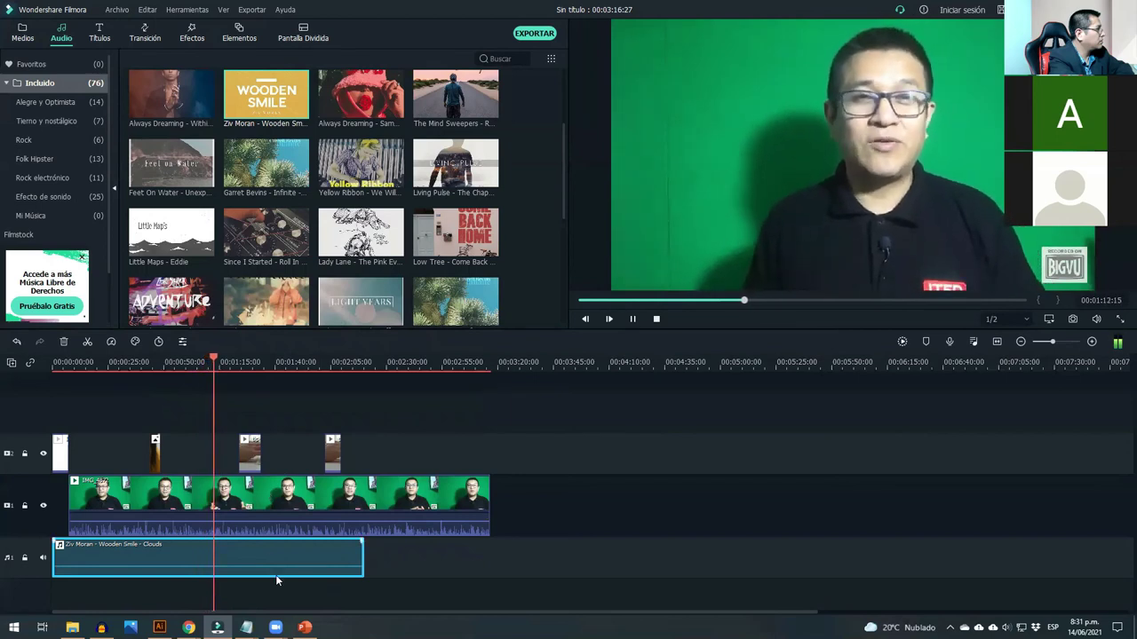
- Raise the music clip's volume to -23.76 dB, listen to the mix and pause playback at about 00:01:35
{"action": "right_click", "coordinate": [260, 553]}
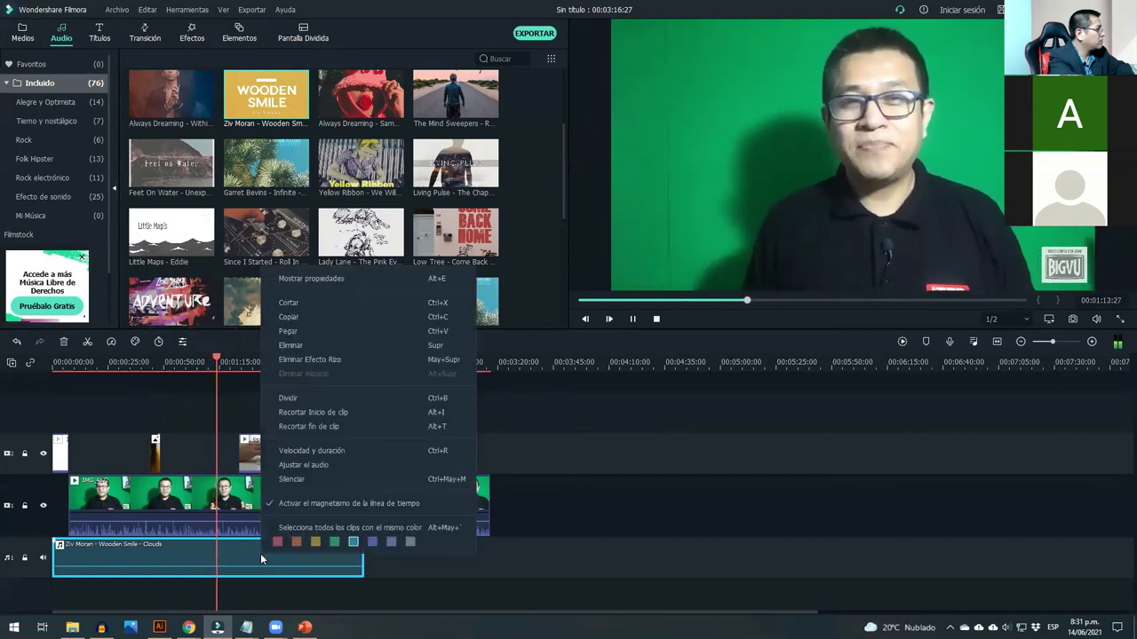
{"action": "left_click", "coordinate": [298, 462]}
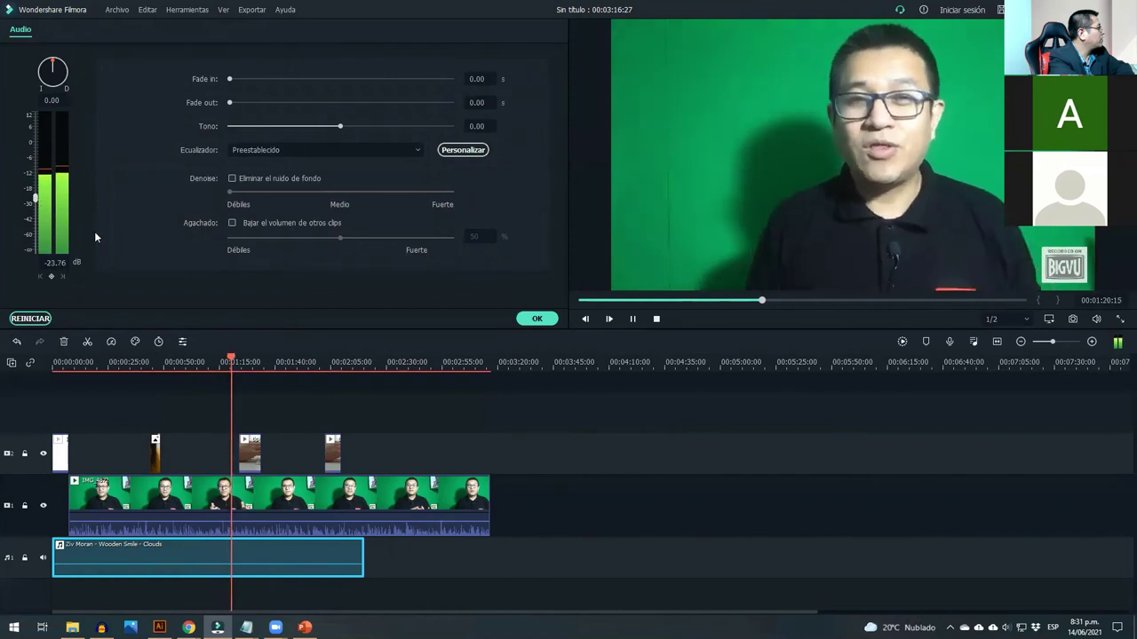
{"action": "left_click", "coordinate": [535, 318]}
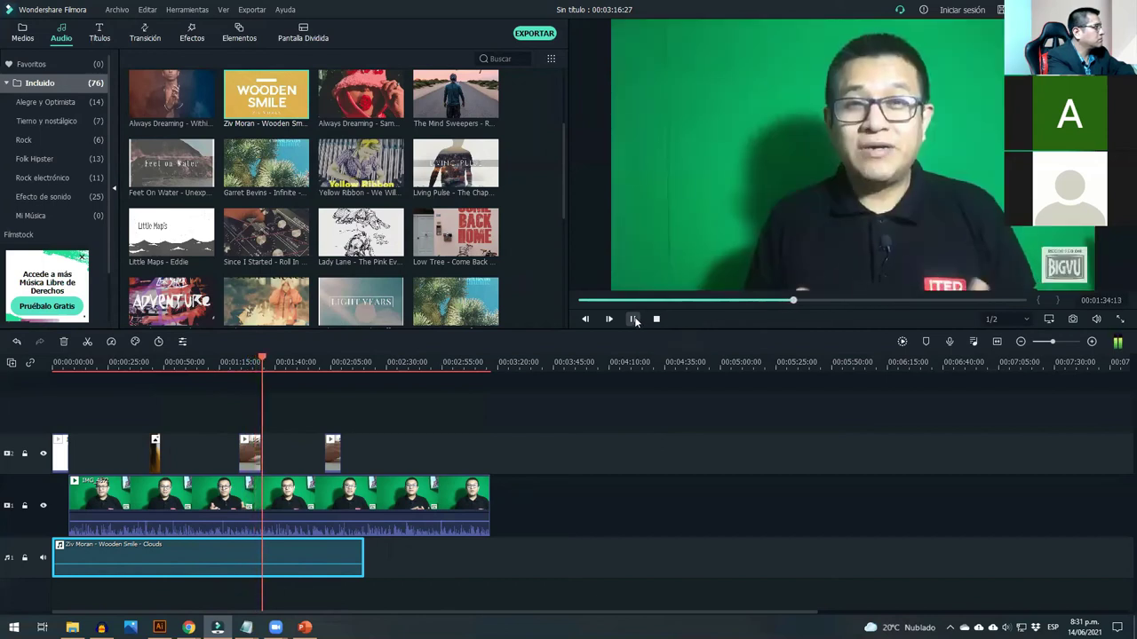
{"action": "left_click", "coordinate": [634, 319]}
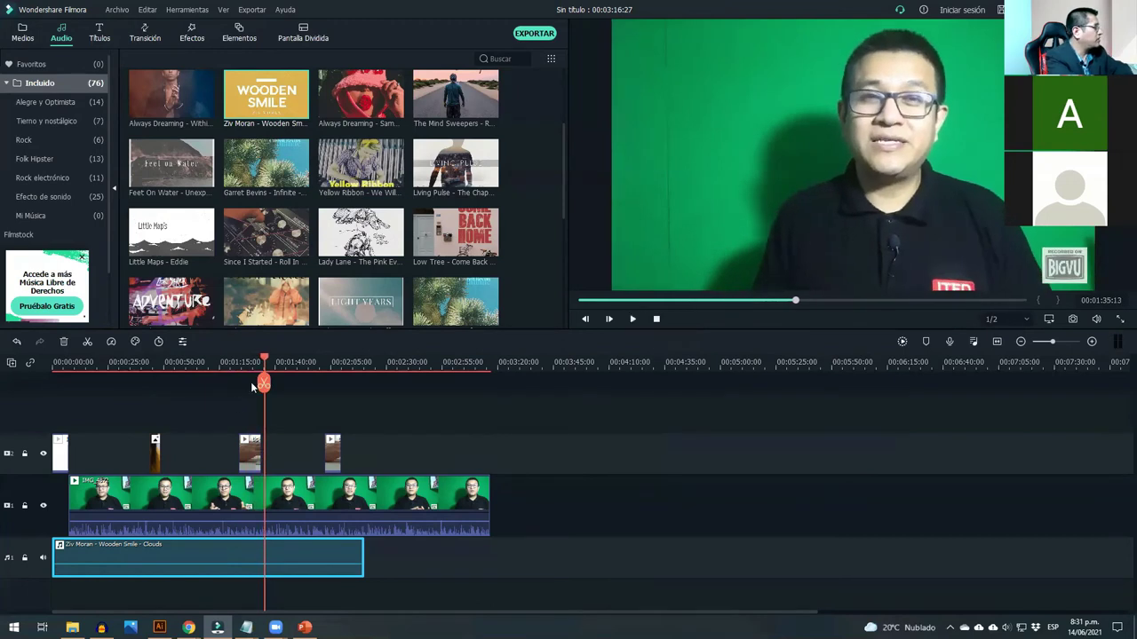
- Review the music clip's audio settings and close them without changes
{"action": "right_click", "coordinate": [202, 557]}
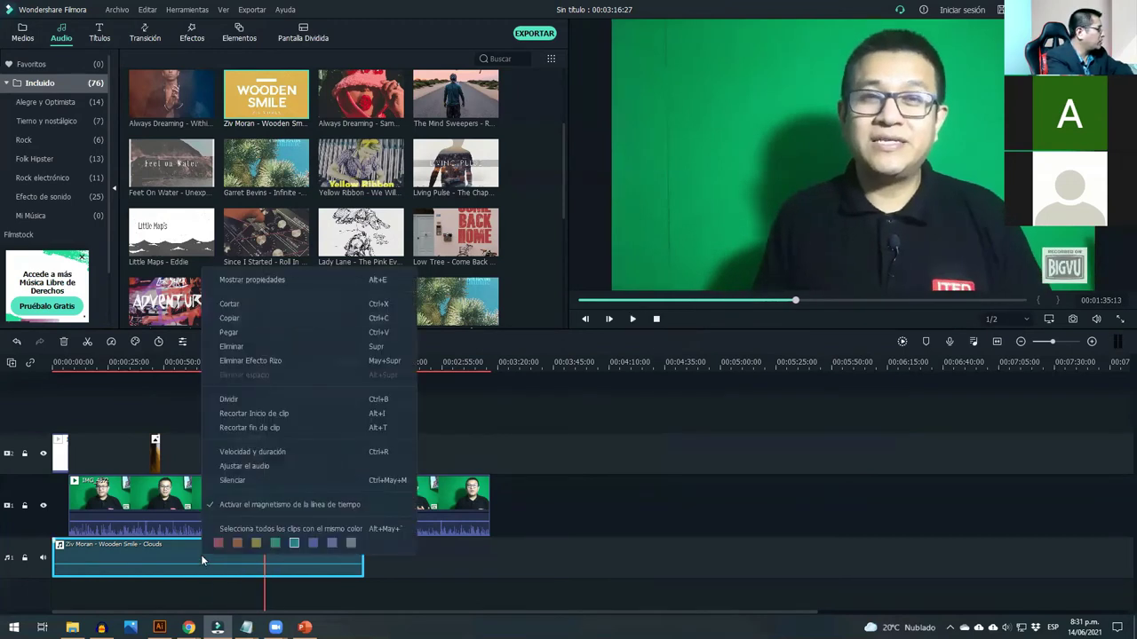
{"action": "left_click", "coordinate": [253, 466]}
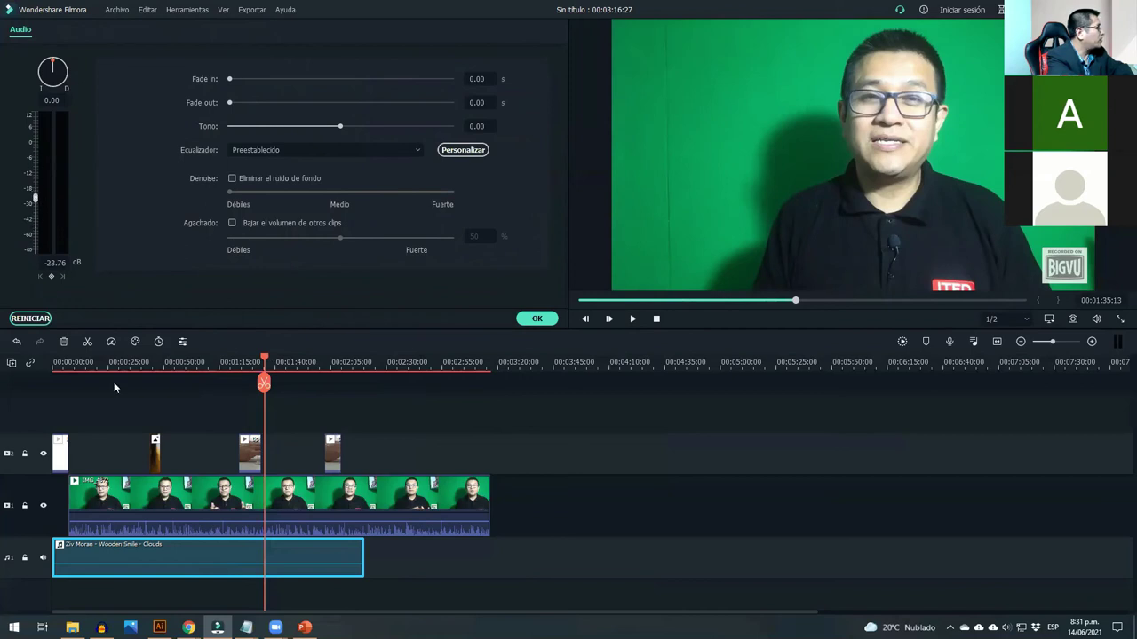
{"action": "left_click", "coordinate": [537, 319]}
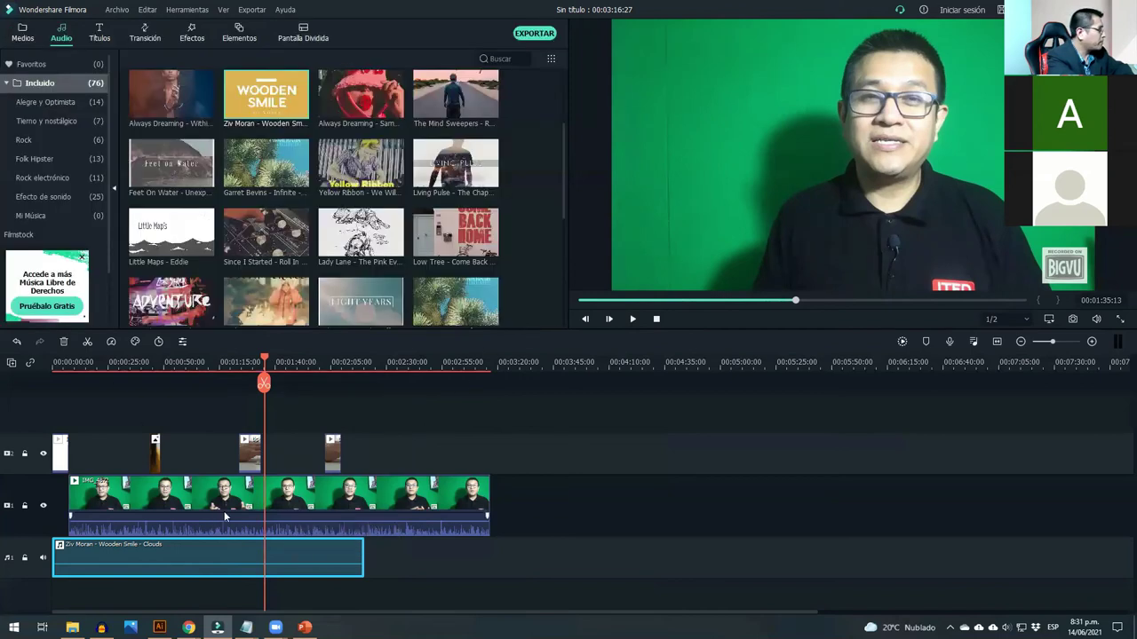
- Turn on background noise removal in the main recording's audio settings and accept them
{"action": "left_click", "coordinate": [188, 497]}
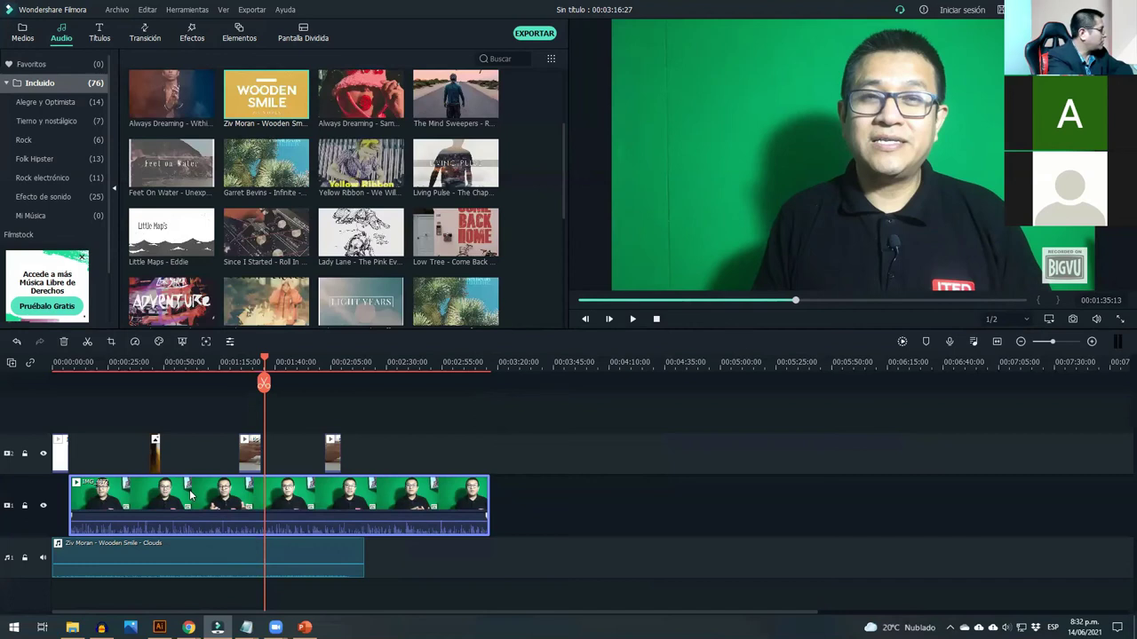
{"action": "right_click", "coordinate": [189, 493]}
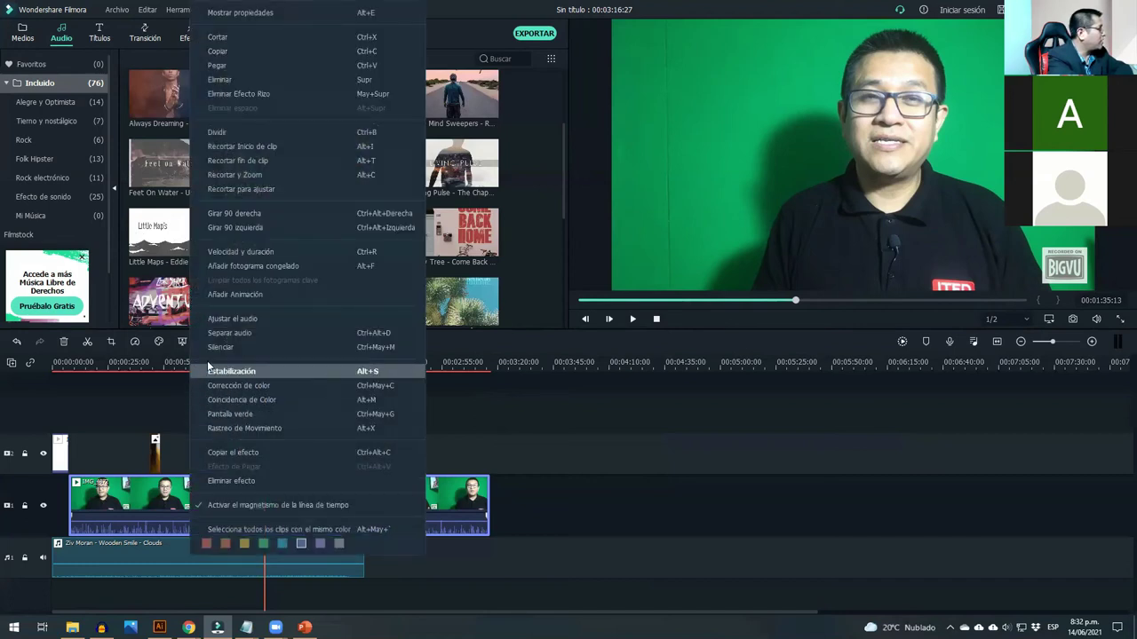
{"action": "left_click", "coordinate": [228, 319]}
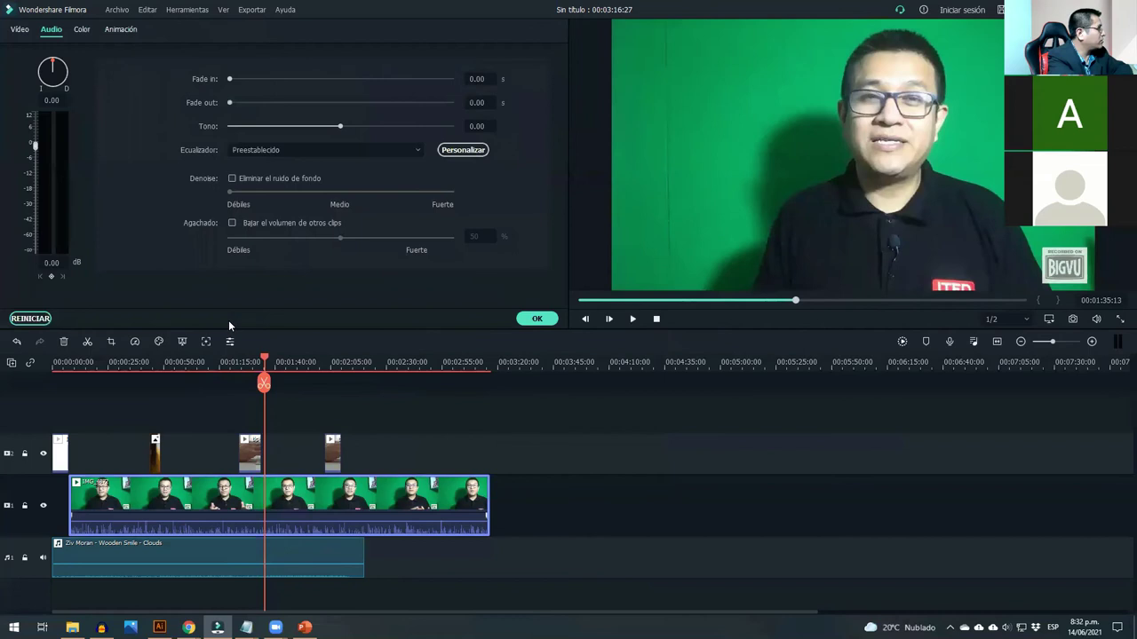
{"action": "left_click", "coordinate": [233, 179]}
{"action": "left_click", "coordinate": [534, 319]}
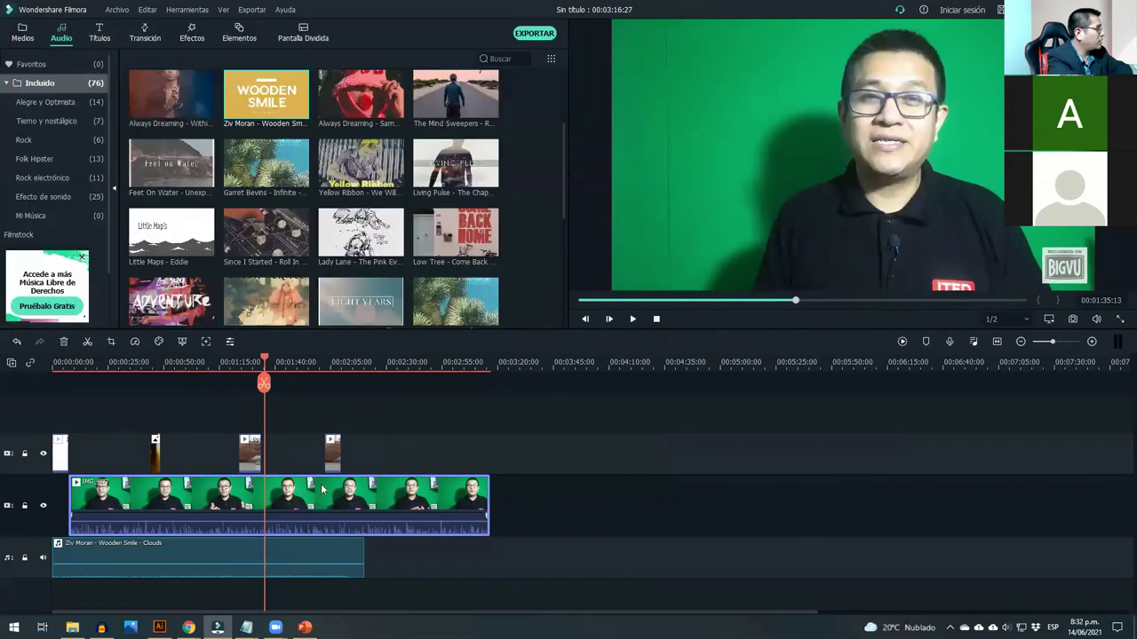
- Check where the music ends against the recording and trim the music clip's end to about 00:02:13
{"action": "left_click", "coordinate": [219, 362]}
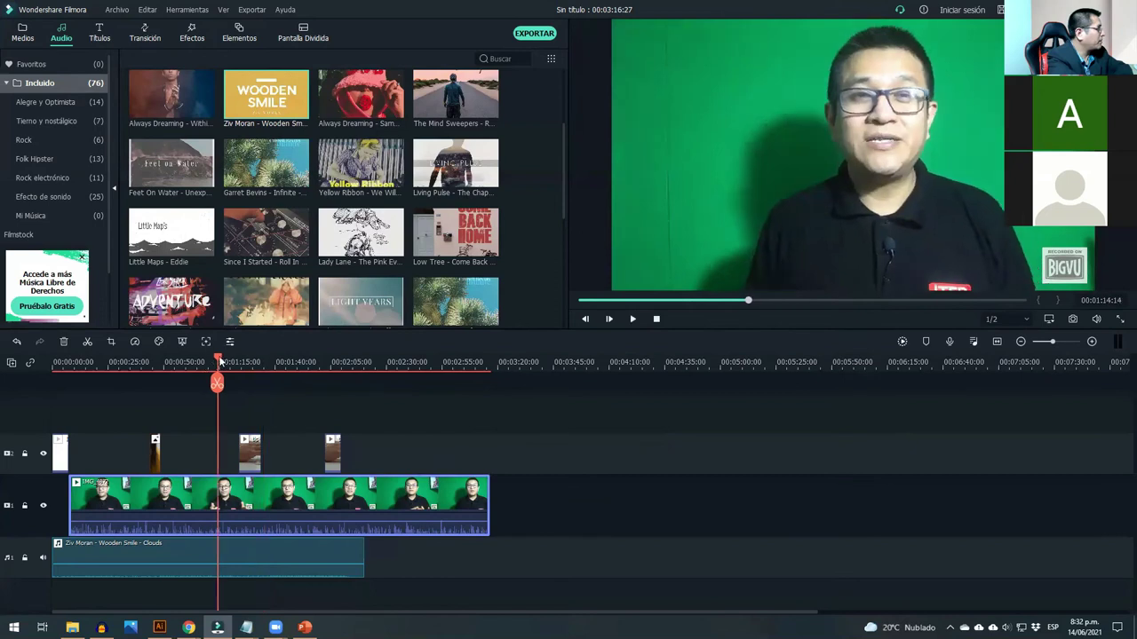
{"action": "left_click_drag", "start_coordinate": [219, 362], "coordinate": [365, 419]}
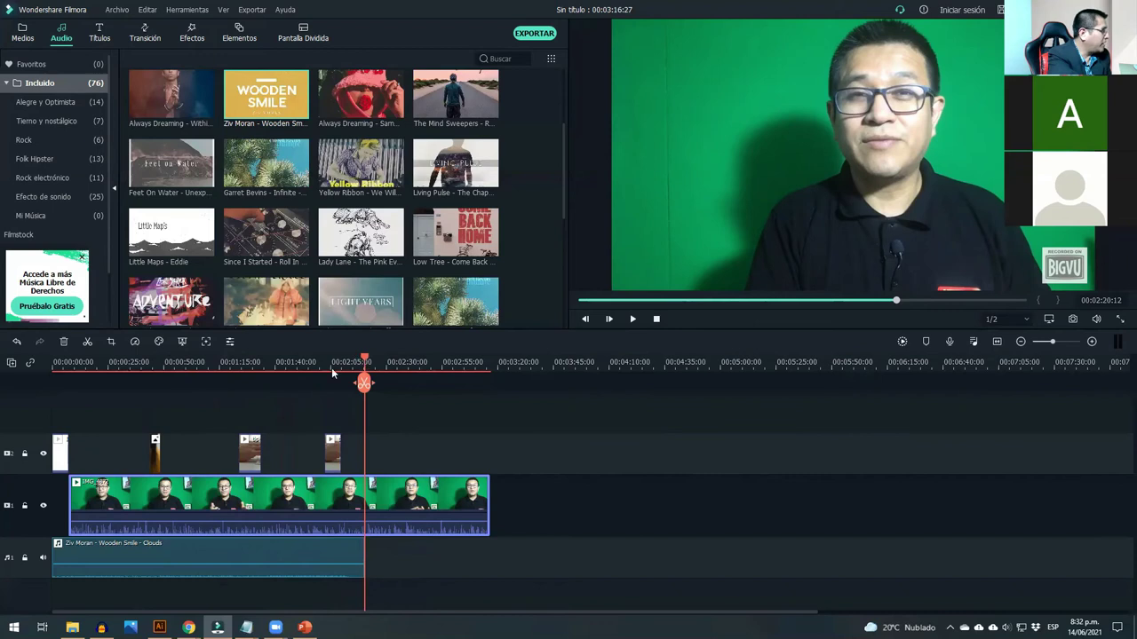
{"action": "left_click_drag", "start_coordinate": [363, 359], "coordinate": [309, 360]}
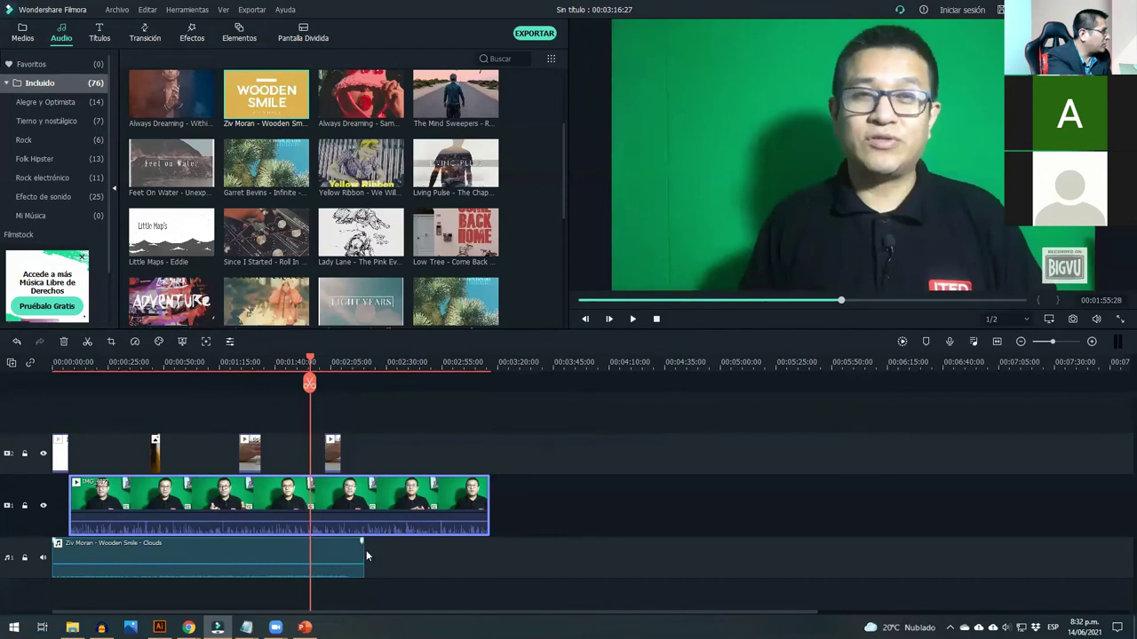
{"action": "left_click_drag", "start_coordinate": [364, 556], "coordinate": [349, 554]}
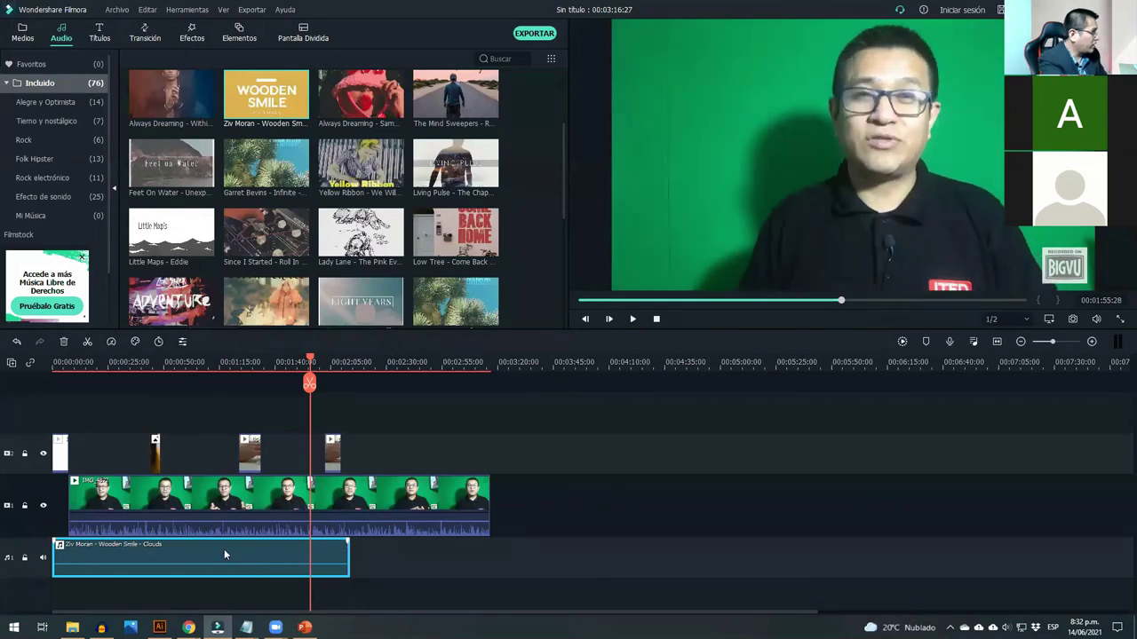
- Copy the trimmed music clip and paste a duplicate on the audio track at 00:03:59:18
{"action": "right_click", "coordinate": [224, 554]}
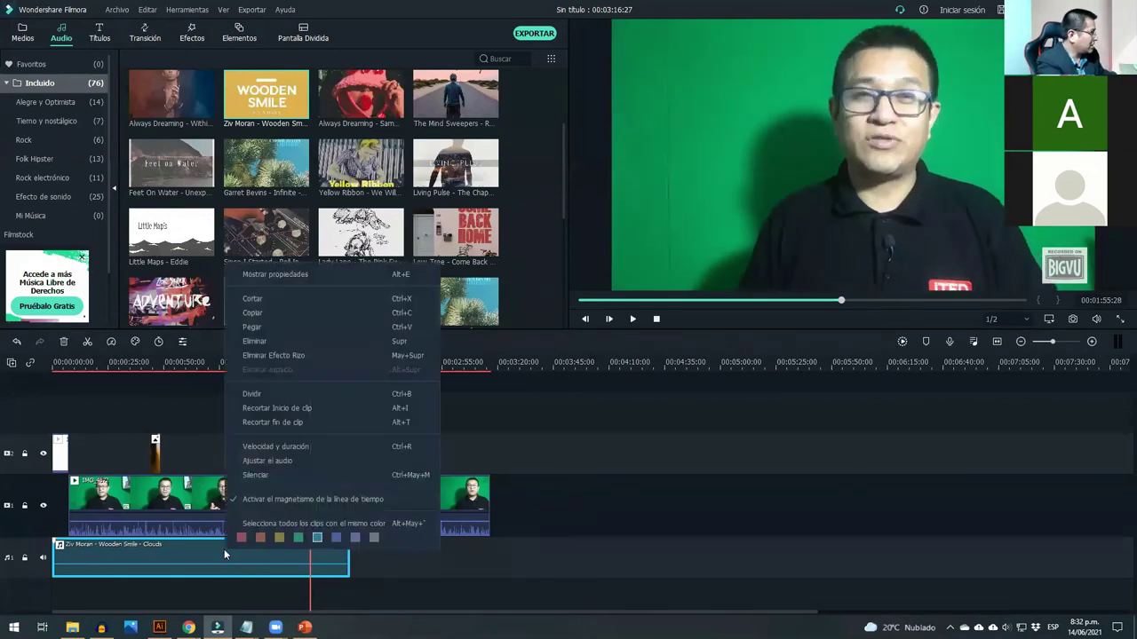
{"action": "left_click", "coordinate": [254, 313]}
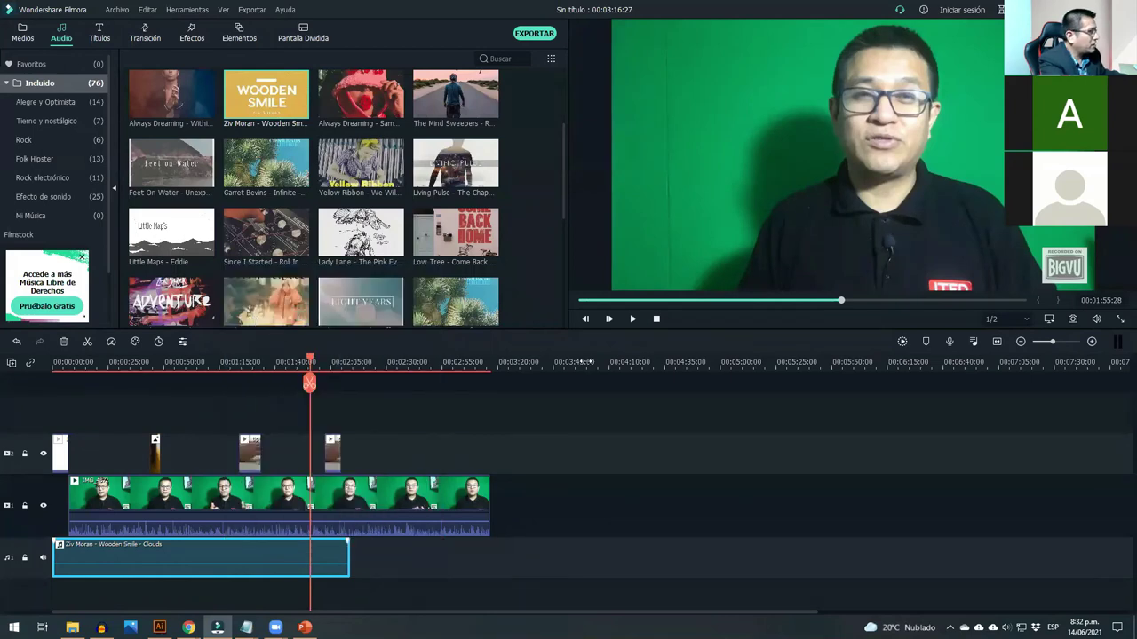
{"action": "left_click", "coordinate": [583, 362]}
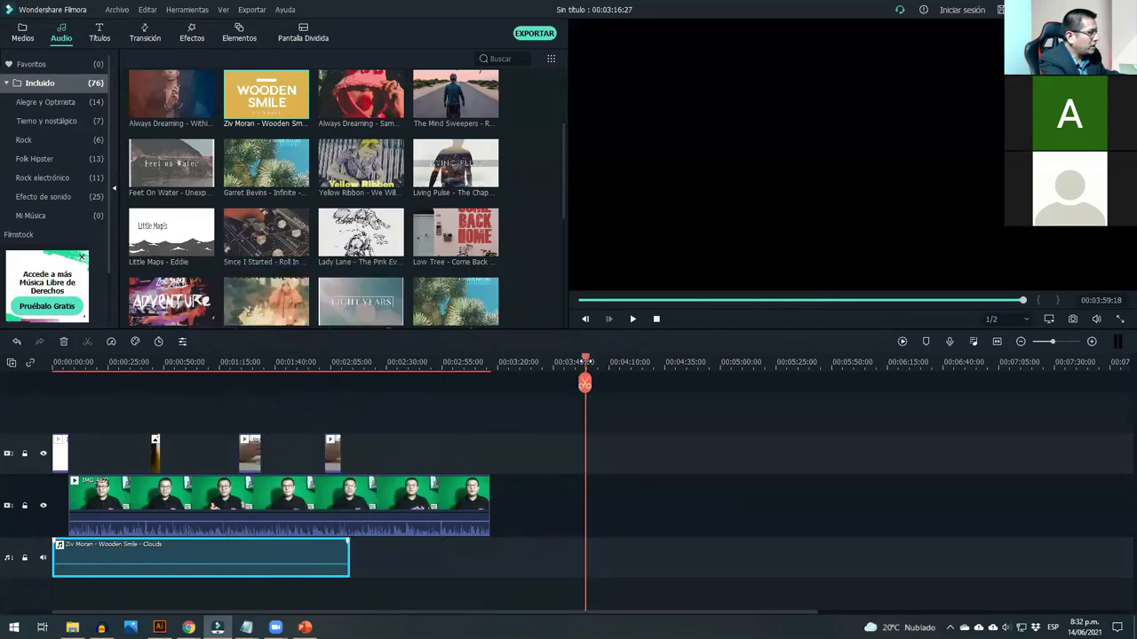
{"action": "key", "text": "ctrl+v"}
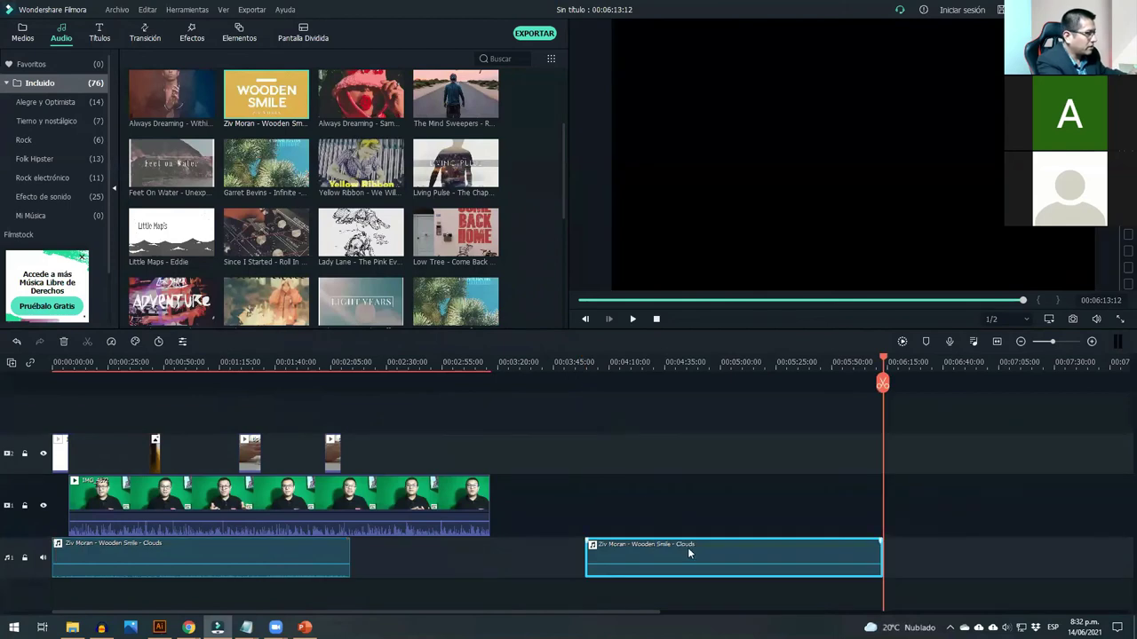
- Butt the duplicate music clip against the first one and trim its end to the end of the main recording at 00:03:16:27
{"action": "left_click_drag", "start_coordinate": [685, 551], "coordinate": [464, 559]}
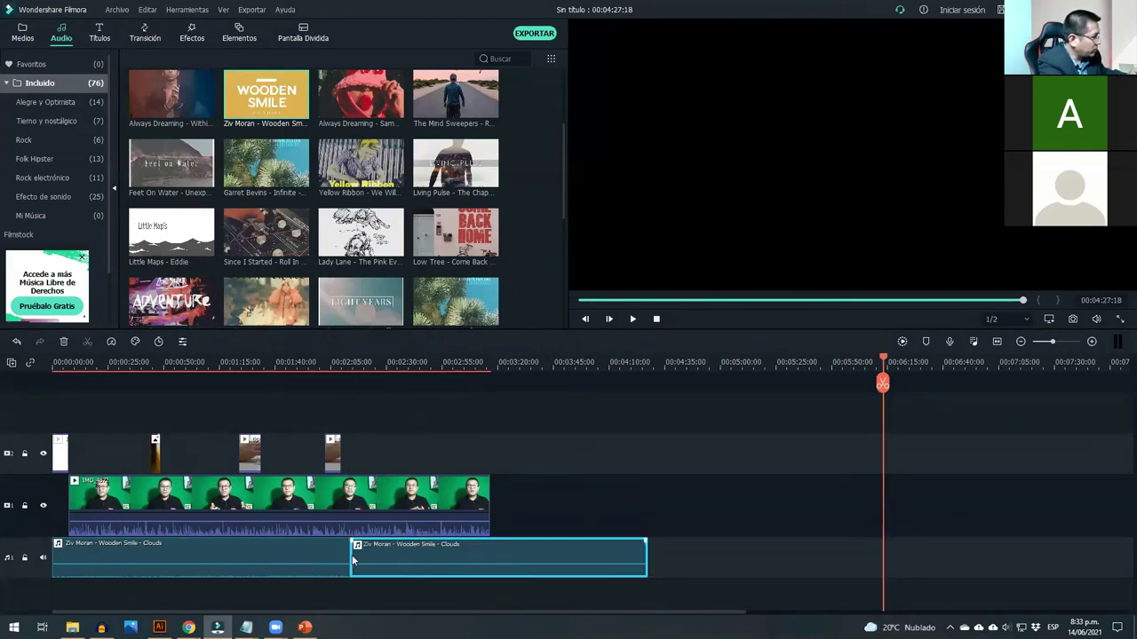
{"action": "left_click_drag", "start_coordinate": [349, 556], "coordinate": [528, 552]}
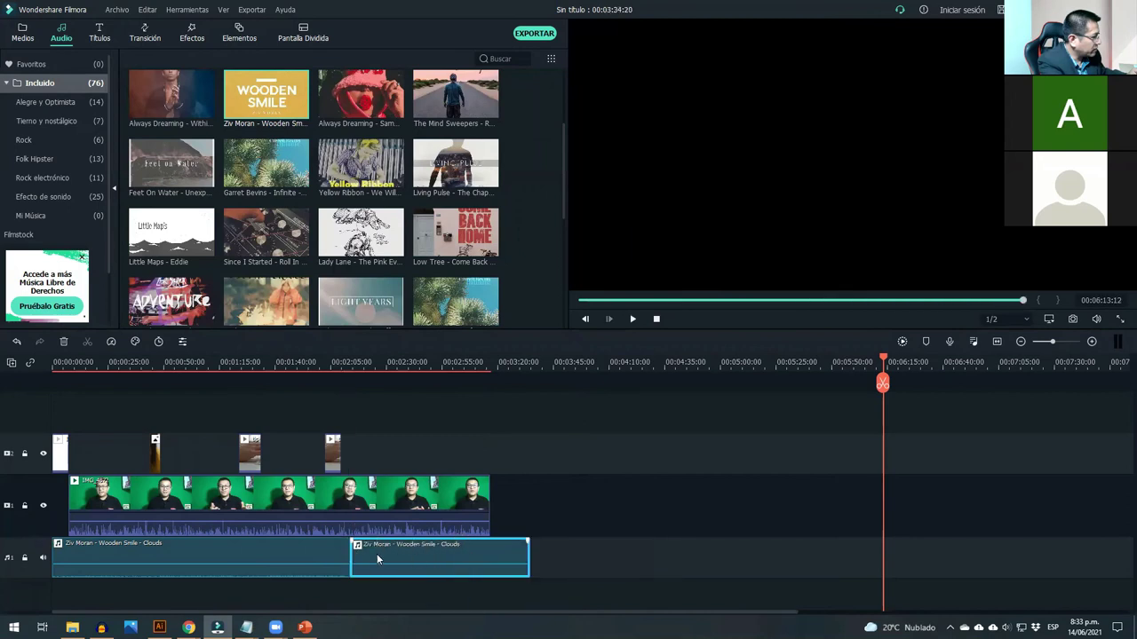
{"action": "left_click_drag", "start_coordinate": [349, 553], "coordinate": [378, 557]}
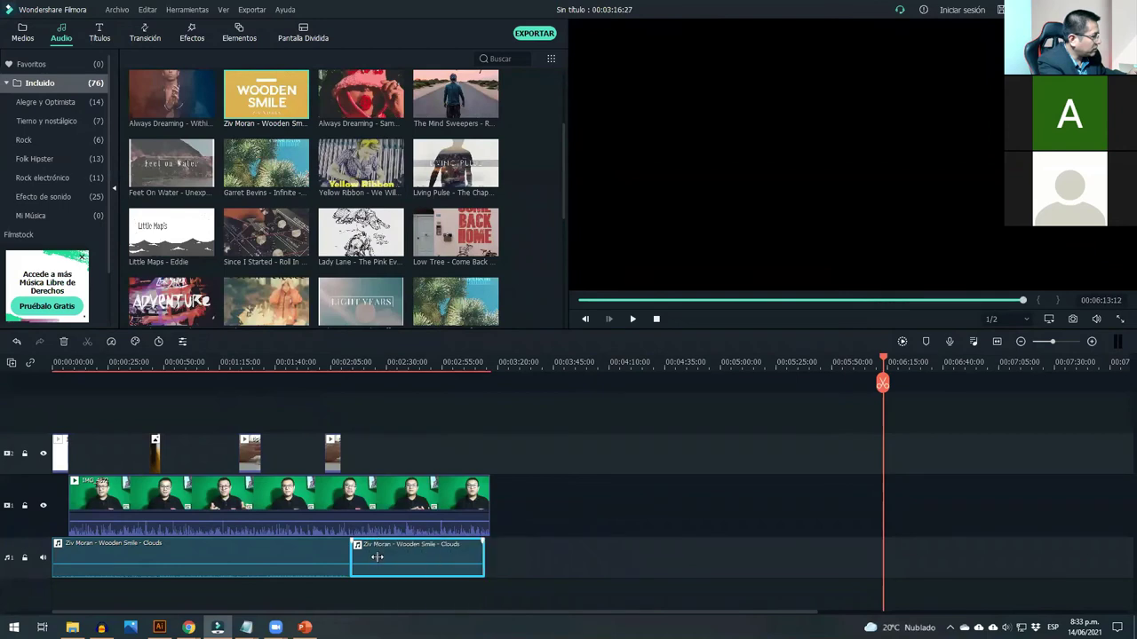
{"action": "left_click_drag", "start_coordinate": [484, 557], "coordinate": [489, 560]}
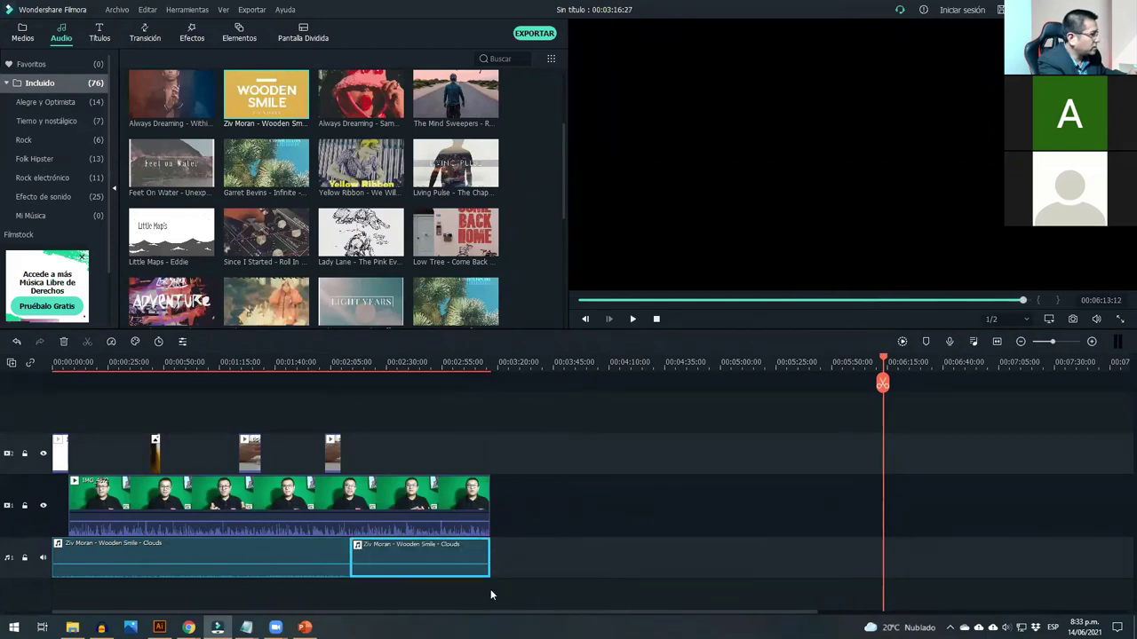
- Play back the join between the two music clips to check how the music continues
{"action": "left_click", "coordinate": [449, 381]}
{"action": "left_click_drag", "start_coordinate": [449, 382], "coordinate": [337, 384]}
{"action": "left_click", "coordinate": [632, 320]}
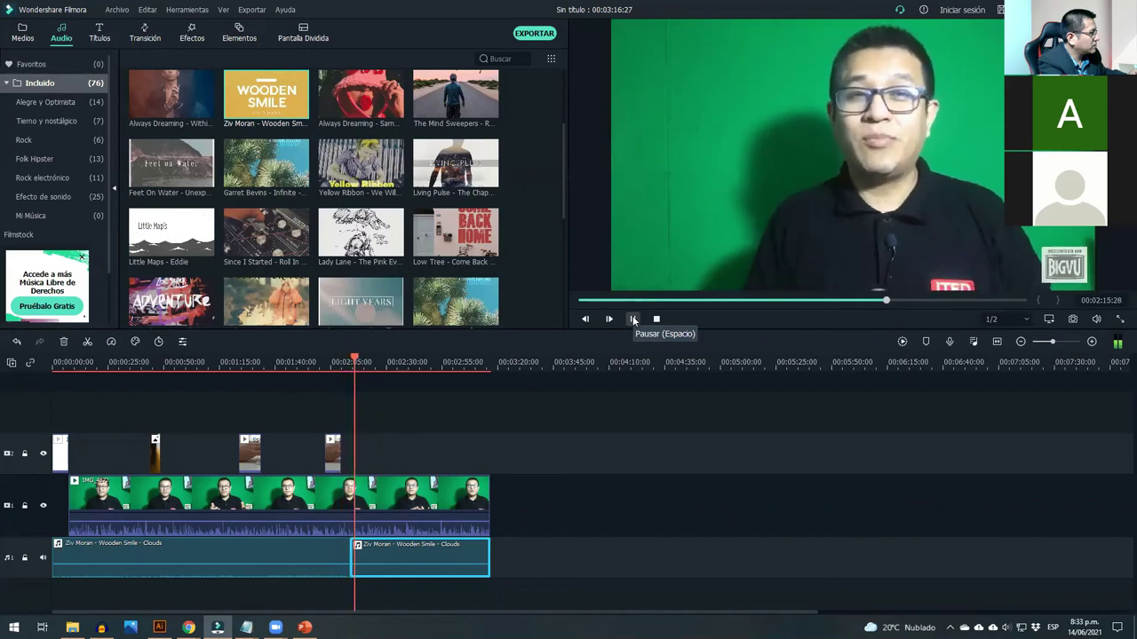
{"action": "left_click", "coordinate": [632, 320]}
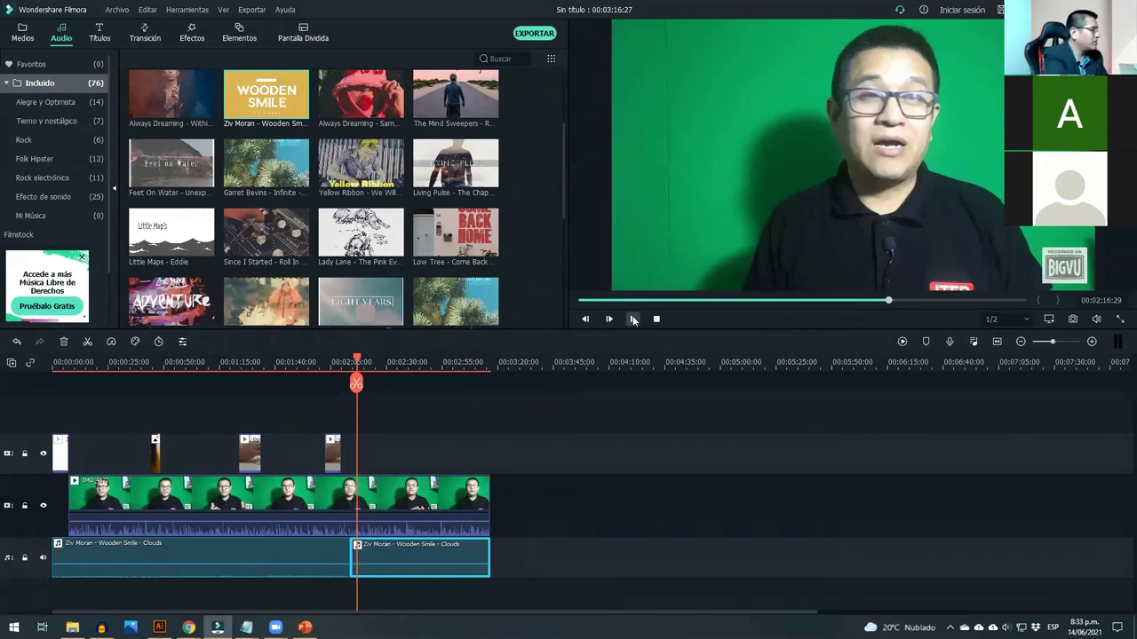
{"action": "left_click", "coordinate": [326, 362]}
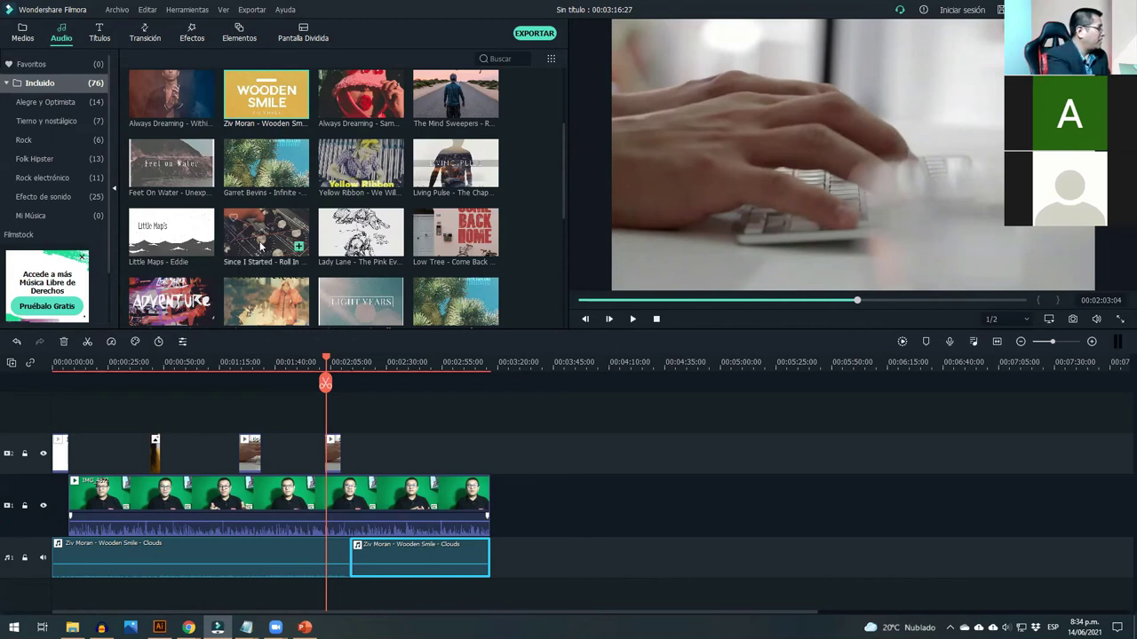
{"action": "left_click", "coordinate": [211, 366]}
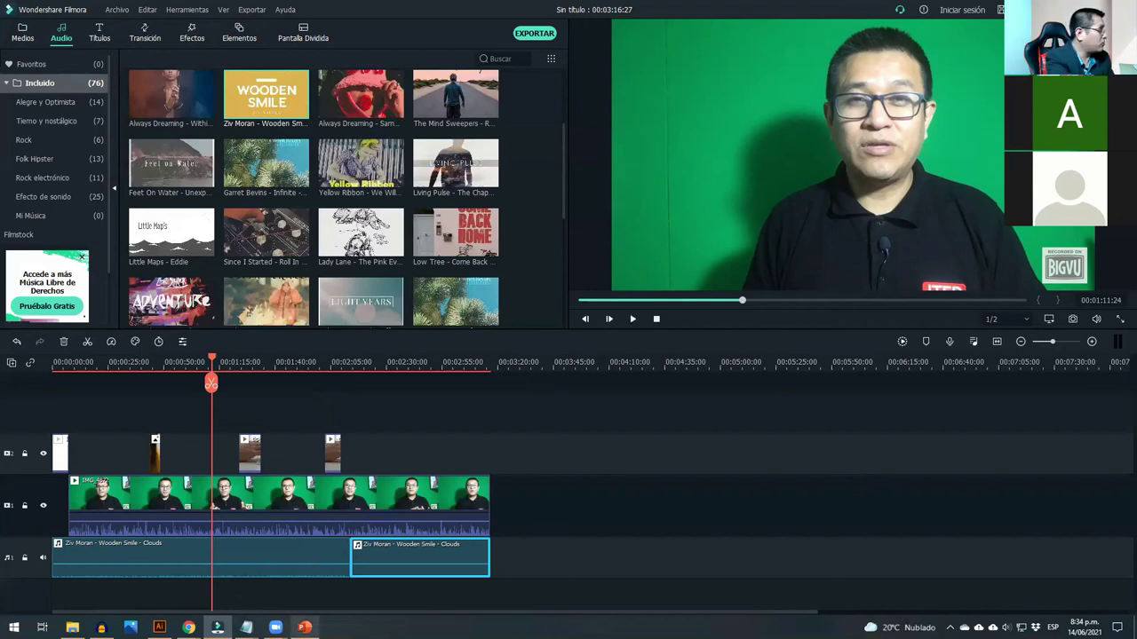
- Switch to PowerPoint, view the "PASO 4: Incluye efectos en los recursos multimedia" slide, and return to Filmora
{"action": "left_click", "coordinate": [305, 627]}
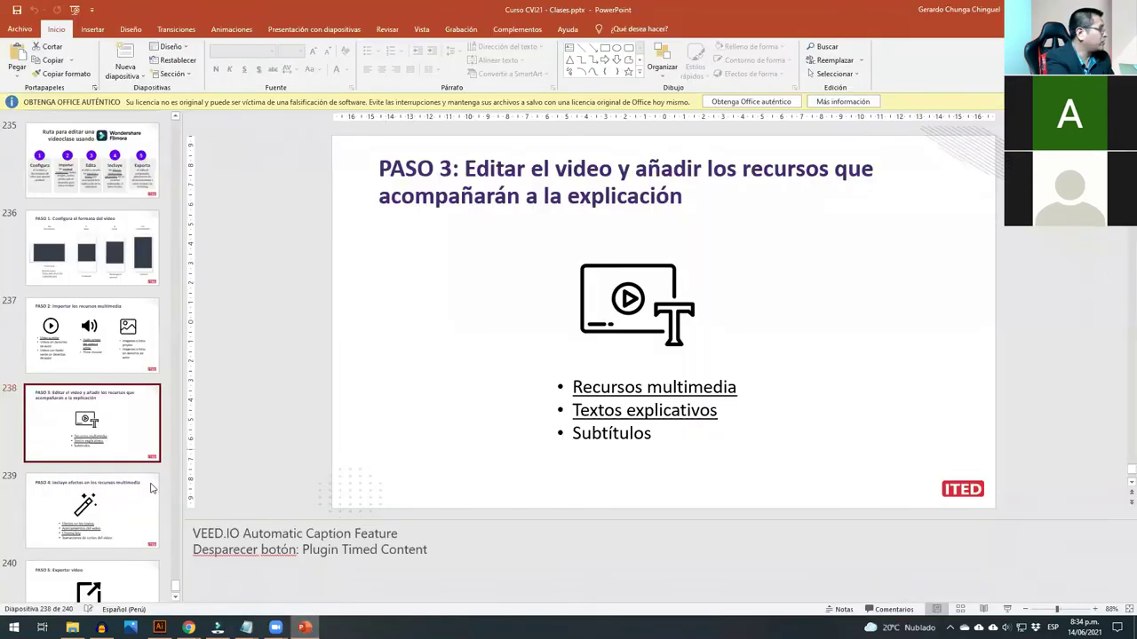
{"action": "left_click", "coordinate": [127, 505]}
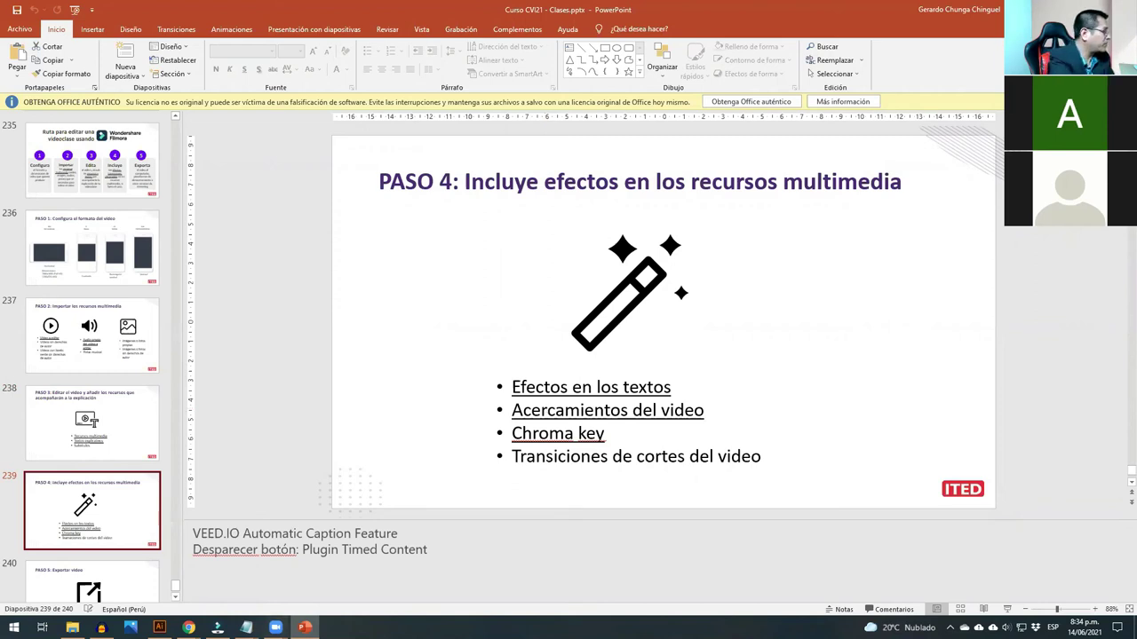
{"action": "key", "text": "alt+Tab"}
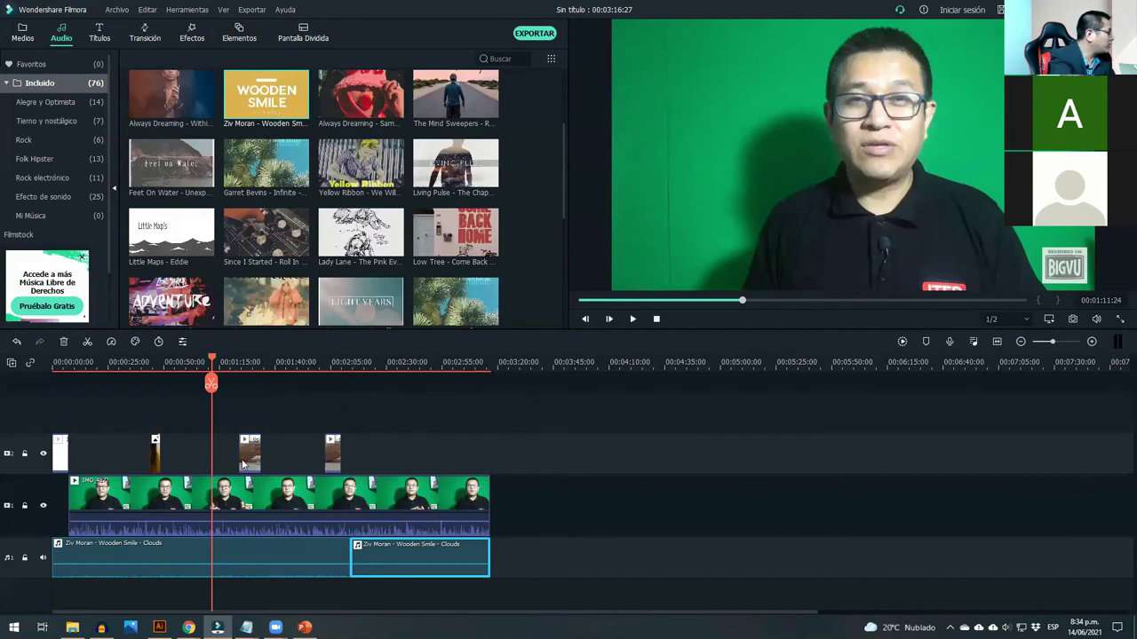
- Split the main recording at 00:01:16:10
{"action": "left_click", "coordinate": [215, 484]}
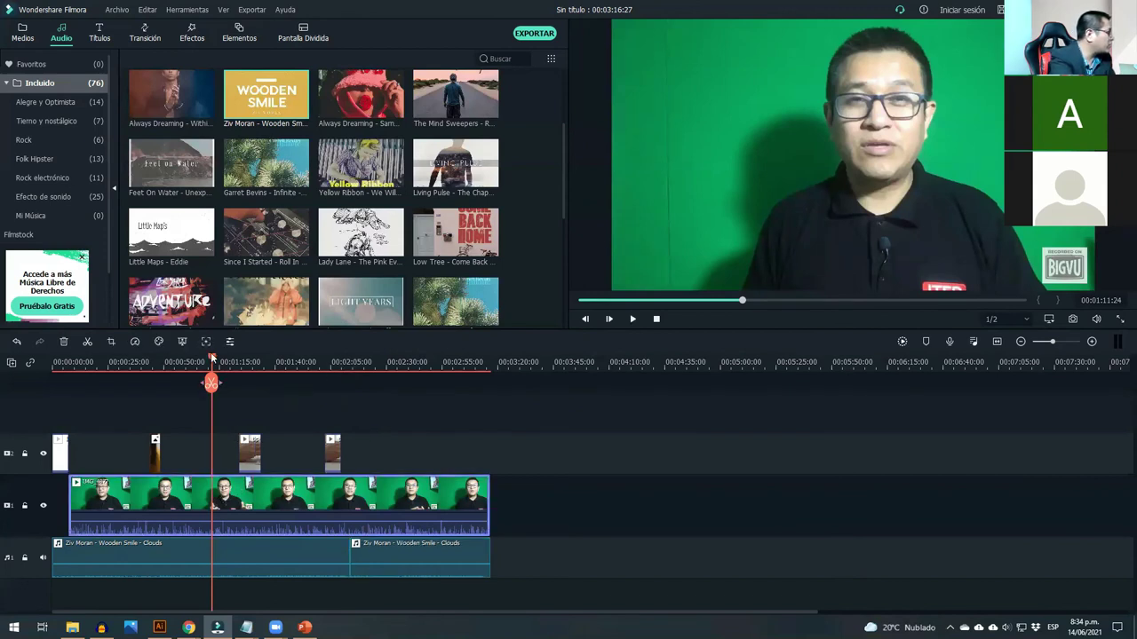
{"action": "left_click_drag", "start_coordinate": [211, 353], "coordinate": [201, 360]}
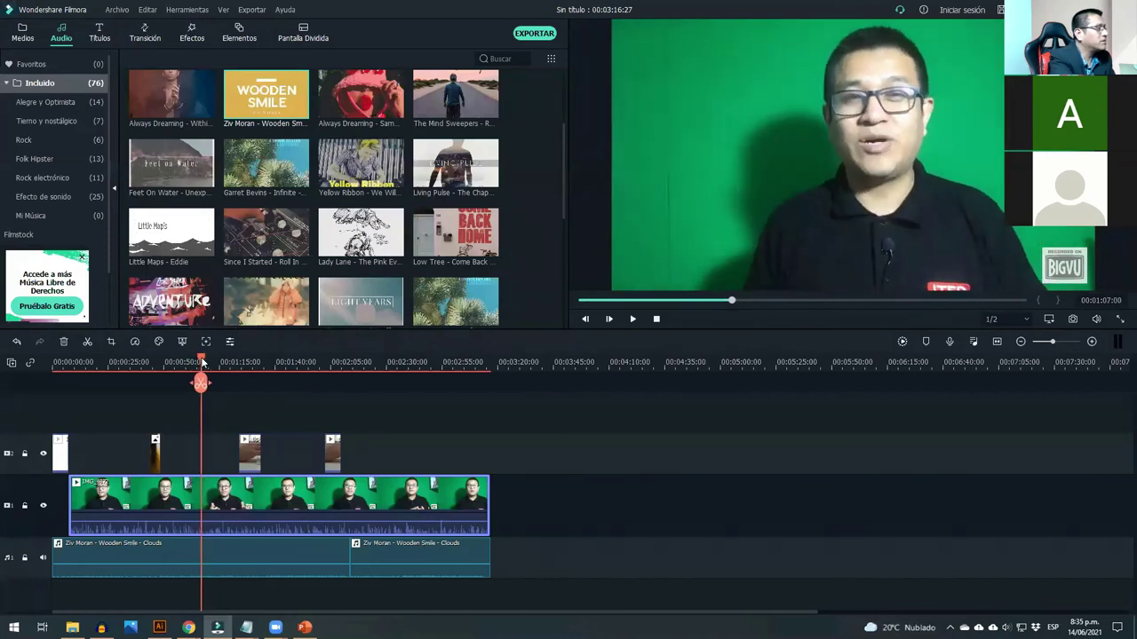
{"action": "left_click", "coordinate": [1091, 342]}
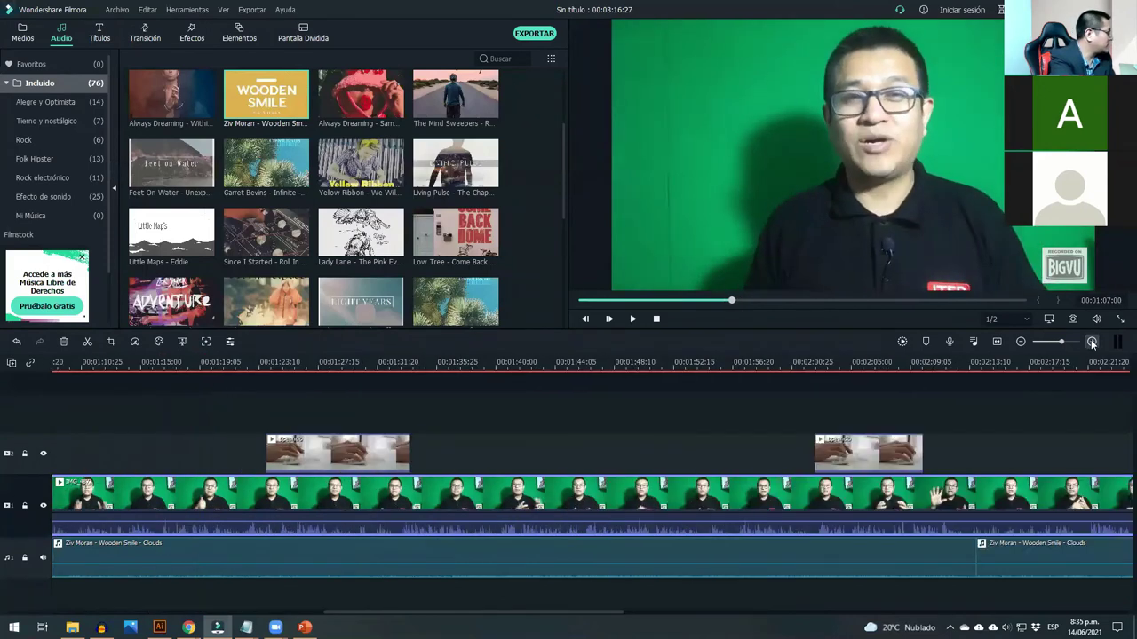
{"action": "left_click", "coordinate": [163, 364]}
{"action": "left_click_drag", "start_coordinate": [163, 364], "coordinate": [159, 364]}
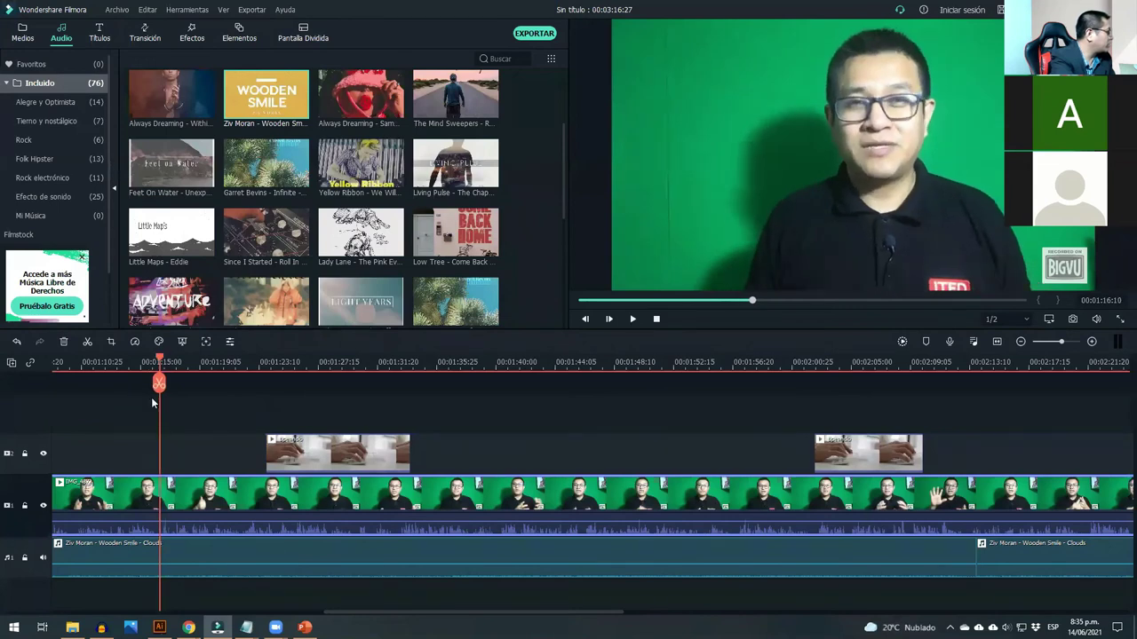
{"action": "left_click", "coordinate": [159, 384]}
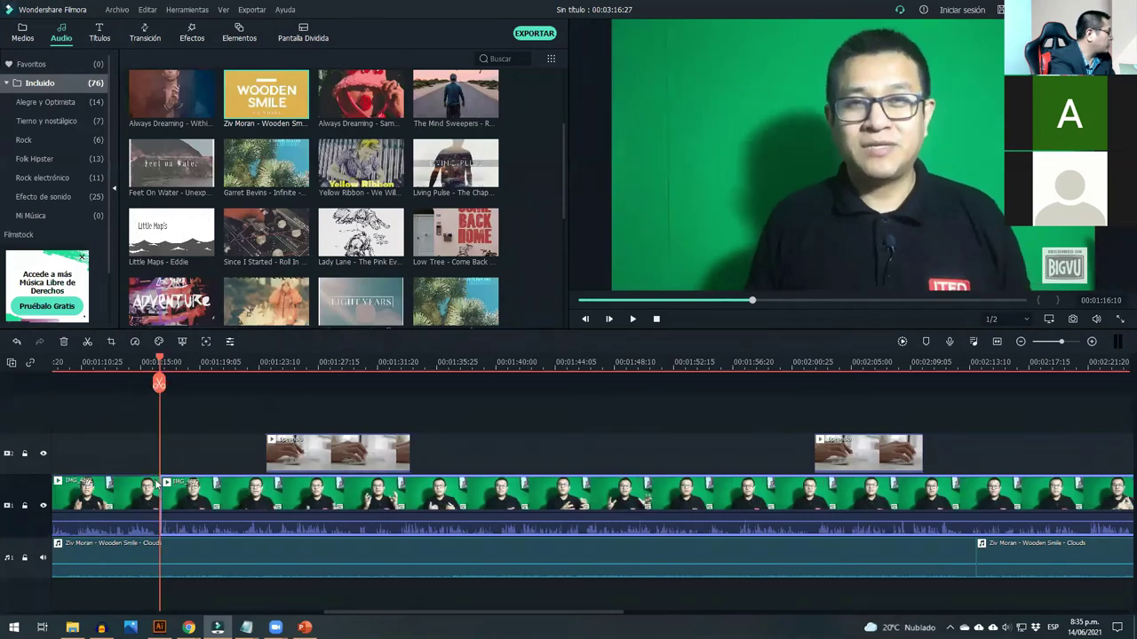
{"action": "key", "text": "ctrl+z"}
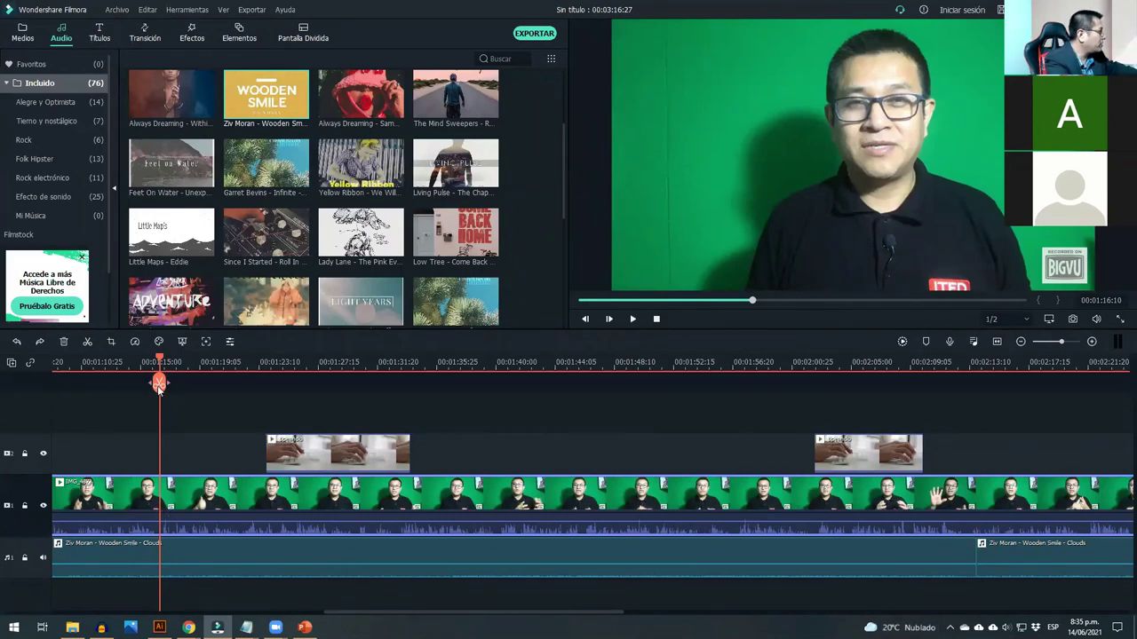
{"action": "key", "text": "ctrl+b"}
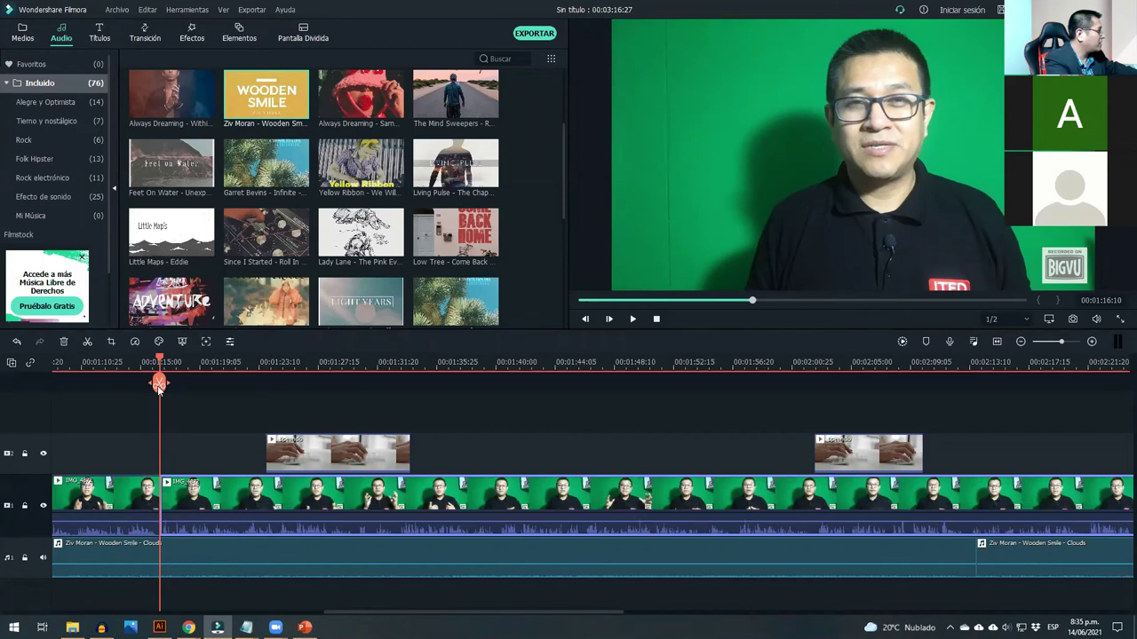
- Apply the Cube transition to the cut in the main recording and play it back
{"action": "left_click_drag", "start_coordinate": [159, 363], "coordinate": [148, 362]}
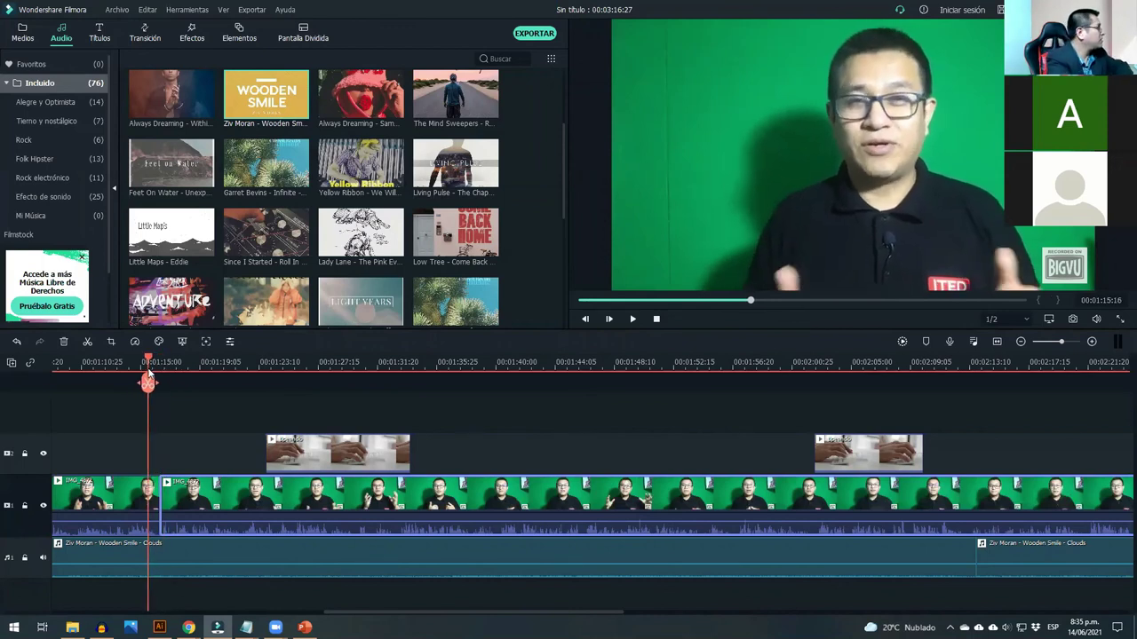
{"action": "left_click", "coordinate": [145, 38]}
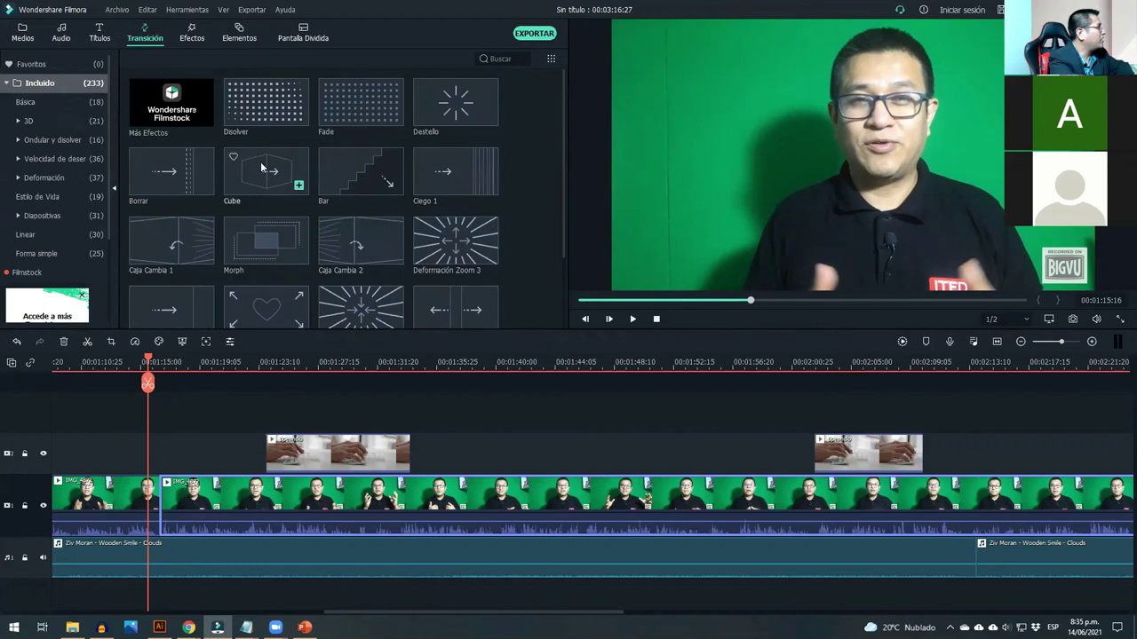
{"action": "left_click_drag", "start_coordinate": [263, 173], "coordinate": [151, 503]}
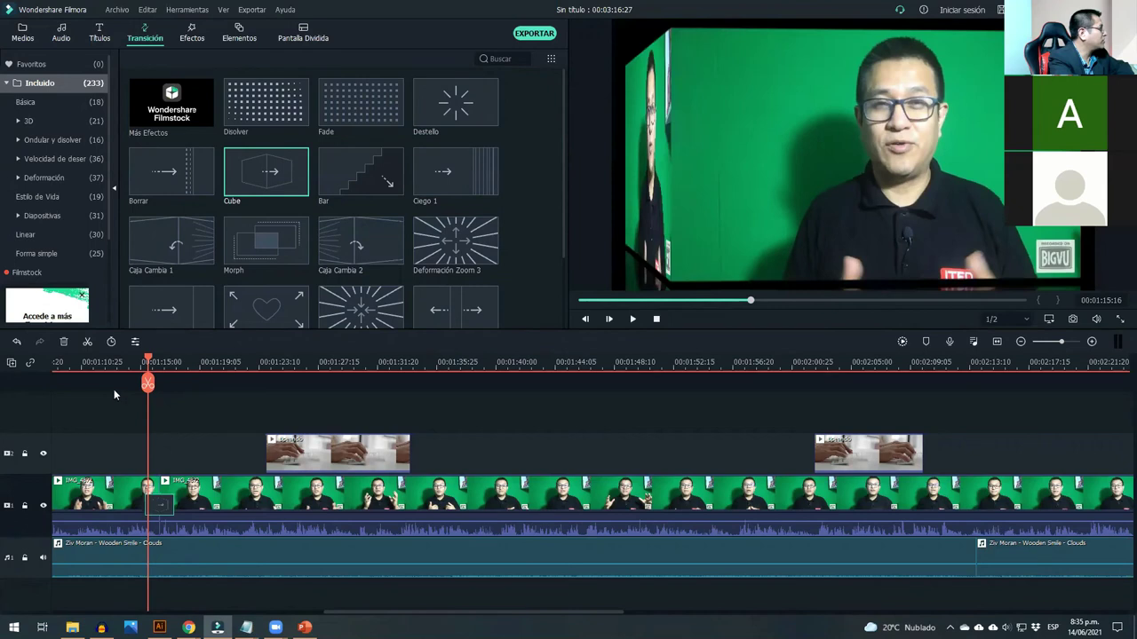
{"action": "left_click", "coordinate": [113, 370]}
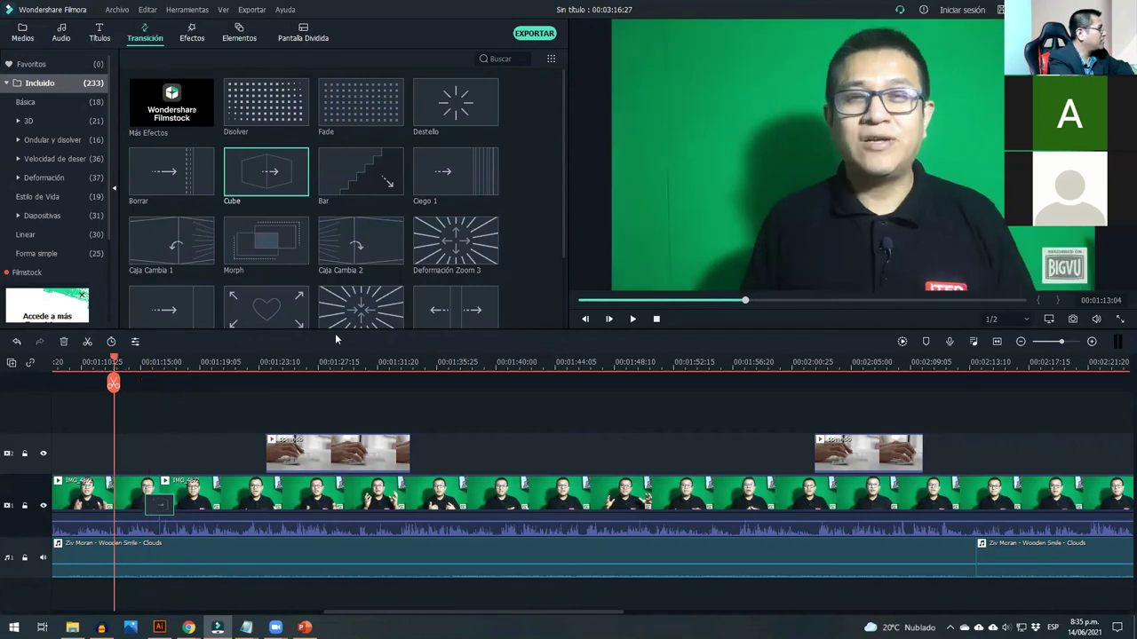
{"action": "left_click", "coordinate": [633, 319]}
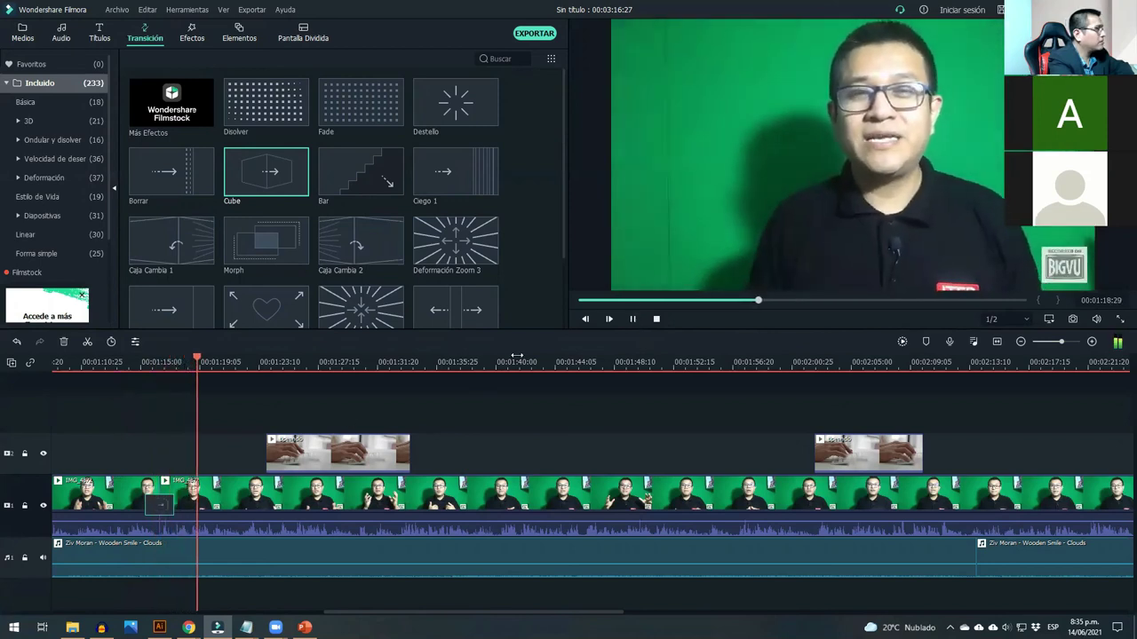
{"action": "left_click", "coordinate": [632, 319]}
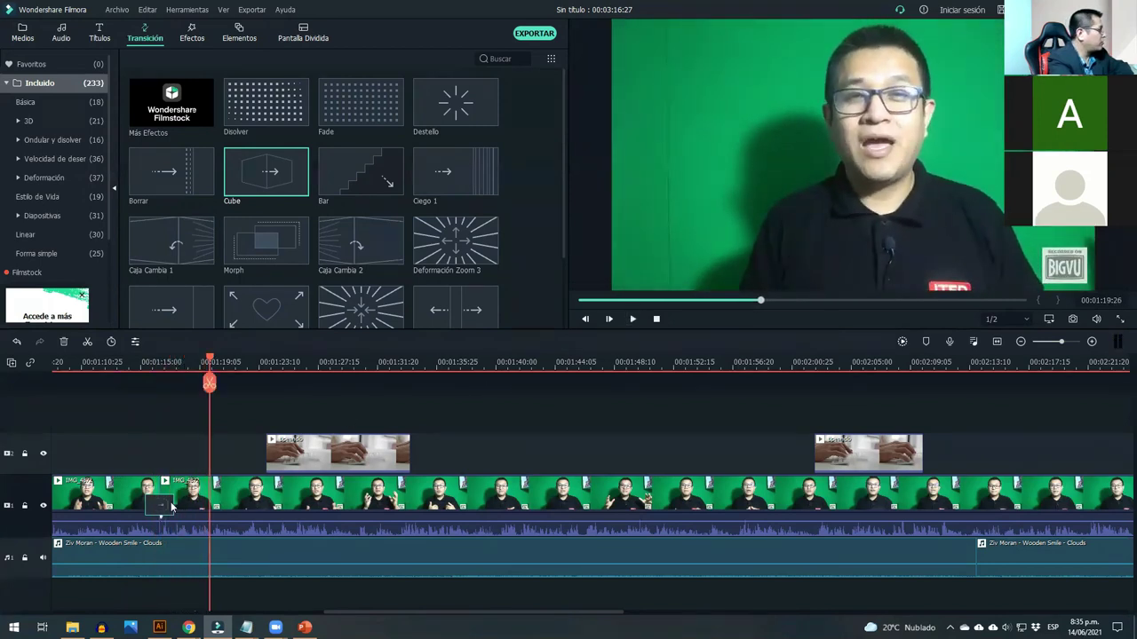
- Replace the Cube transition at the cut with Bar and preview it
{"action": "left_click_drag", "start_coordinate": [352, 204], "coordinate": [156, 497]}
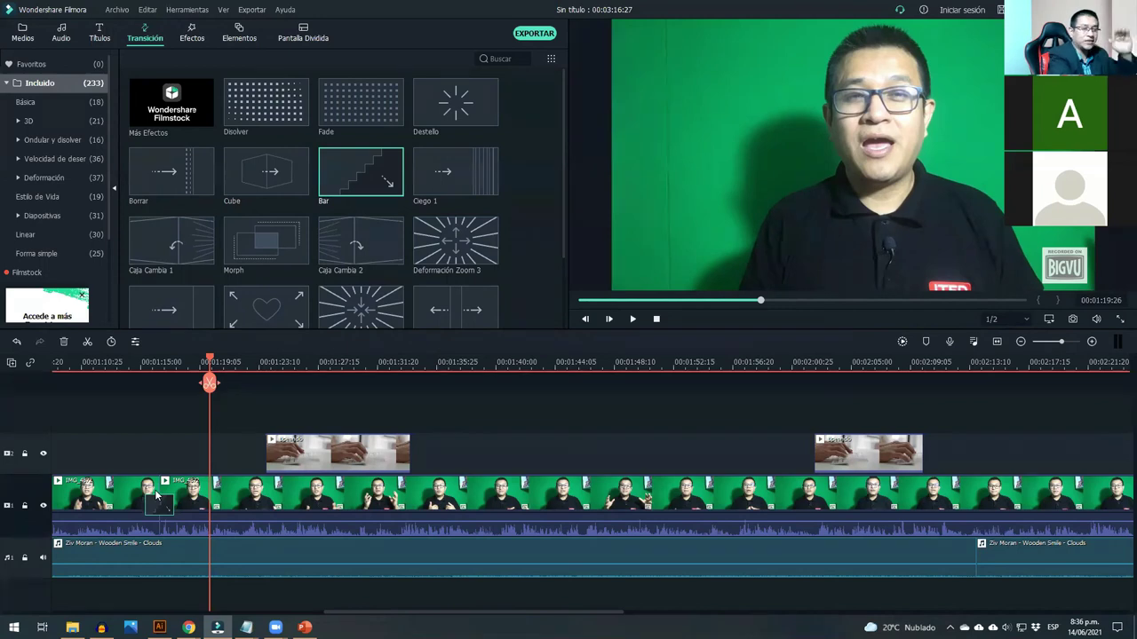
{"action": "left_click", "coordinate": [138, 378]}
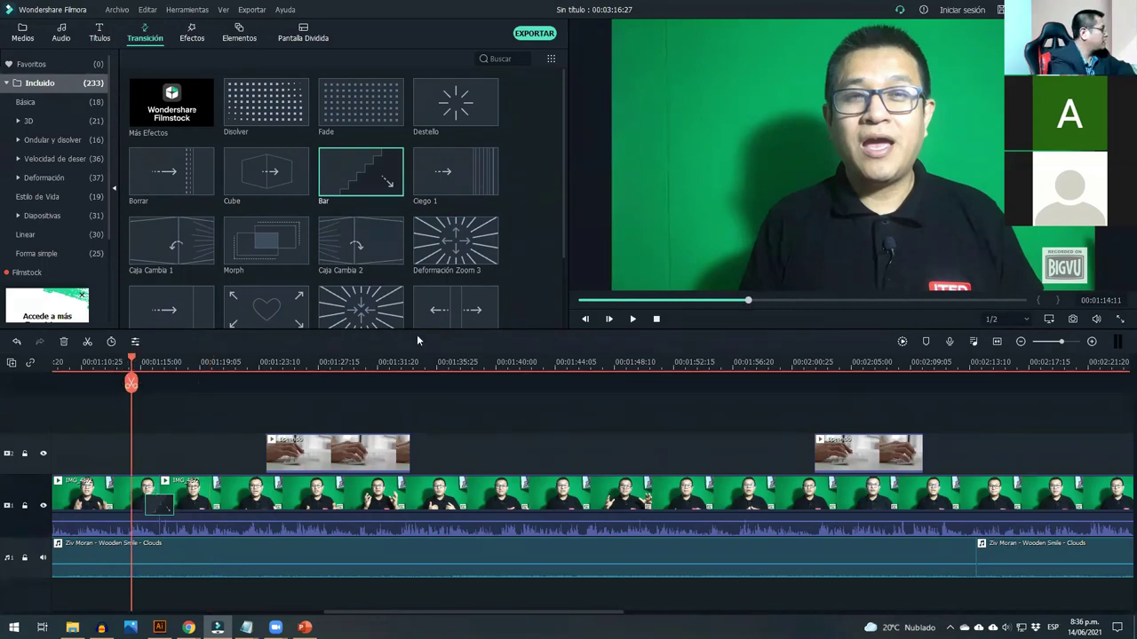
{"action": "left_click", "coordinate": [632, 319]}
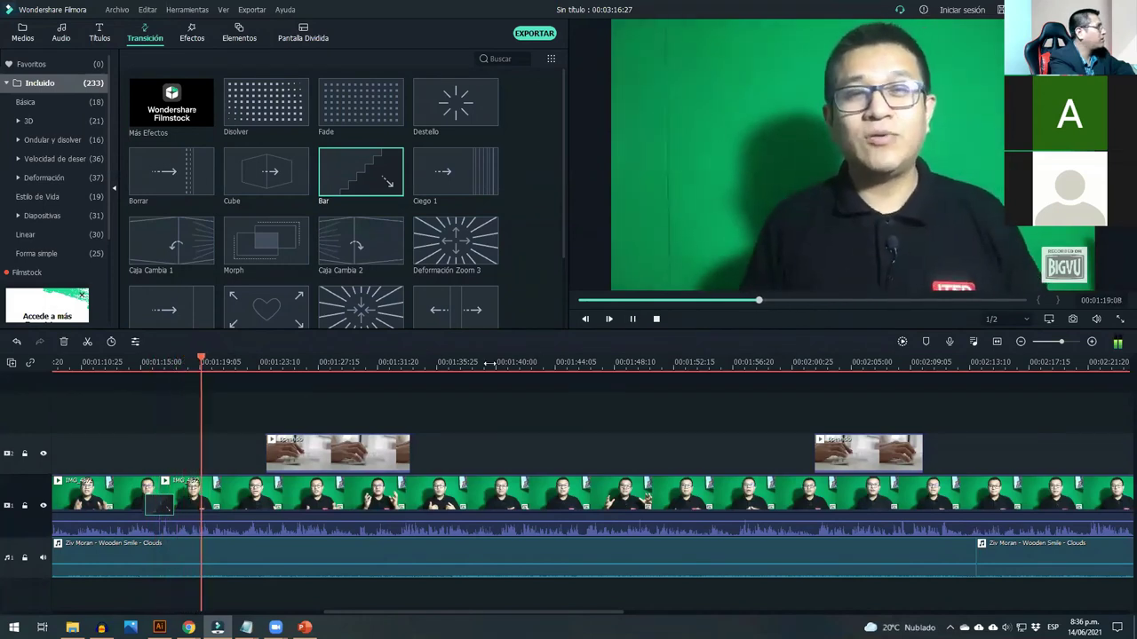
{"action": "left_click", "coordinate": [127, 380]}
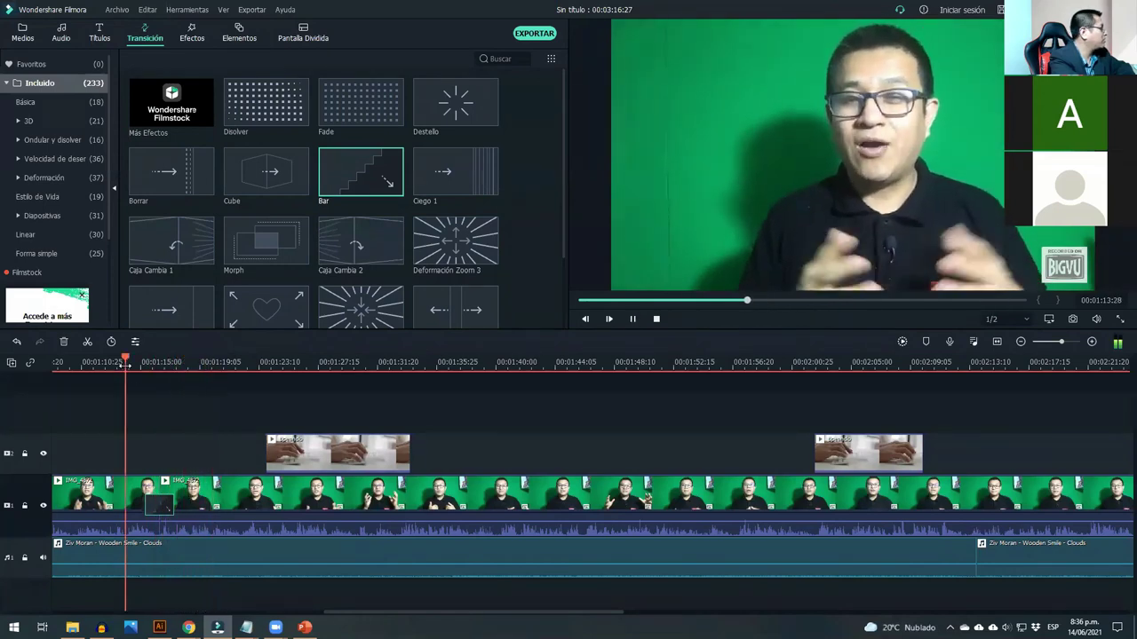
{"action": "left_click", "coordinate": [633, 320]}
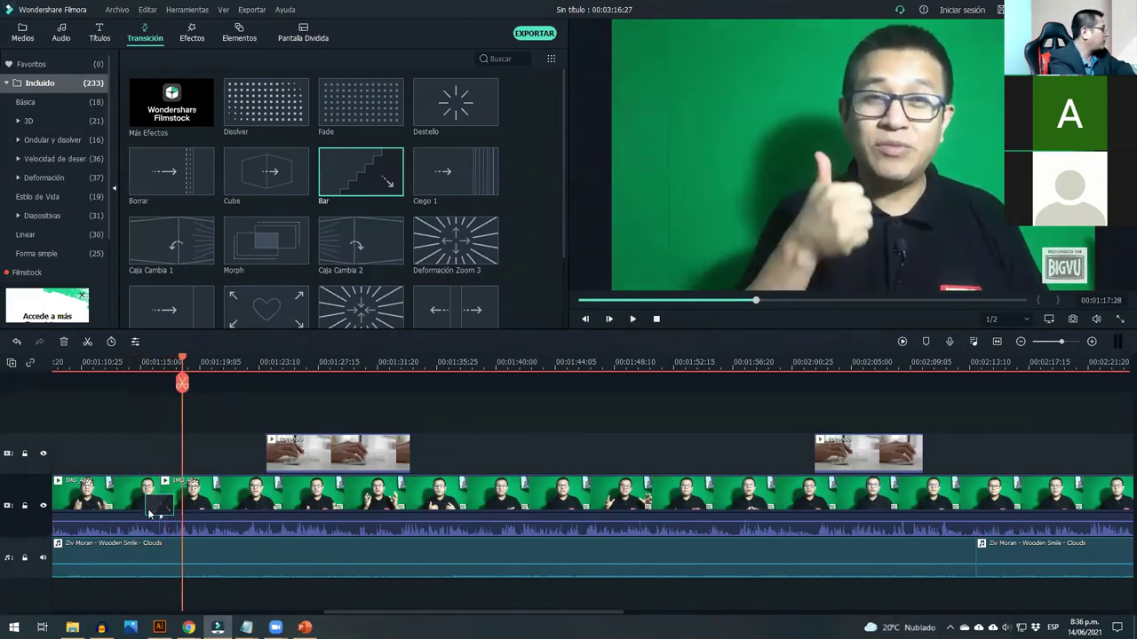
- Remove the Bar transition and apply Ciego 1 to the cut in the main recording
{"action": "left_click", "coordinate": [271, 380]}
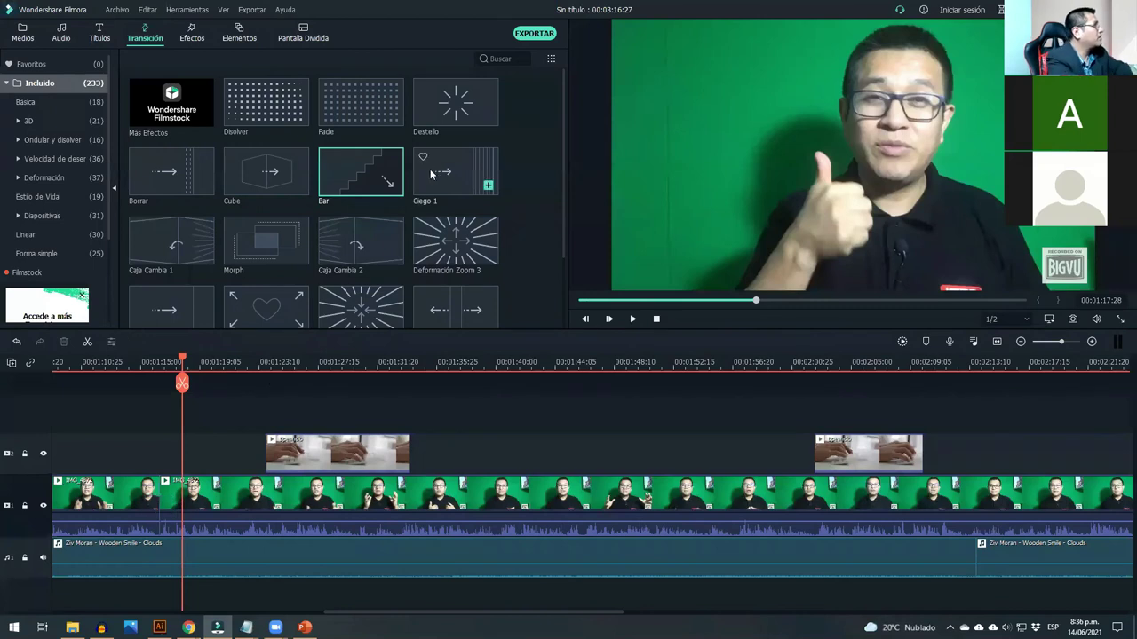
{"action": "left_click_drag", "start_coordinate": [435, 182], "coordinate": [158, 490]}
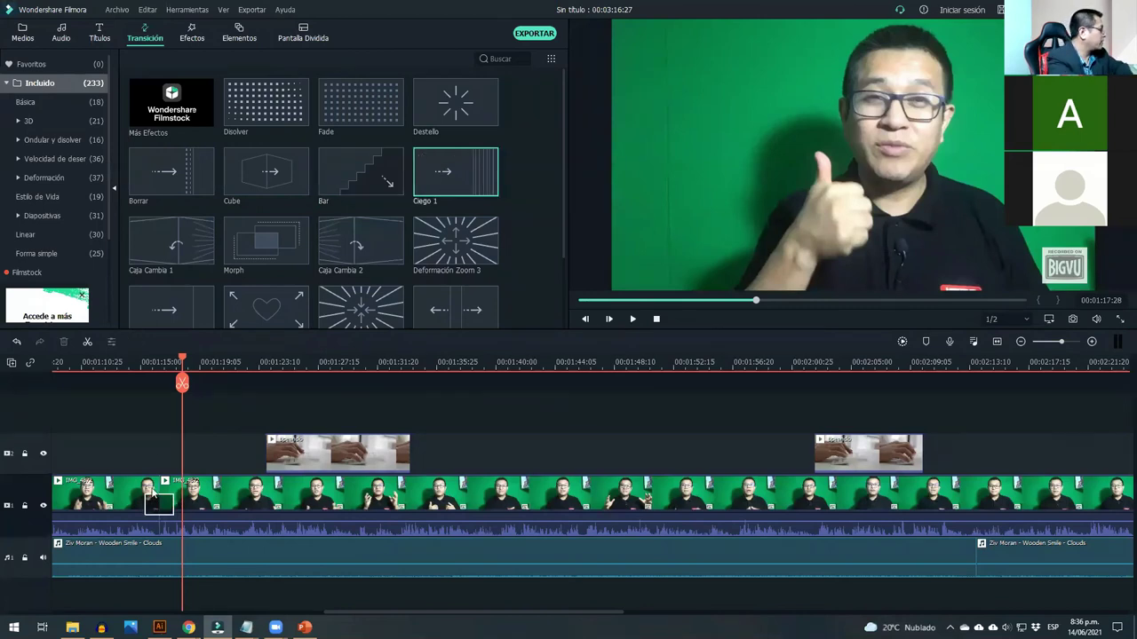
{"action": "left_click", "coordinate": [118, 363]}
{"action": "left_click_drag", "start_coordinate": [118, 360], "coordinate": [160, 377]}
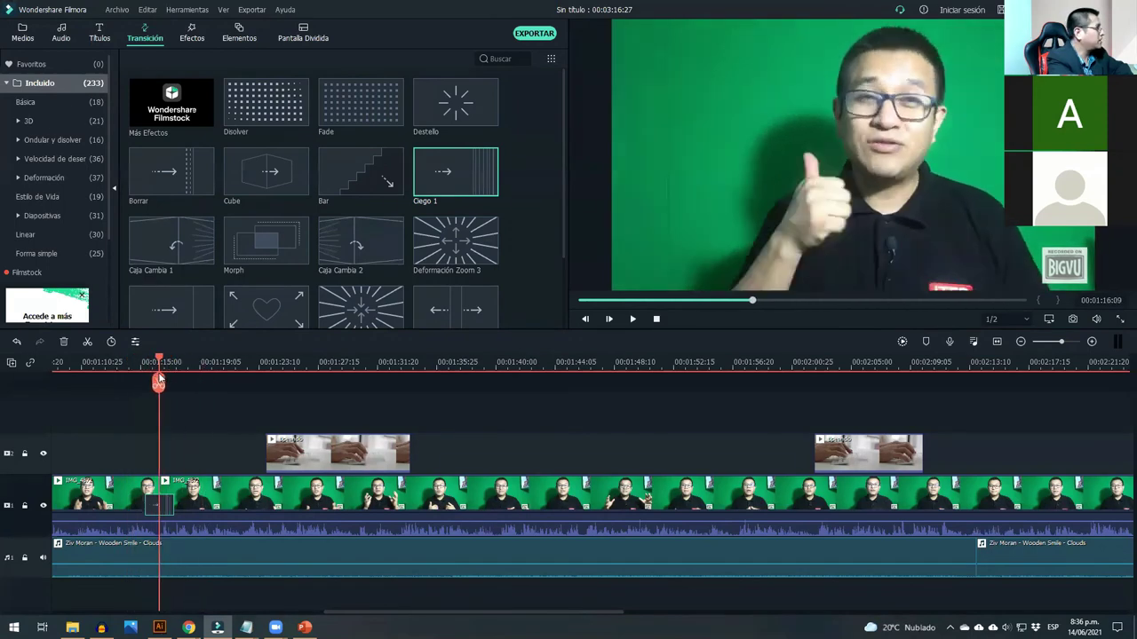
- Lengthen the Ciego 1 transition to about 6 seconds centred on the cut and play it back
{"action": "left_click", "coordinate": [116, 504]}
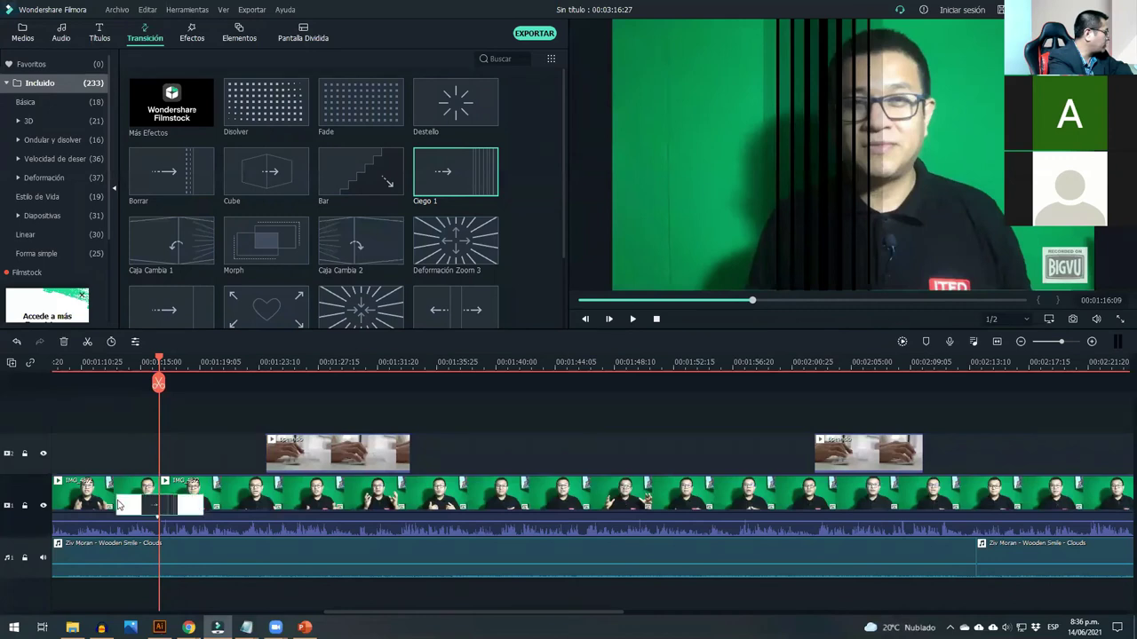
{"action": "left_click", "coordinate": [86, 364]}
{"action": "left_click", "coordinate": [632, 320]}
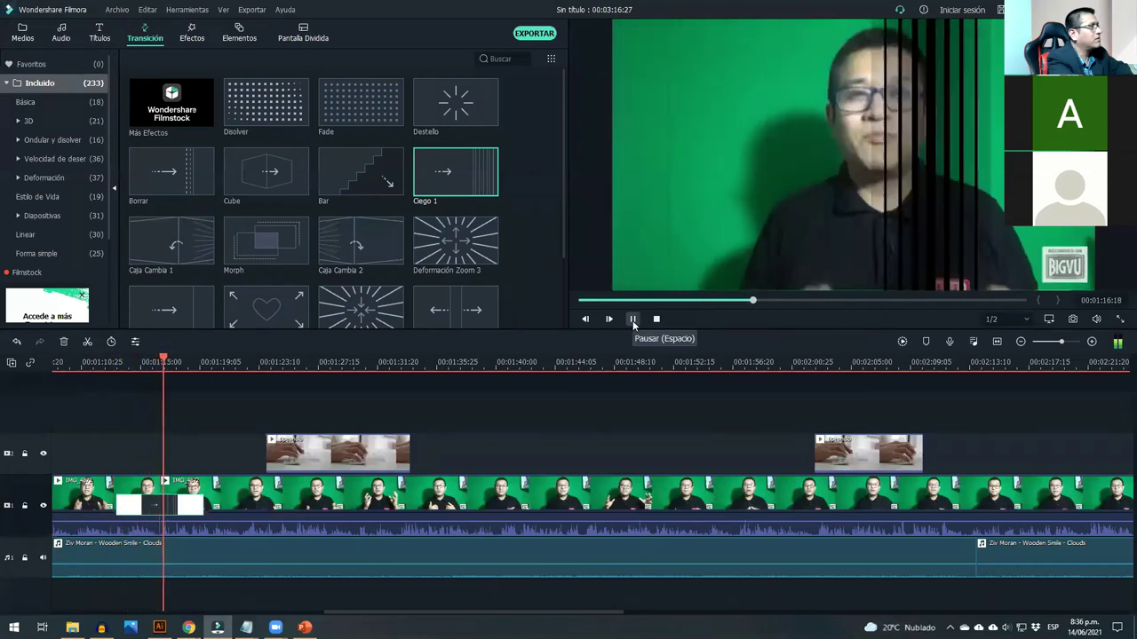
{"action": "left_click", "coordinate": [632, 320]}
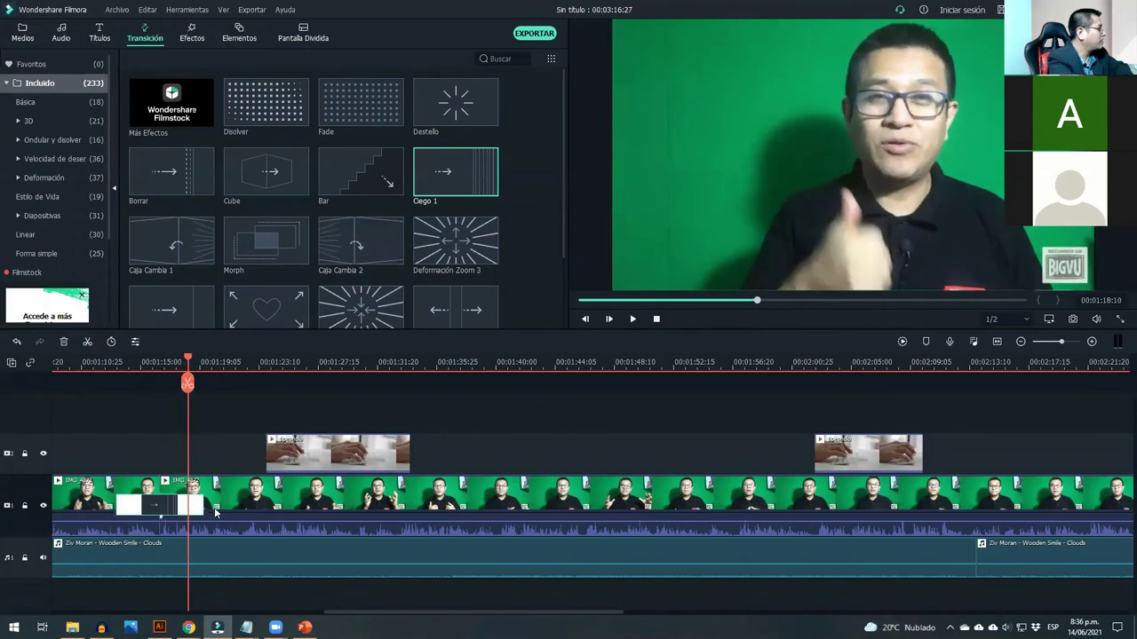
- Delete the Ciego 1 transition, undo the split so the main recording is one clip again, and show the project media
{"action": "key", "text": "Delete"}
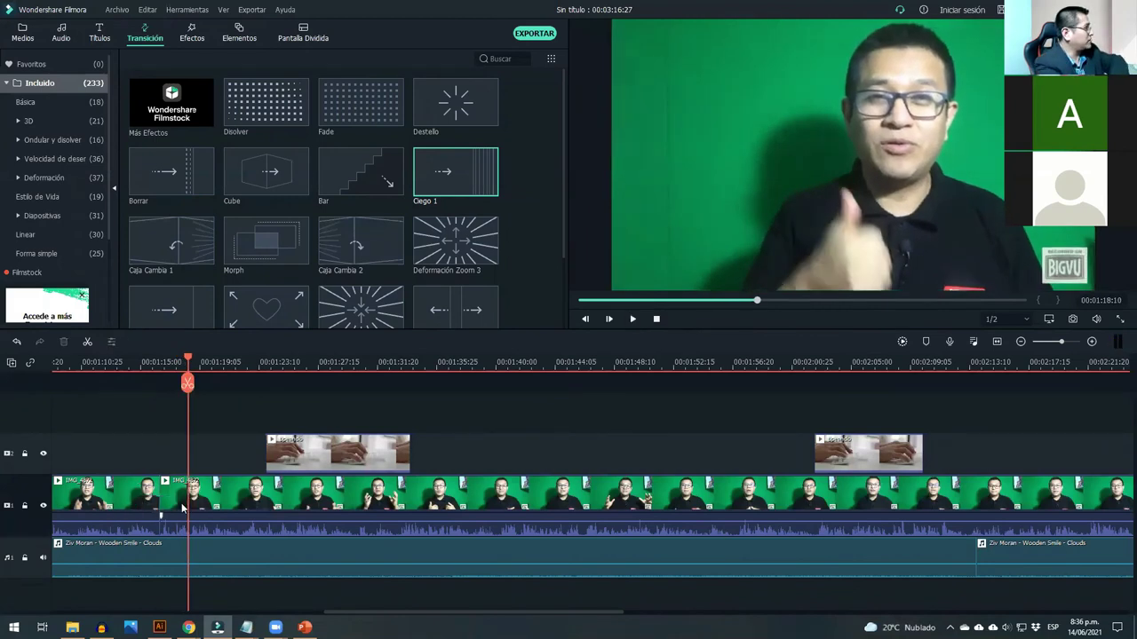
{"action": "key", "text": "ctrl+z"}
{"action": "key", "text": "ctrl+z"}
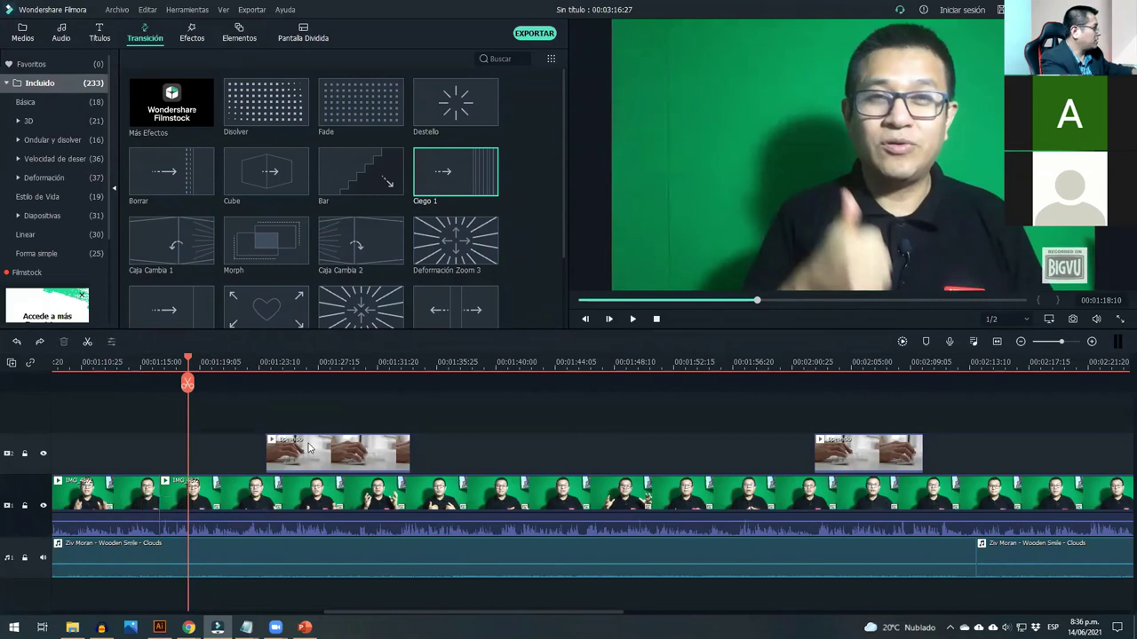
{"action": "key", "text": "ctrl+z"}
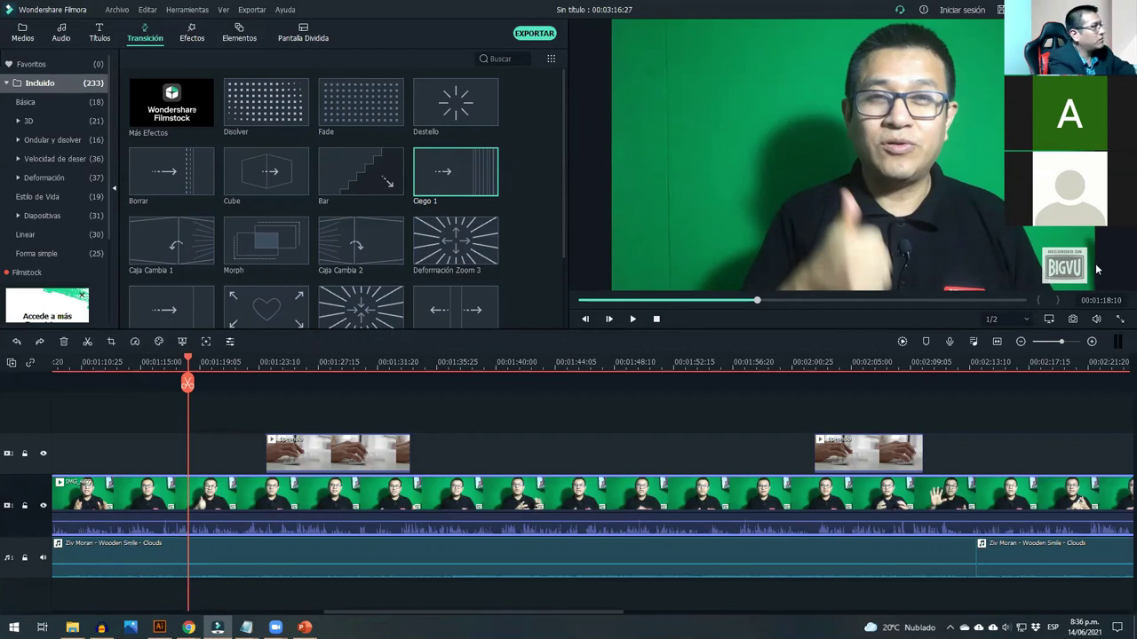
{"action": "left_click", "coordinate": [27, 39]}
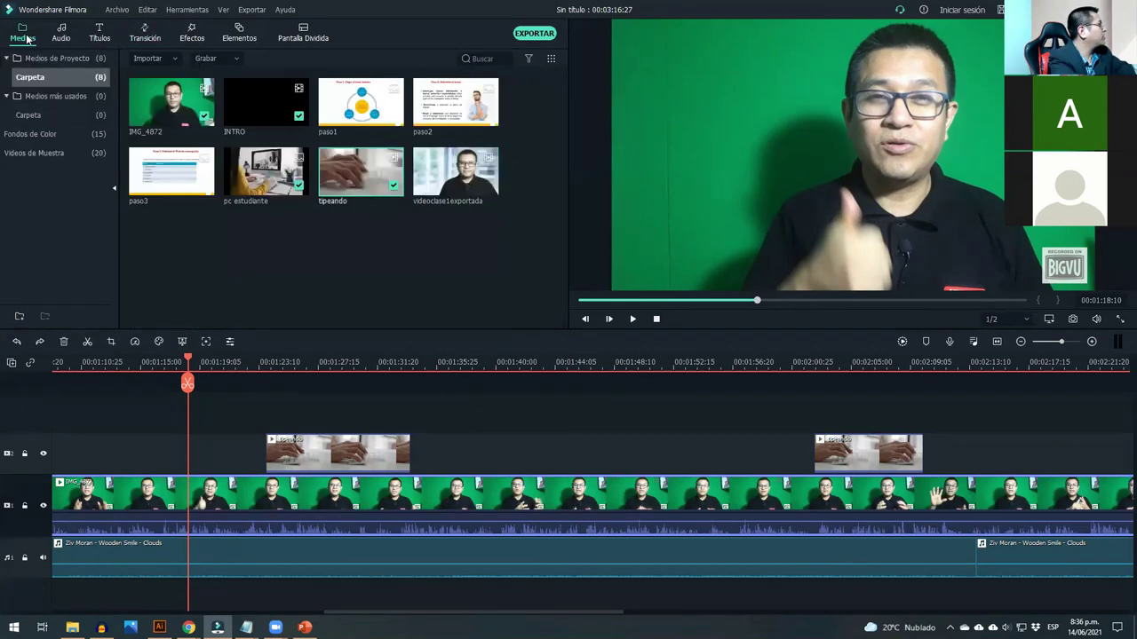
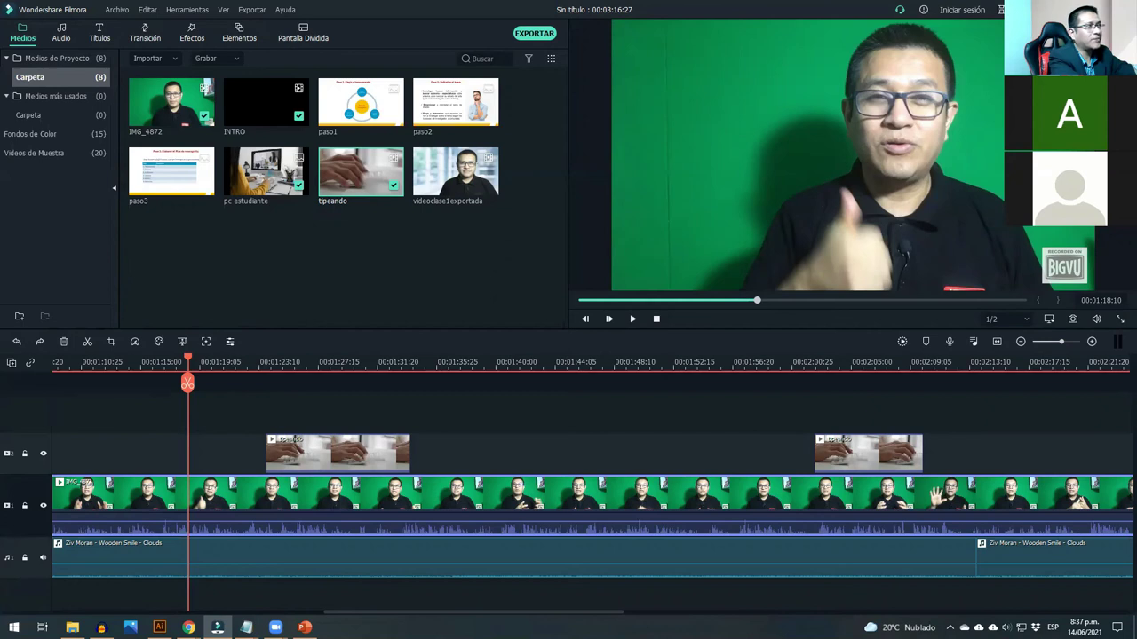
- Try cropping the main recording to 1117 x 628 at a 16:9 ratio from the frame's upper-left corner, and undo the crop
{"action": "right_click", "coordinate": [238, 503]}
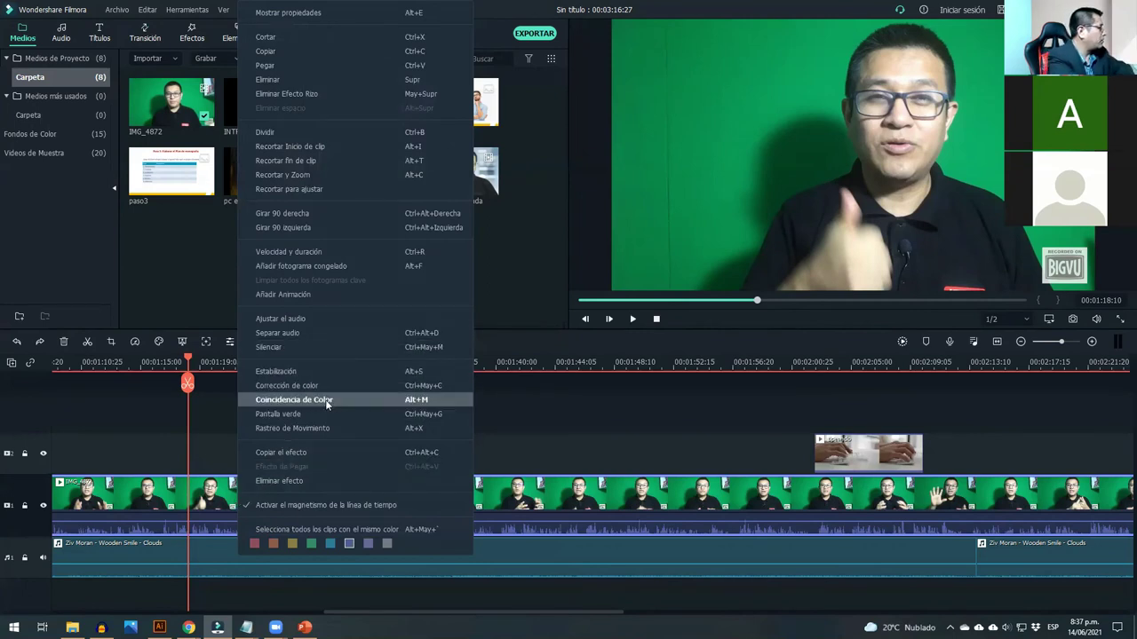
{"action": "left_click", "coordinate": [349, 176]}
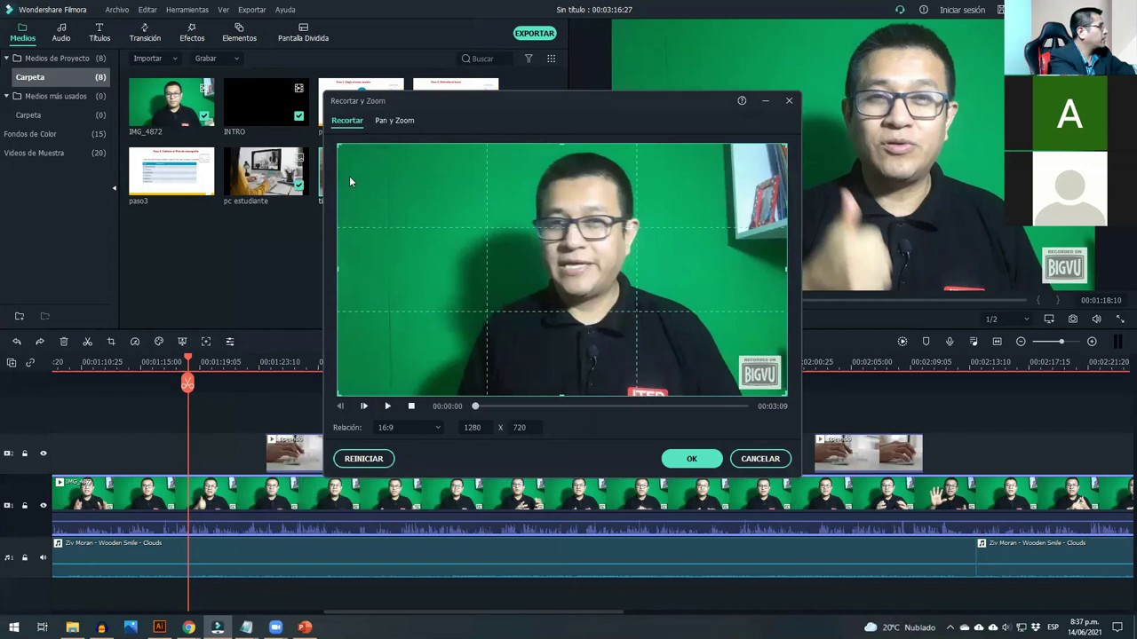
{"action": "left_click_drag", "start_coordinate": [782, 270], "coordinate": [697, 304]}
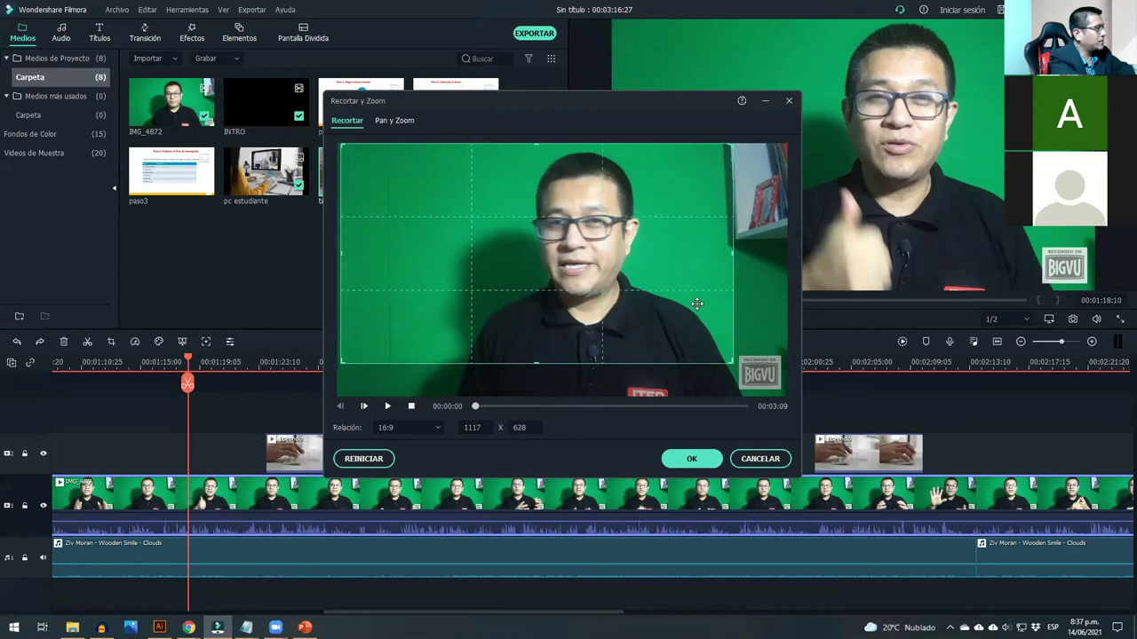
{"action": "left_click", "coordinate": [437, 428]}
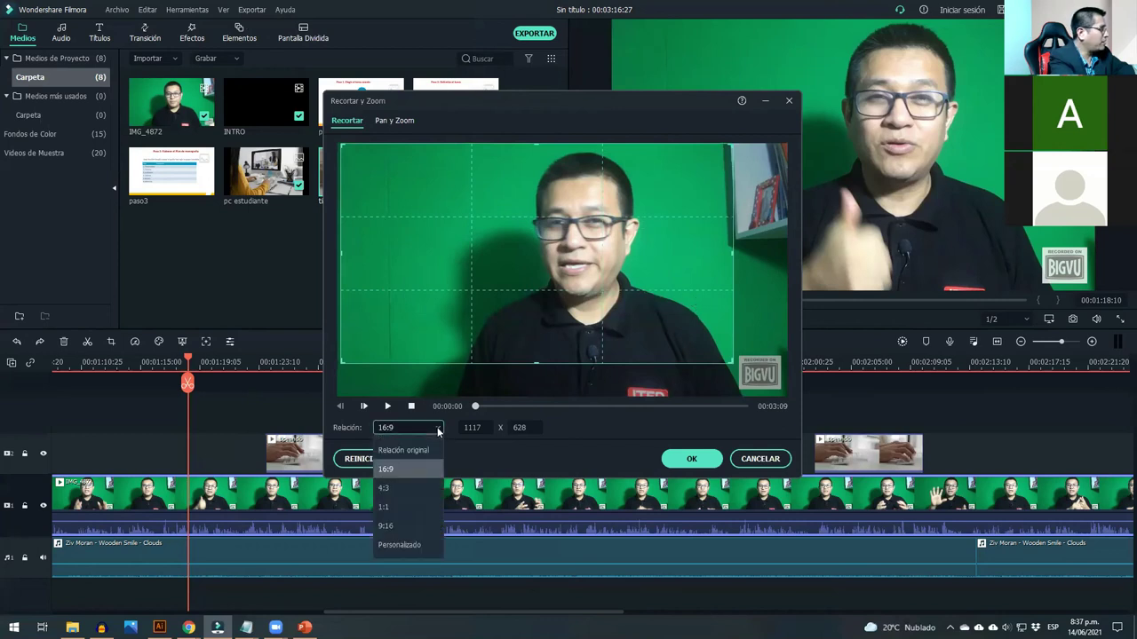
{"action": "left_click", "coordinate": [417, 540]}
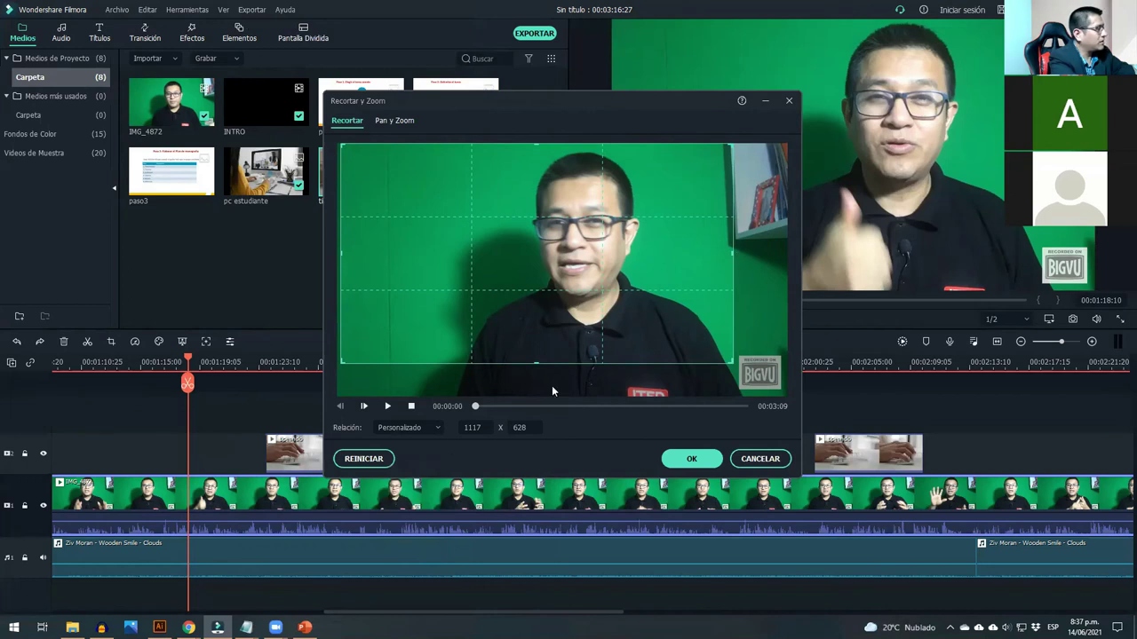
{"action": "left_click", "coordinate": [420, 427]}
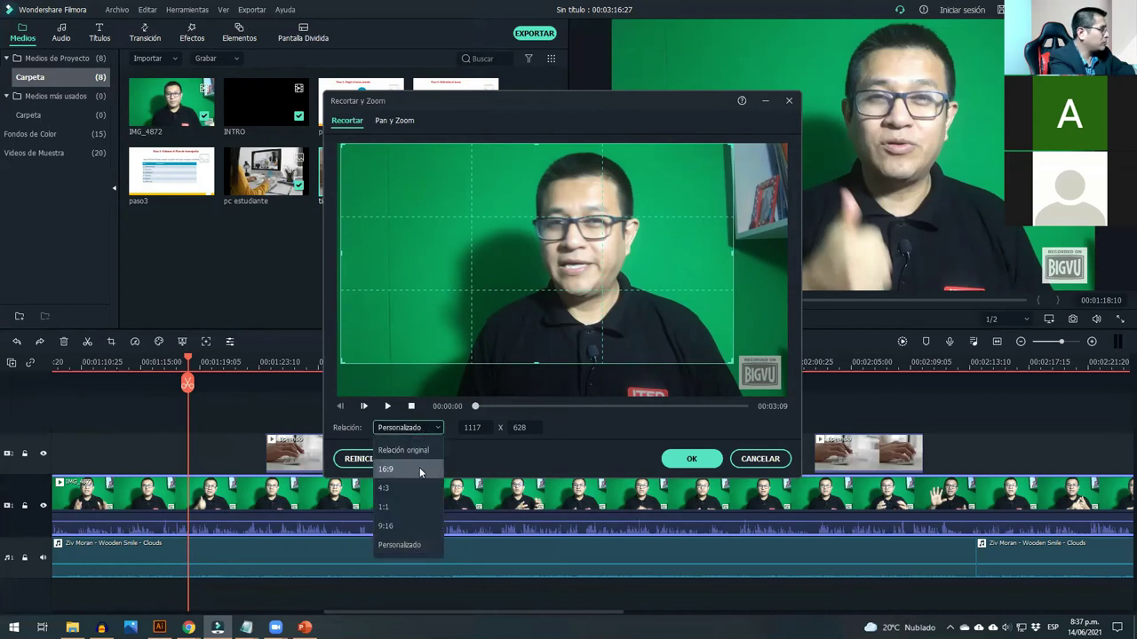
{"action": "left_click", "coordinate": [404, 463]}
{"action": "mouse_move", "coordinate": [634, 311]}
{"action": "left_mouse_down"}
{"action": "mouse_move", "coordinate": [639, 344]}
{"action": "mouse_move", "coordinate": [628, 293]}
{"action": "left_mouse_up"}
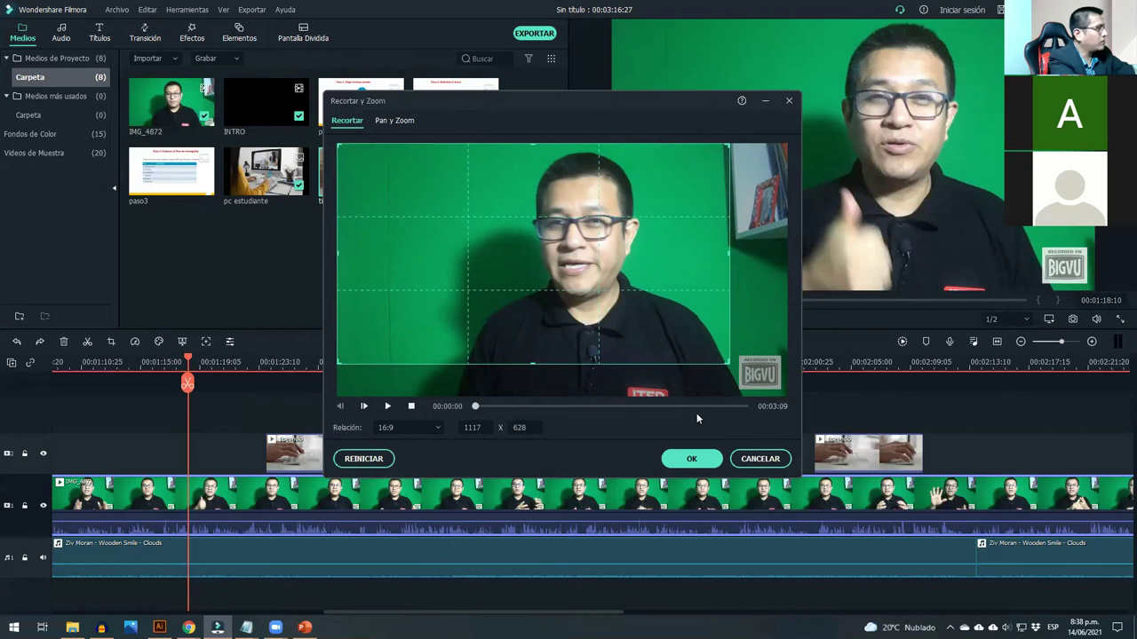
{"action": "left_click", "coordinate": [704, 460]}
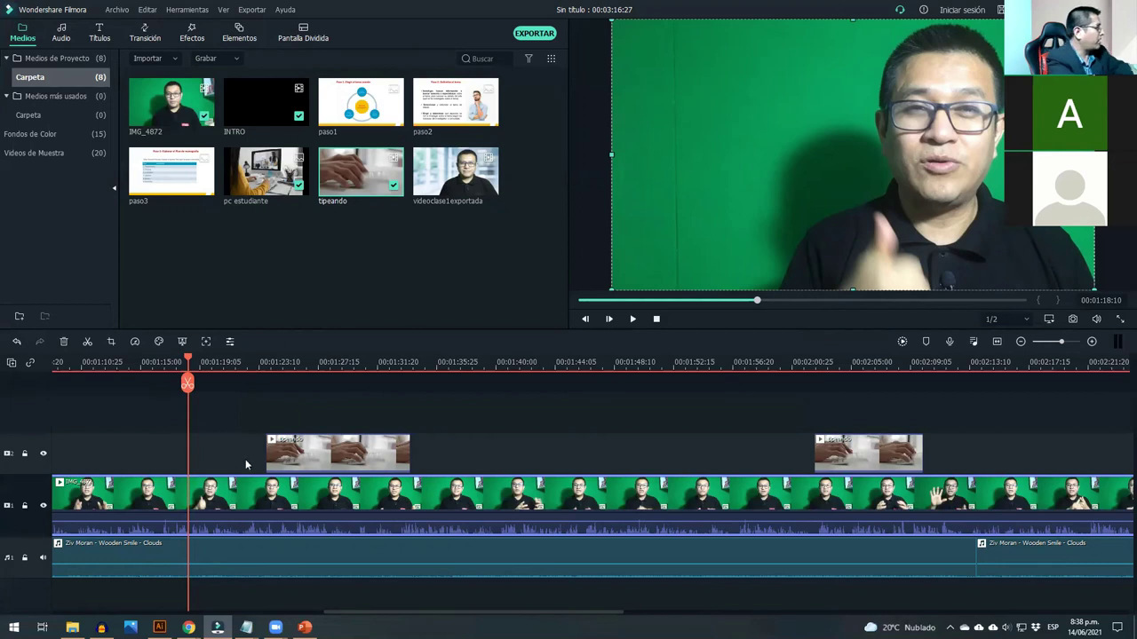
{"action": "key", "text": "ctrl+z"}
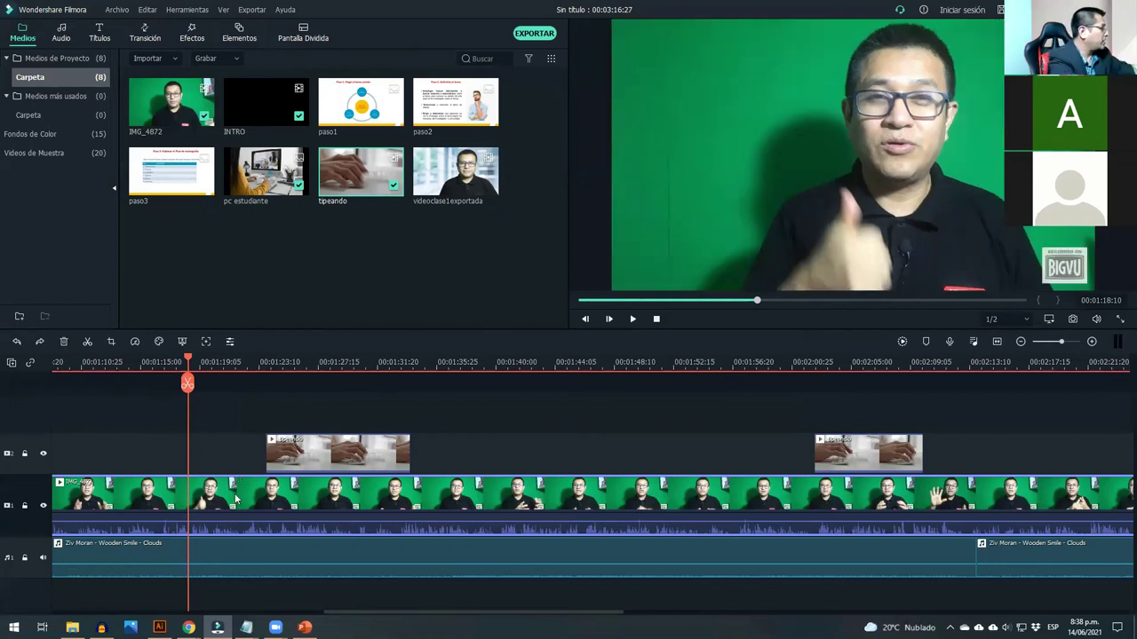
{"action": "right_click", "coordinate": [236, 500]}
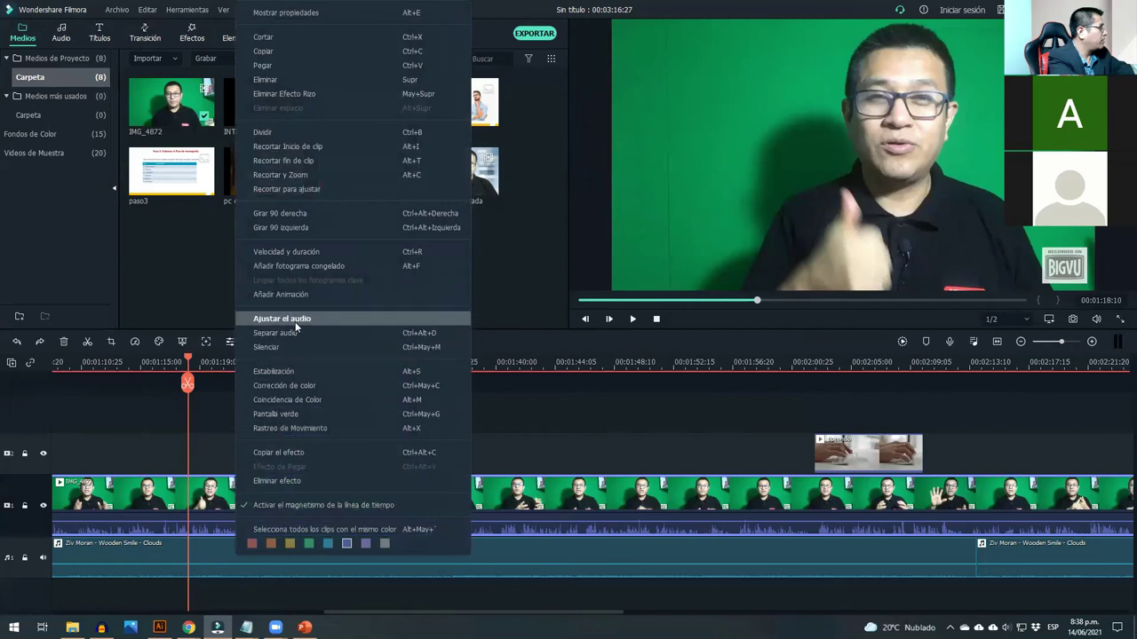
{"action": "left_click", "coordinate": [524, 251]}
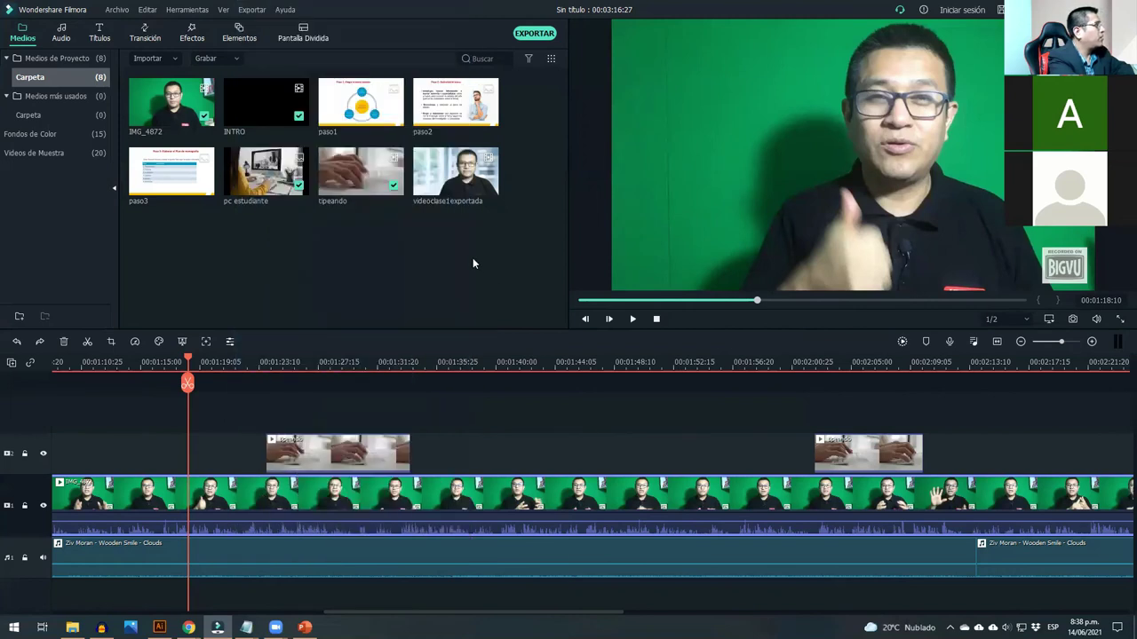
- Import logo_ited7.png from the 0-Diseños recetastic folder and place it on the second video track just before the first tipeando clip
{"action": "right_click", "coordinate": [233, 242]}
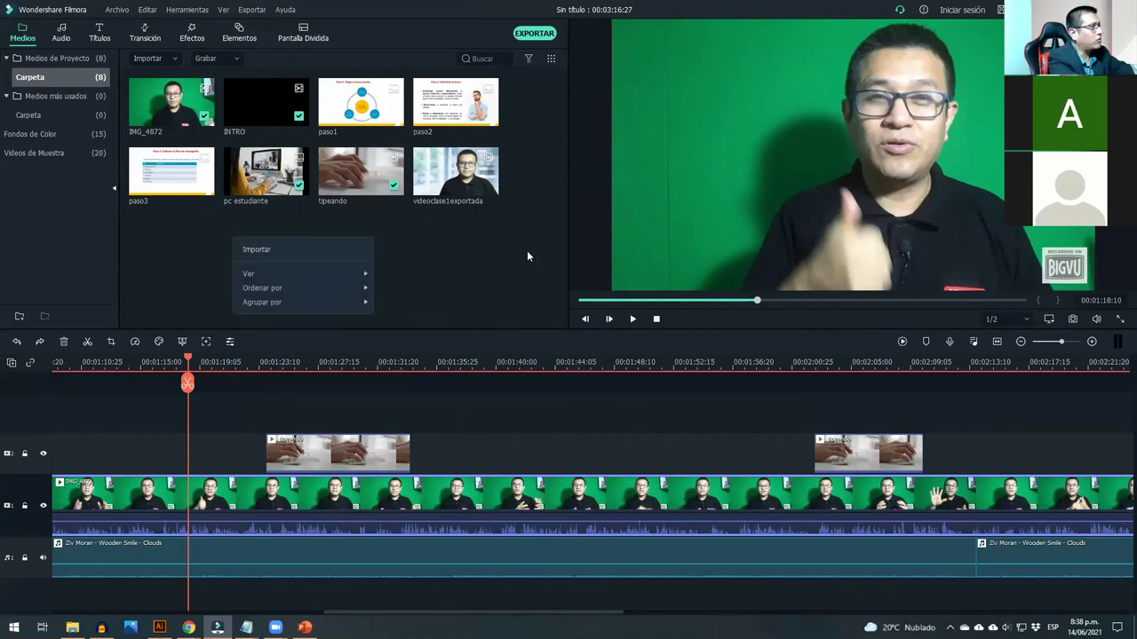
{"action": "left_click", "coordinate": [289, 248]}
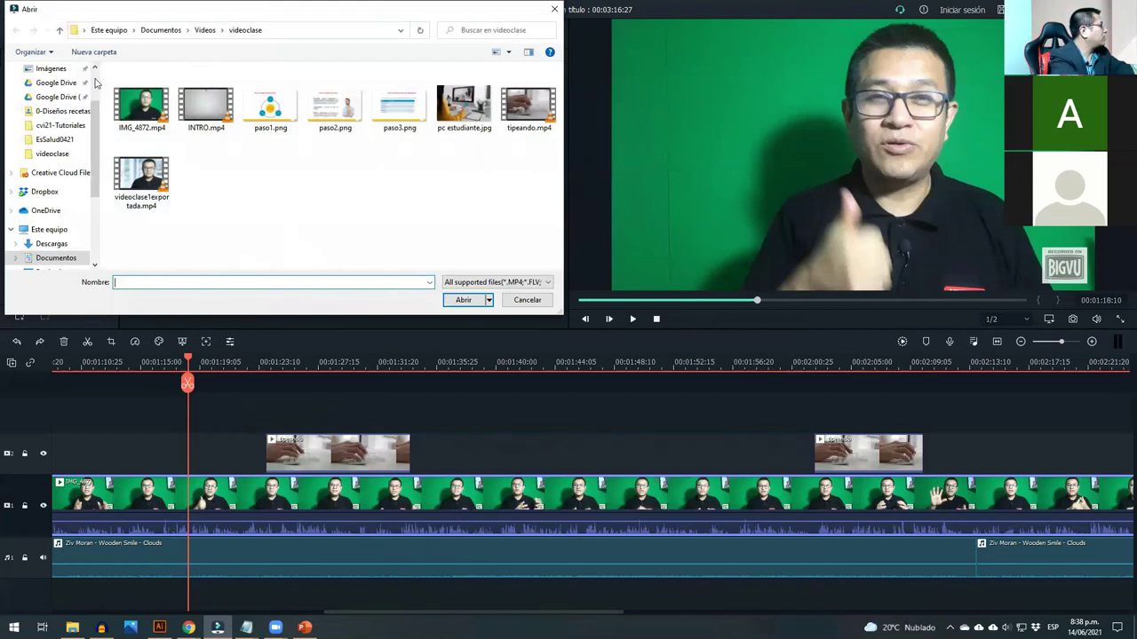
{"action": "scroll", "coordinate": [66, 137], "scroll_direction": "up", "scroll_amount": 2}
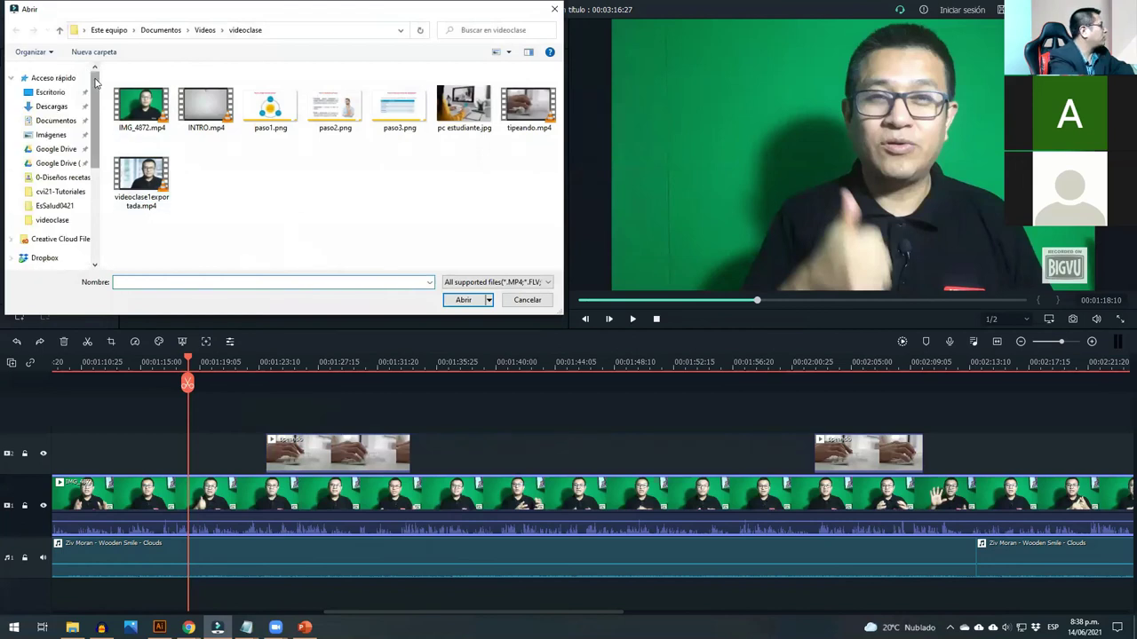
{"action": "left_click", "coordinate": [61, 176]}
{"action": "left_click_drag", "start_coordinate": [559, 82], "coordinate": [577, 158]}
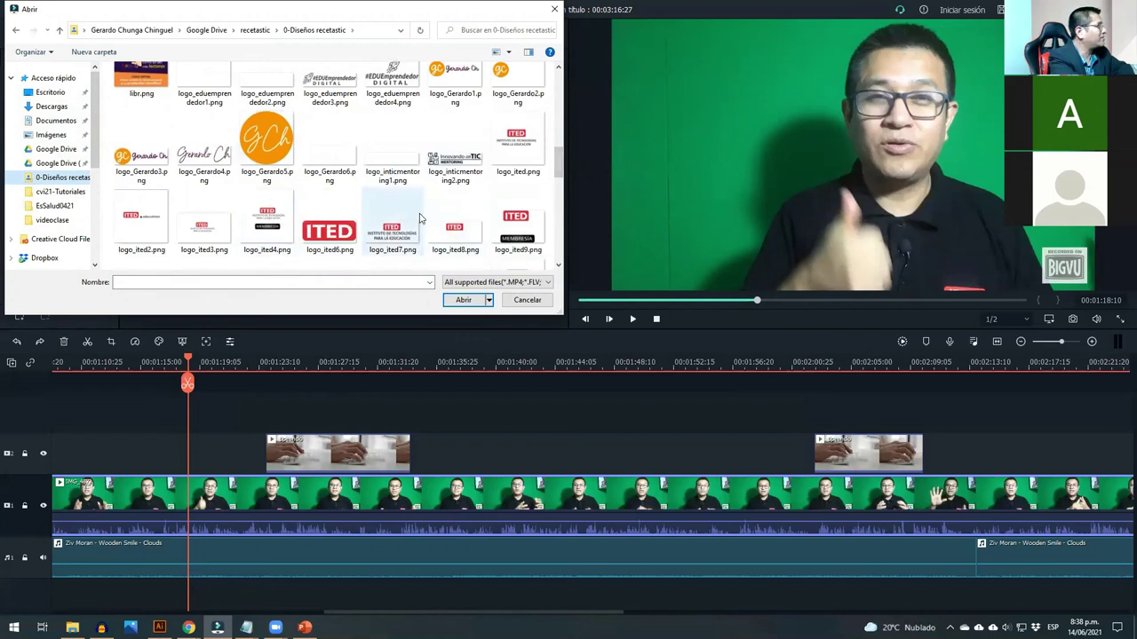
{"action": "left_click_drag", "start_coordinate": [560, 171], "coordinate": [560, 178]}
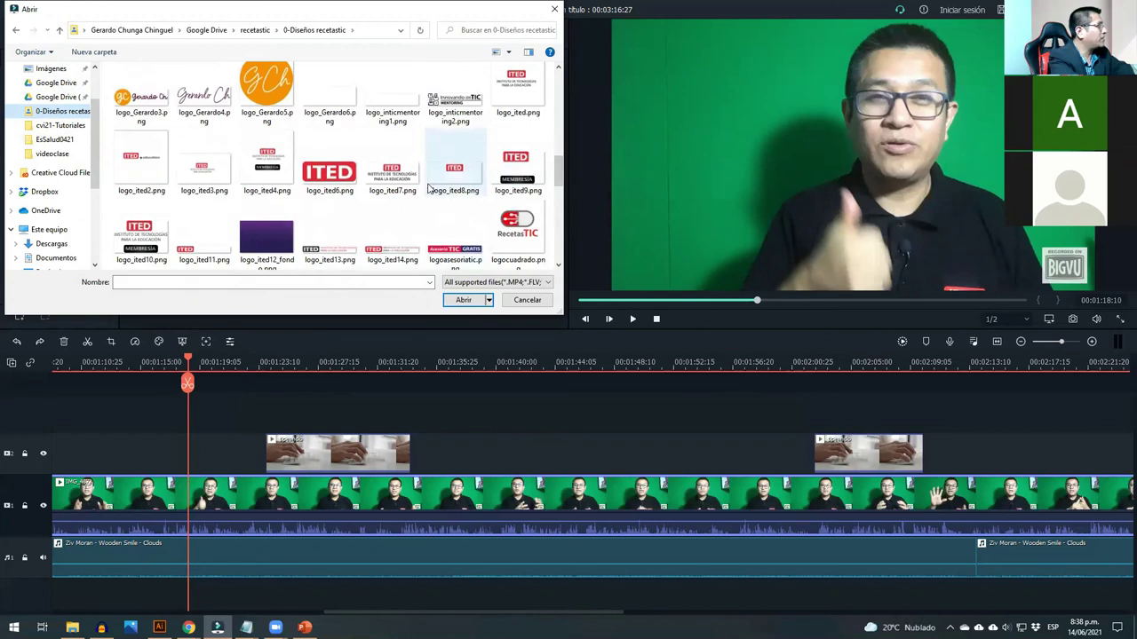
{"action": "double_click", "coordinate": [390, 182]}
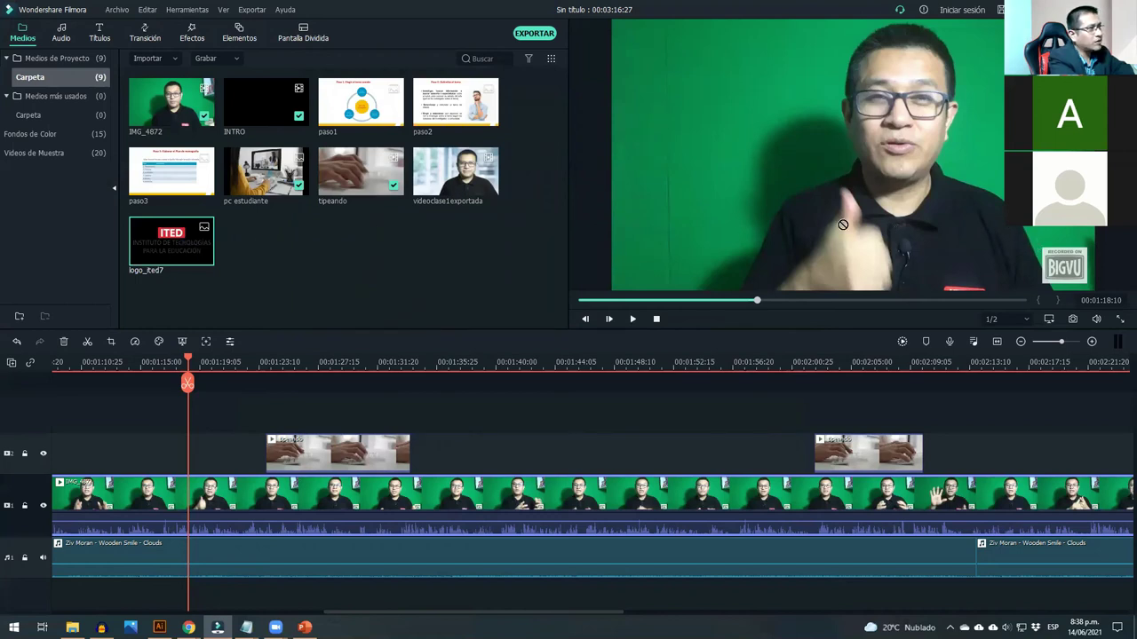
{"action": "left_click_drag", "start_coordinate": [383, 342], "coordinate": [200, 446]}
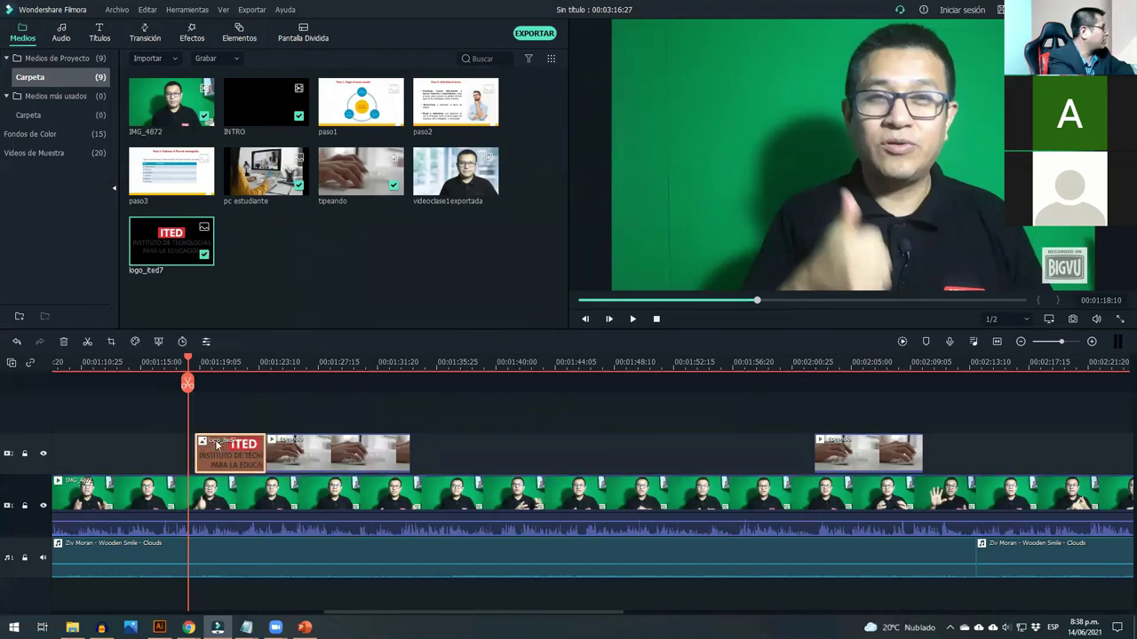
- Shrink the logo overlay to about a quarter of the frame width and position it at the upper left beside the speaker
{"action": "left_click", "coordinate": [213, 360]}
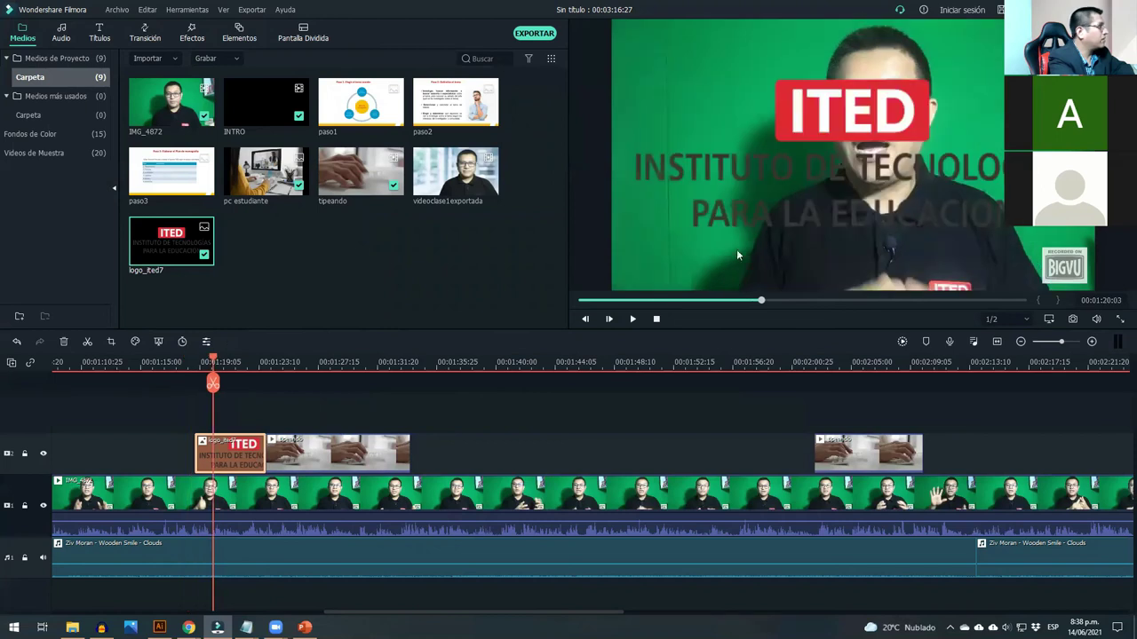
{"action": "left_click", "coordinate": [964, 158]}
{"action": "left_click_drag", "start_coordinate": [1070, 238], "coordinate": [732, 108]}
{"action": "left_click_drag", "start_coordinate": [684, 75], "coordinate": [695, 107]}
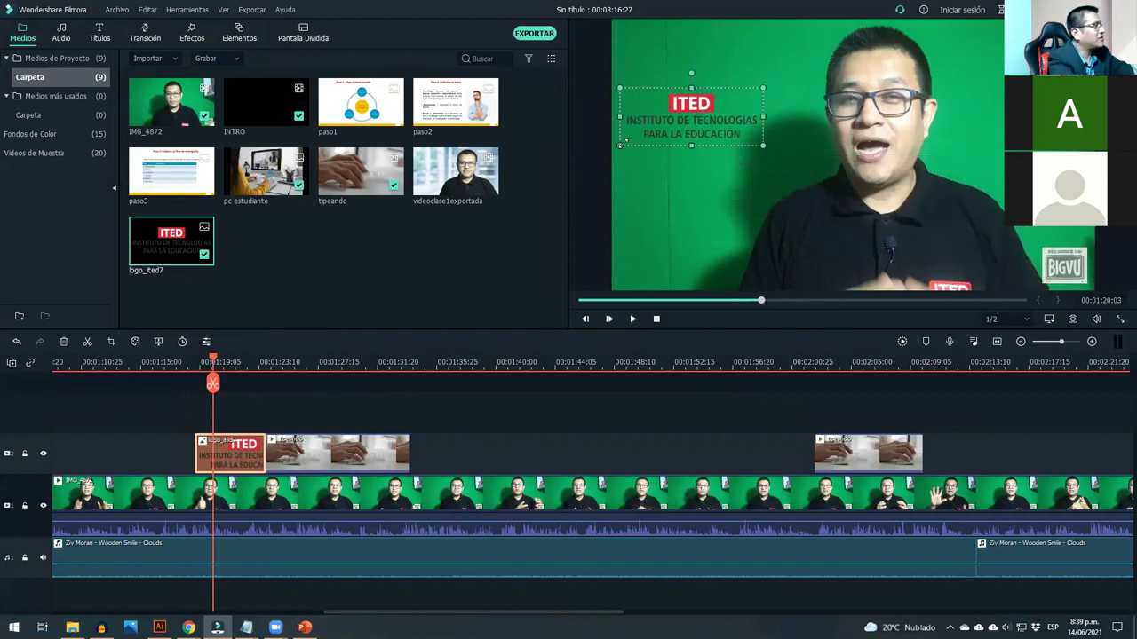
{"action": "left_click_drag", "start_coordinate": [619, 145], "coordinate": [648, 133]}
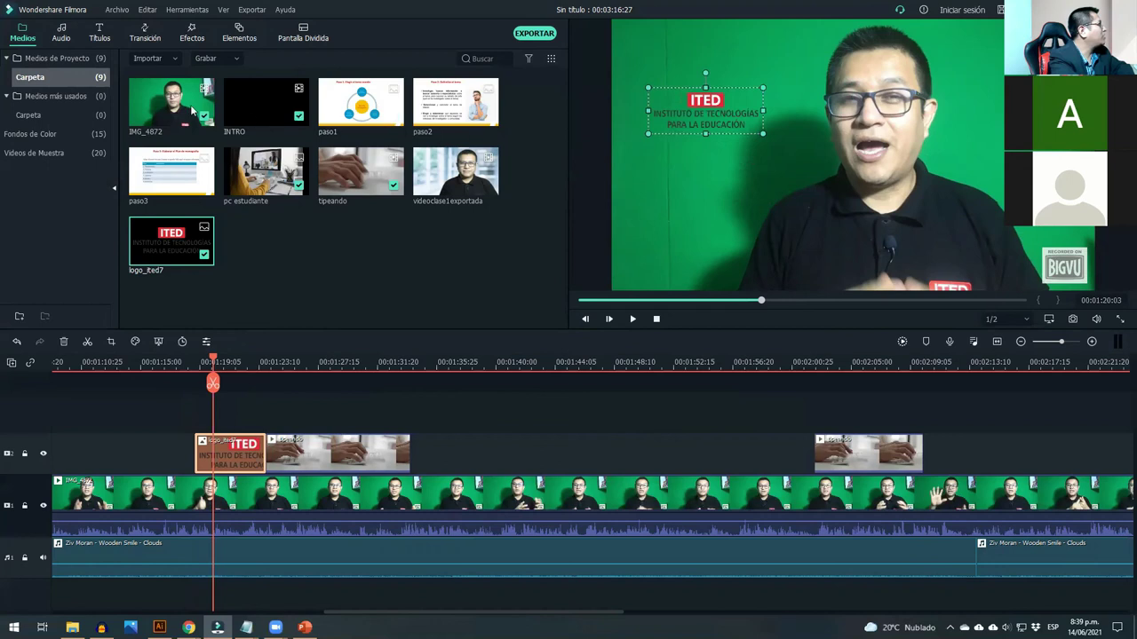
- Browse the included motion elements by category, such as Insignia, Tutorial, Mascotas, Emoji, Divertido and Viaje
{"action": "left_click", "coordinate": [183, 41]}
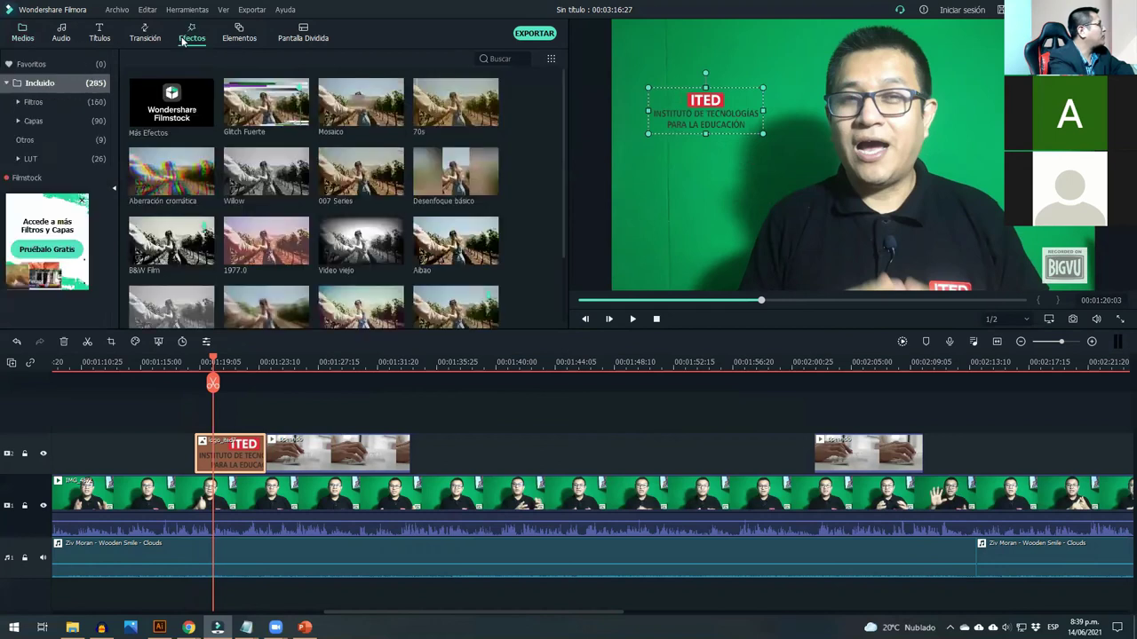
{"action": "left_click", "coordinate": [235, 39]}
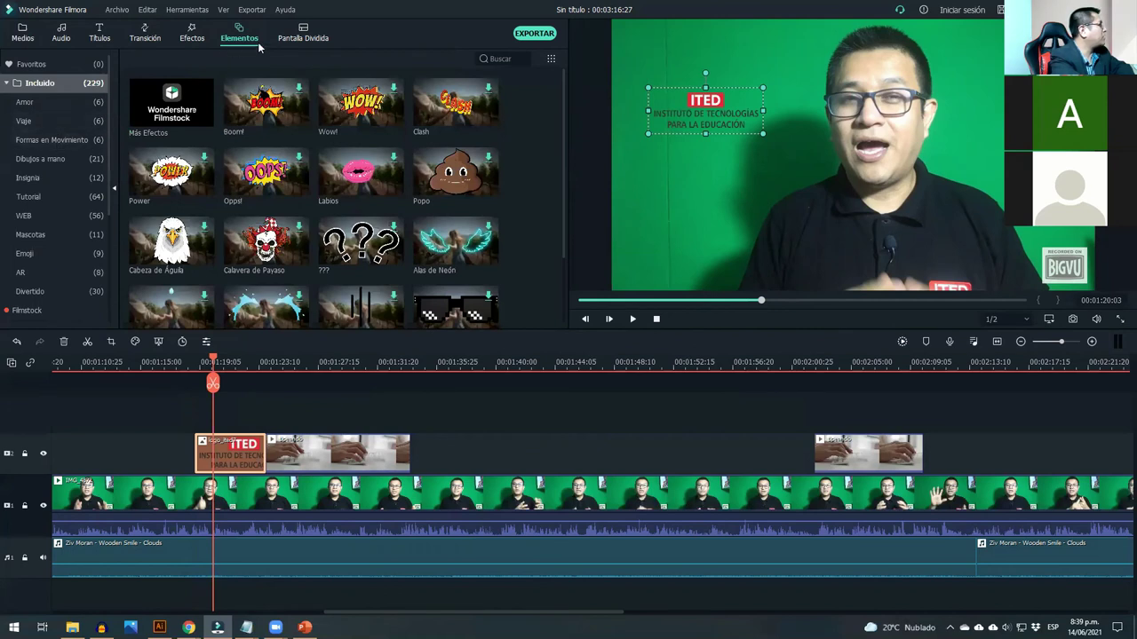
{"action": "left_click", "coordinate": [30, 181]}
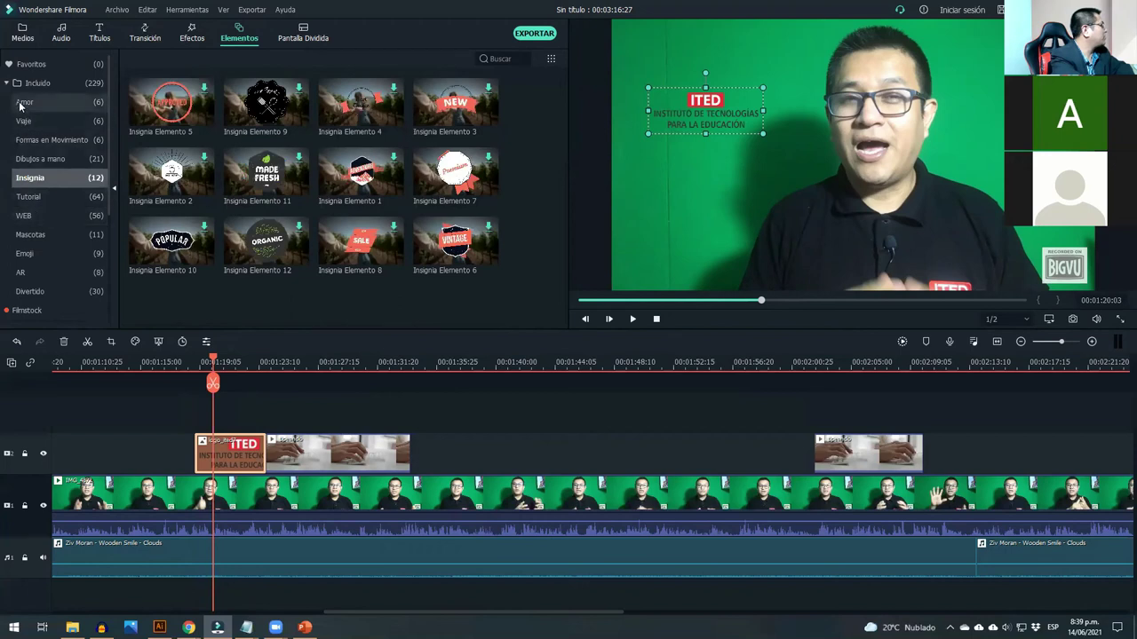
{"action": "left_click", "coordinate": [21, 103]}
{"action": "left_click", "coordinate": [25, 121]}
{"action": "left_click", "coordinate": [36, 140]}
{"action": "left_click", "coordinate": [40, 158]}
{"action": "left_click", "coordinate": [36, 197]}
{"action": "left_click", "coordinate": [43, 234]}
{"action": "left_click", "coordinate": [51, 255]}
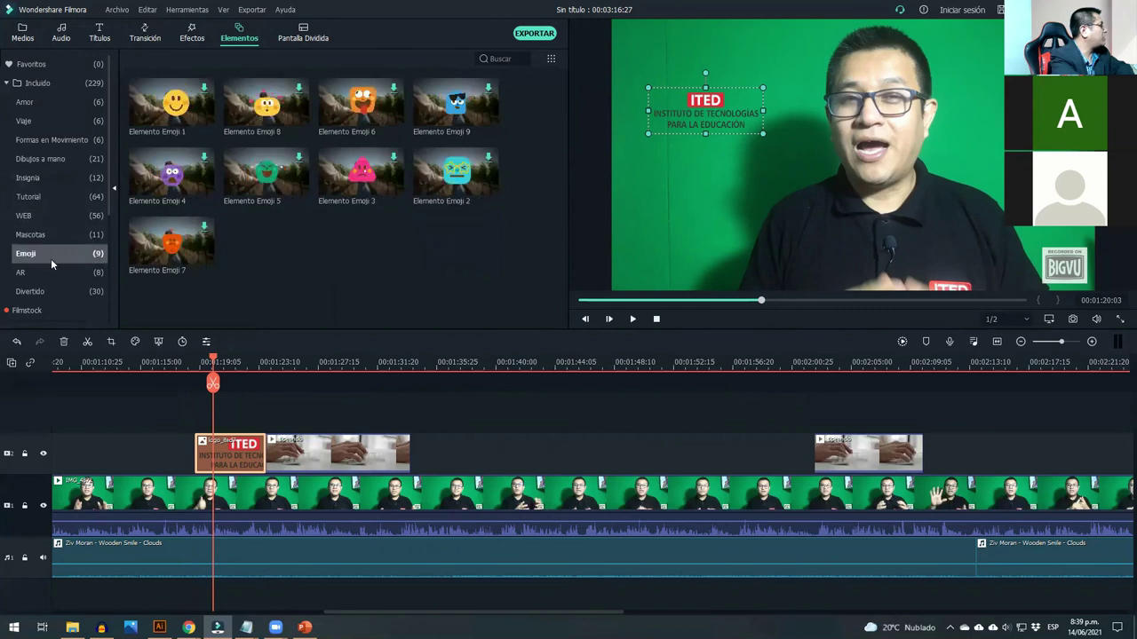
{"action": "left_click", "coordinate": [52, 271]}
{"action": "left_click", "coordinate": [62, 292]}
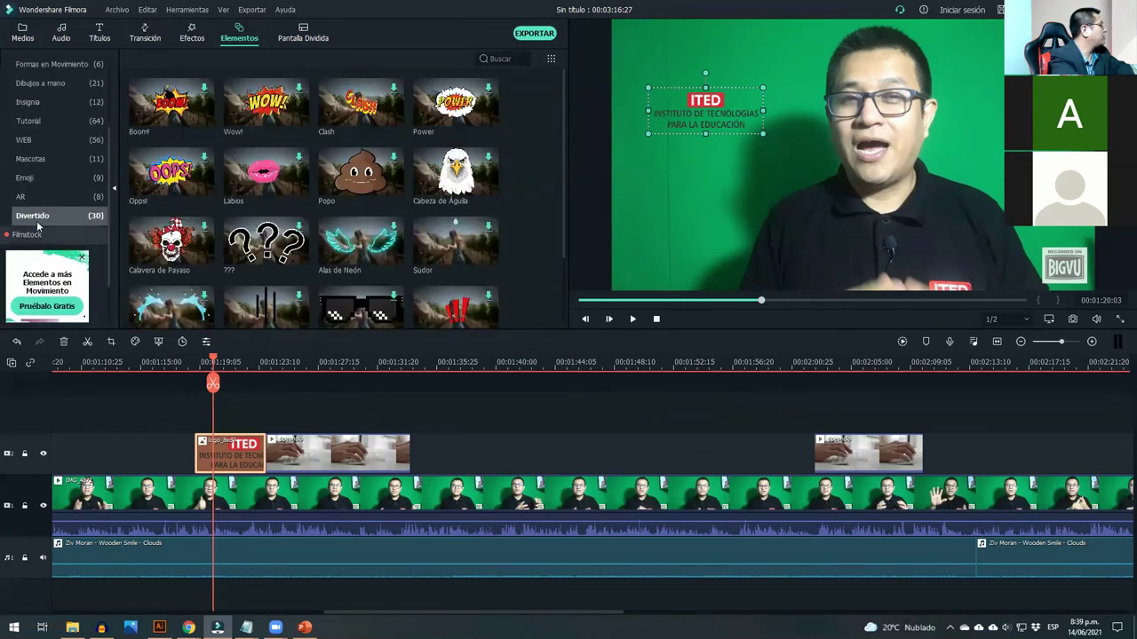
{"action": "left_click", "coordinate": [42, 195]}
{"action": "left_click", "coordinate": [47, 178]}
{"action": "left_click", "coordinate": [40, 158]}
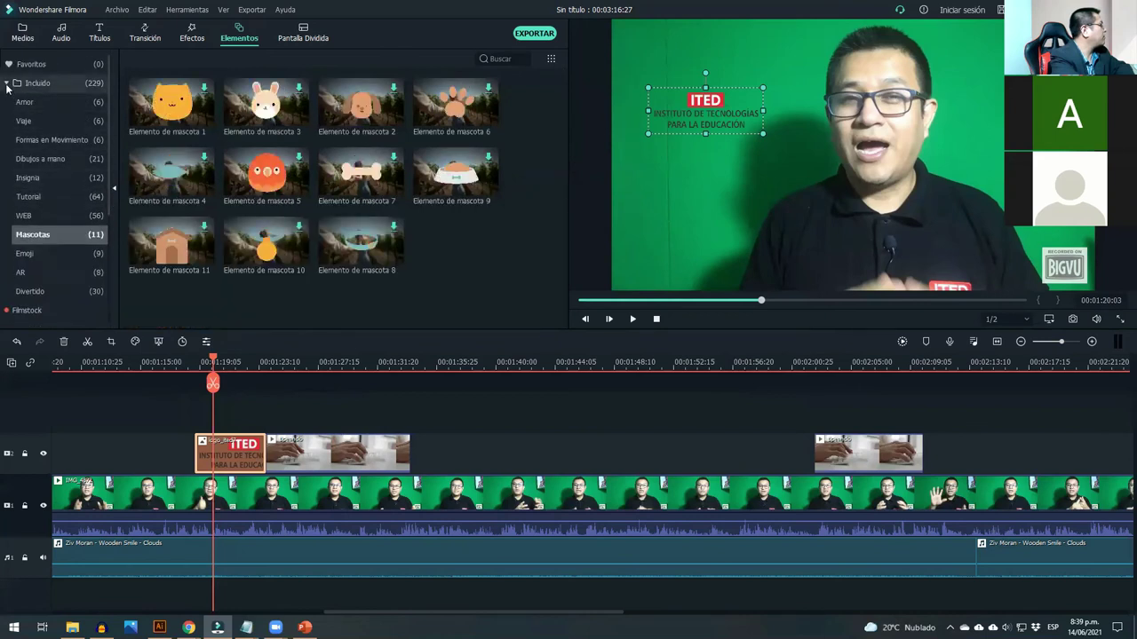
{"action": "left_click", "coordinate": [7, 86]}
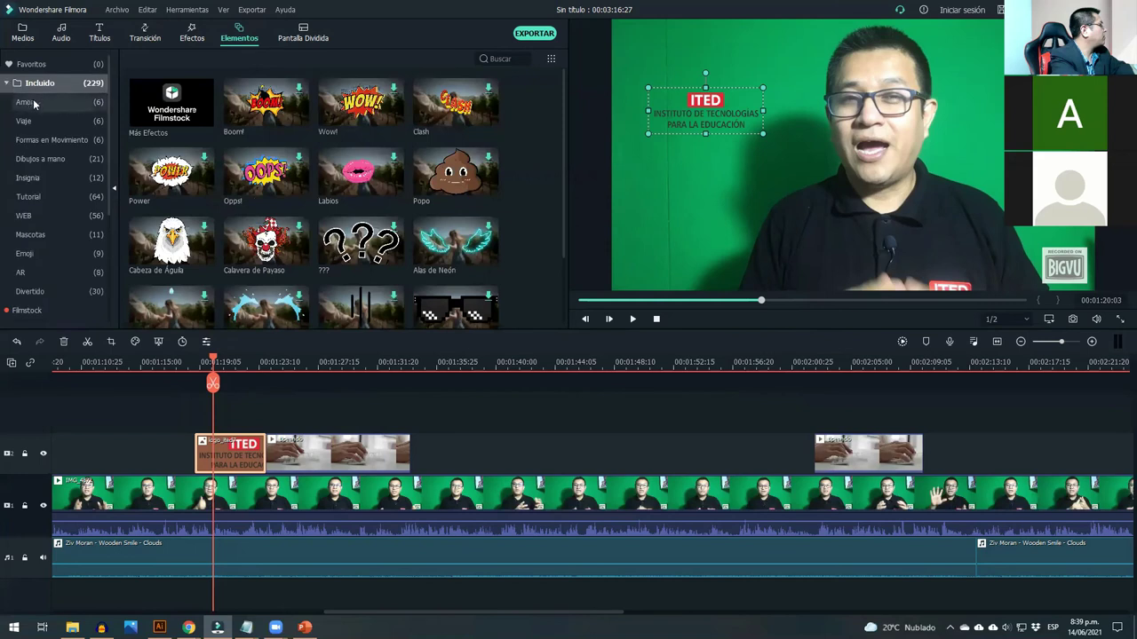
{"action": "left_click", "coordinate": [34, 104]}
{"action": "left_click", "coordinate": [46, 119]}
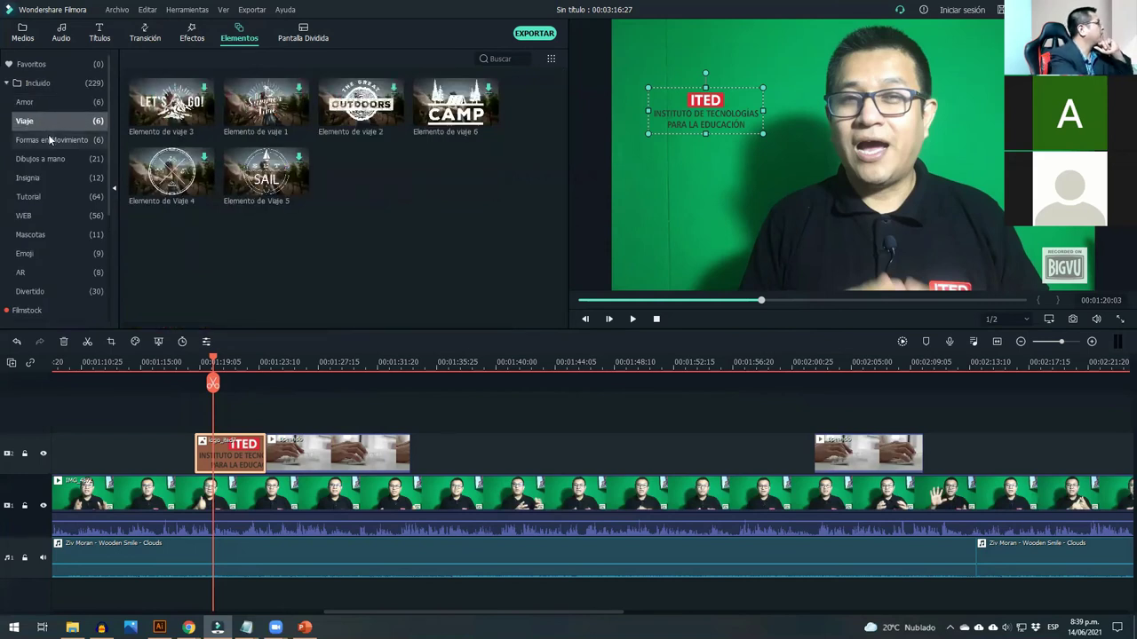
- Browse the included effects by category: Filtros, Capas with Fotograma, Otros, and the LUT groups Blockbuster and Cinematic
{"action": "left_click", "coordinate": [190, 35]}
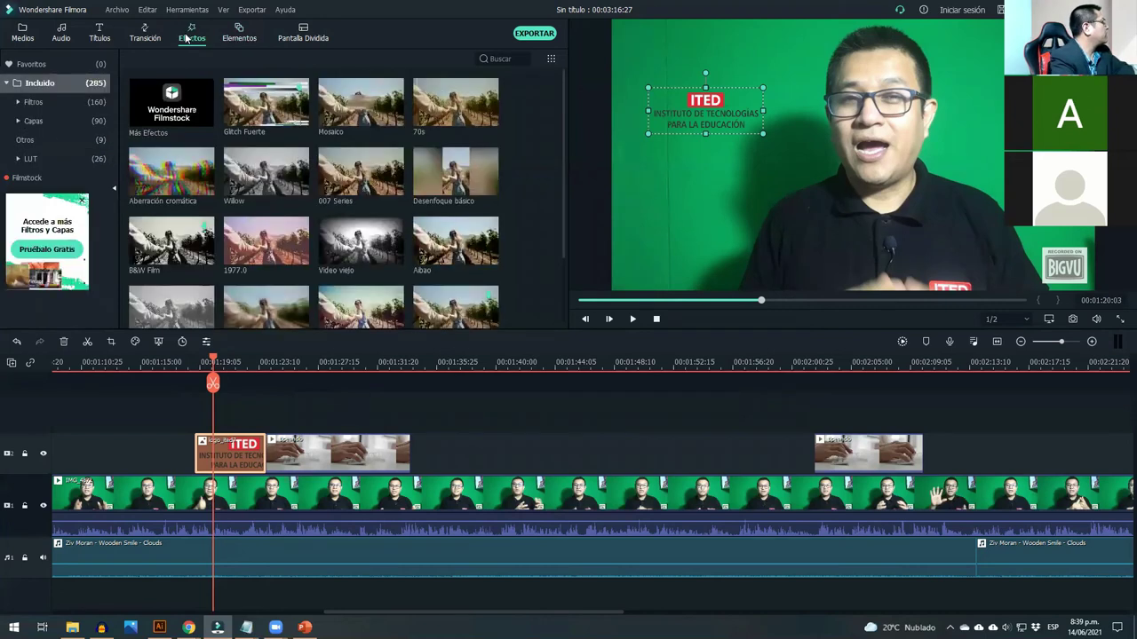
{"action": "left_click", "coordinate": [19, 103]}
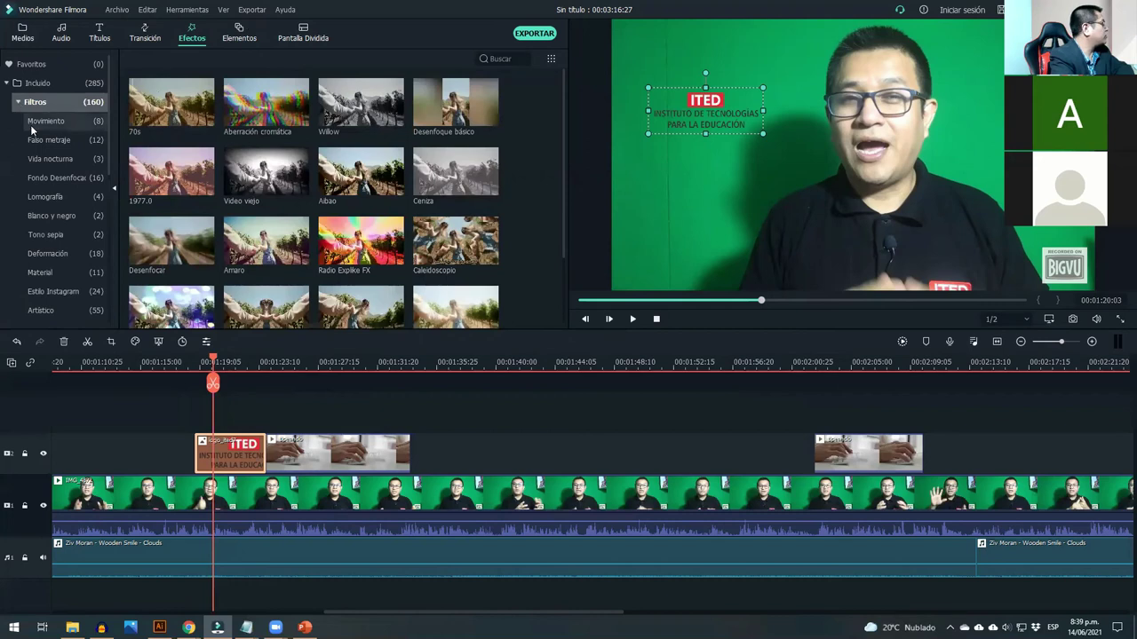
{"action": "left_click", "coordinate": [35, 127]}
{"action": "left_click", "coordinate": [23, 102]}
{"action": "left_click", "coordinate": [27, 122]}
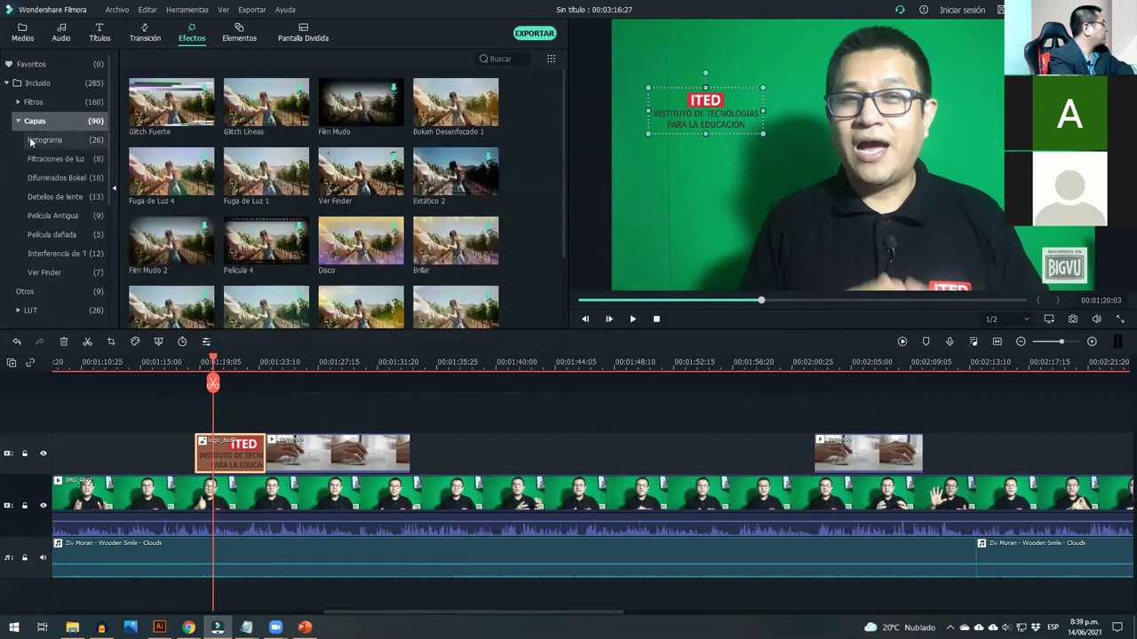
{"action": "left_click", "coordinate": [46, 141]}
{"action": "scroll", "coordinate": [59, 184], "scroll_direction": "down", "scroll_amount": 1}
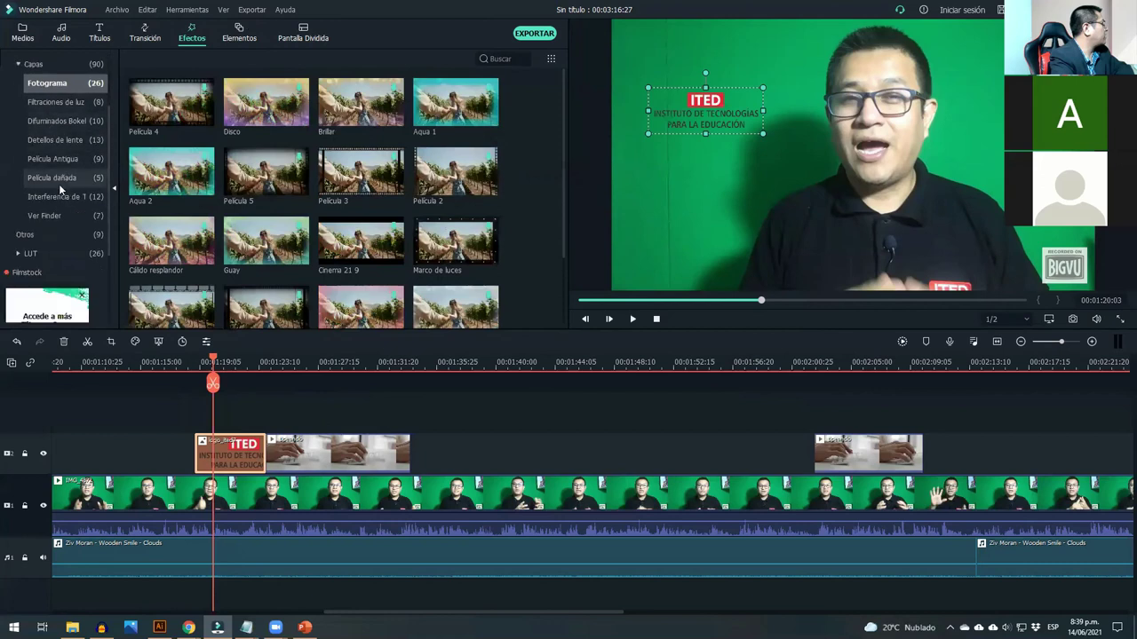
{"action": "left_click", "coordinate": [43, 239]}
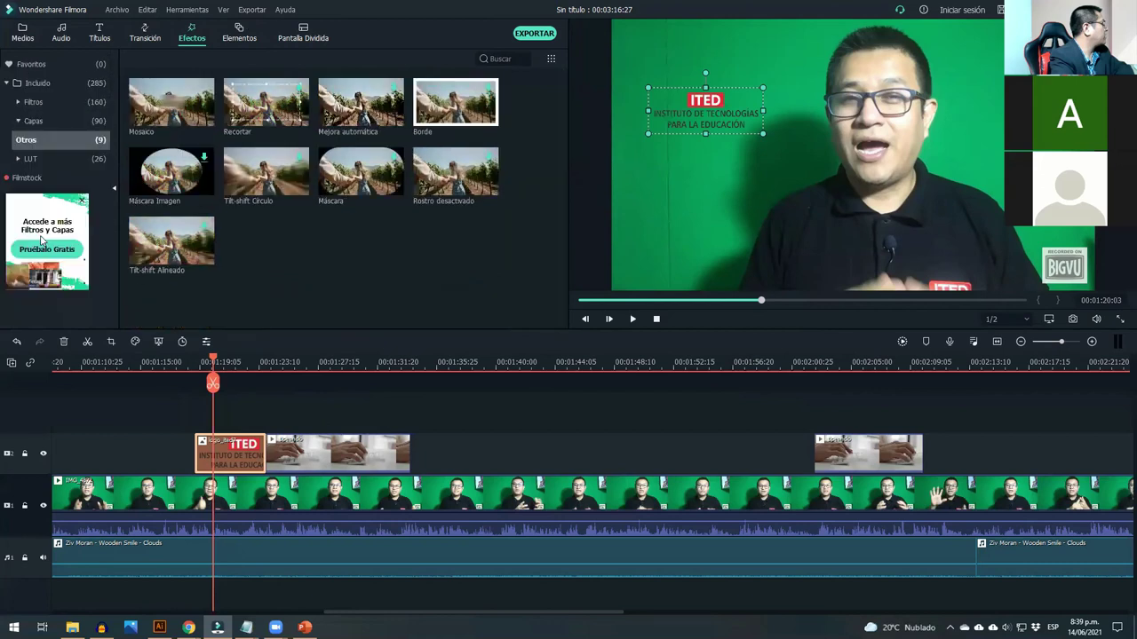
{"action": "left_click", "coordinate": [15, 162]}
{"action": "left_click", "coordinate": [62, 179]}
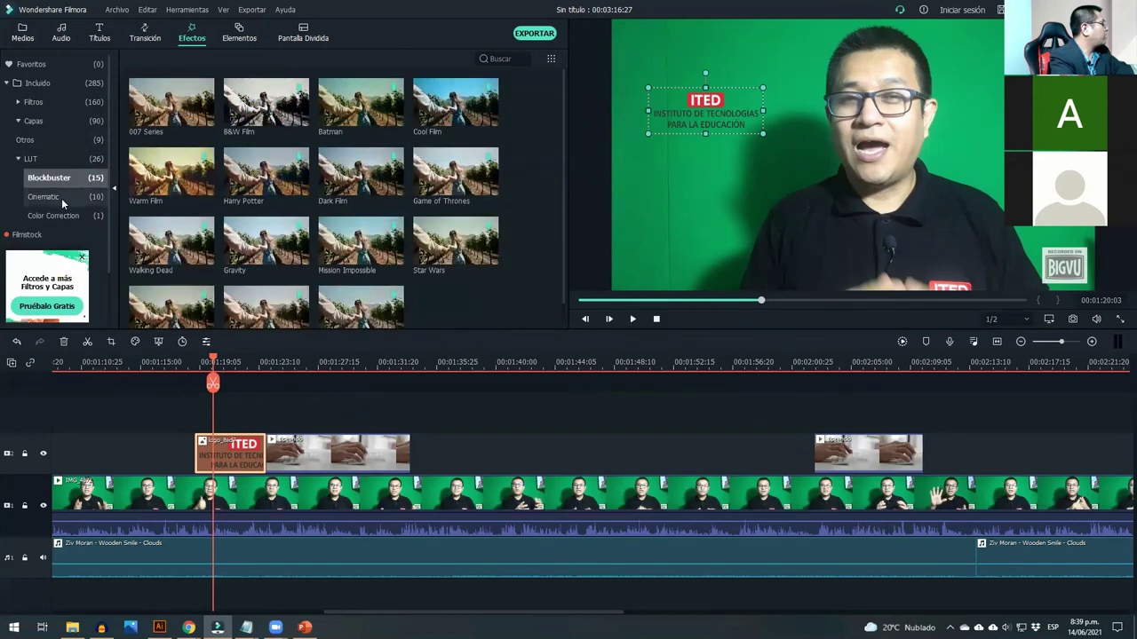
{"action": "left_click", "coordinate": [61, 197]}
{"action": "left_click", "coordinate": [65, 218]}
{"action": "left_click", "coordinate": [18, 159]}
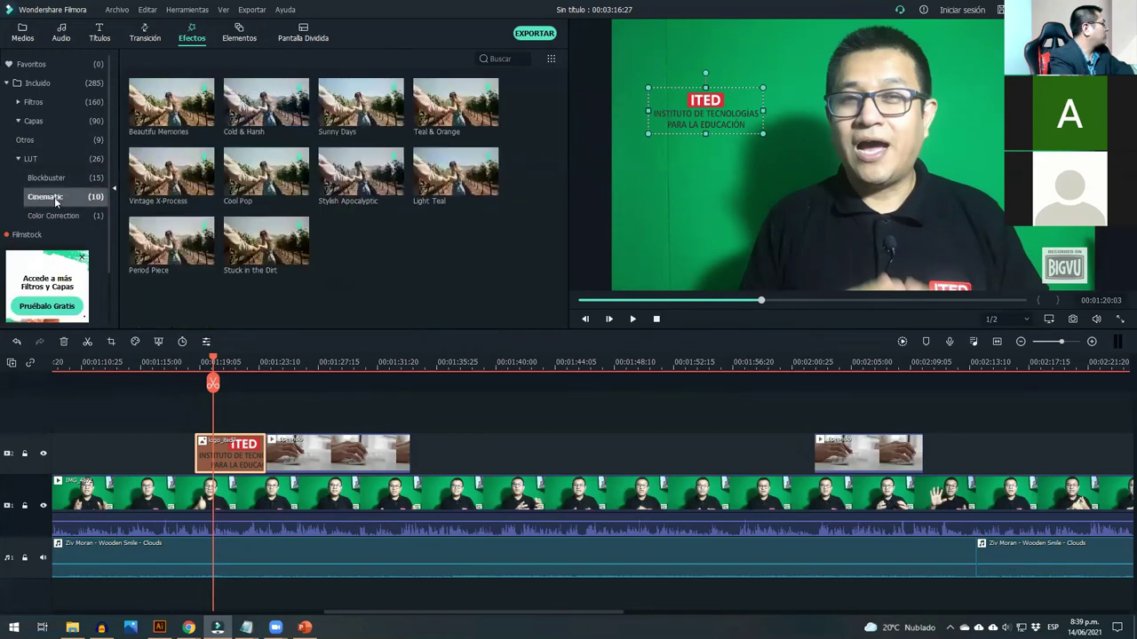
{"action": "left_click", "coordinate": [18, 103]}
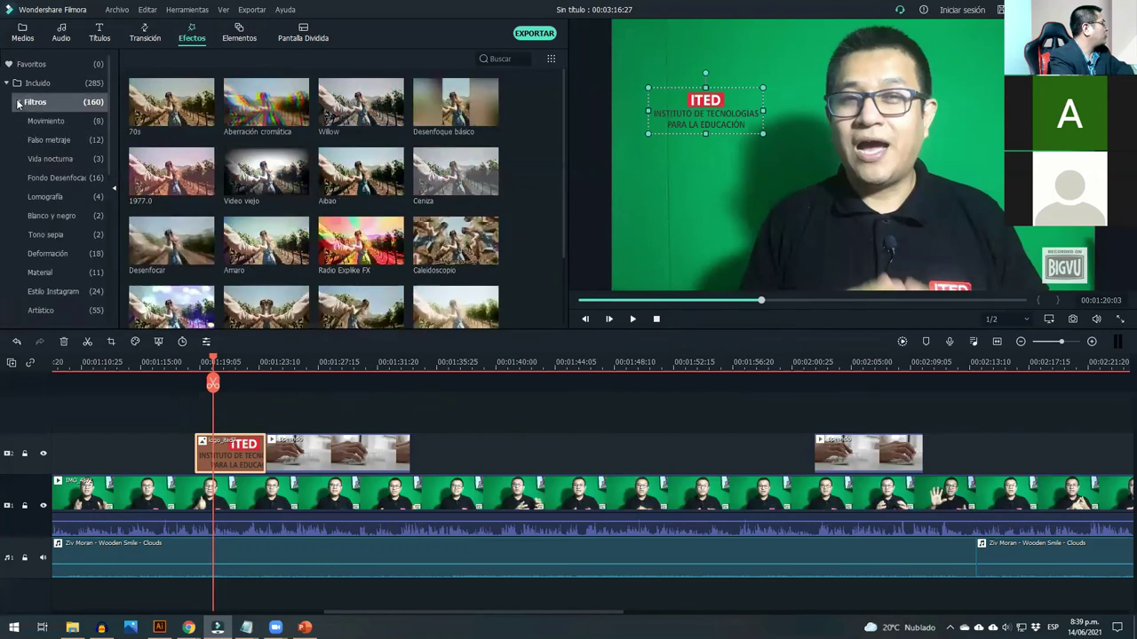
{"action": "left_click", "coordinate": [62, 140]}
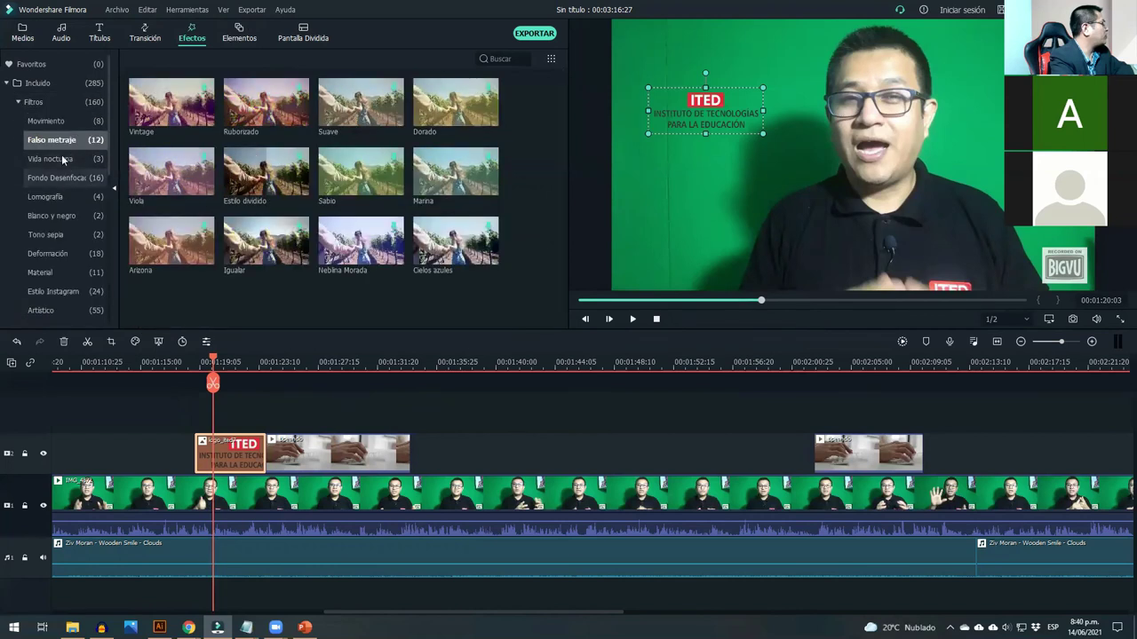
- Try the De lado 1 filter from the Movimiento category on the second video track around 1:38, and delete it
{"action": "left_click", "coordinate": [66, 122]}
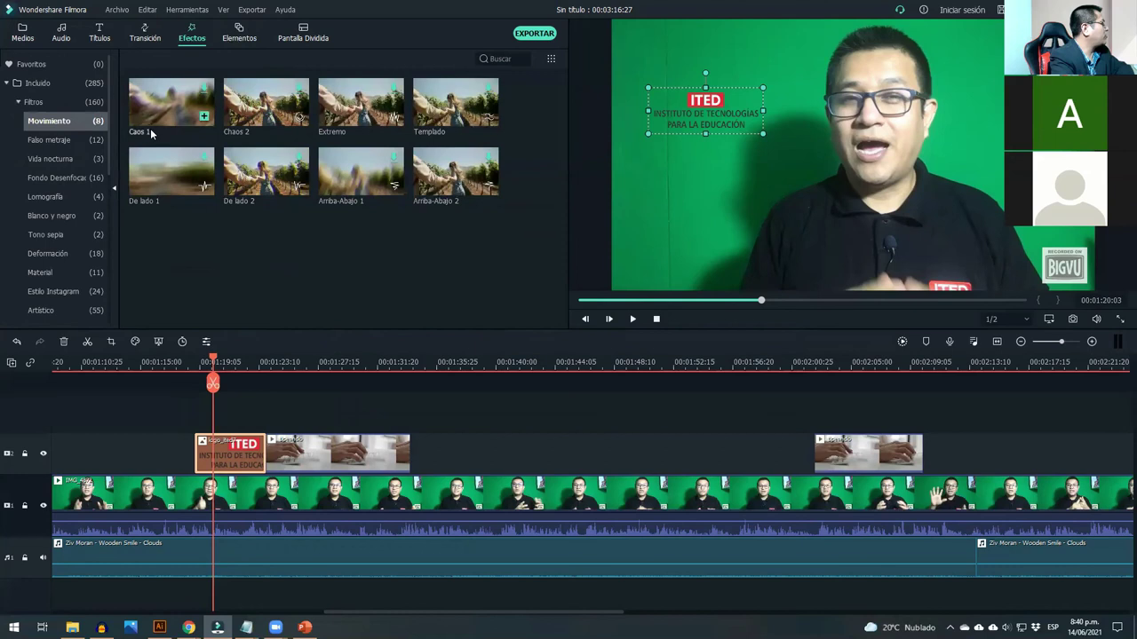
{"action": "left_click_drag", "start_coordinate": [165, 174], "coordinate": [469, 427]}
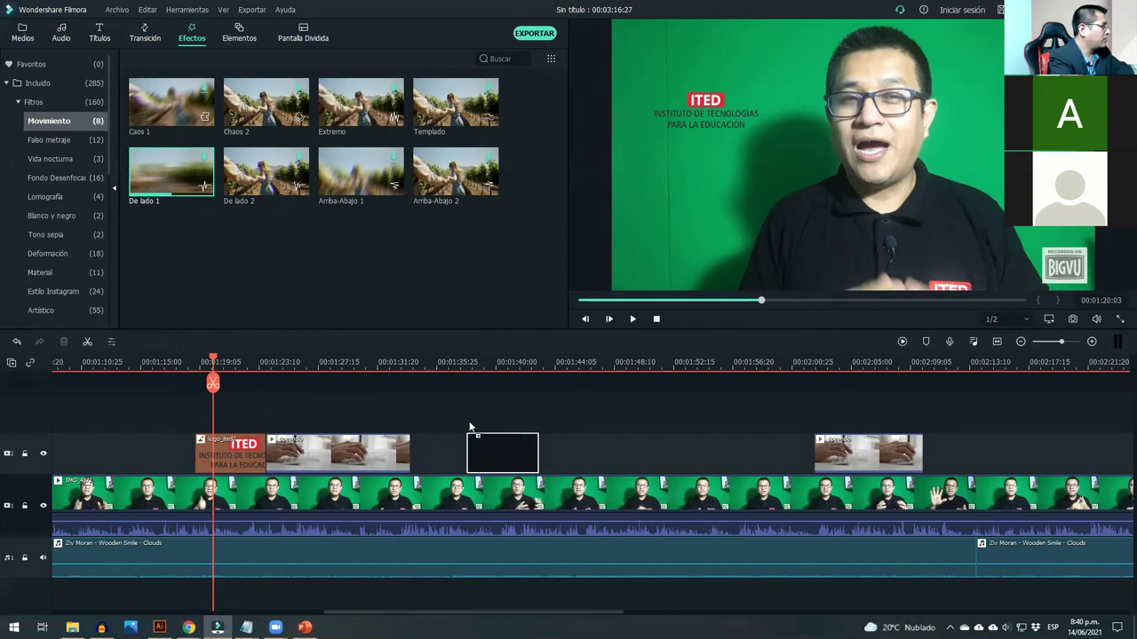
{"action": "left_click_drag", "start_coordinate": [480, 367], "coordinate": [481, 367]}
{"action": "left_click", "coordinate": [479, 364]}
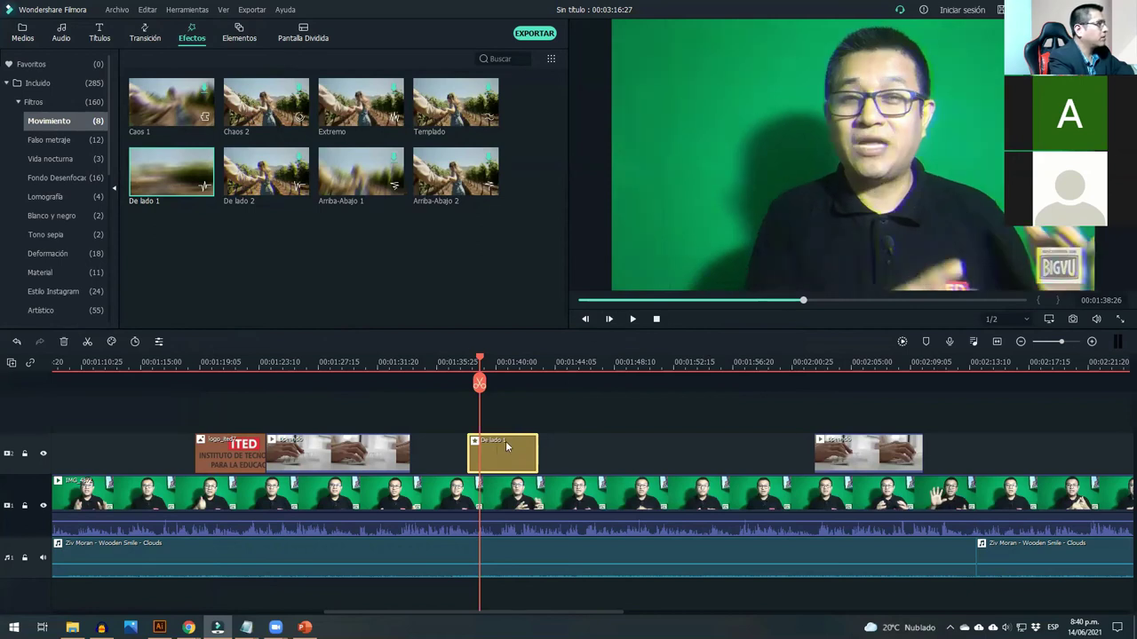
{"action": "double_click", "coordinate": [1046, 262]}
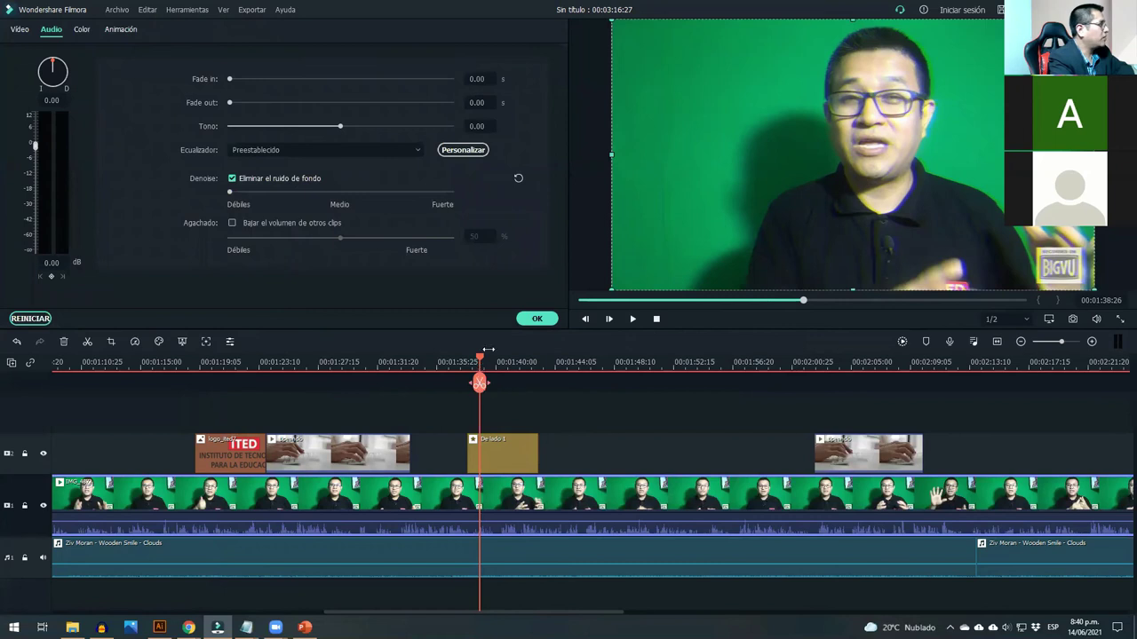
{"action": "left_click", "coordinate": [536, 318]}
{"action": "left_click", "coordinate": [509, 450]}
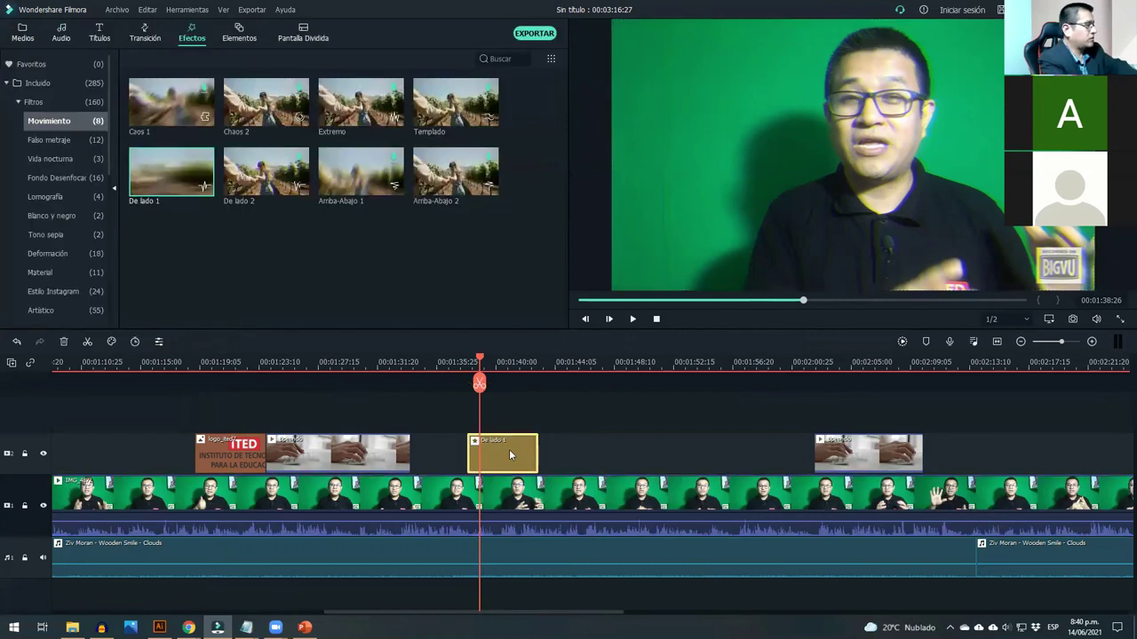
{"action": "key", "text": "Delete"}
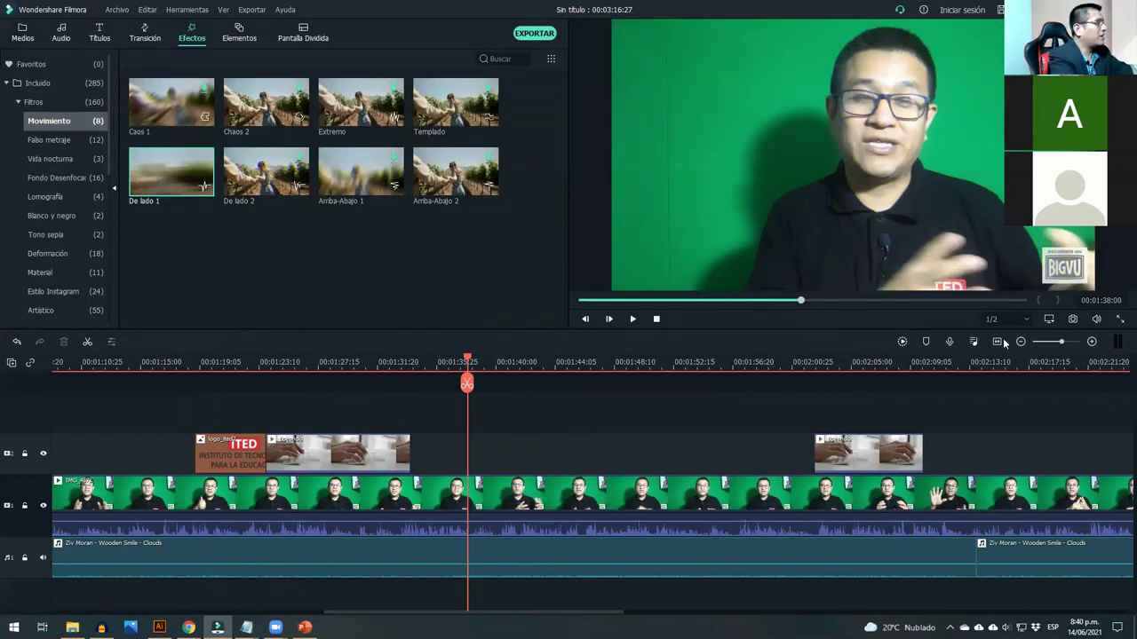
- Delete the ITED logo overlay that sits just before the first tipeando clip
{"action": "left_click", "coordinate": [213, 361]}
{"action": "left_click", "coordinate": [231, 458]}
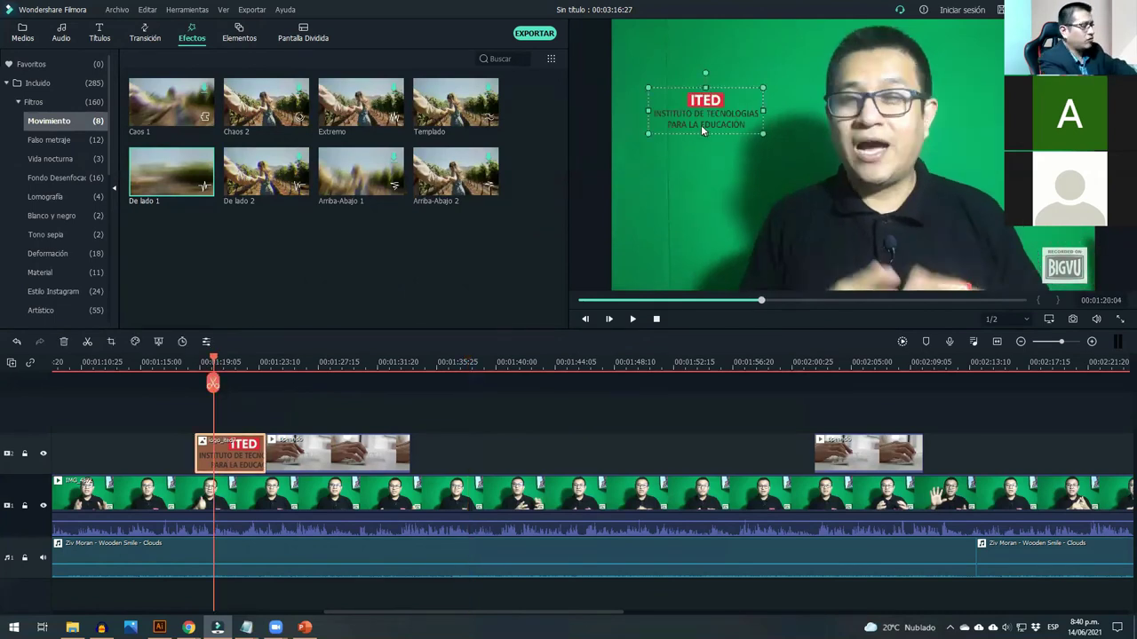
{"action": "key", "text": "Delete"}
- Import favicon250.png from the 0-Diseños recetastic folder and place it on the second video track at about 1:40
{"action": "right_click", "coordinate": [282, 237]}
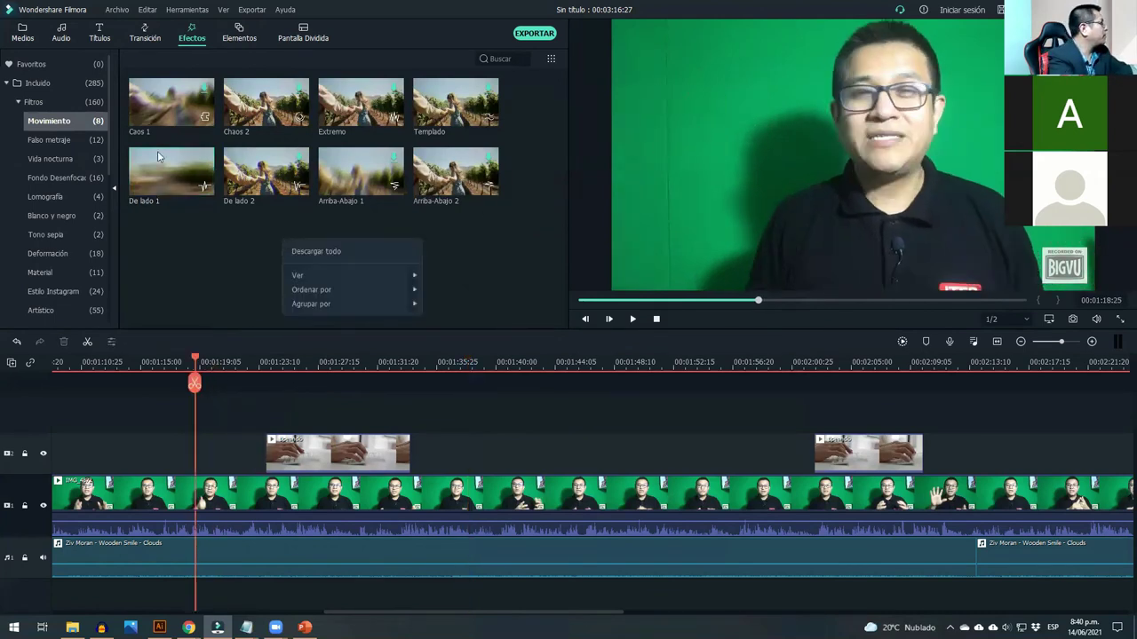
{"action": "left_click", "coordinate": [22, 40]}
{"action": "right_click", "coordinate": [322, 255]}
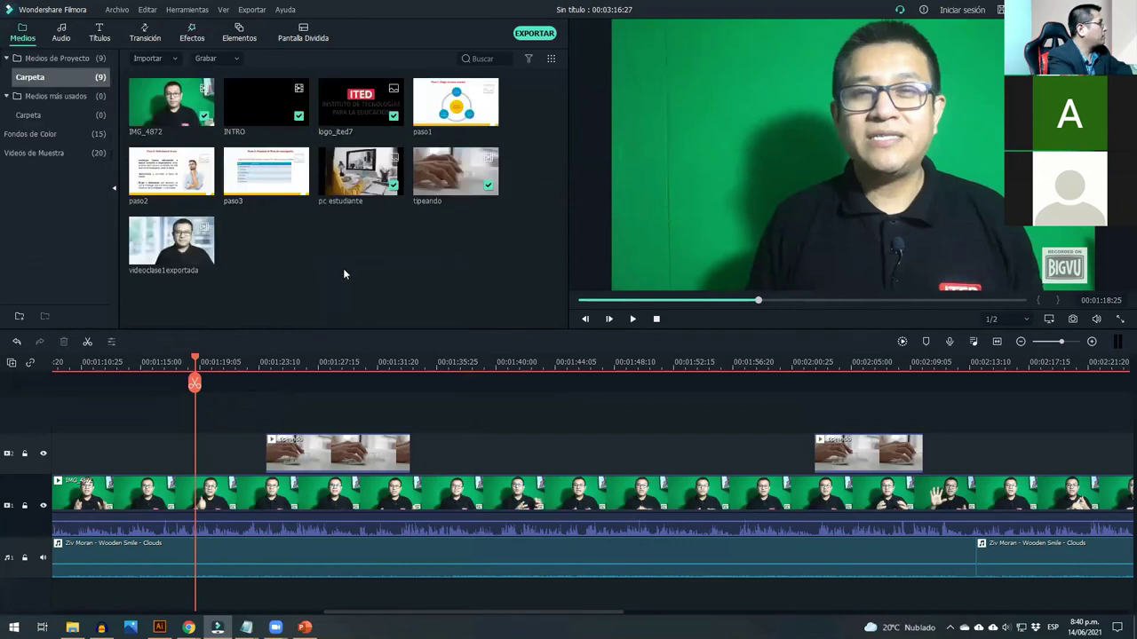
{"action": "left_click", "coordinate": [346, 268]}
{"action": "scroll", "coordinate": [515, 114], "scroll_direction": "down", "scroll_amount": 2}
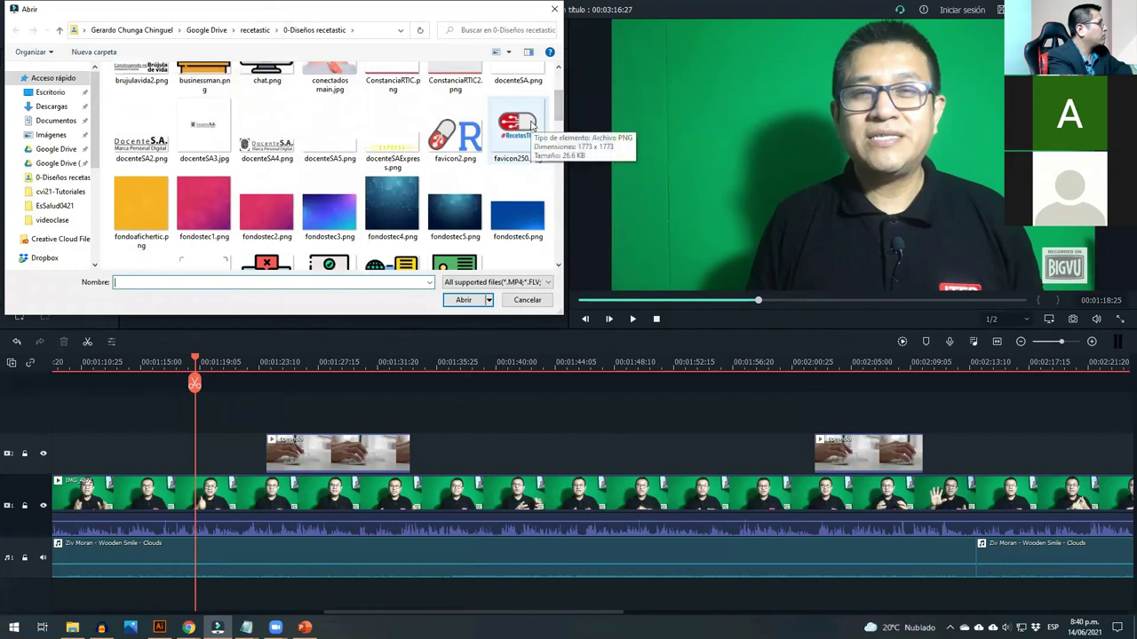
{"action": "left_click", "coordinate": [530, 126]}
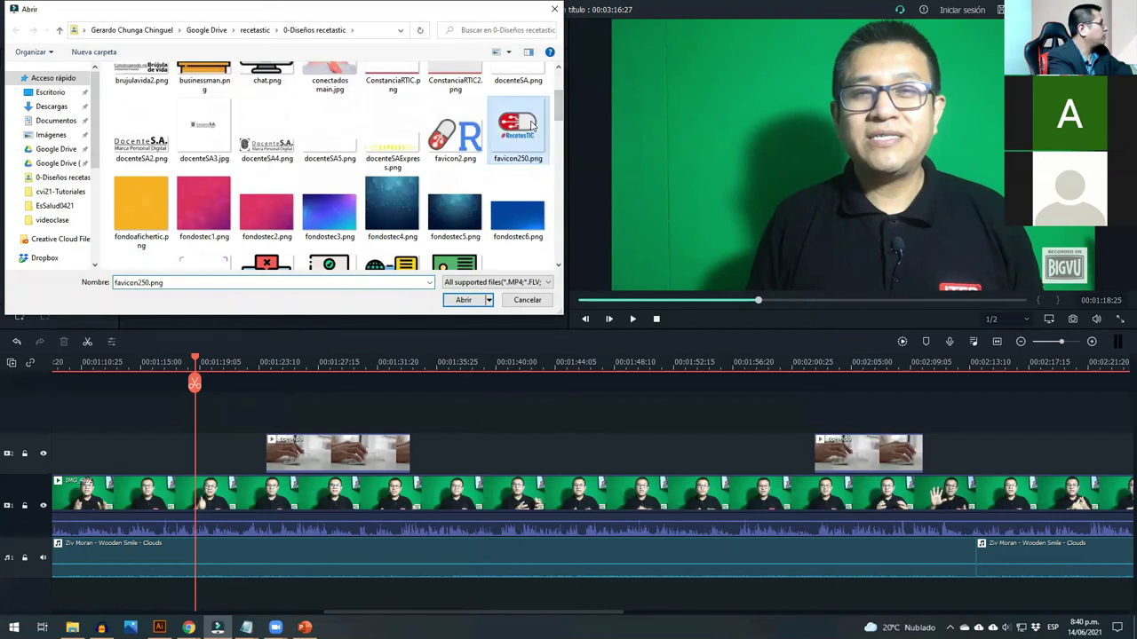
{"action": "double_click", "coordinate": [509, 119]}
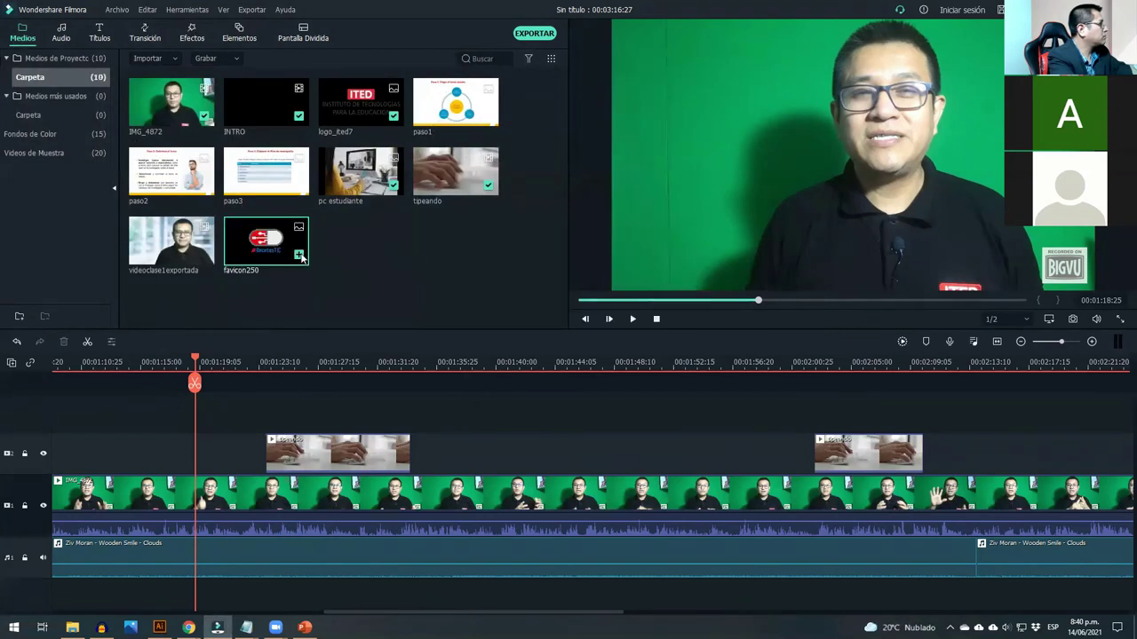
{"action": "left_click_drag", "start_coordinate": [270, 247], "coordinate": [506, 440]}
{"action": "left_click", "coordinate": [500, 361]}
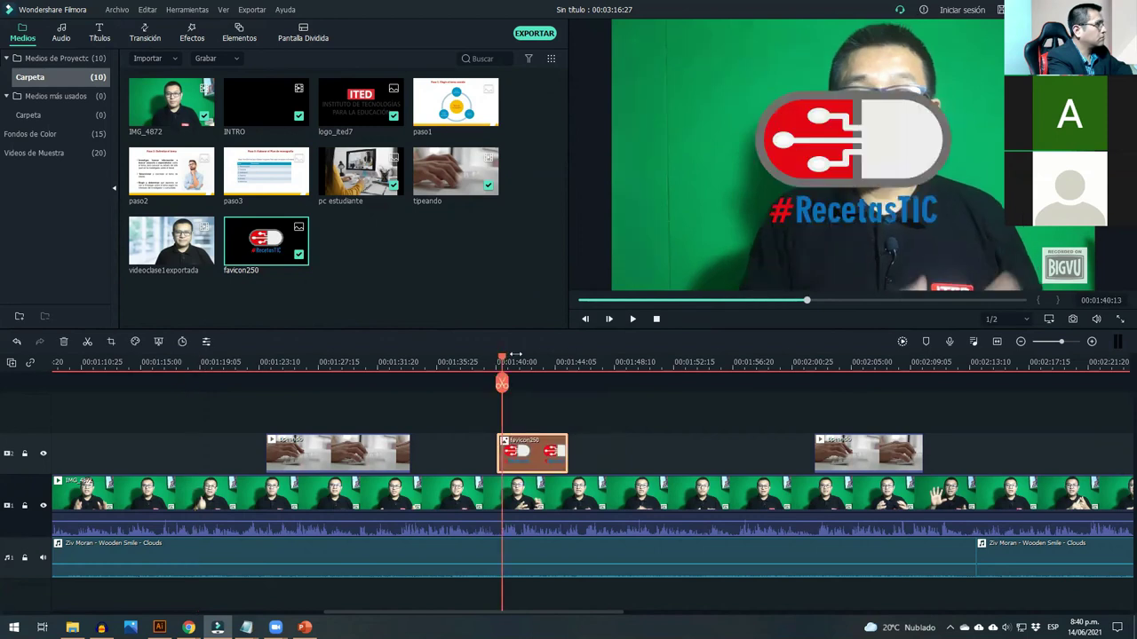
- Shrink the favicon250 logo and position it over the BIGVU watermark in the frame's lower-right corner
{"action": "left_click", "coordinate": [851, 158]}
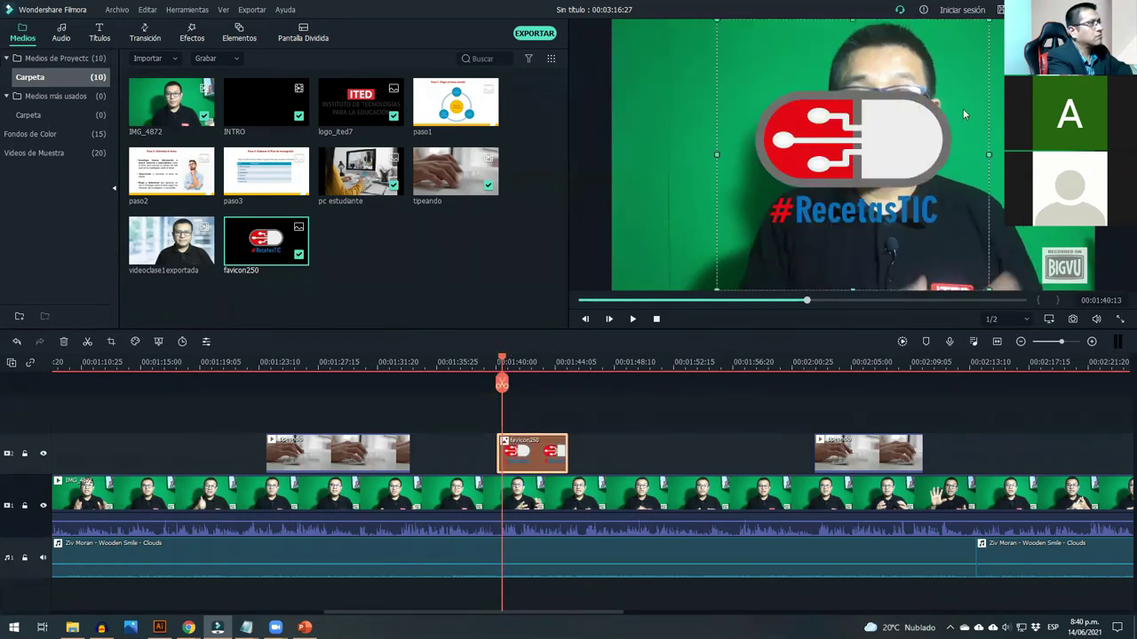
{"action": "left_click_drag", "start_coordinate": [987, 21], "coordinate": [817, 186]}
{"action": "left_click_drag", "start_coordinate": [789, 226], "coordinate": [1071, 265]}
{"action": "left_click_drag", "start_coordinate": [997, 213], "coordinate": [1009, 228]}
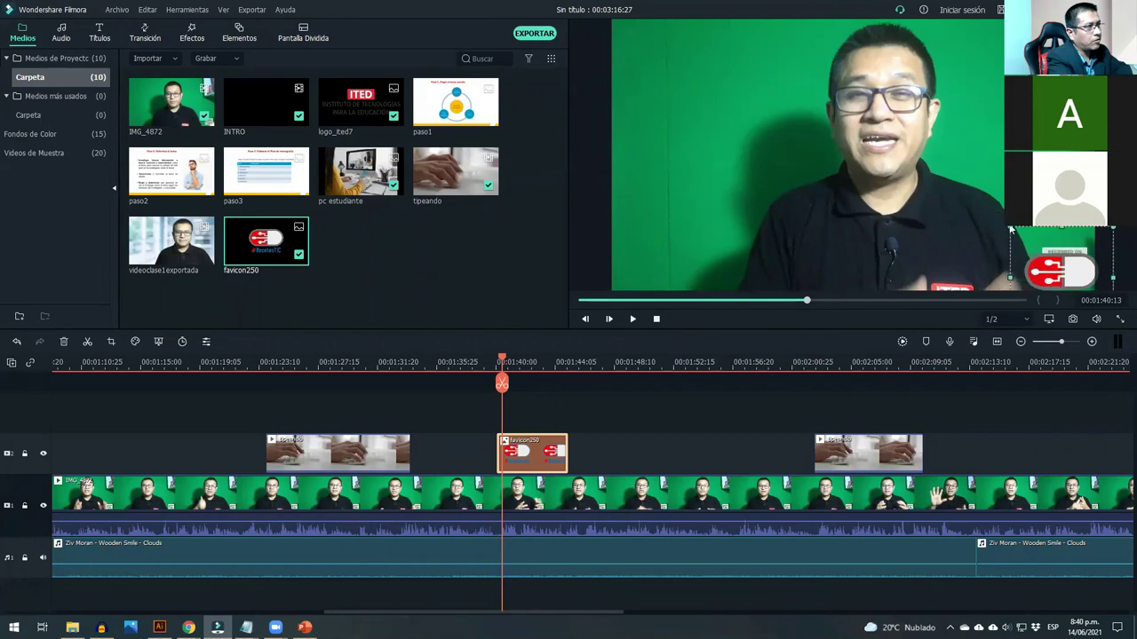
{"action": "mouse_move", "coordinate": [1052, 277]}
{"action": "left_mouse_down"}
{"action": "mouse_move", "coordinate": [1026, 249]}
{"action": "mouse_move", "coordinate": [1051, 270]}
{"action": "left_mouse_up"}
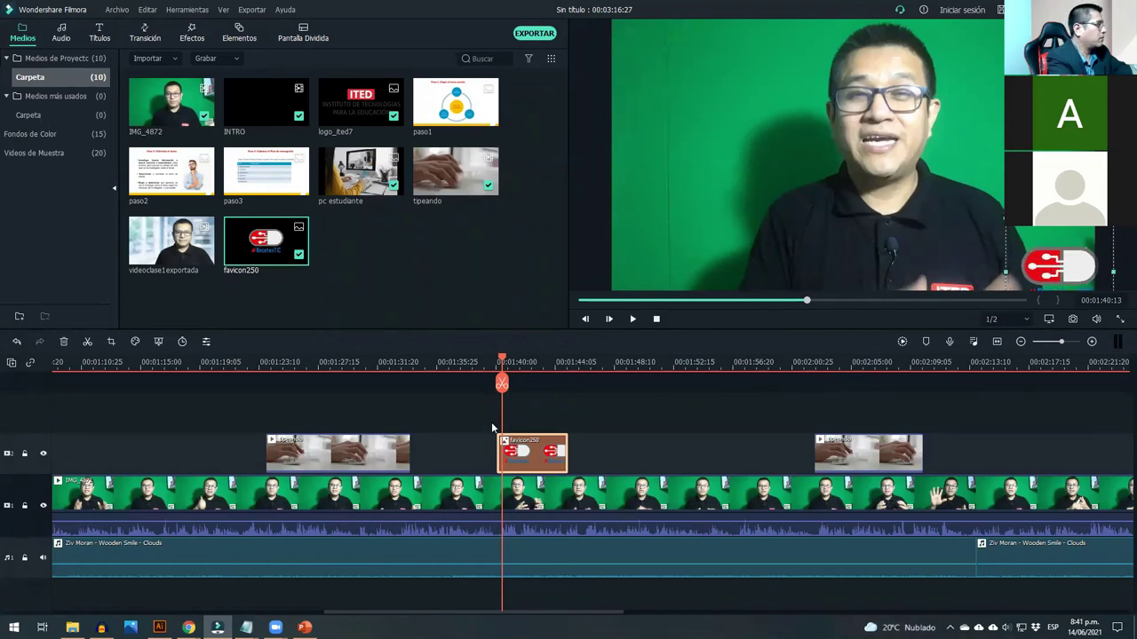
- Move the favicon250 clip to a new third video track from the project's start and extend it to the recording's end
{"action": "left_click", "coordinate": [1020, 341]}
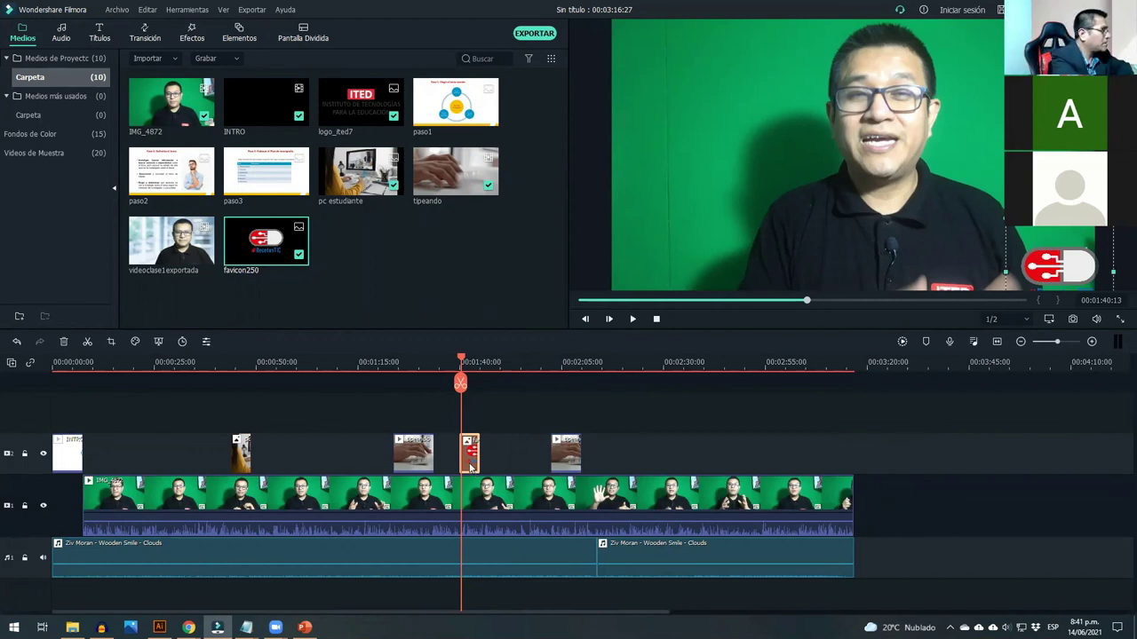
{"action": "left_click_drag", "start_coordinate": [469, 459], "coordinate": [49, 440]}
{"action": "left_click_drag", "start_coordinate": [596, 438], "coordinate": [165, 450]}
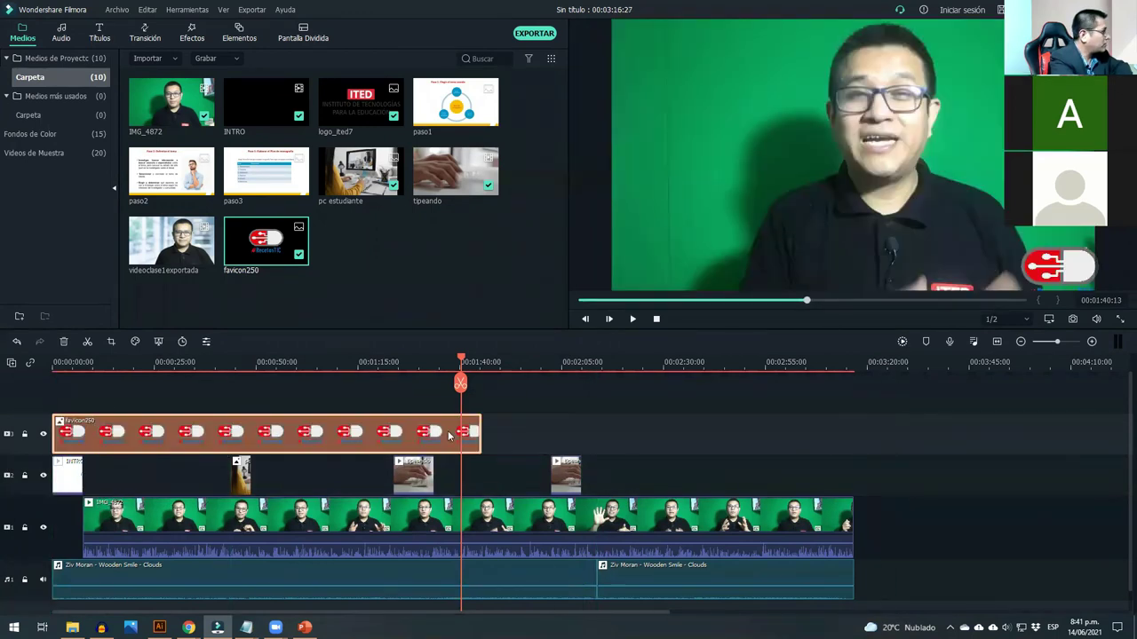
{"action": "left_click_drag", "start_coordinate": [484, 432], "coordinate": [855, 439]}
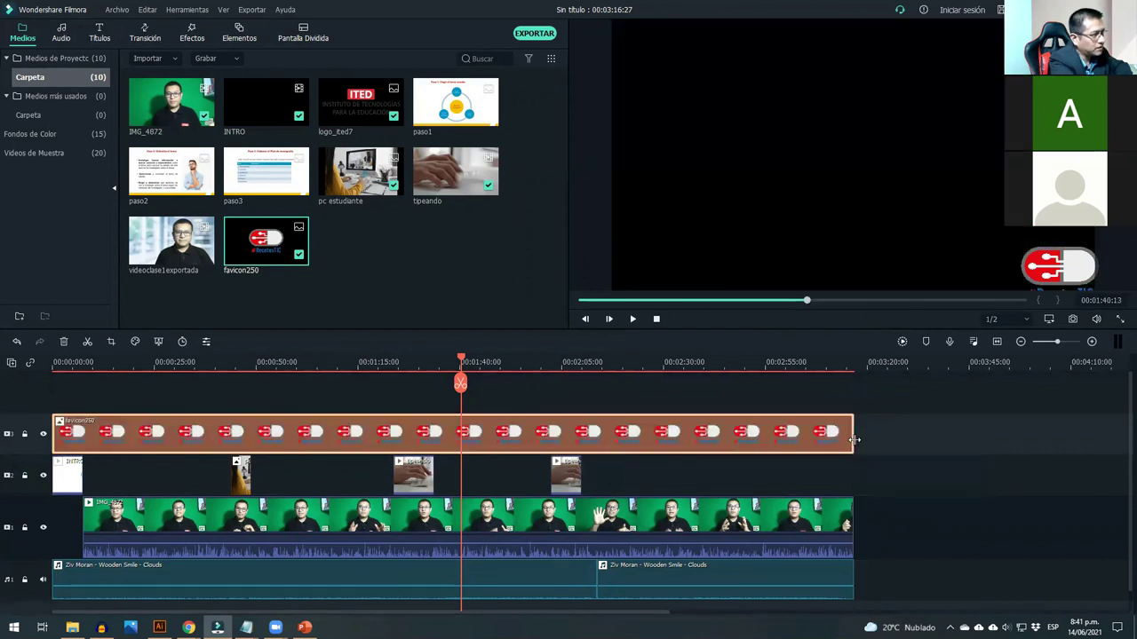
- Trim the favicon250 clip by the intro's length and shift it to start with the main recording, right after the intro
{"action": "left_click_drag", "start_coordinate": [457, 358], "coordinate": [16, 401]}
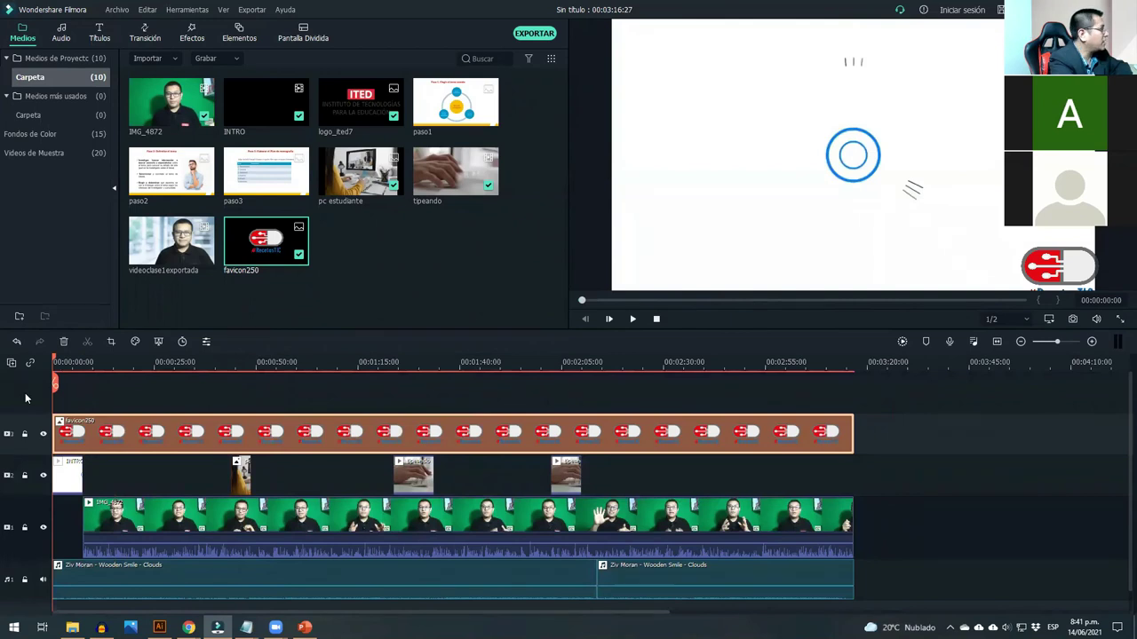
{"action": "left_click_drag", "start_coordinate": [55, 433], "coordinate": [87, 432]}
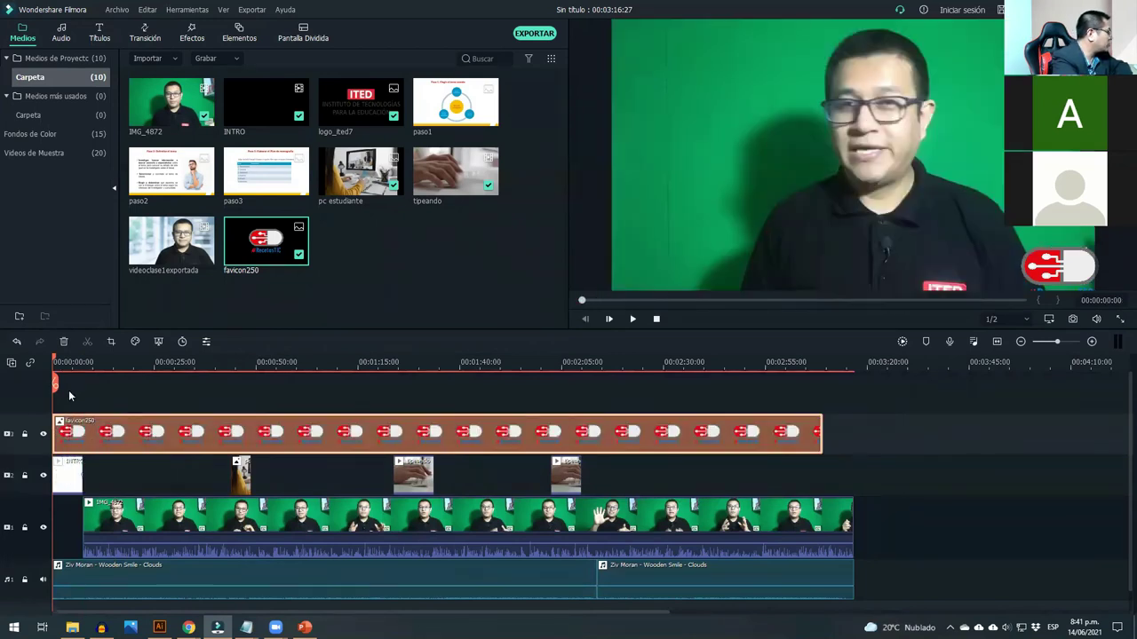
{"action": "left_click_drag", "start_coordinate": [157, 430], "coordinate": [182, 430]}
- Check the logo overlay at about 1:35 and enlarge it slightly over the watermark
{"action": "left_click_drag", "start_coordinate": [54, 364], "coordinate": [439, 382]}
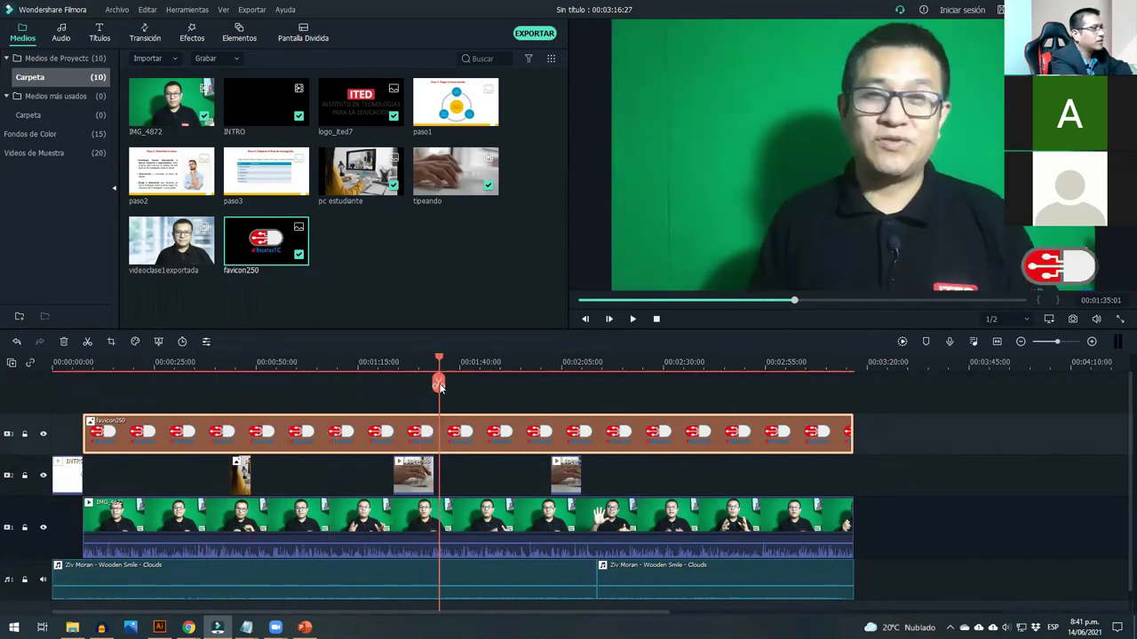
{"action": "left_click", "coordinate": [1054, 274]}
{"action": "mouse_move", "coordinate": [1054, 274]}
{"action": "left_mouse_down"}
{"action": "mouse_move", "coordinate": [1013, 250]}
{"action": "mouse_move", "coordinate": [1045, 278]}
{"action": "left_mouse_up"}
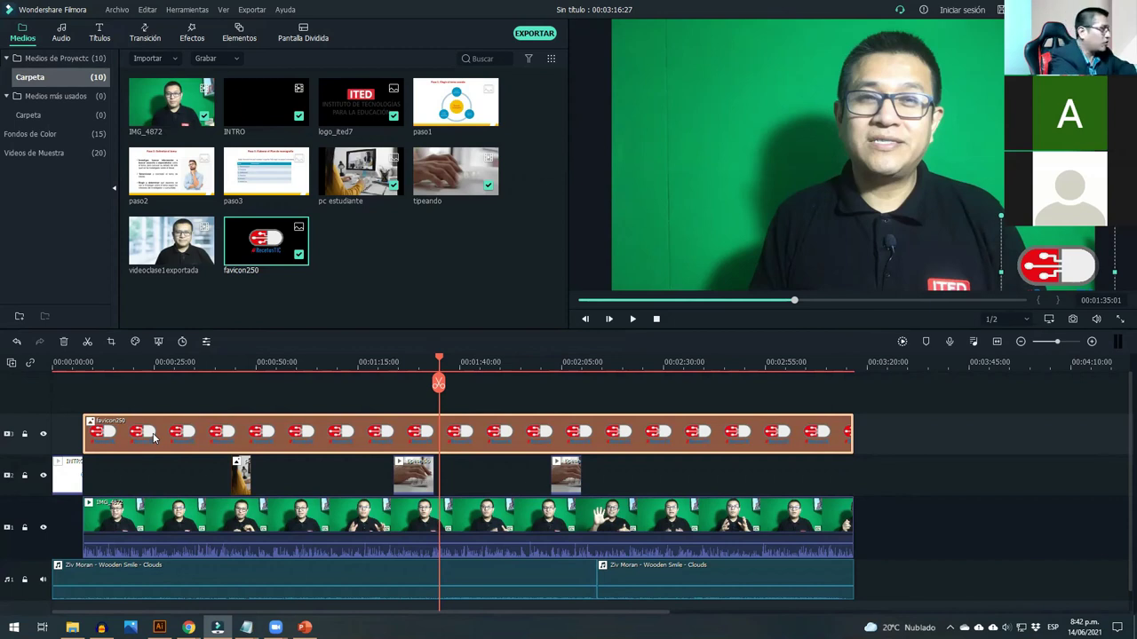
- Try shortening the favicon250 clip to end with the pc estudiante image, preview beyond its end, and undo the trim
{"action": "left_click_drag", "start_coordinate": [848, 428], "coordinate": [250, 428]}
{"action": "left_click", "coordinate": [198, 362]}
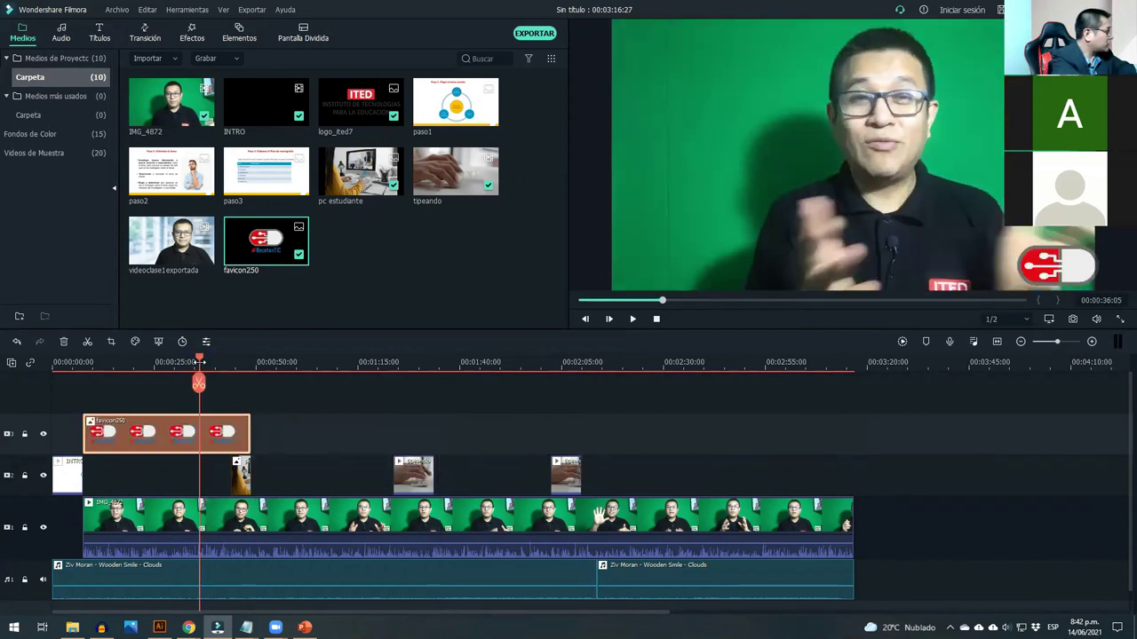
{"action": "left_click", "coordinate": [223, 363]}
{"action": "left_click_drag", "start_coordinate": [227, 364], "coordinate": [356, 362]}
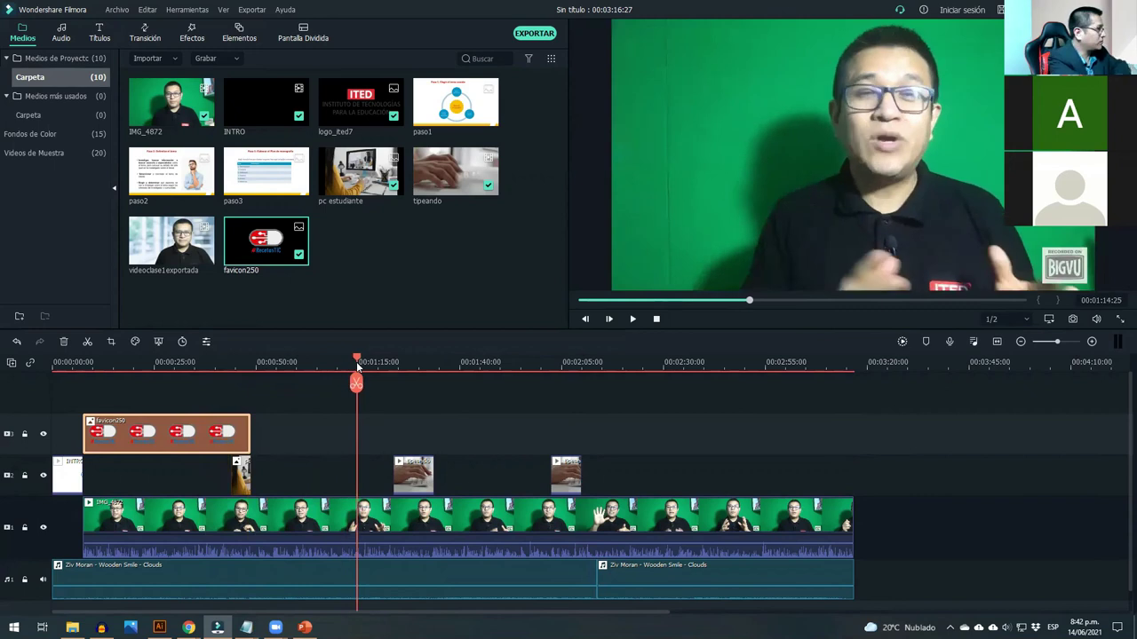
{"action": "key", "text": "ctrl+z"}
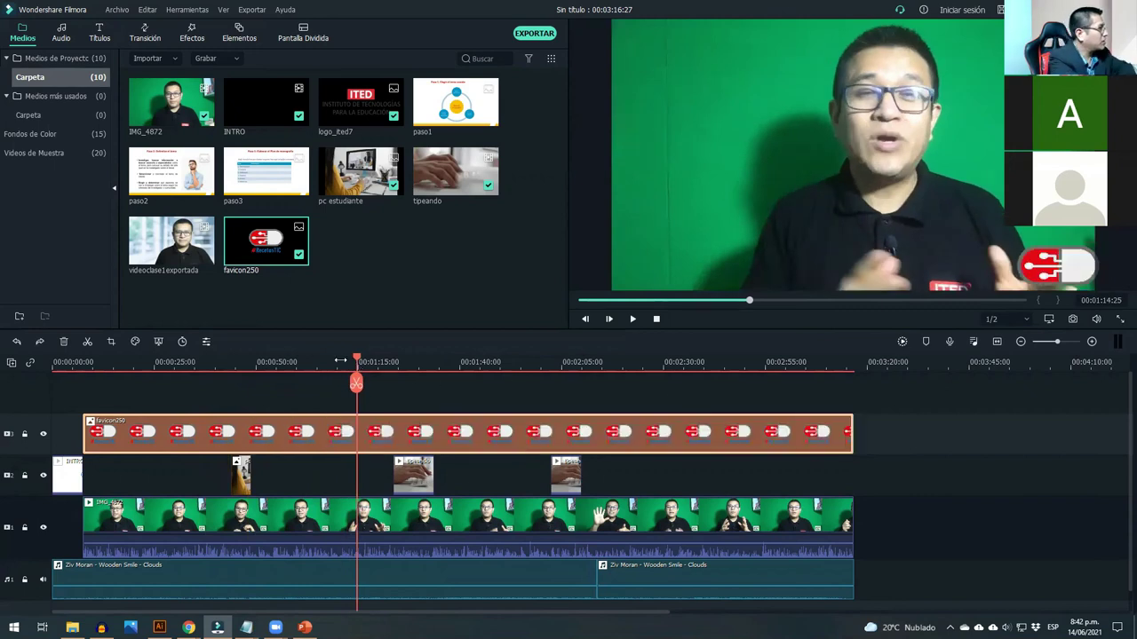
- Raise the audio volume of the IMG_4872 main recording to 3.12 dB and apply it
{"action": "left_click_drag", "start_coordinate": [356, 362], "coordinate": [840, 377]}
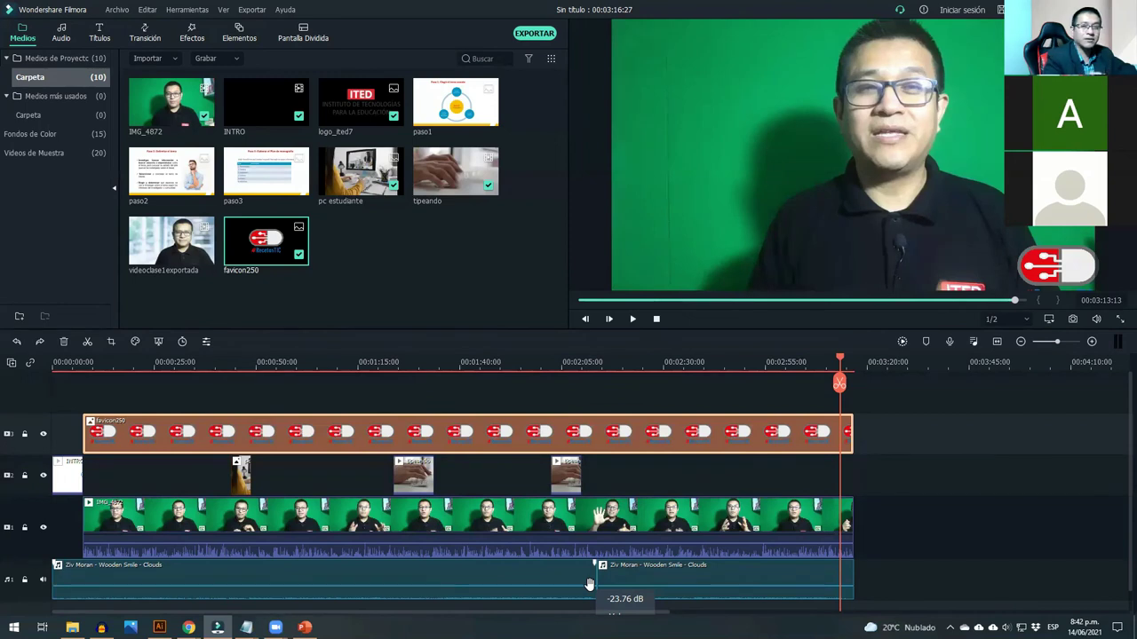
{"action": "left_click", "coordinate": [403, 552]}
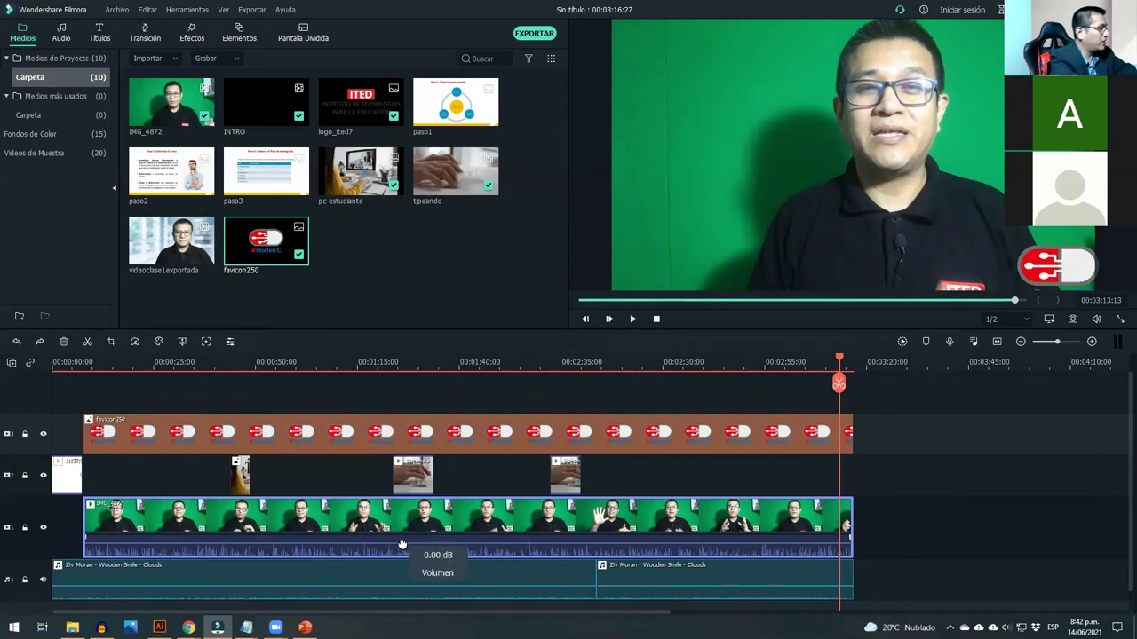
{"action": "right_click", "coordinate": [402, 549]}
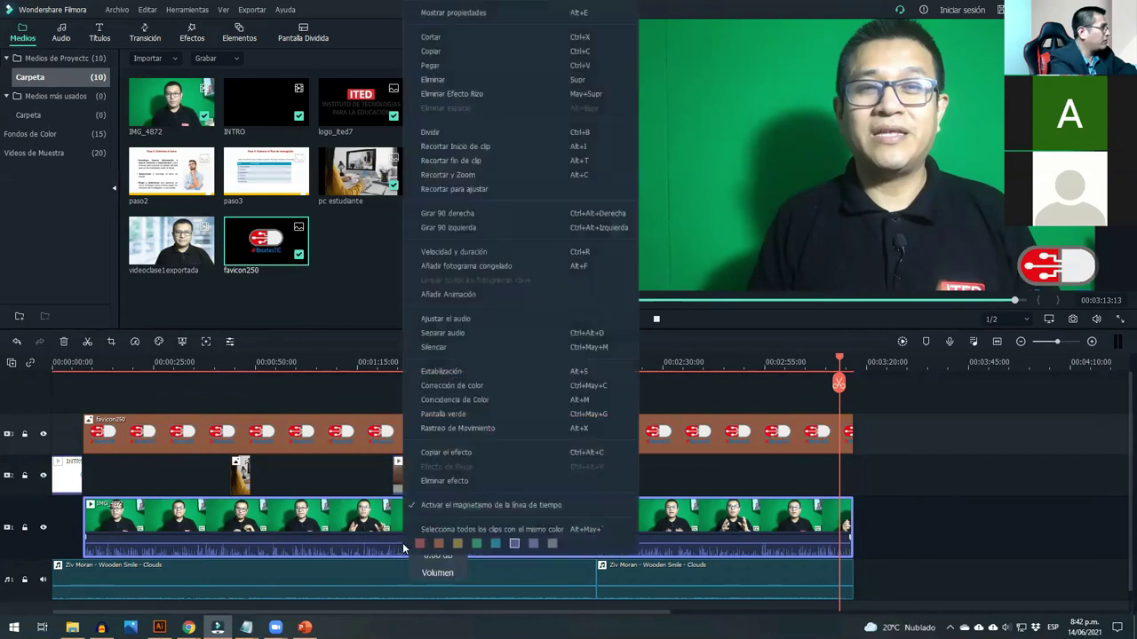
{"action": "left_click", "coordinate": [455, 318]}
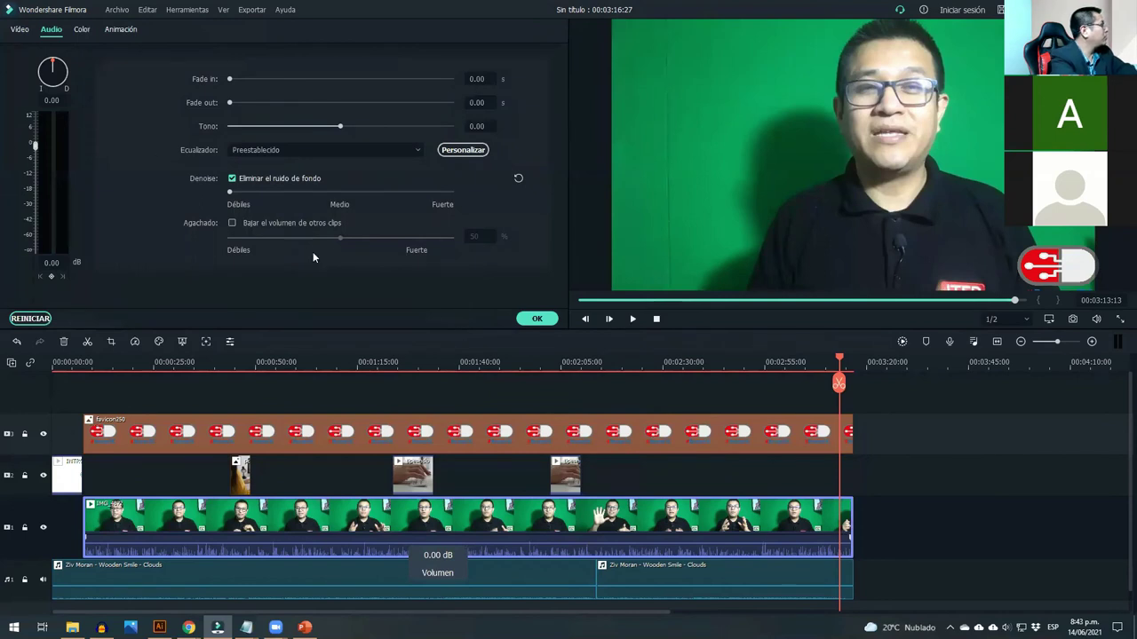
{"action": "left_click", "coordinate": [35, 149]}
{"action": "left_click_drag", "start_coordinate": [35, 148], "coordinate": [37, 150]}
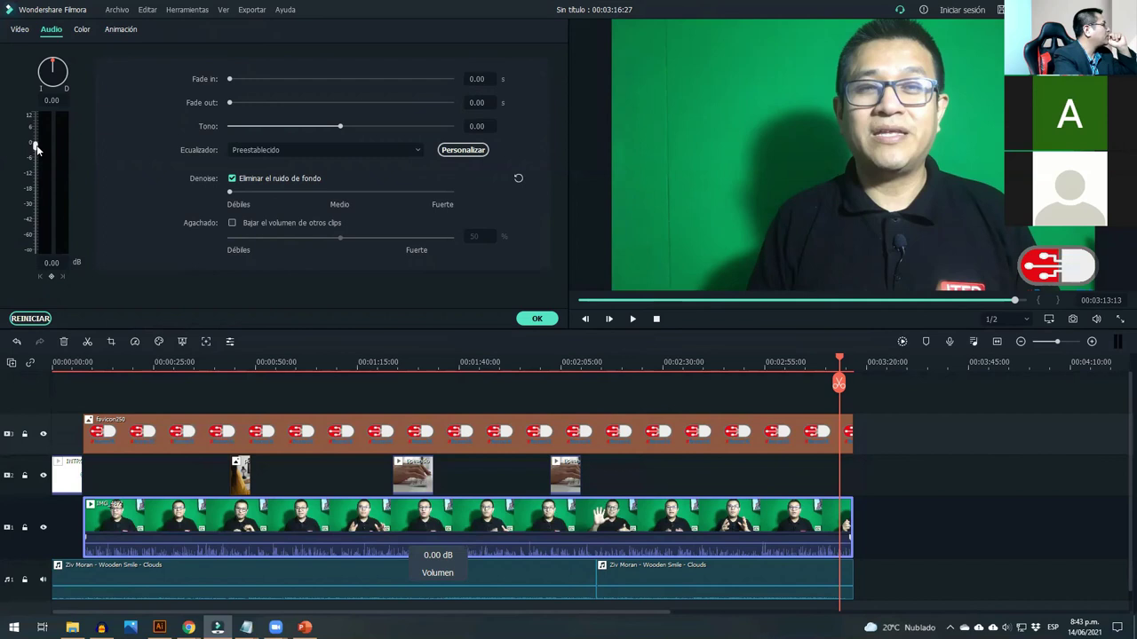
{"action": "left_click_drag", "start_coordinate": [37, 150], "coordinate": [38, 141]}
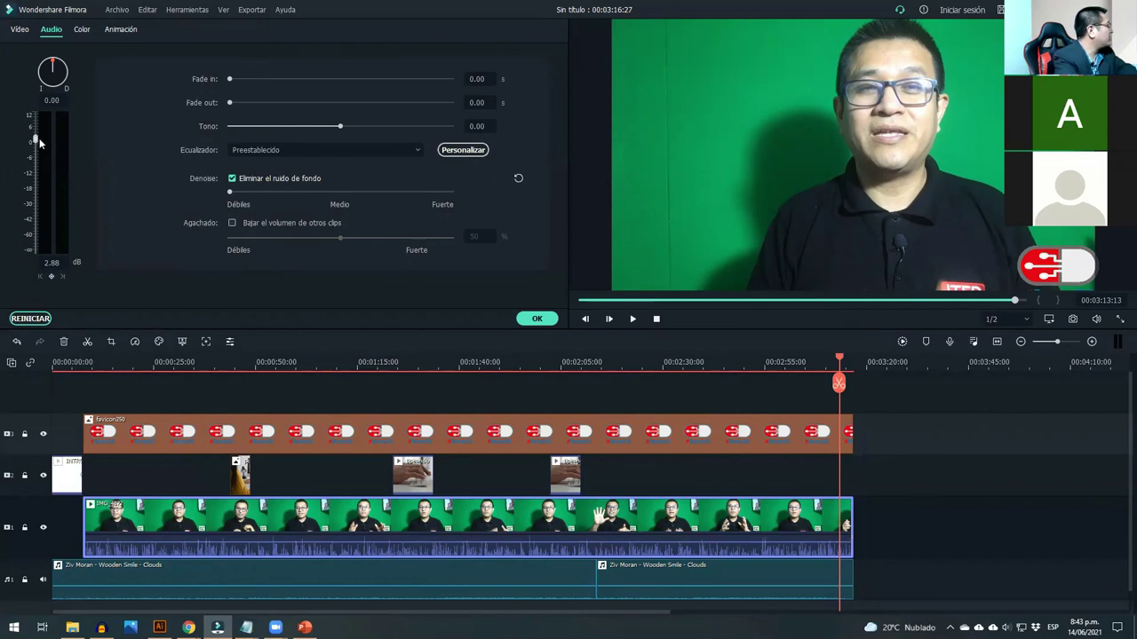
{"action": "left_click_drag", "start_coordinate": [36, 144], "coordinate": [38, 144]}
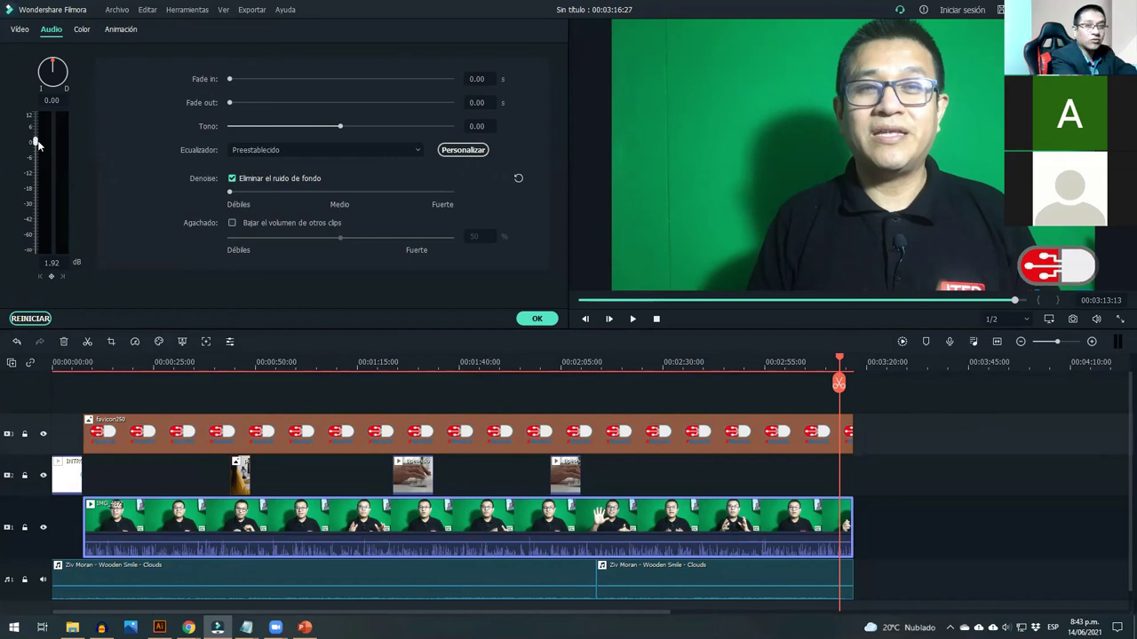
{"action": "double_click", "coordinate": [41, 141]}
{"action": "mouse_move", "coordinate": [42, 144]}
{"action": "left_mouse_down"}
{"action": "mouse_move", "coordinate": [43, 126]}
{"action": "mouse_move", "coordinate": [43, 142]}
{"action": "left_mouse_up"}
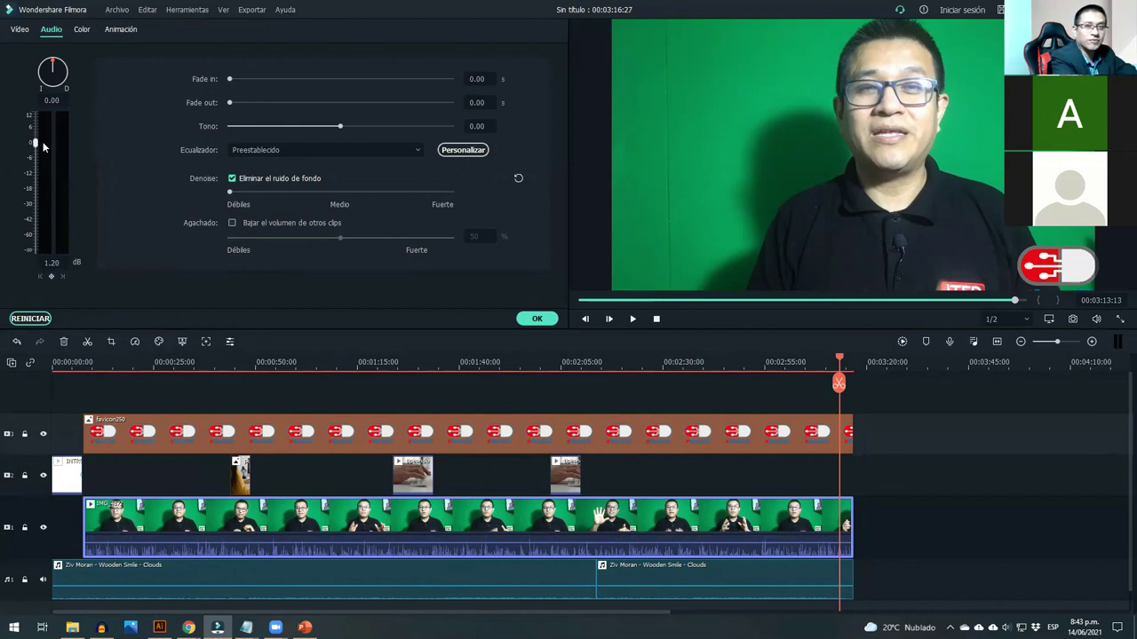
{"action": "left_click_drag", "start_coordinate": [43, 141], "coordinate": [47, 138]}
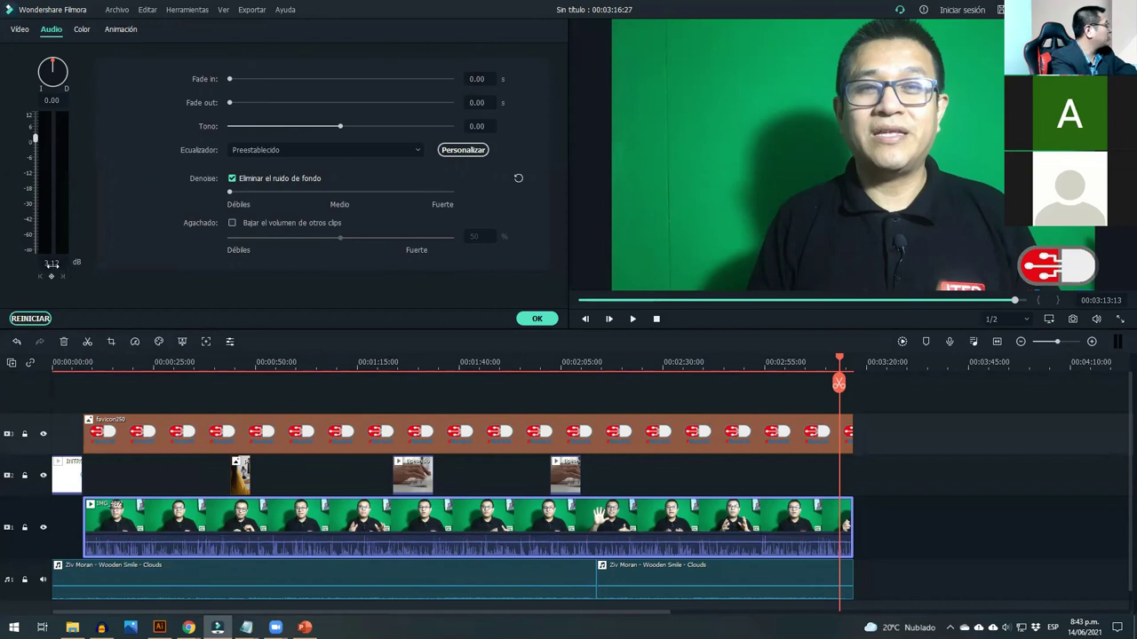
{"action": "left_click_drag", "start_coordinate": [35, 139], "coordinate": [36, 140]}
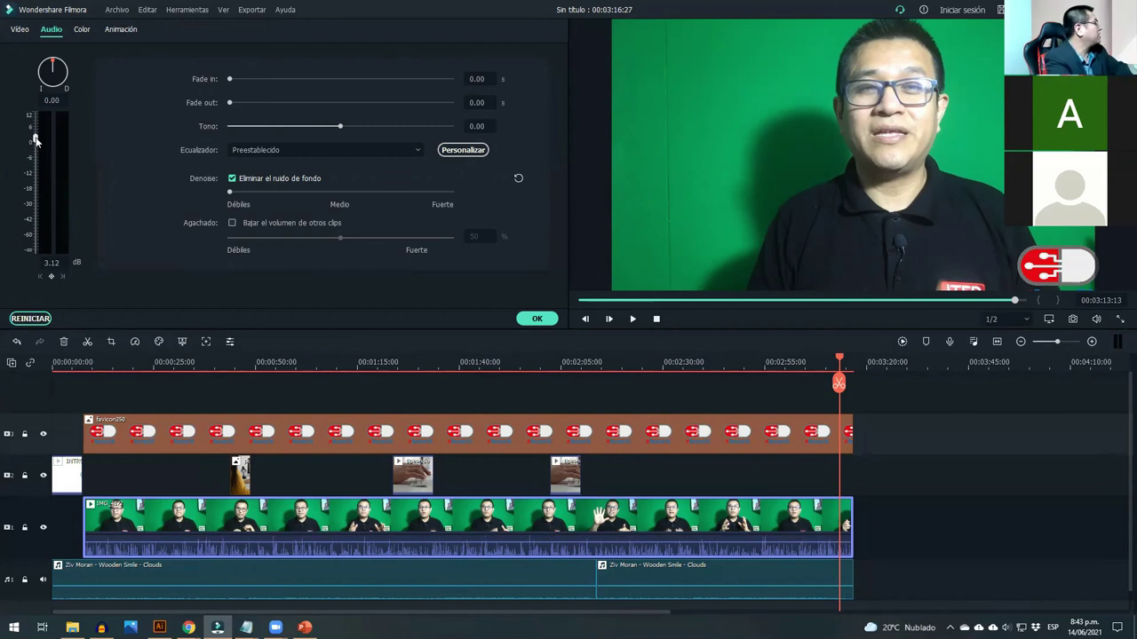
{"action": "left_click", "coordinate": [537, 319]}
- Review the audio settings of the IMG_4872 recording, with the playhead at about 2:17
{"action": "left_click", "coordinate": [612, 360]}
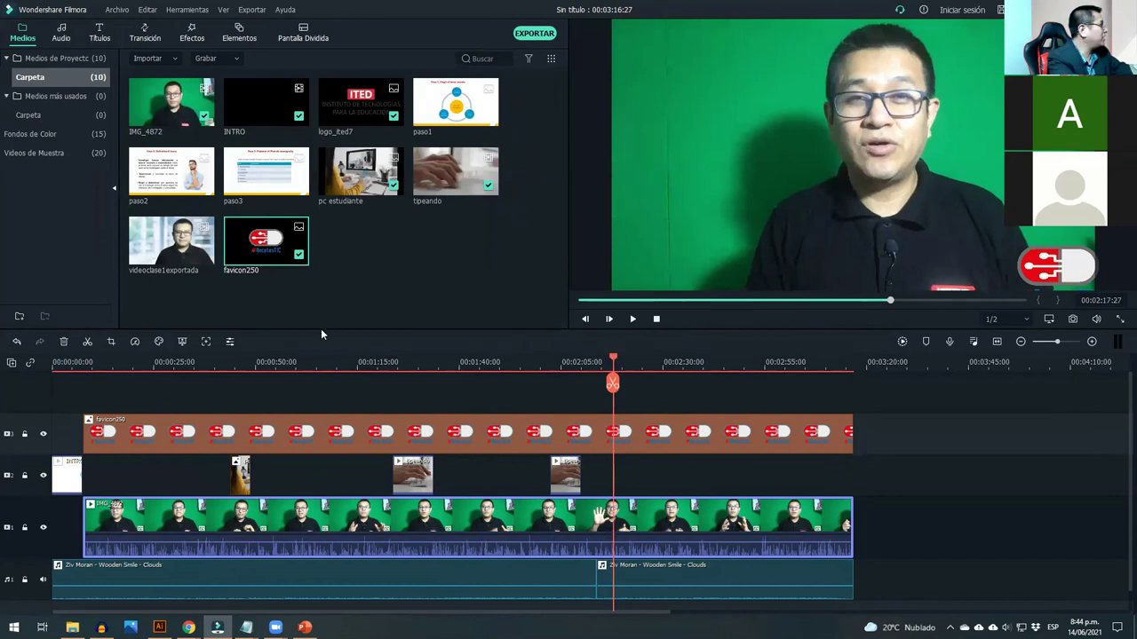
{"action": "right_click", "coordinate": [458, 523]}
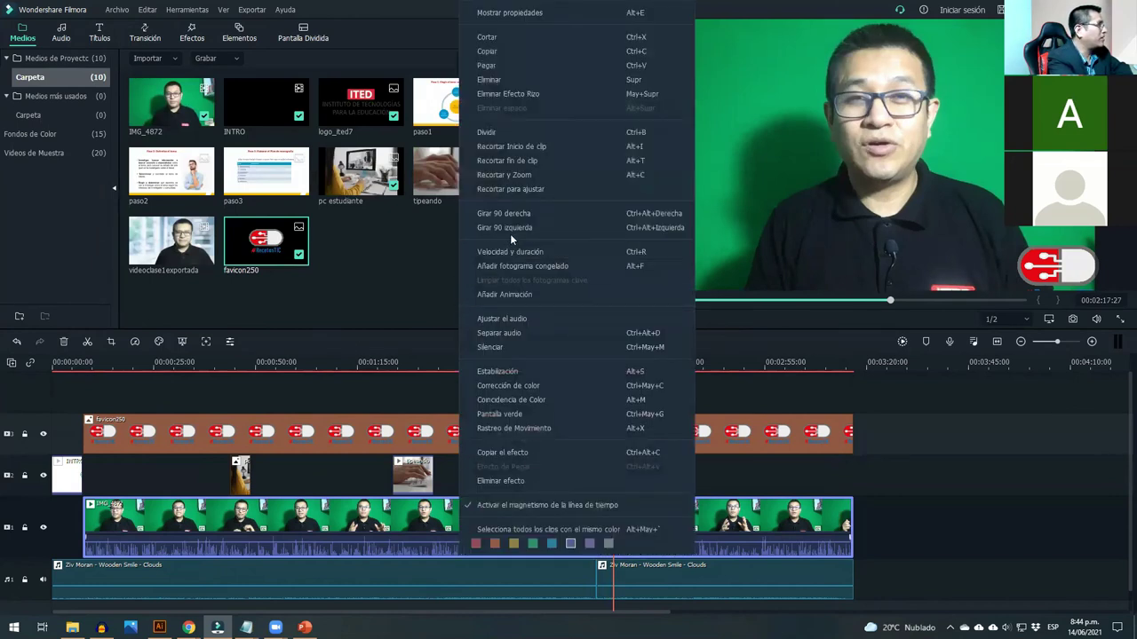
{"action": "left_click", "coordinate": [513, 318]}
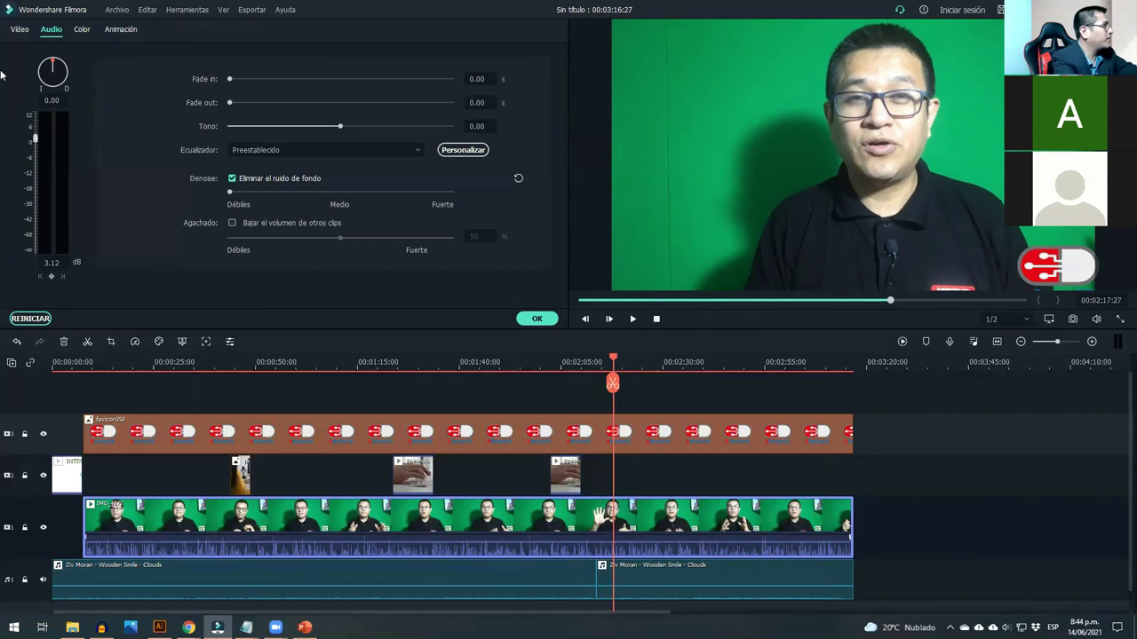
{"action": "left_click", "coordinate": [529, 322]}
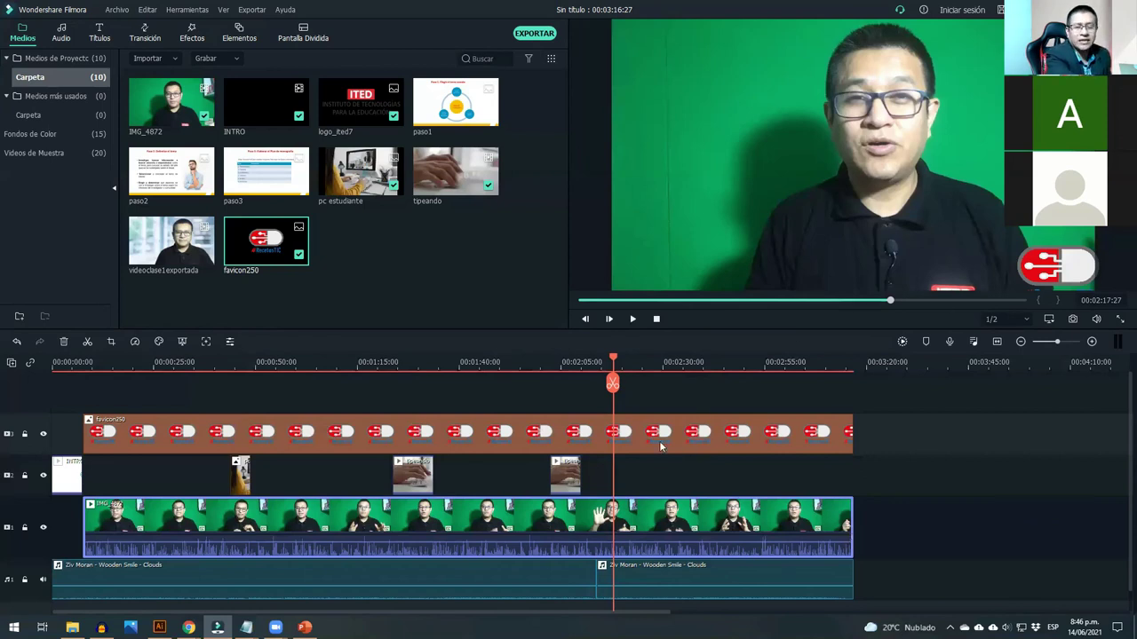
- Reset the IMG_4872 recording's audio volume to 0 dB and apply it
{"action": "right_click", "coordinate": [526, 528]}
{"action": "left_click", "coordinate": [539, 320]}
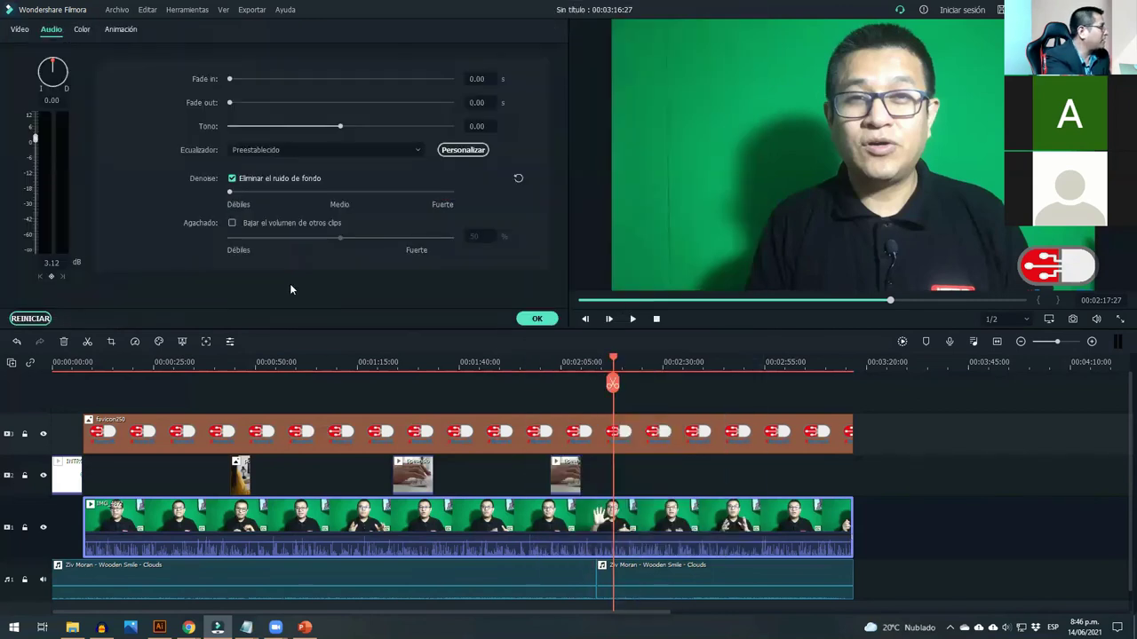
{"action": "left_click_drag", "start_coordinate": [36, 142], "coordinate": [41, 143]}
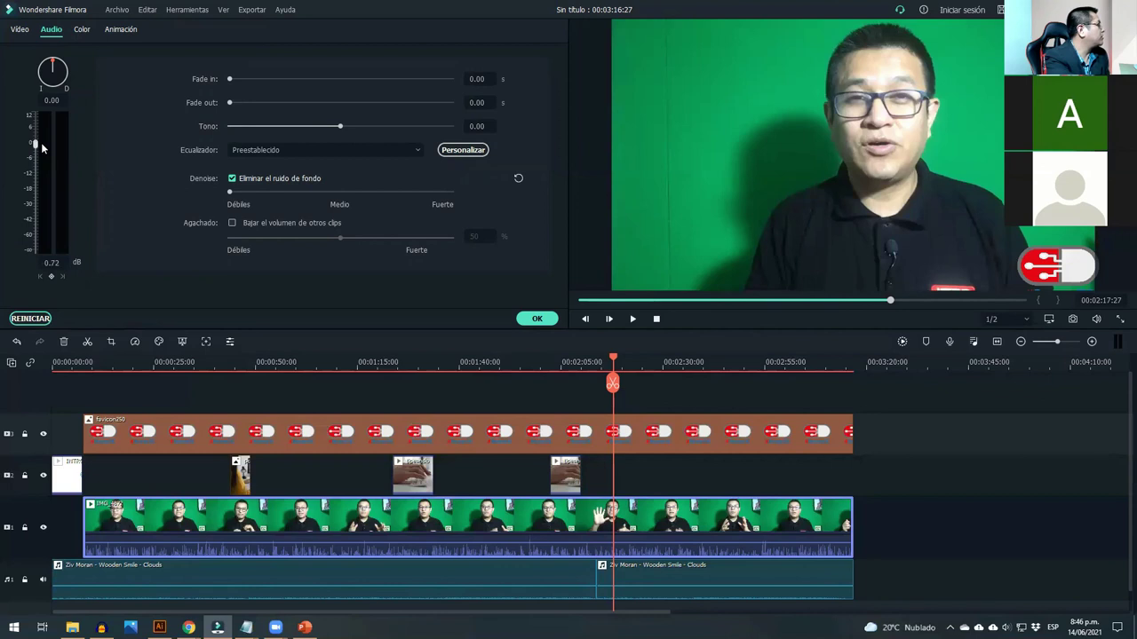
{"action": "double_click", "coordinate": [52, 262]}
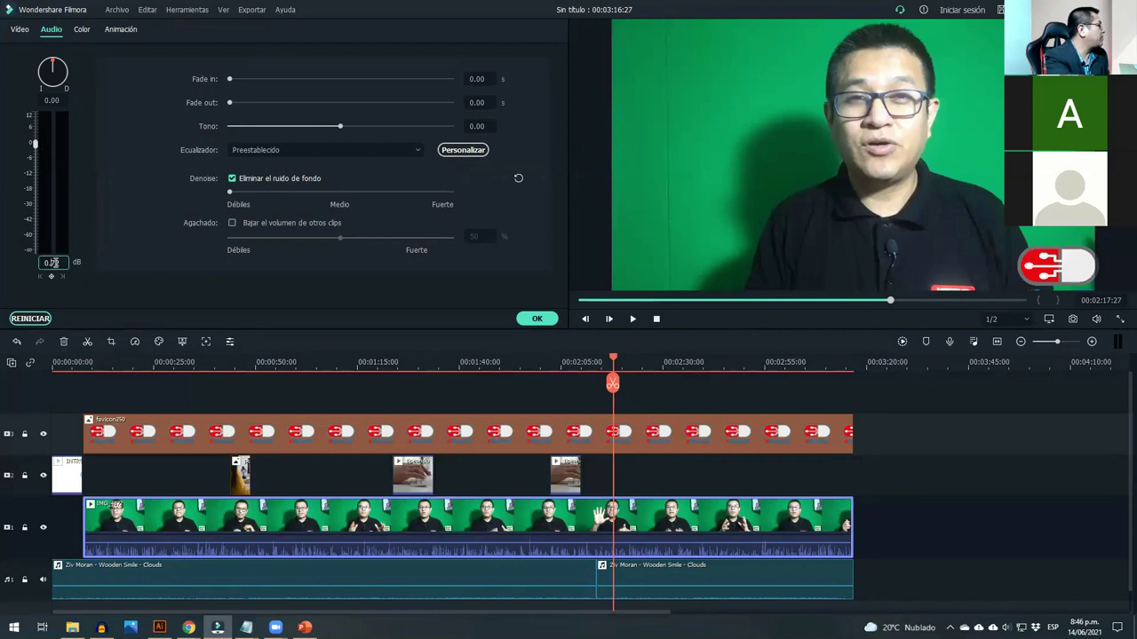
{"action": "type", "text": "0"}
{"action": "key", "text": "Return"}
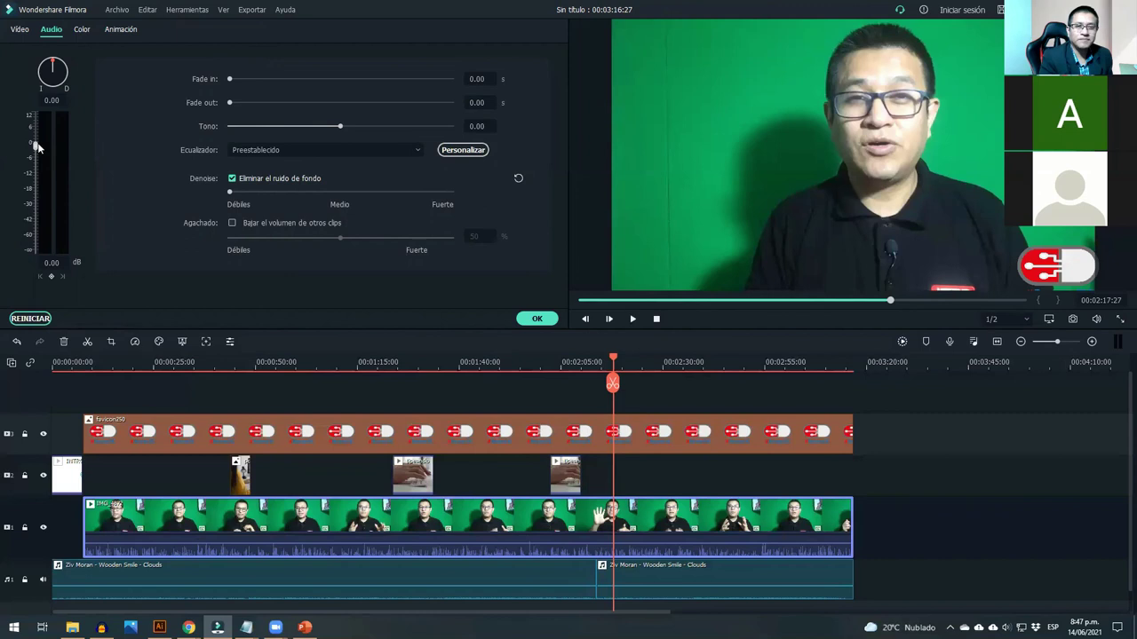
{"action": "left_click", "coordinate": [527, 318]}
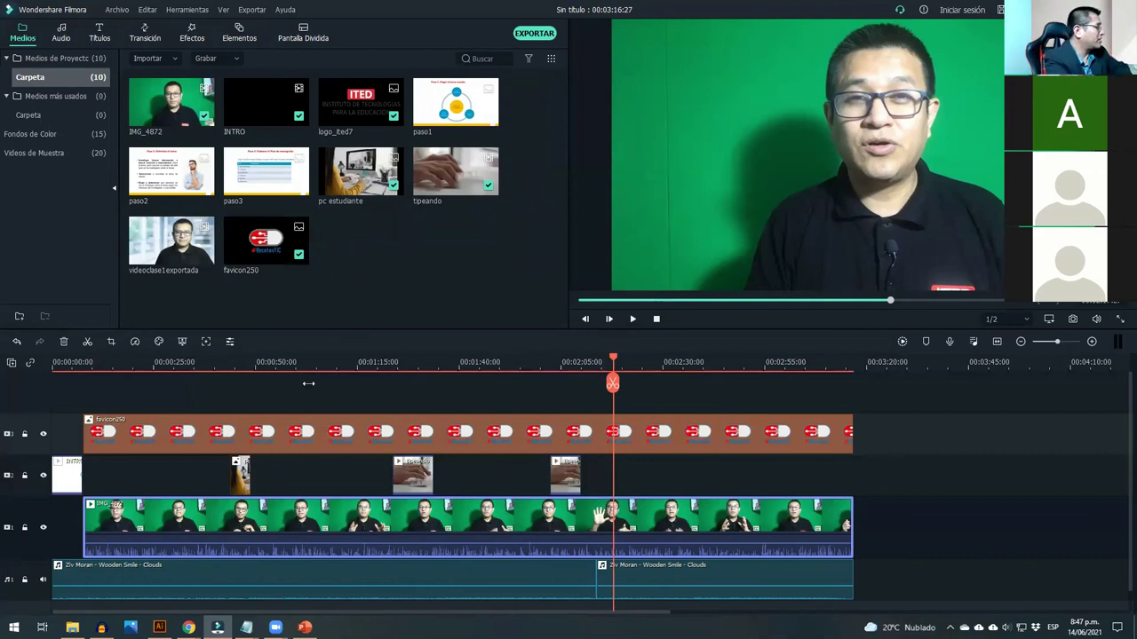
- Switch to PowerPoint and present slide 240, "PASO 5: Exportar video", in full screen
{"action": "left_click", "coordinate": [305, 627]}
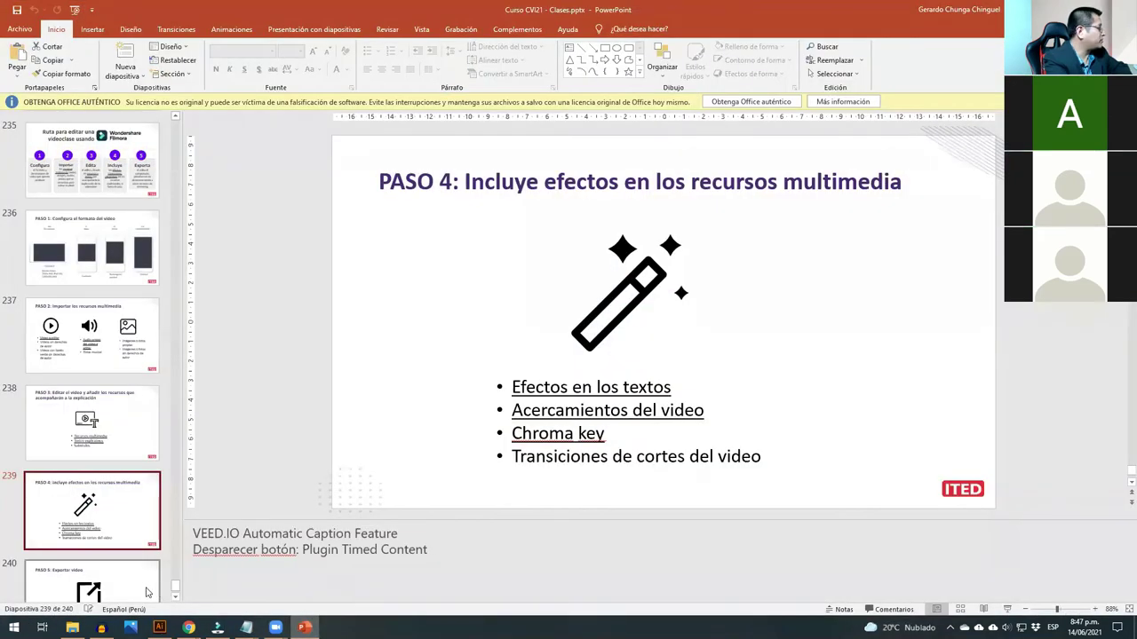
{"action": "left_click", "coordinate": [147, 592]}
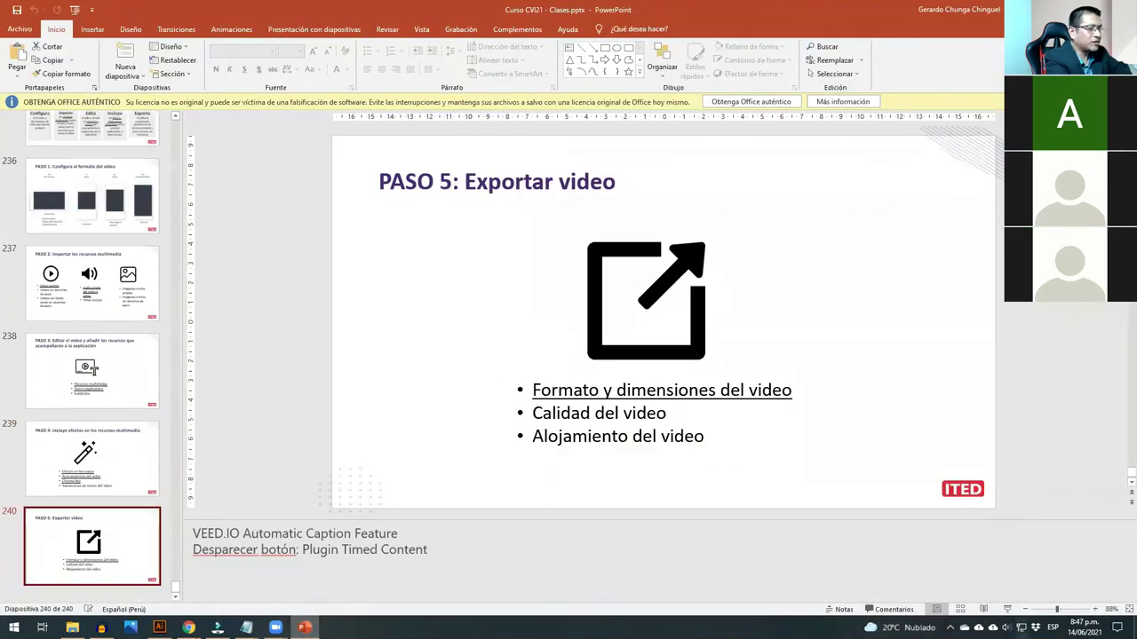
{"action": "left_click", "coordinate": [1007, 609]}
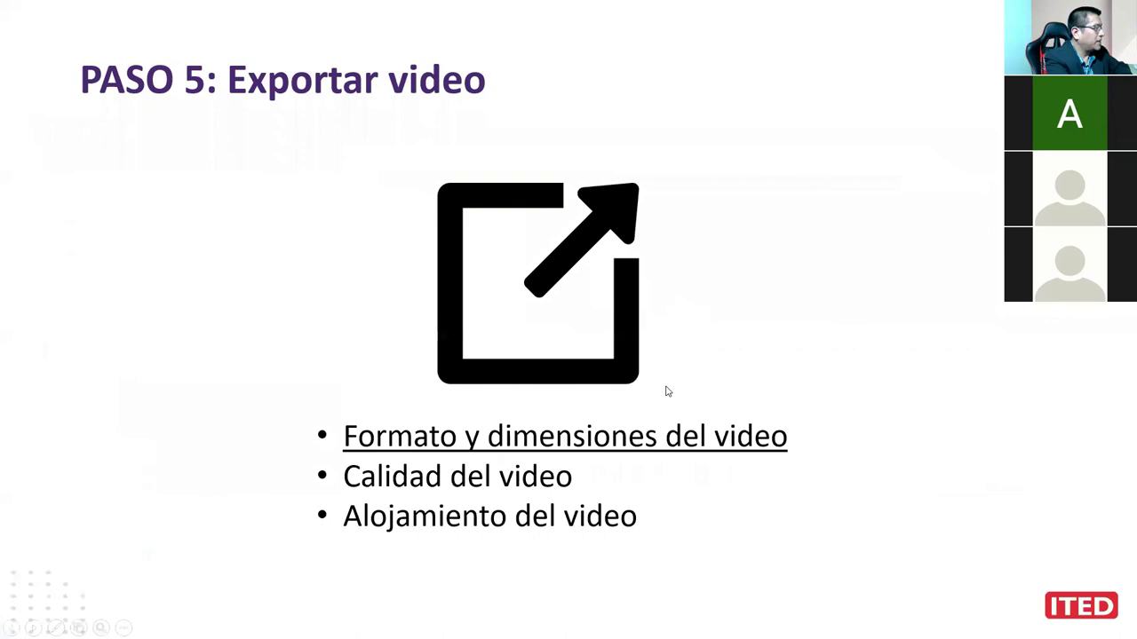
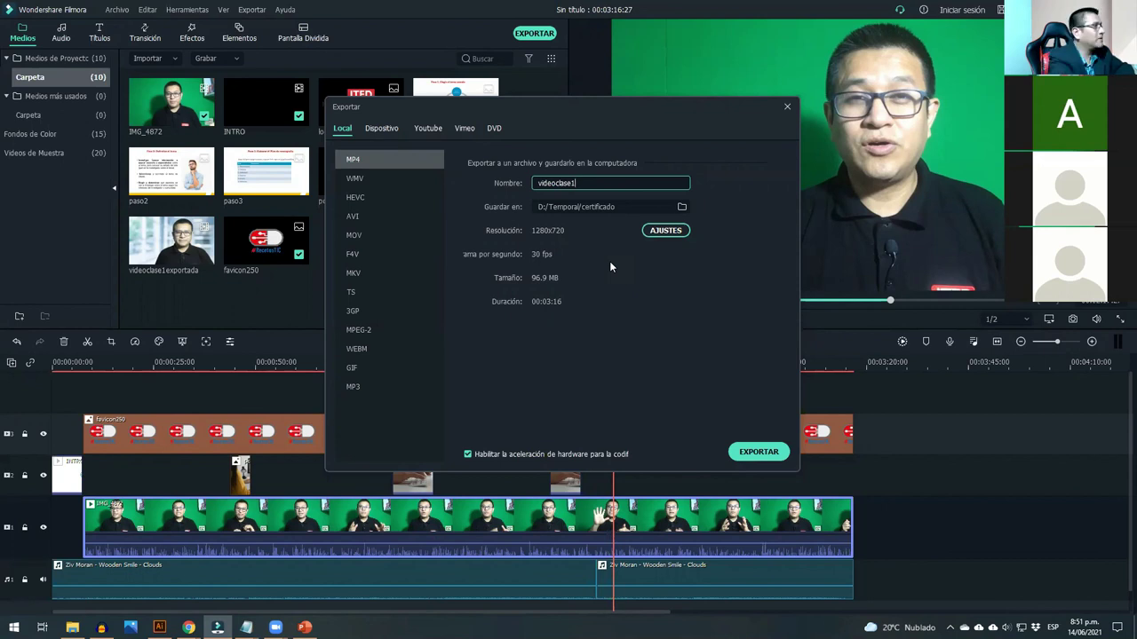
- Choose a device export with the Smart Phone preset
{"action": "left_click", "coordinate": [387, 129]}
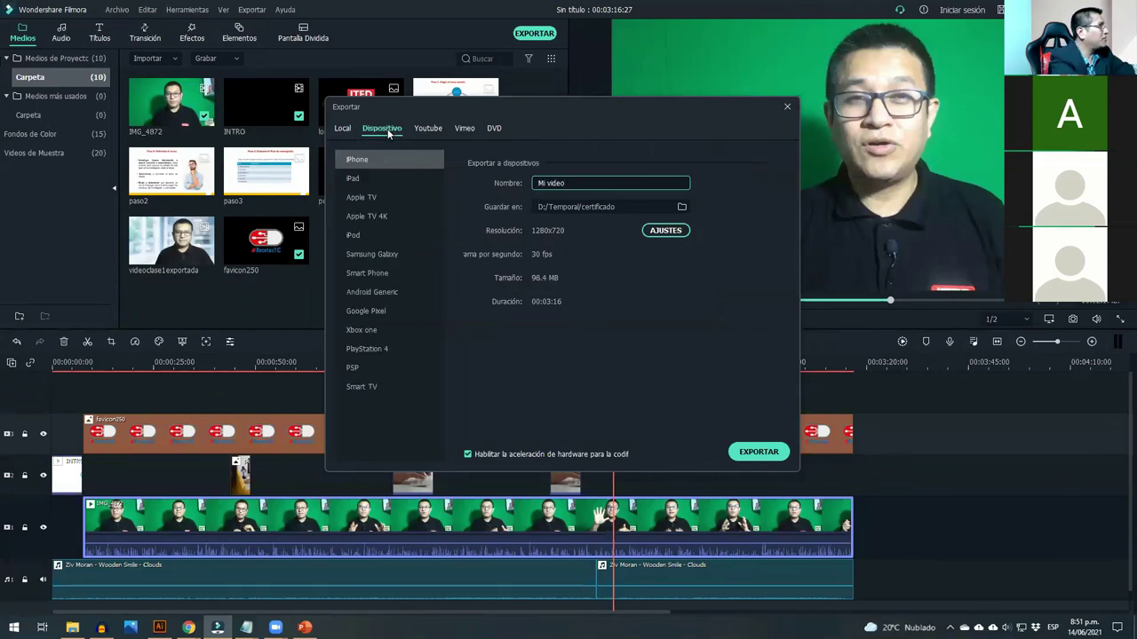
{"action": "left_click", "coordinate": [377, 272]}
{"action": "left_click", "coordinate": [374, 257]}
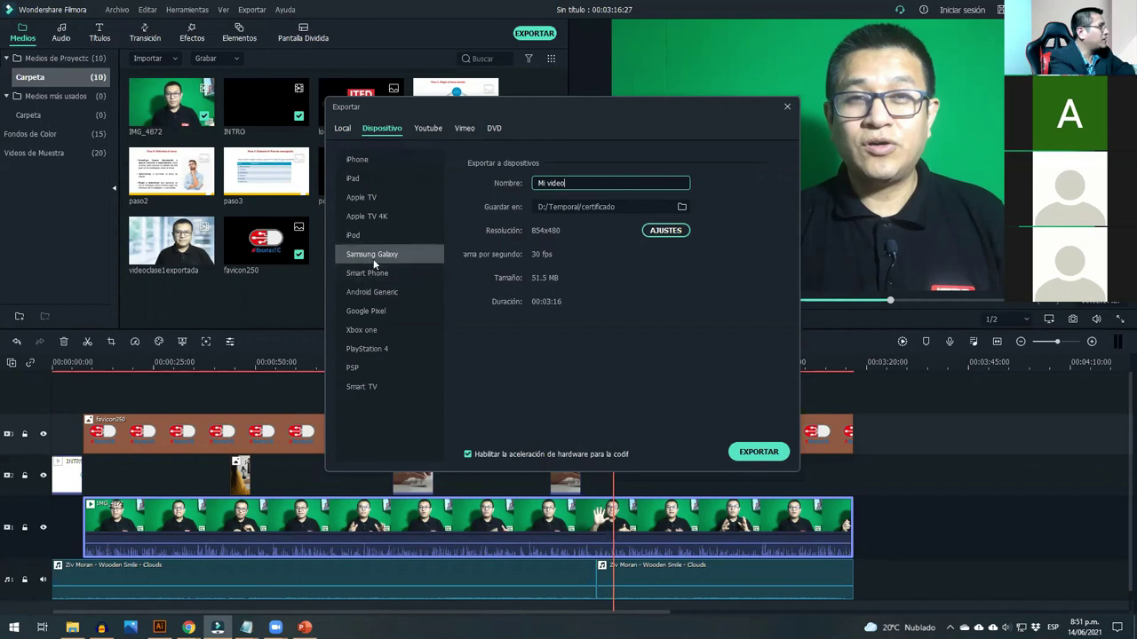
{"action": "left_click", "coordinate": [383, 275]}
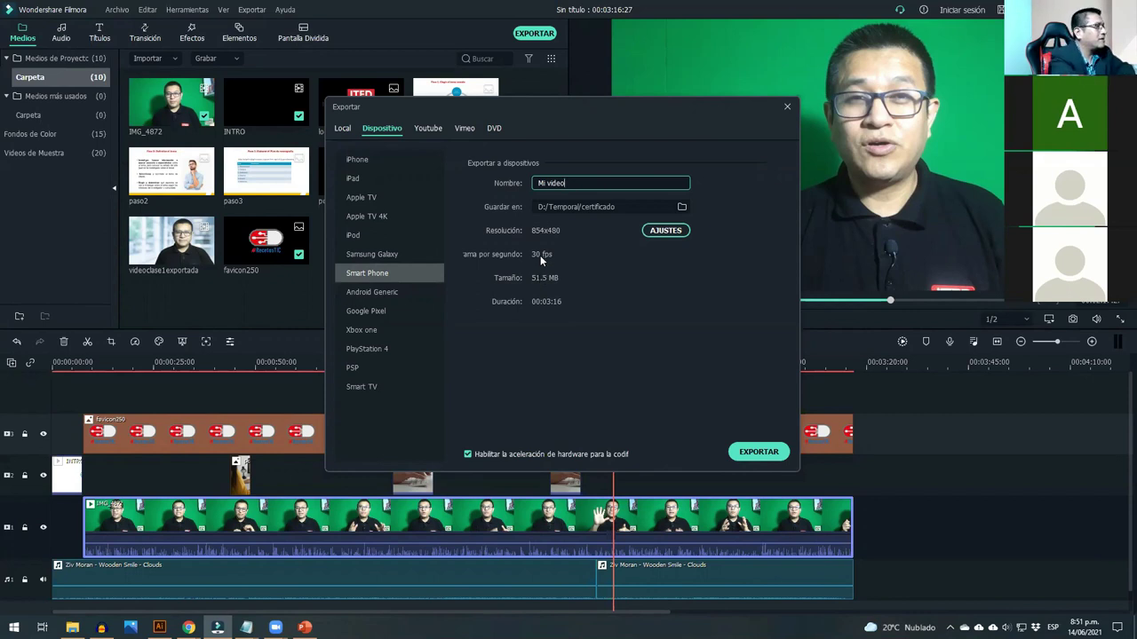
- Set the Smart Phone export's video resolution to 480x320
{"action": "left_click", "coordinate": [665, 231]}
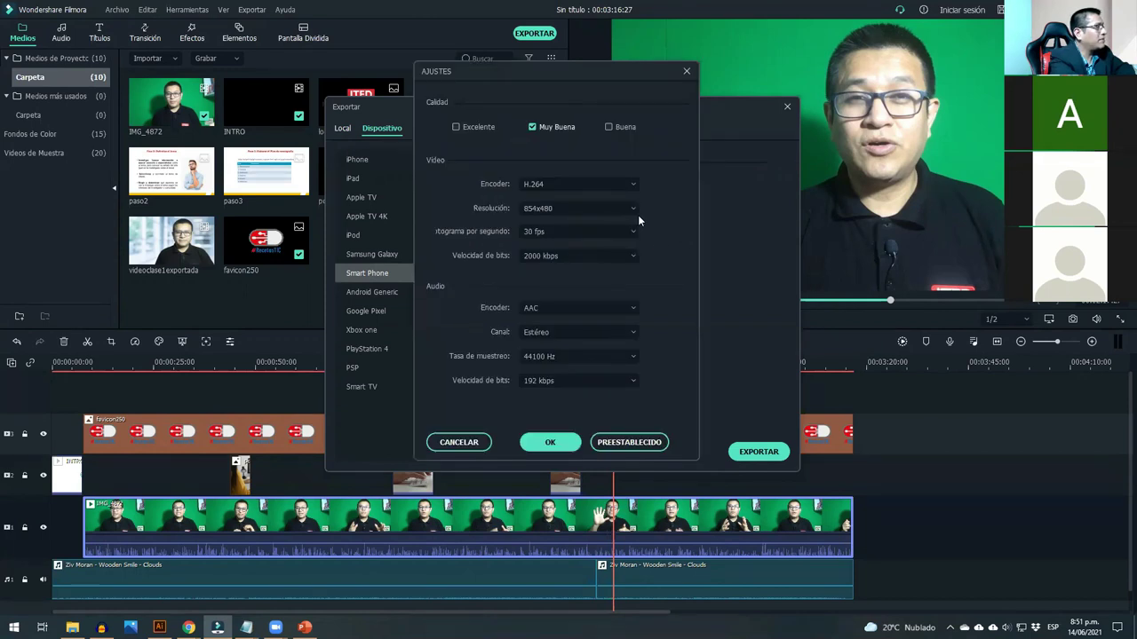
{"action": "left_click", "coordinate": [634, 208]}
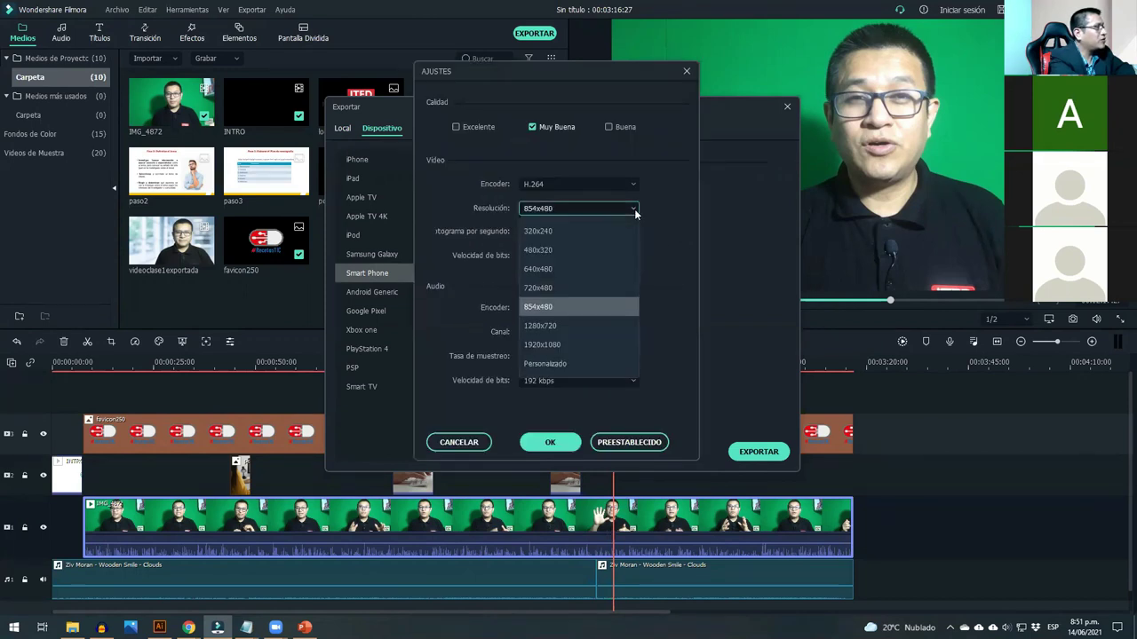
{"action": "left_click", "coordinate": [554, 251]}
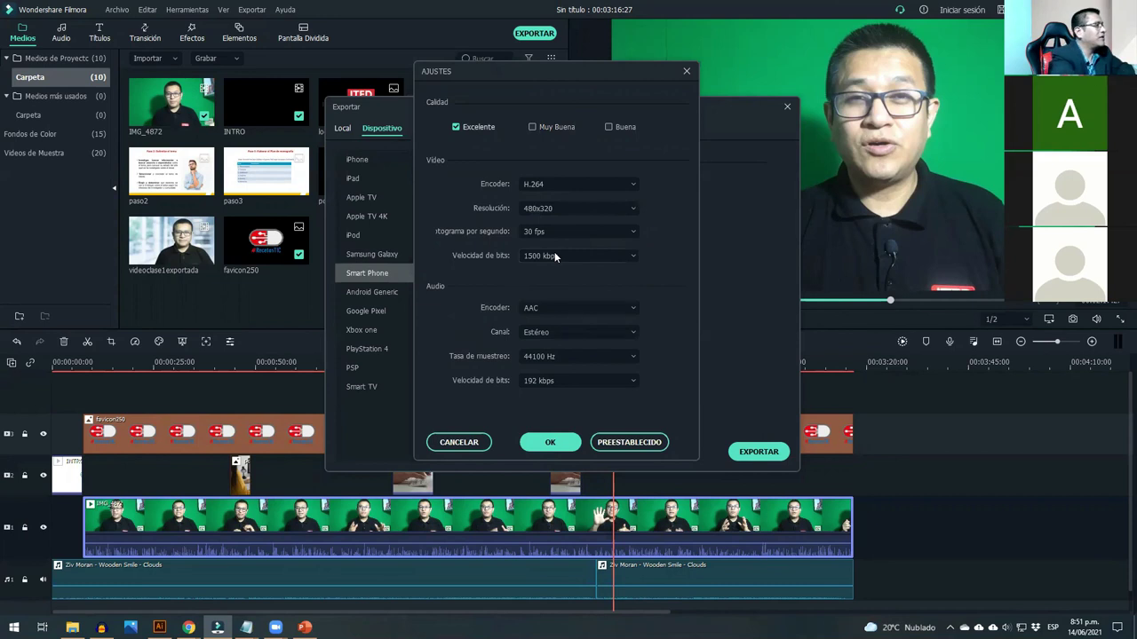
- Set the export's video bitrate to 900 kbps and its audio bitrate to 96 kbps
{"action": "left_click", "coordinate": [554, 255]}
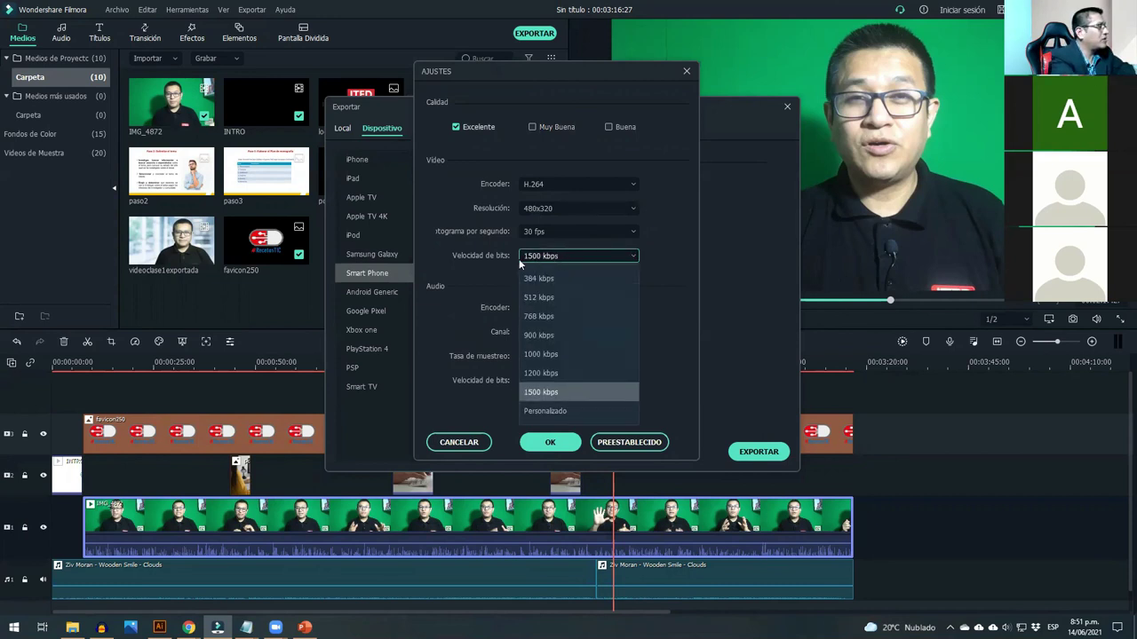
{"action": "left_click", "coordinate": [539, 335]}
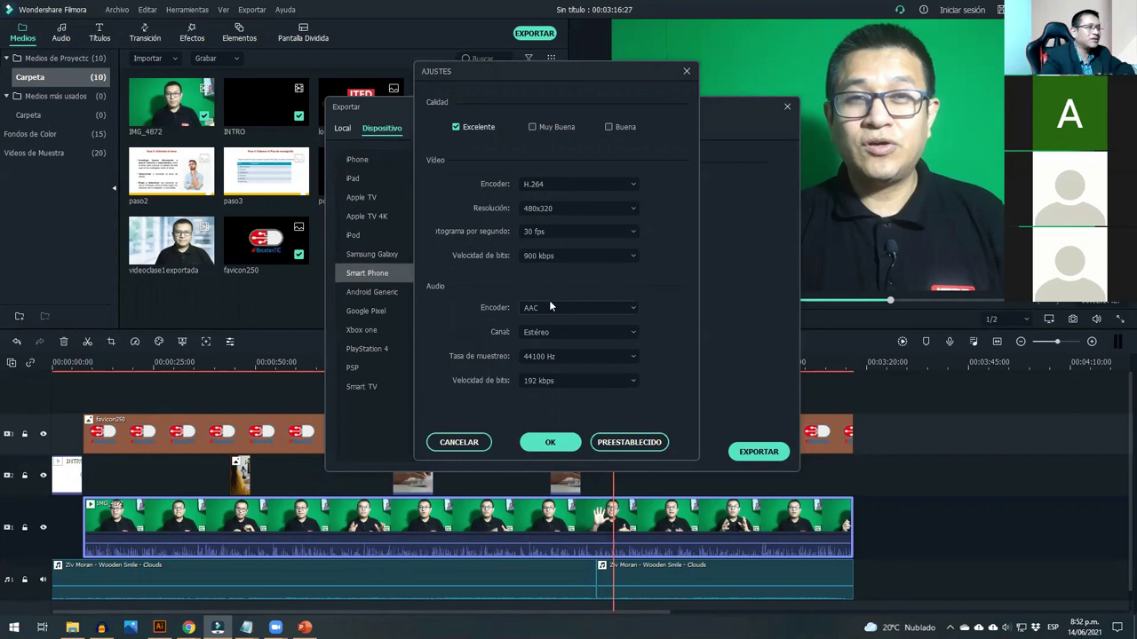
{"action": "left_click", "coordinate": [563, 256]}
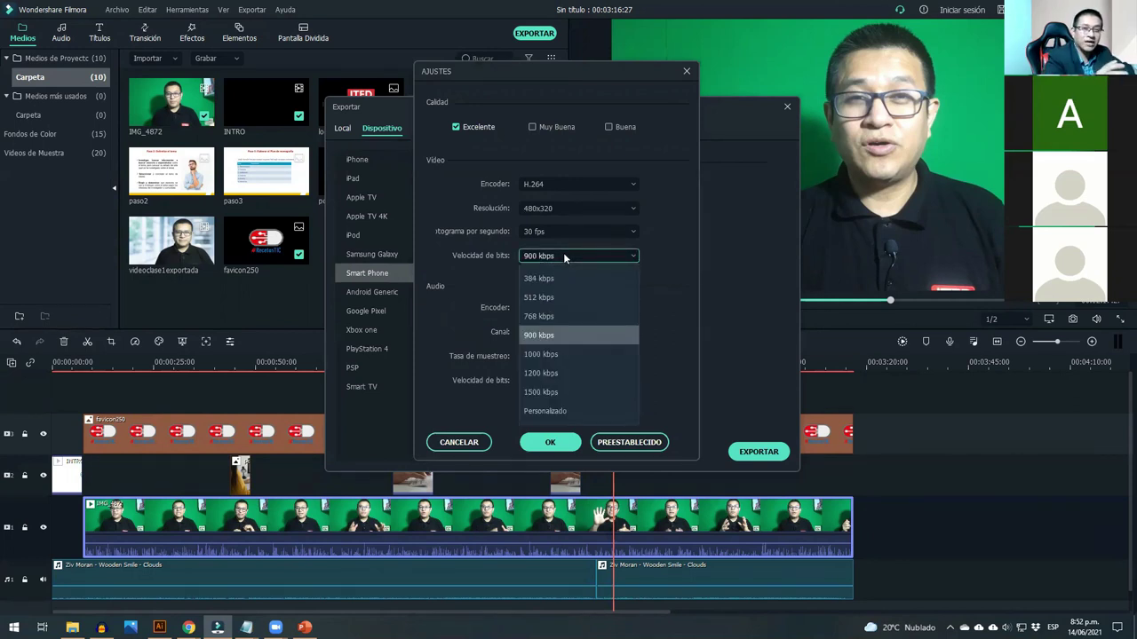
{"action": "left_click", "coordinate": [564, 256]}
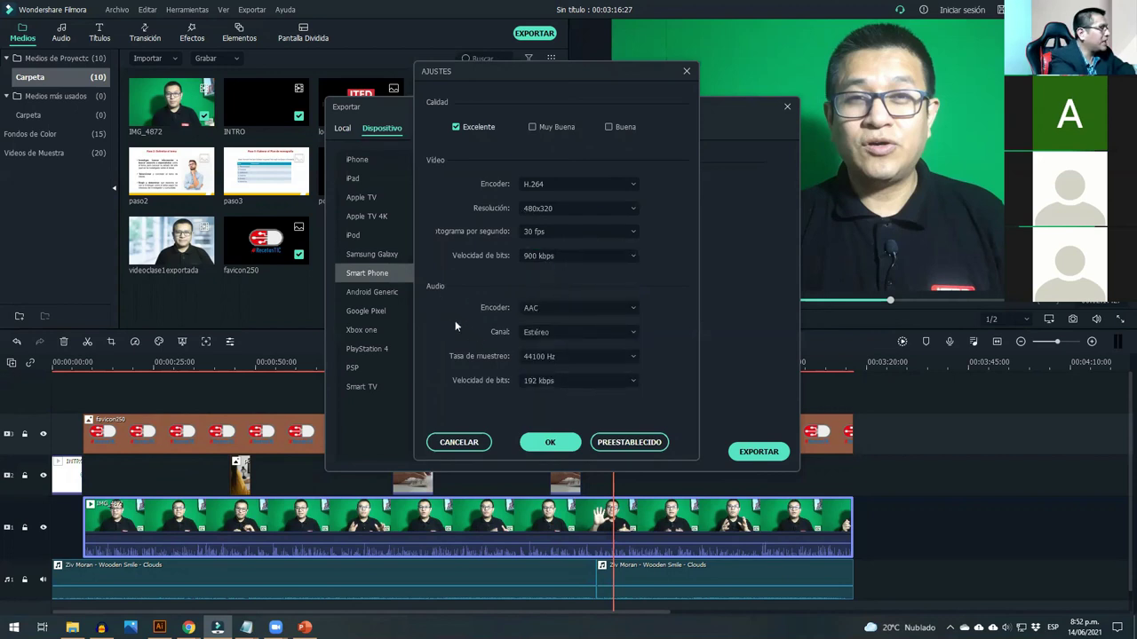
{"action": "left_click", "coordinate": [575, 382]}
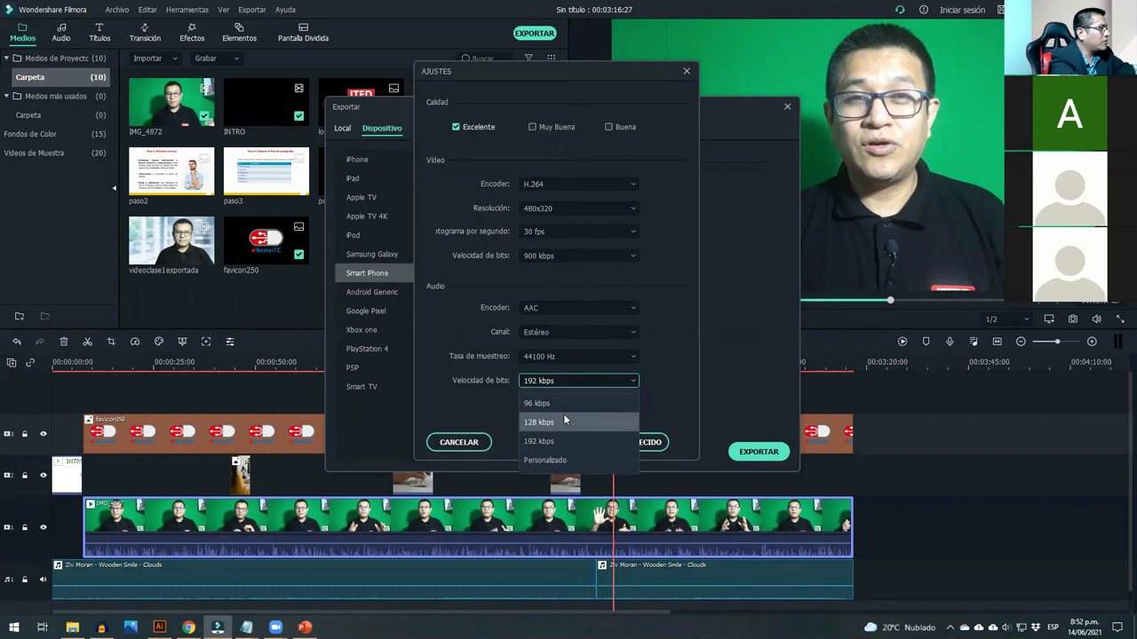
{"action": "left_click", "coordinate": [562, 404]}
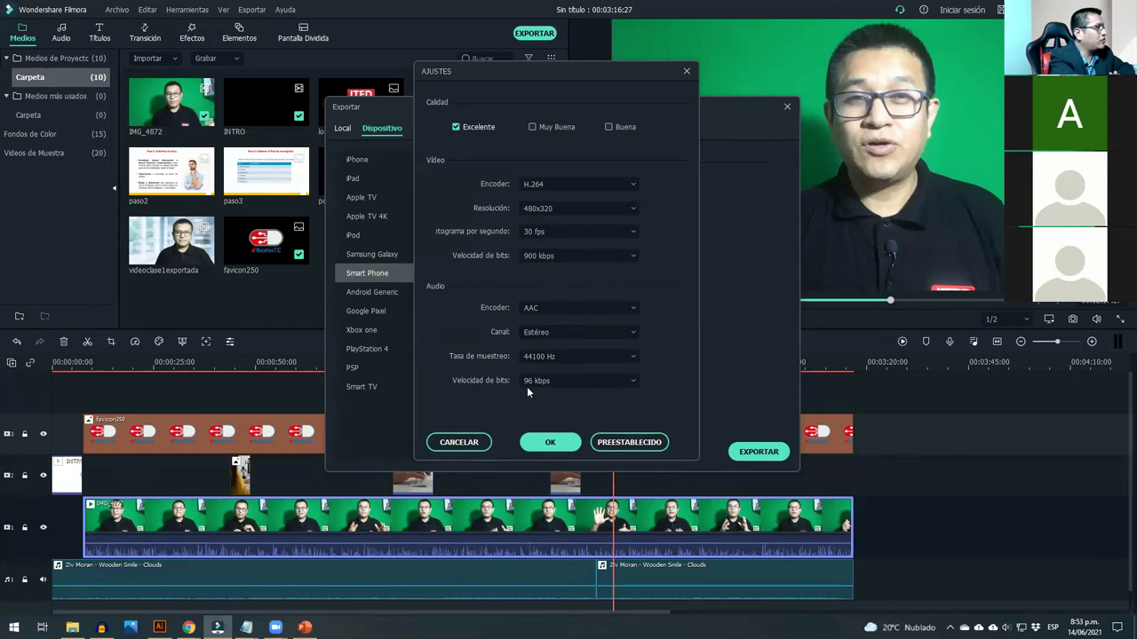
- Accept the Smart Phone export settings, name the file videoclase114 and export the video
{"action": "left_click", "coordinate": [543, 443]}
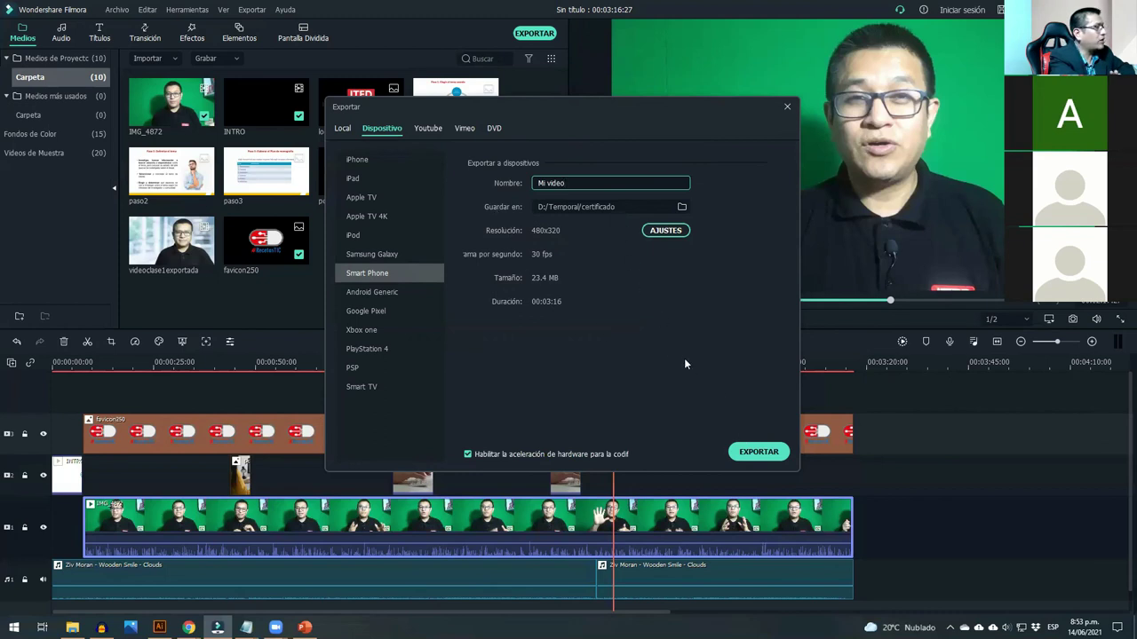
{"action": "type", "text": "videoclase"}
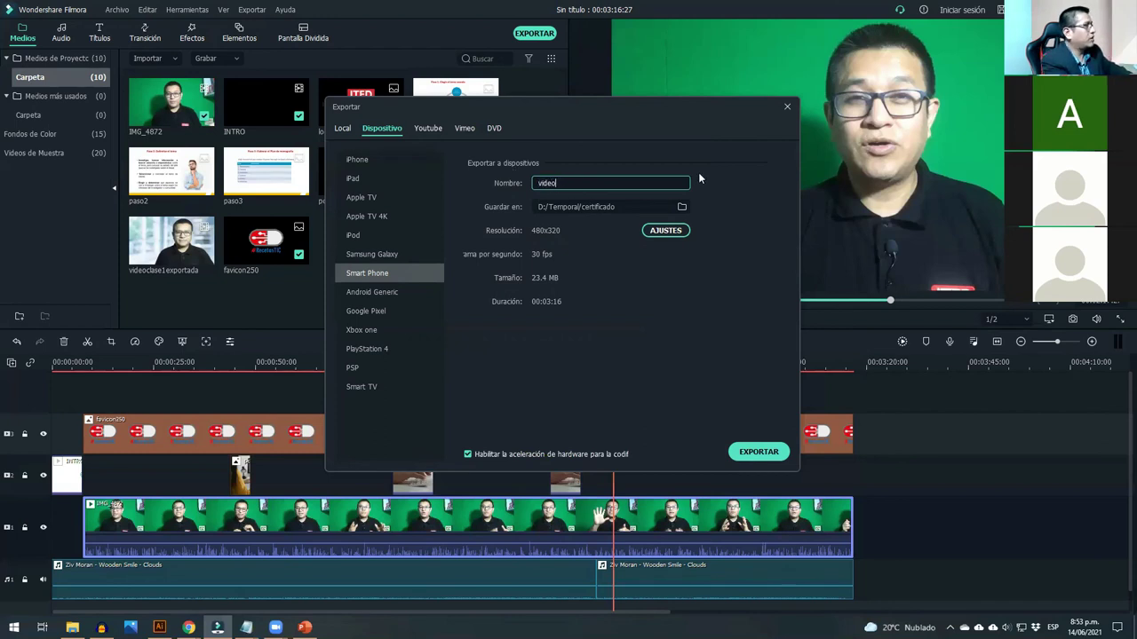
{"action": "type", "text": "1"}
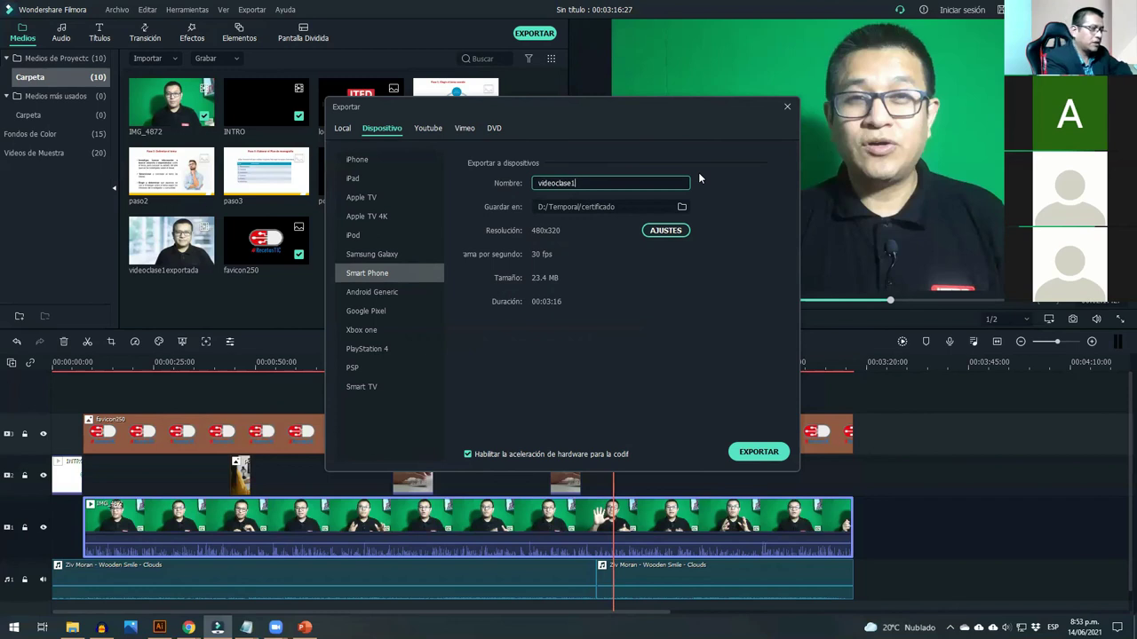
{"action": "type", "text": "14"}
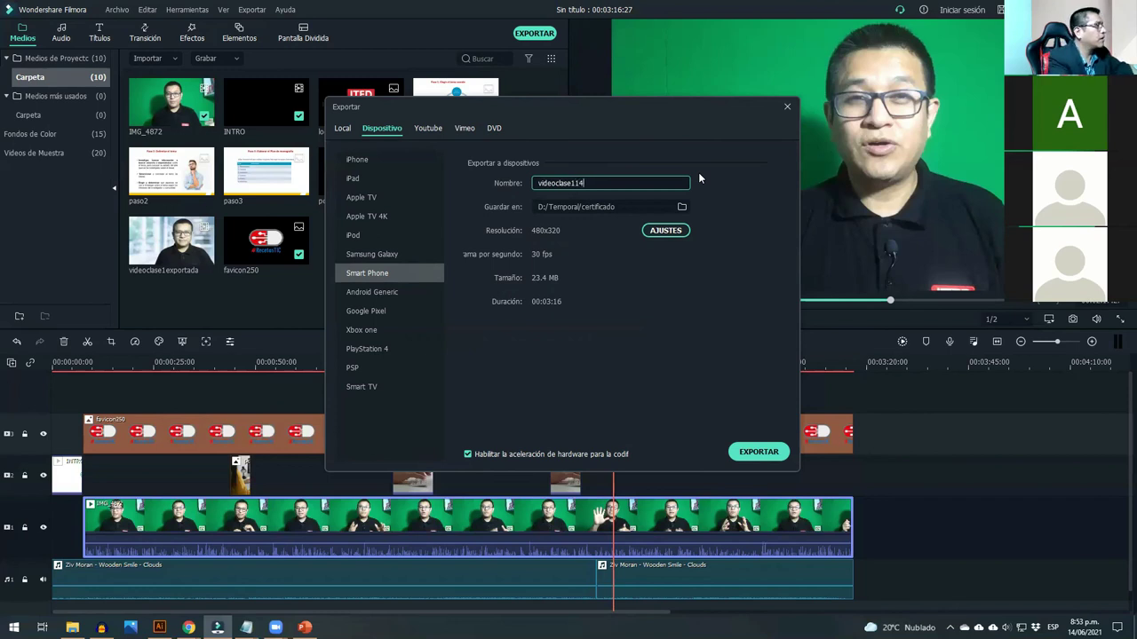
{"action": "left_click", "coordinate": [756, 451]}
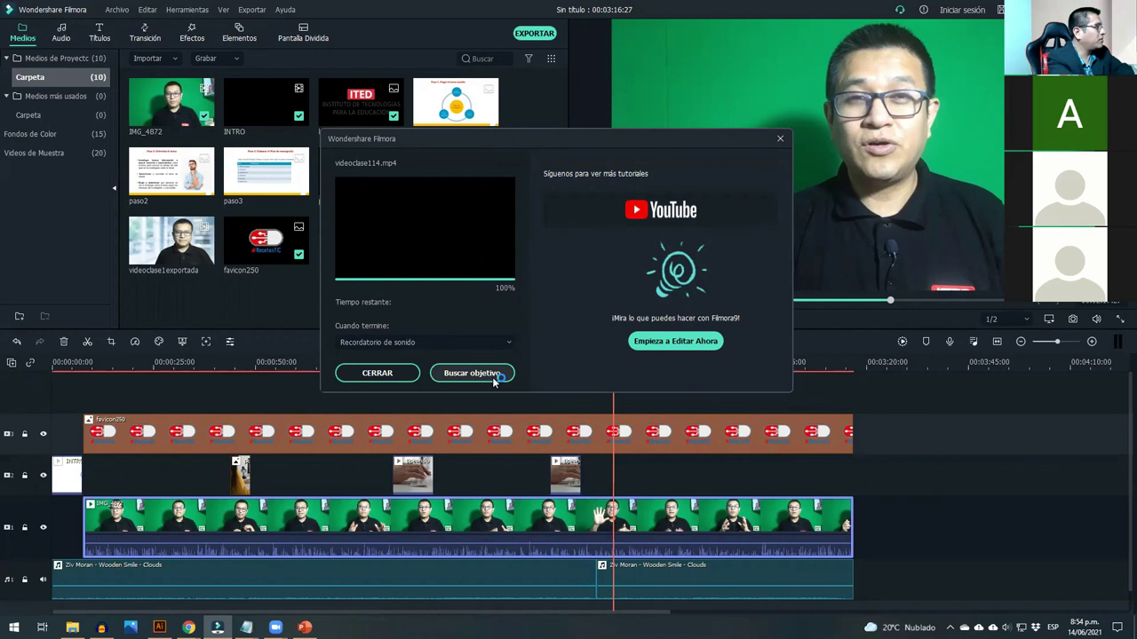
- Find the exported videoclase114.mp4 in its folder, play it in VLC at several points, and close the player
{"action": "left_click", "coordinate": [494, 377]}
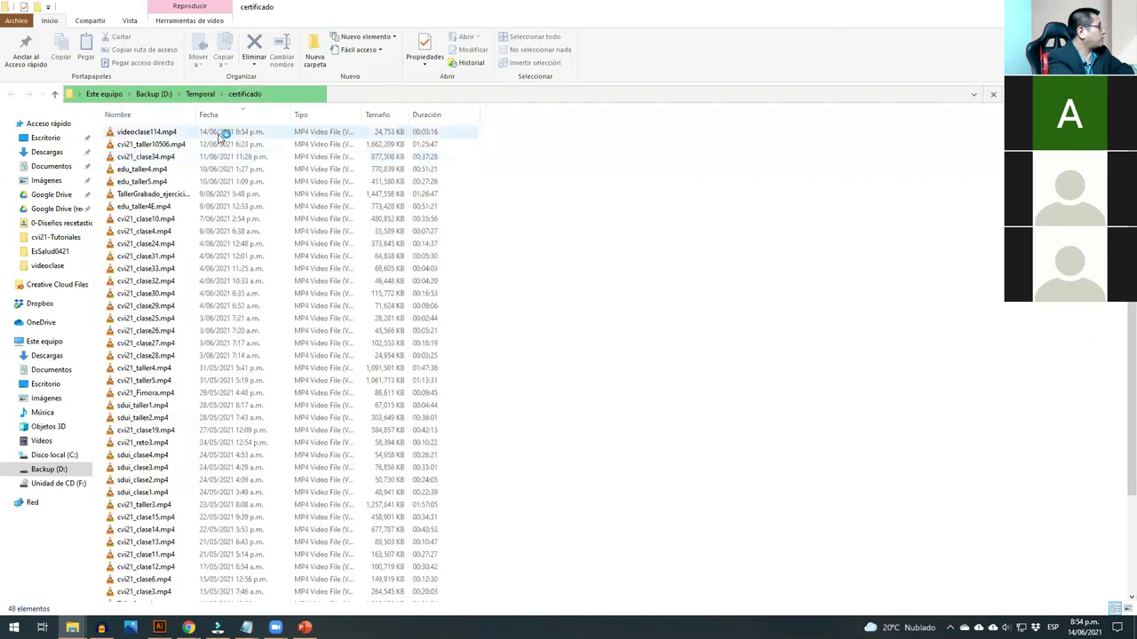
{"action": "left_click", "coordinate": [217, 133]}
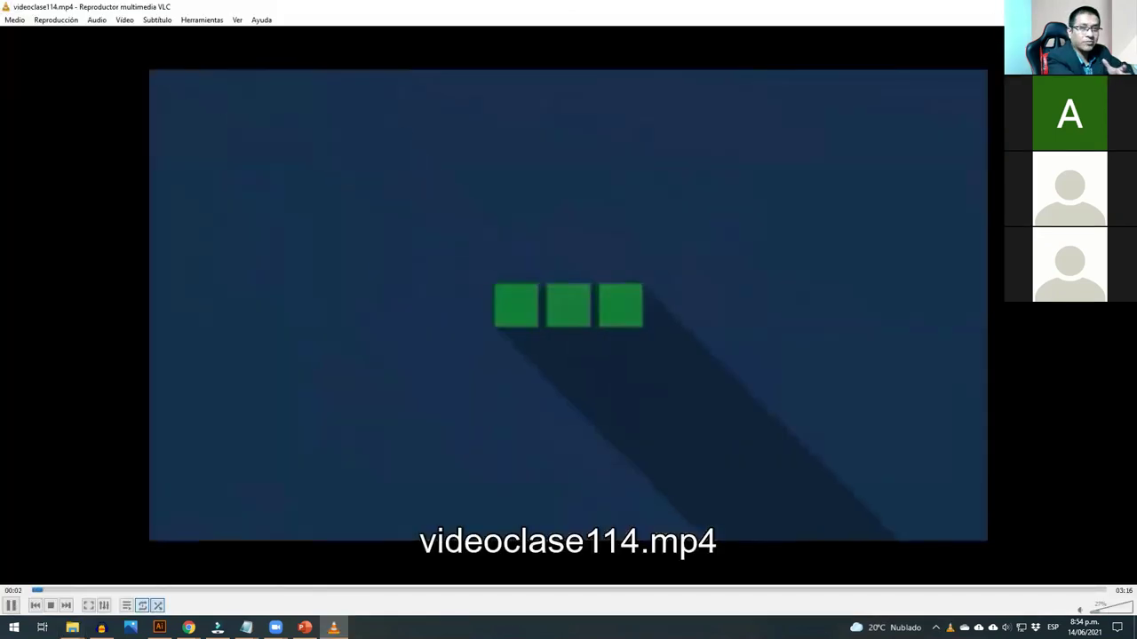
{"action": "left_click", "coordinate": [91, 590]}
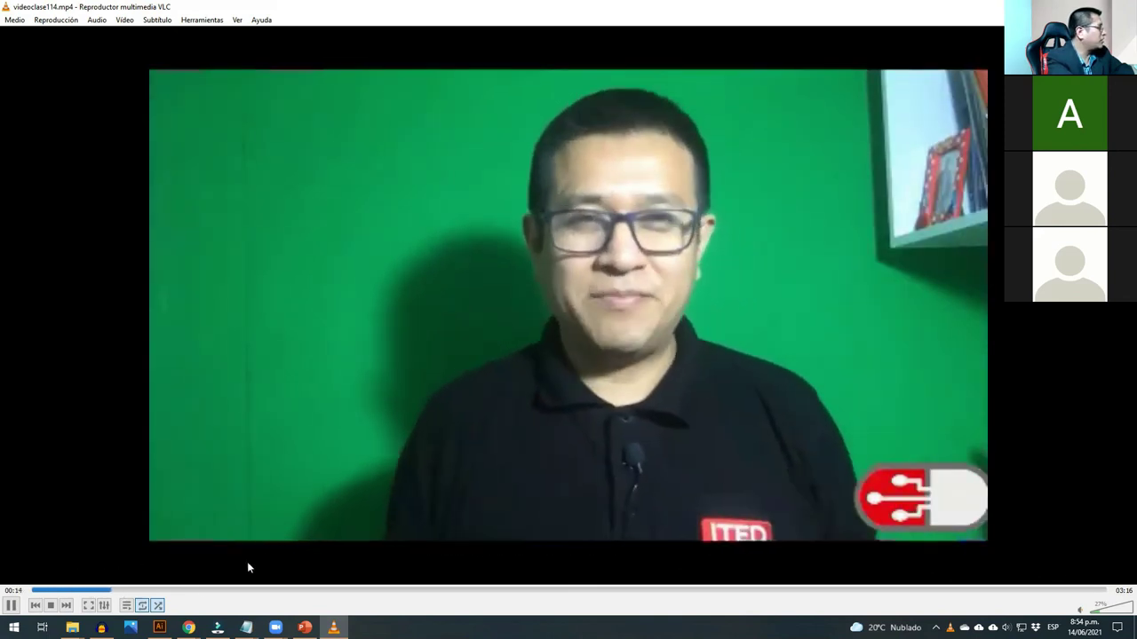
{"action": "left_click", "coordinate": [312, 590]}
{"action": "left_click", "coordinate": [517, 592]}
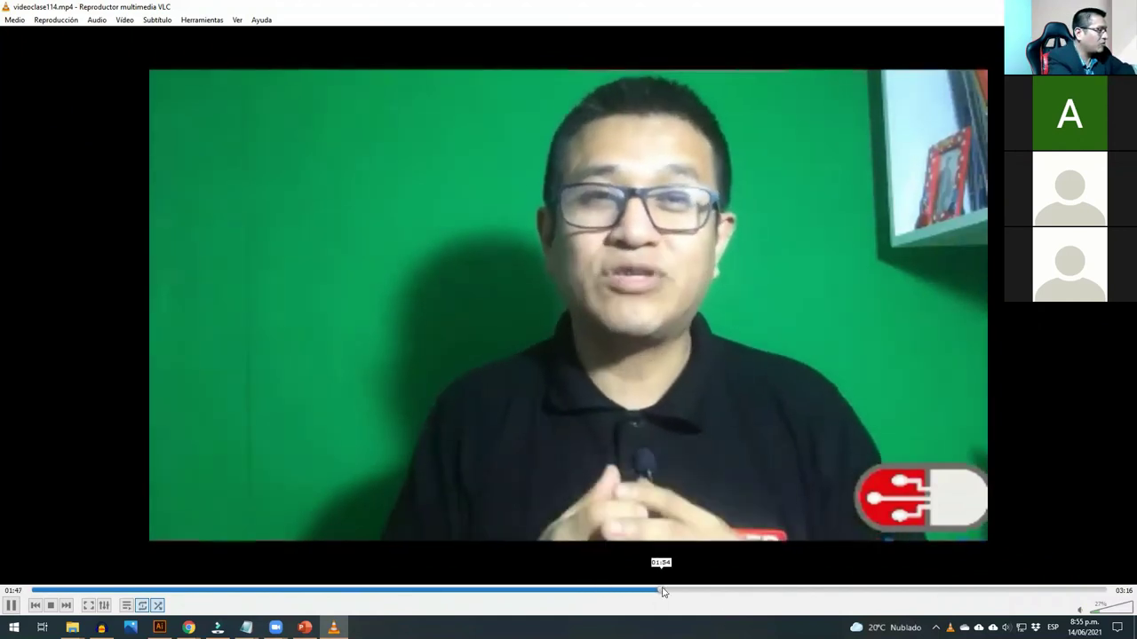
{"action": "left_click_drag", "start_coordinate": [655, 590], "coordinate": [781, 594]}
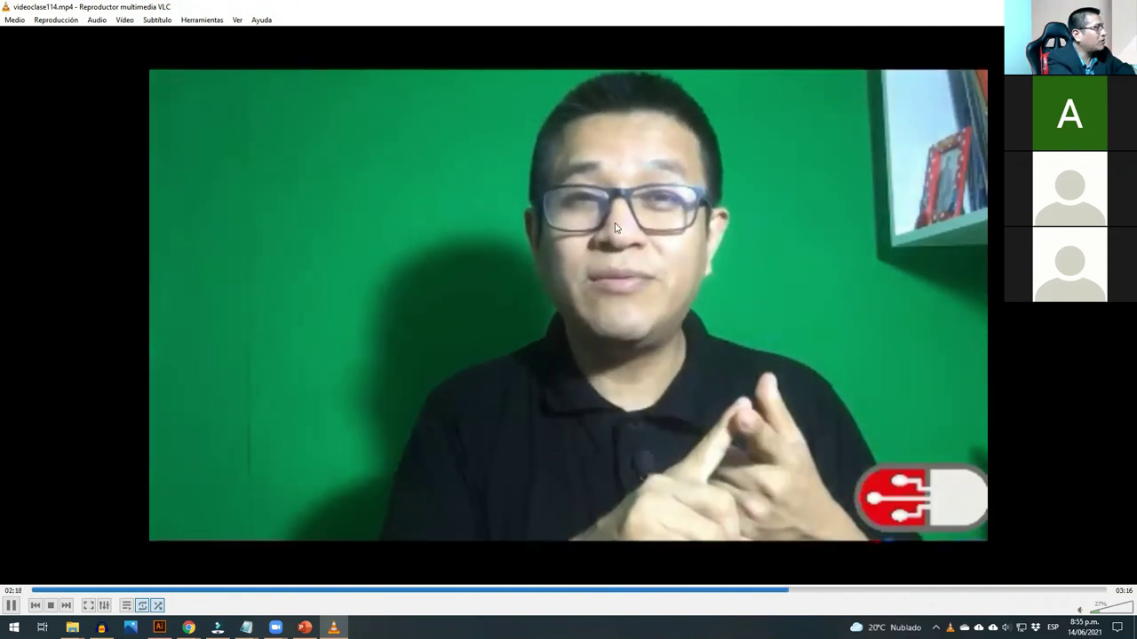
{"action": "left_click_drag", "start_coordinate": [847, 592], "coordinate": [135, 591]}
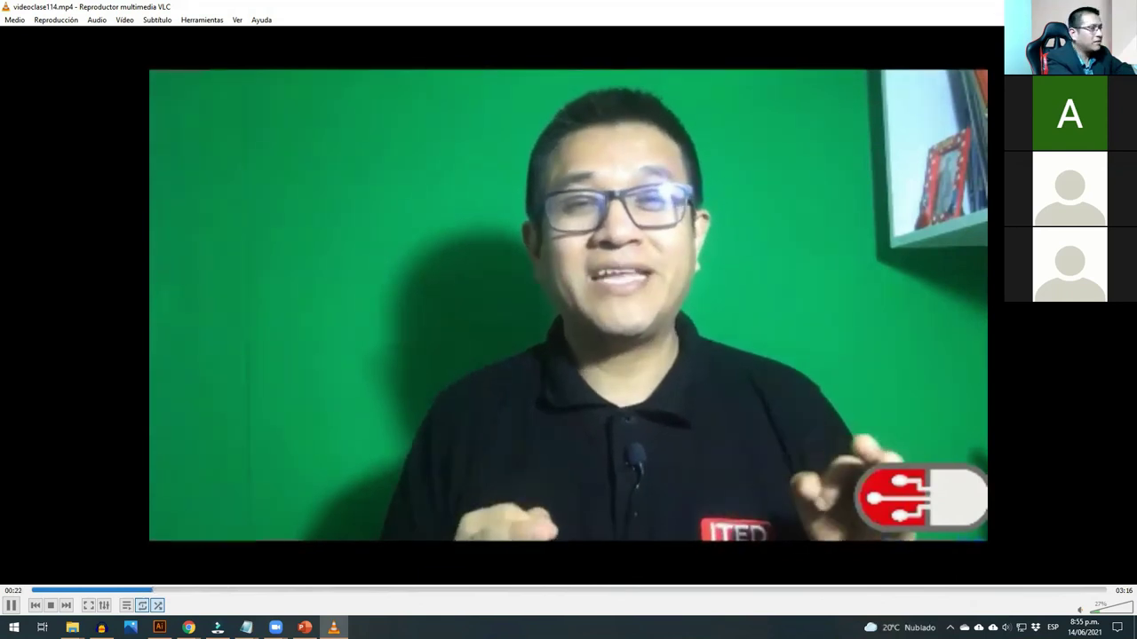
{"action": "key", "text": "alt+F4"}
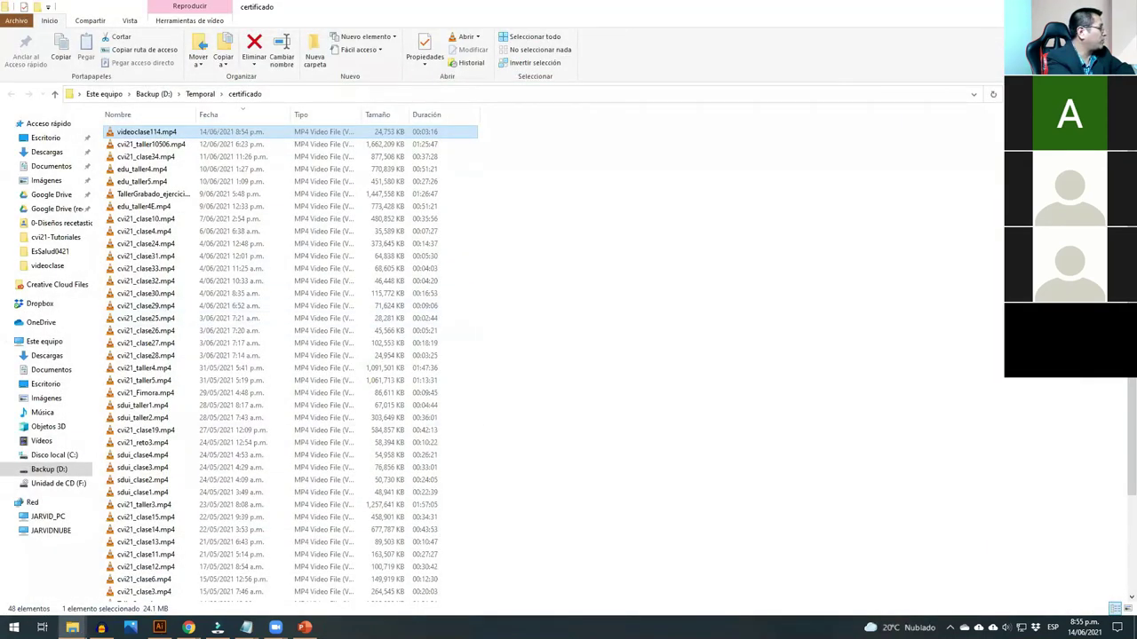
- Switch back to Filmora and review the Smart Phone export settings and resolution choices, leaving the export dialog without exporting
{"action": "left_click", "coordinate": [188, 628]}
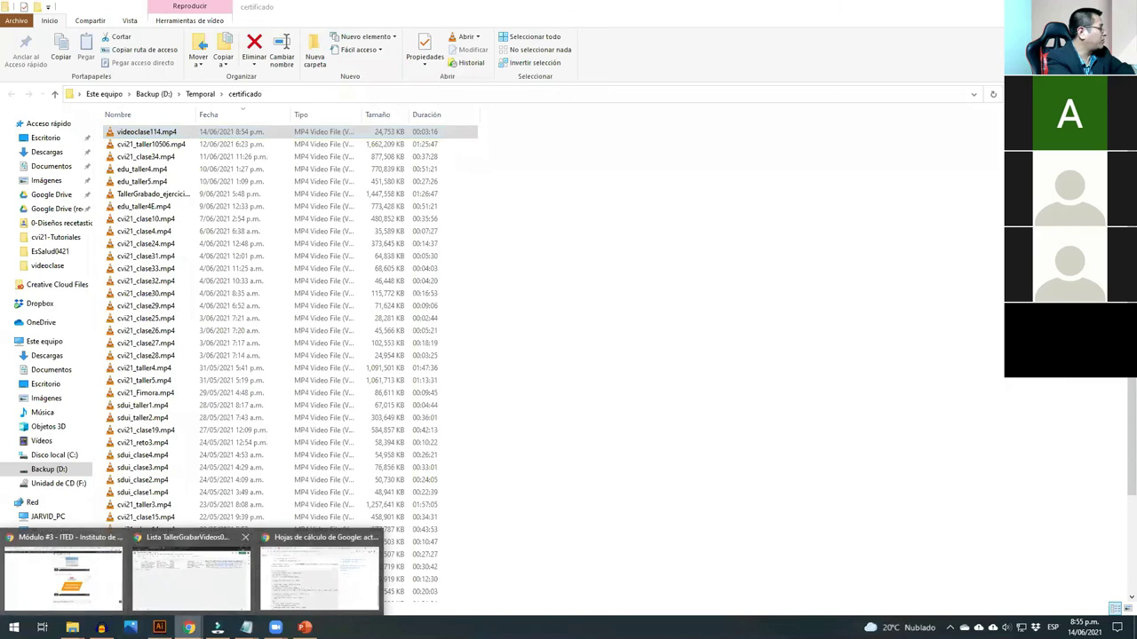
{"action": "left_click", "coordinate": [216, 628]}
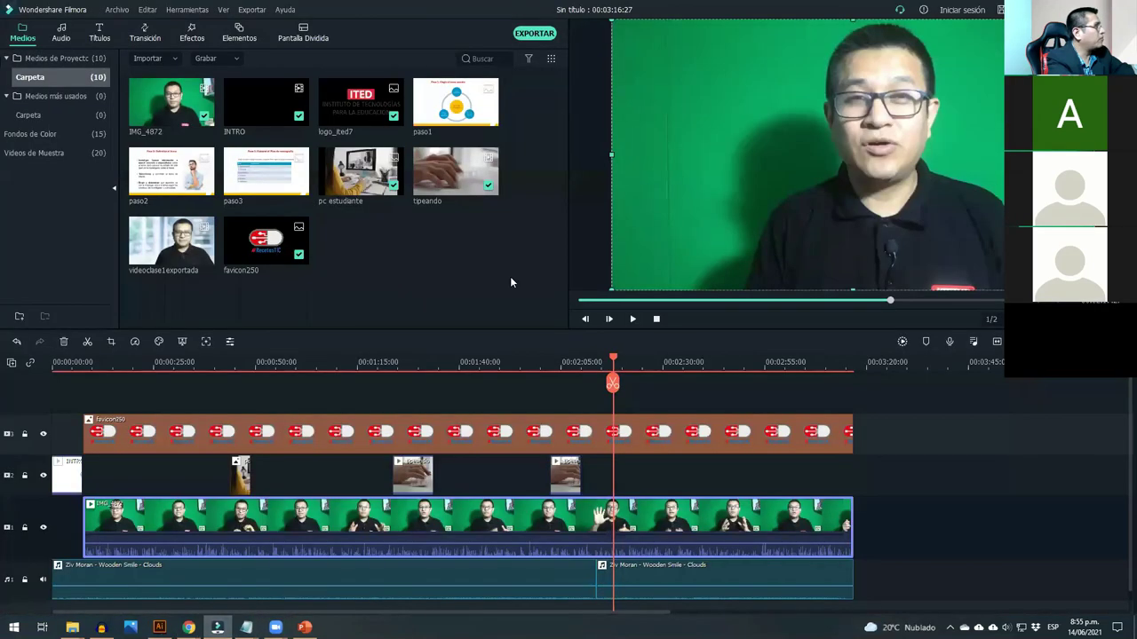
{"action": "left_click", "coordinate": [251, 9]}
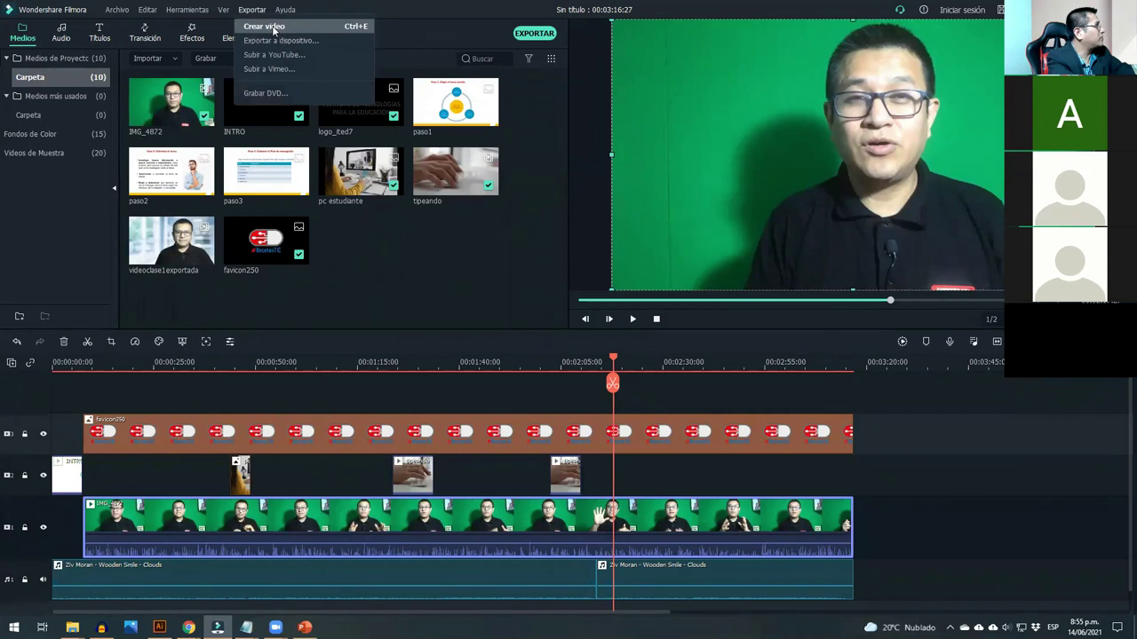
{"action": "left_click", "coordinate": [265, 26]}
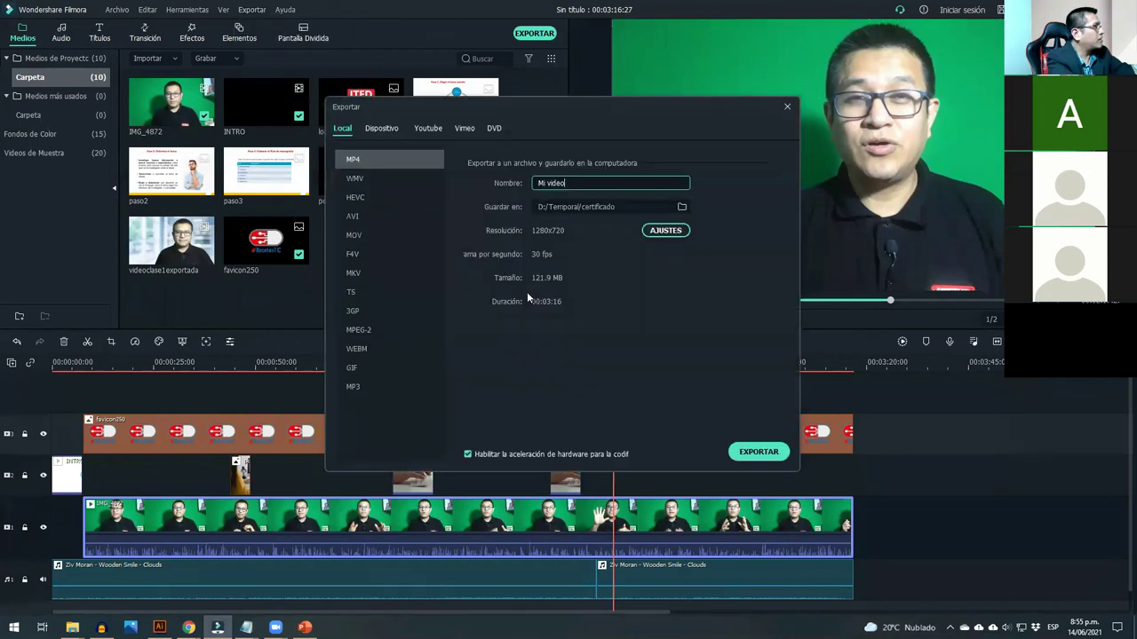
{"action": "left_click", "coordinate": [394, 130]}
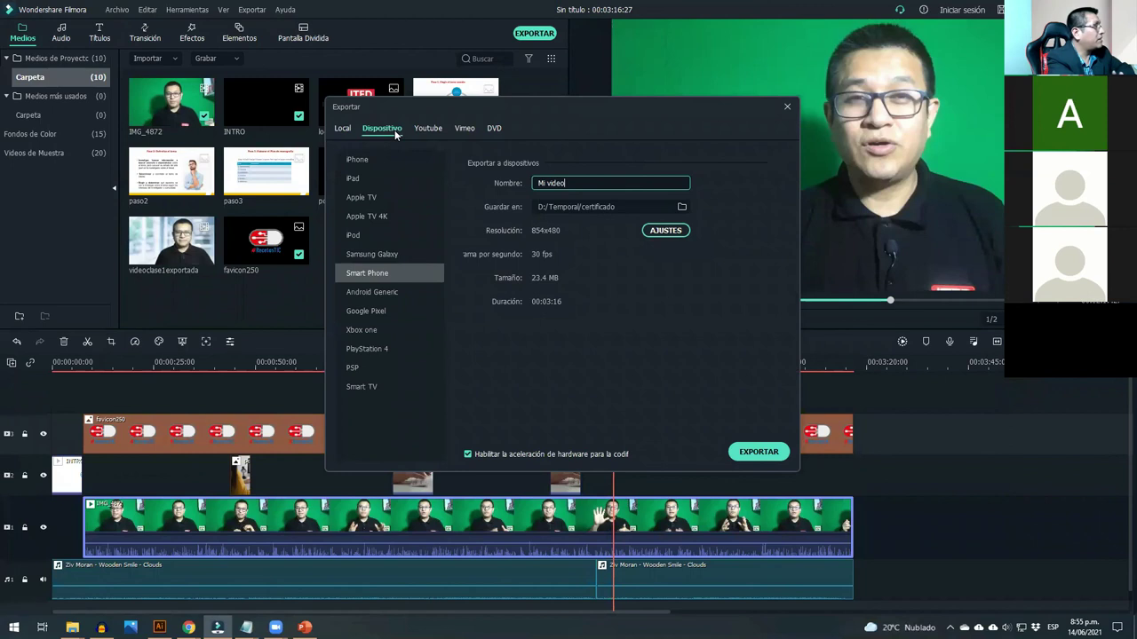
{"action": "left_click", "coordinate": [665, 231]}
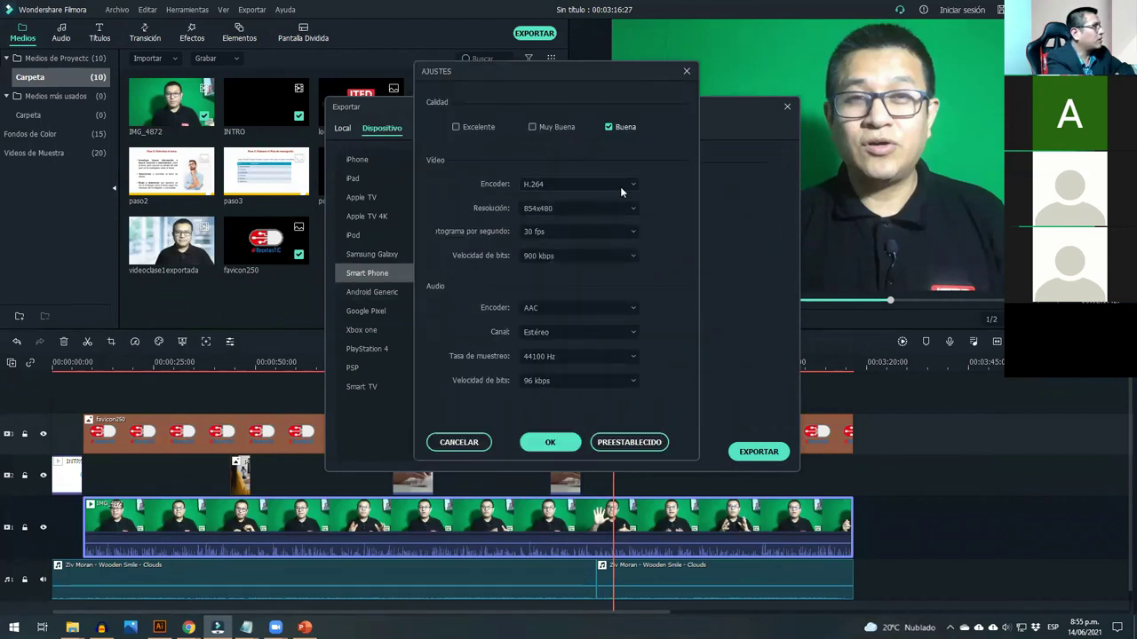
{"action": "left_click", "coordinate": [632, 211]}
{"action": "left_click", "coordinate": [676, 221]}
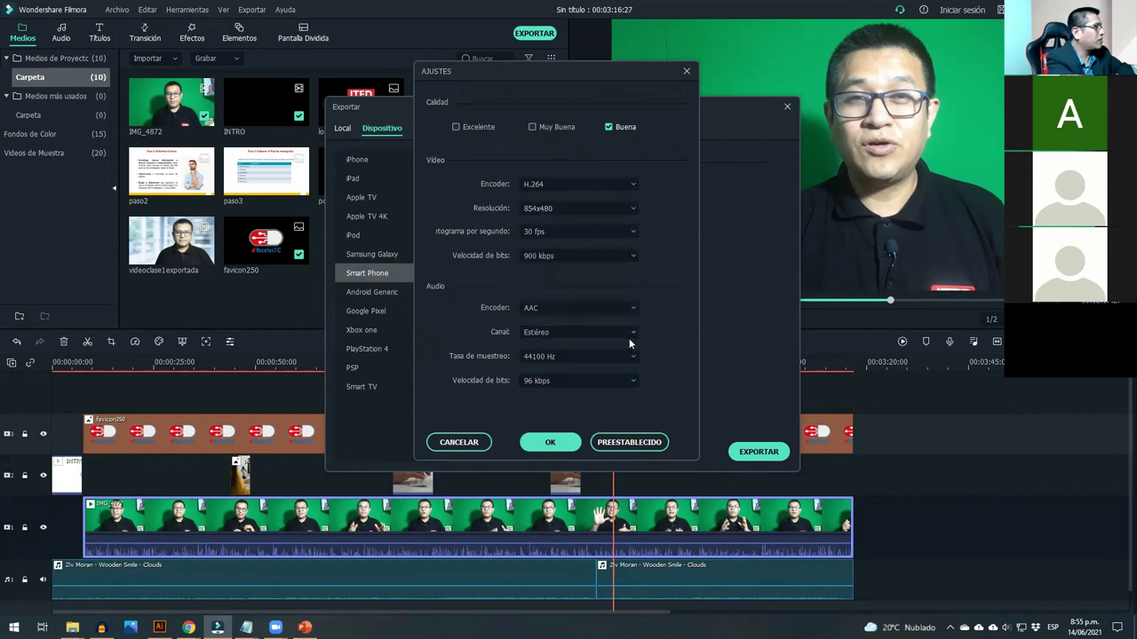
{"action": "left_click", "coordinate": [688, 71]}
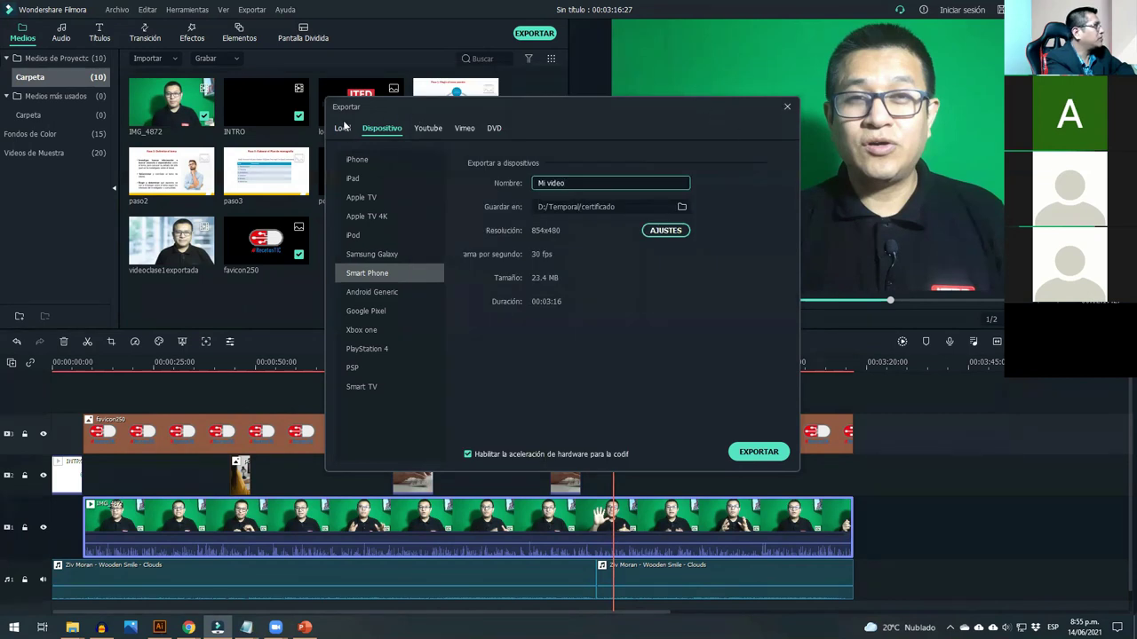
{"action": "left_click", "coordinate": [341, 130]}
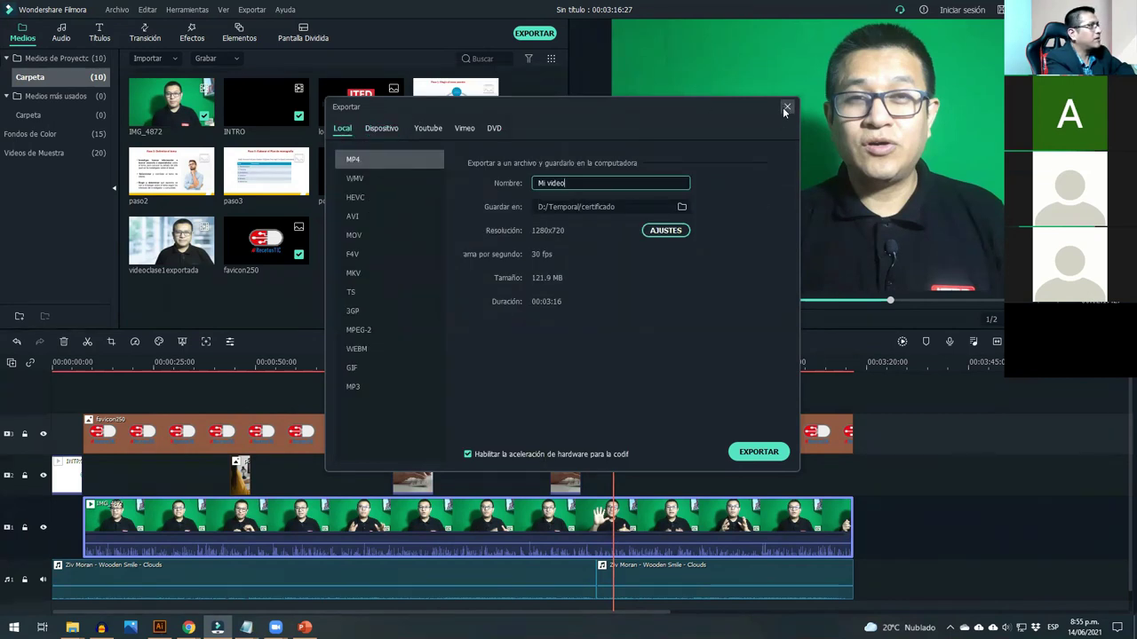
{"action": "key", "text": "Escape"}
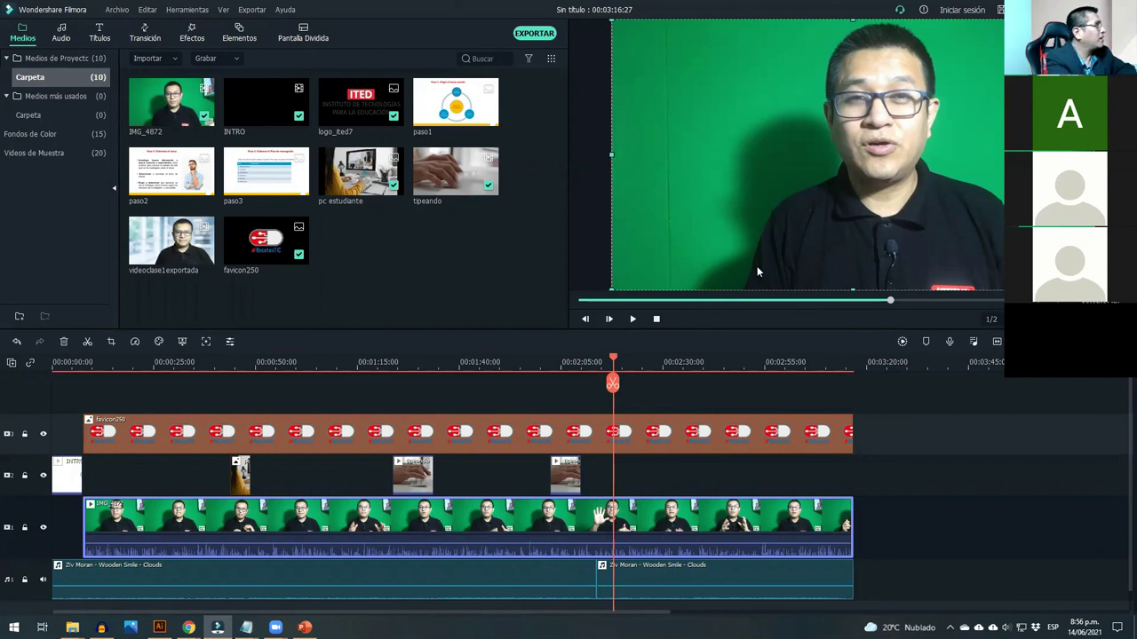
- Reopen the video export and check the YouTube upload option and its account sign-in, closing the authorization without signing in
{"action": "left_click", "coordinate": [252, 11]}
{"action": "left_click", "coordinate": [280, 30]}
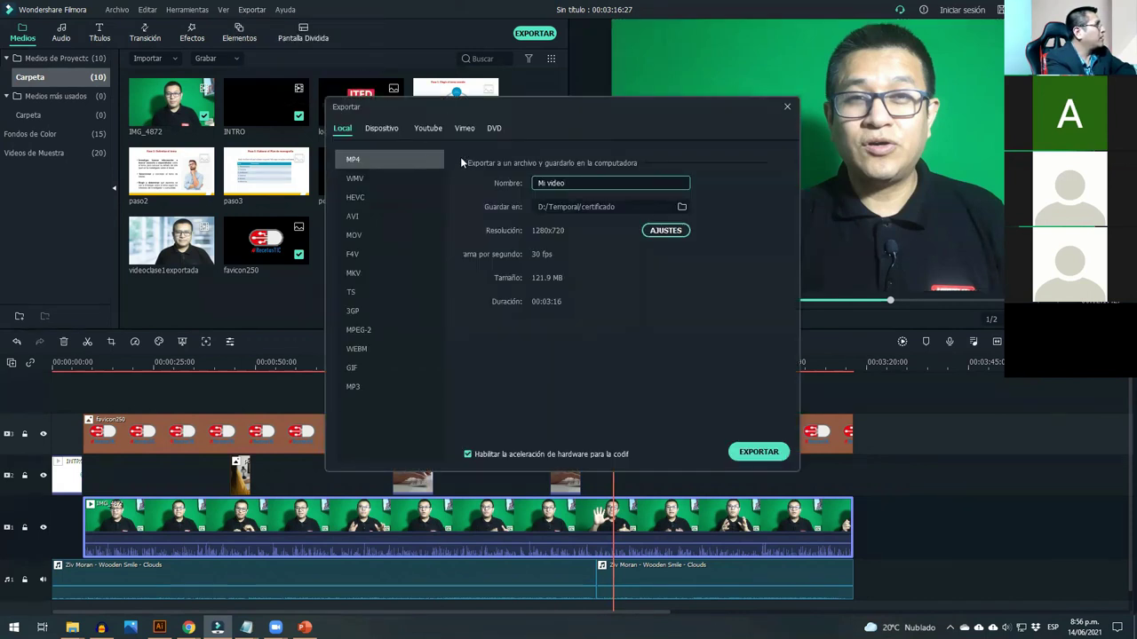
{"action": "left_click", "coordinate": [428, 128]}
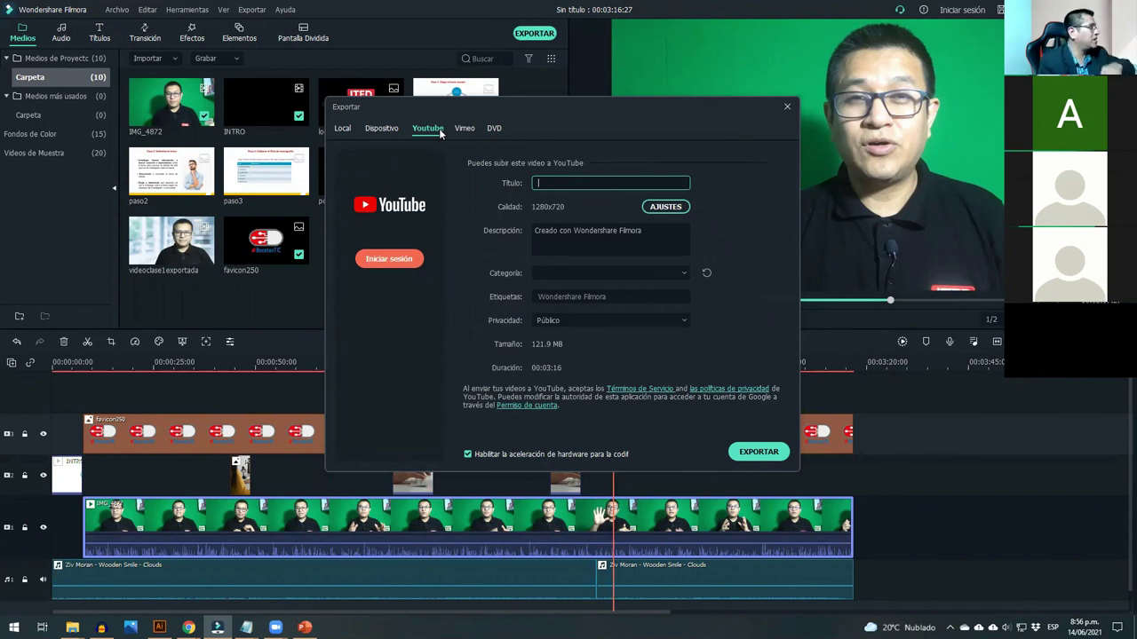
{"action": "left_click", "coordinate": [397, 268]}
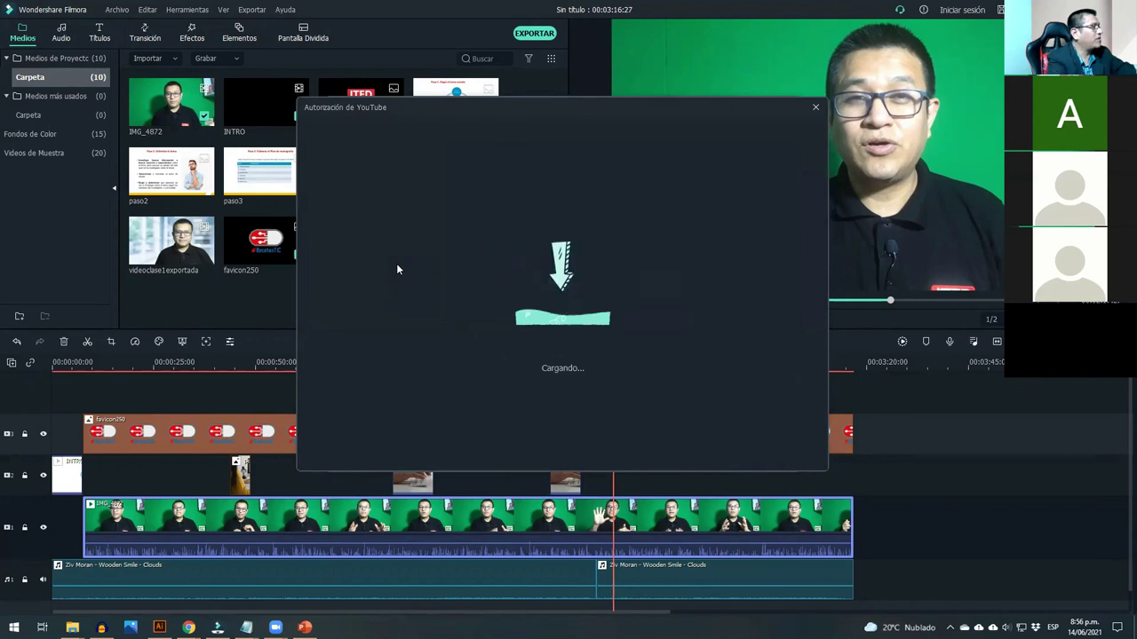
{"action": "left_click", "coordinate": [815, 107]}
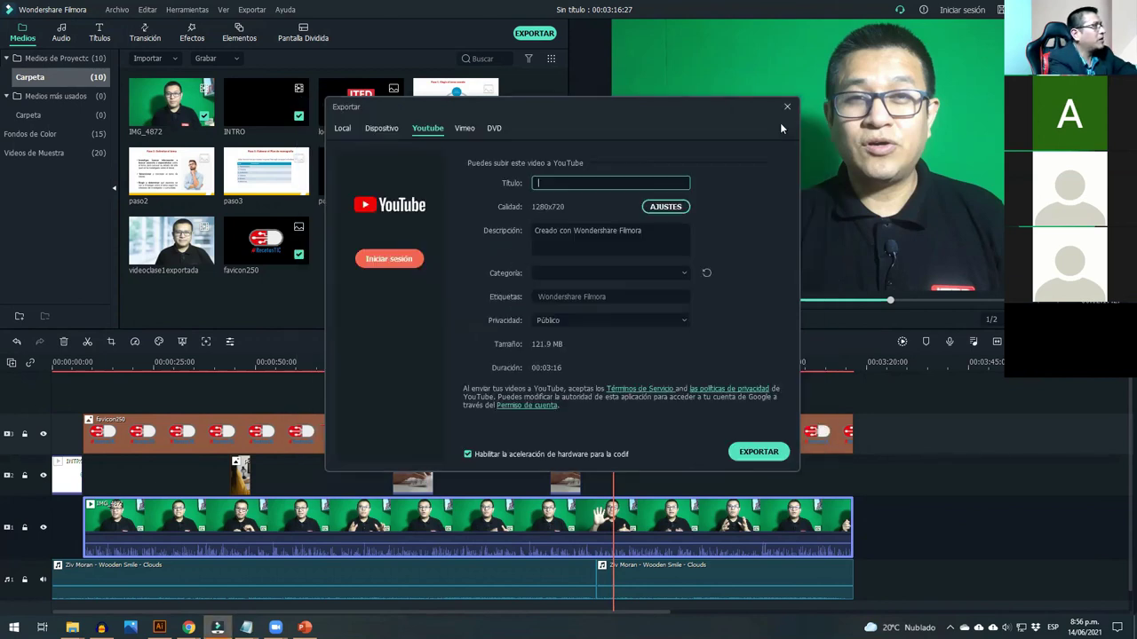
- Compare the Vimeo upload and local MP4 export options with the YouTube upload form
{"action": "left_click", "coordinate": [466, 128]}
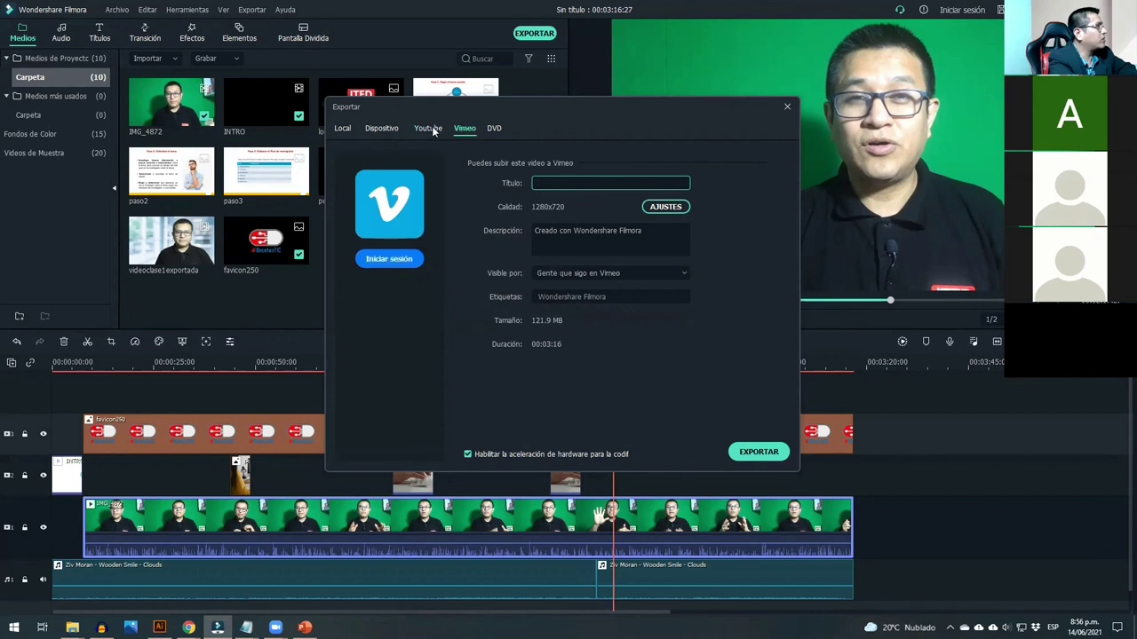
{"action": "left_click", "coordinate": [433, 130]}
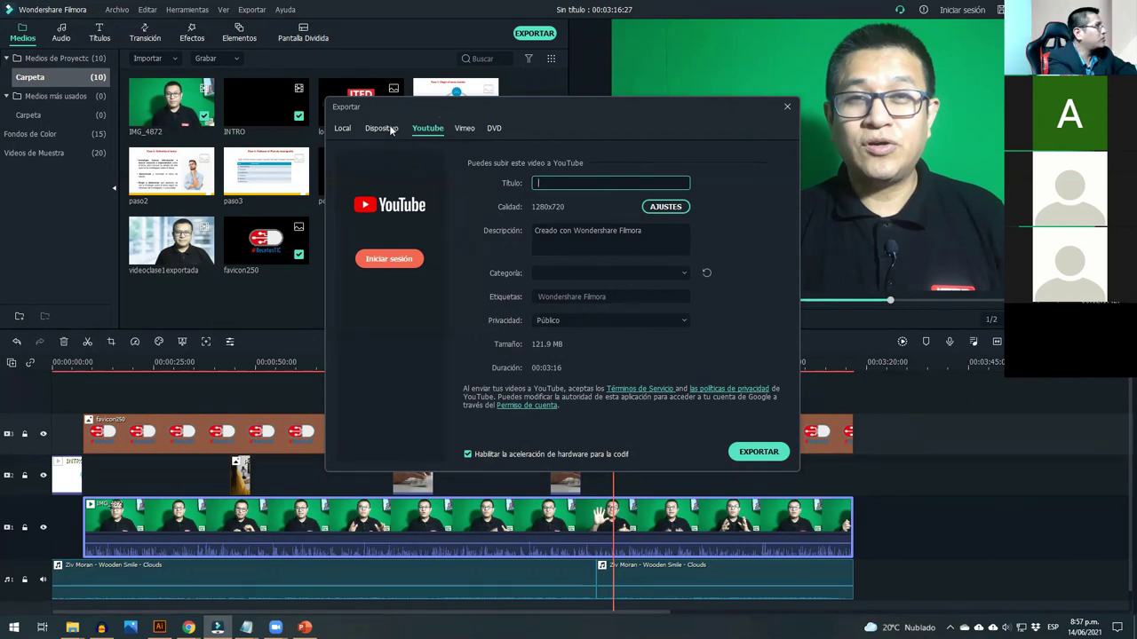
{"action": "left_click", "coordinate": [343, 130]}
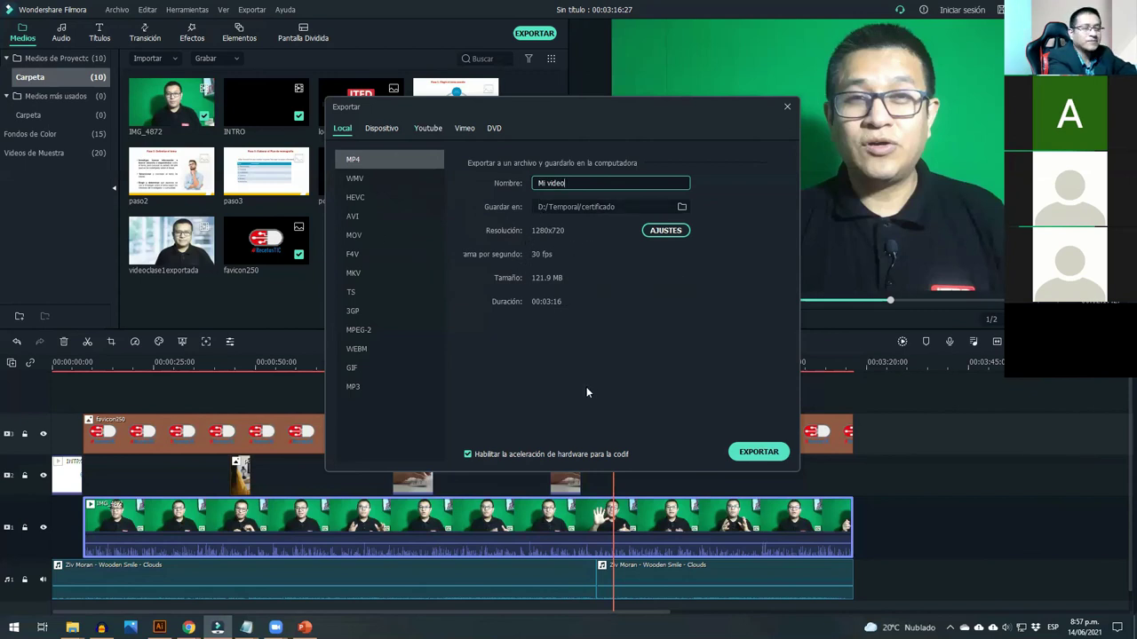
{"action": "left_click", "coordinate": [428, 130]}
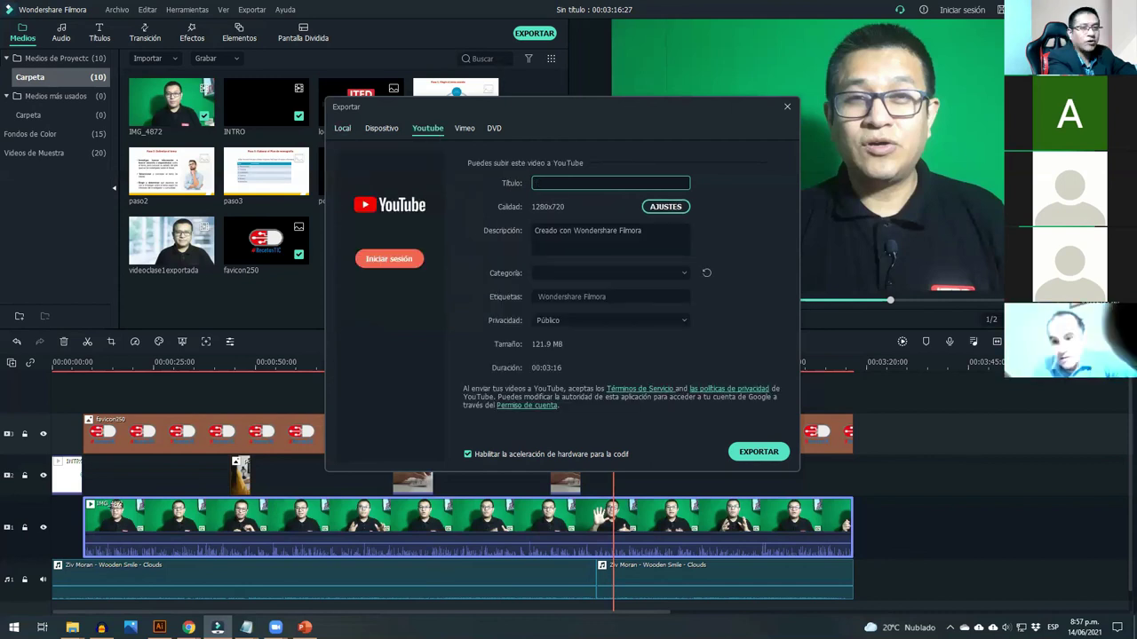